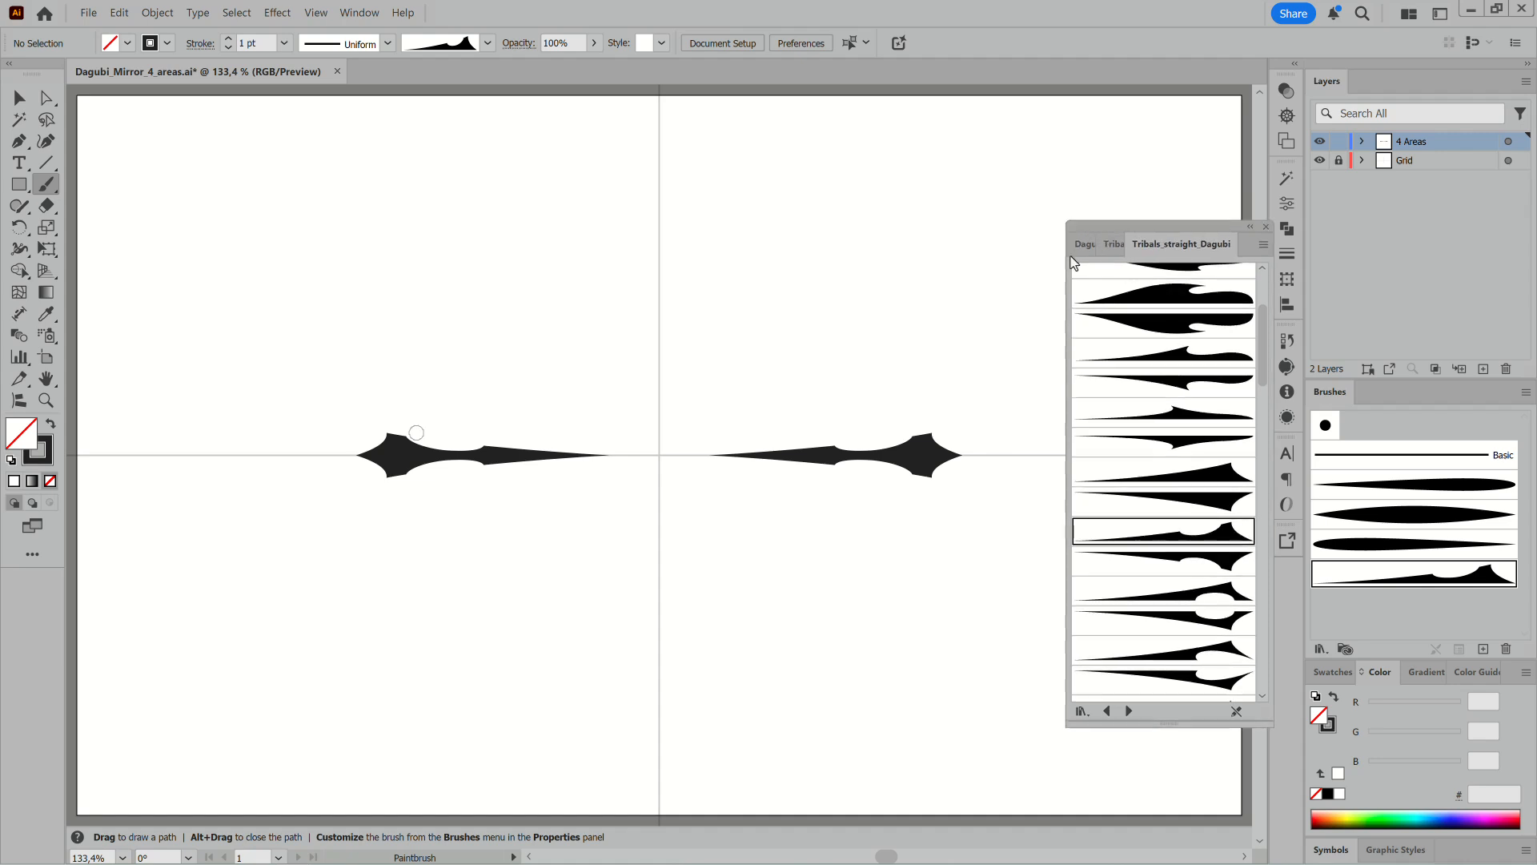
# Flip the test brush stroke horizontally and set its stroke weight to 0.8 pt.
pyautogui.click(926, 453)
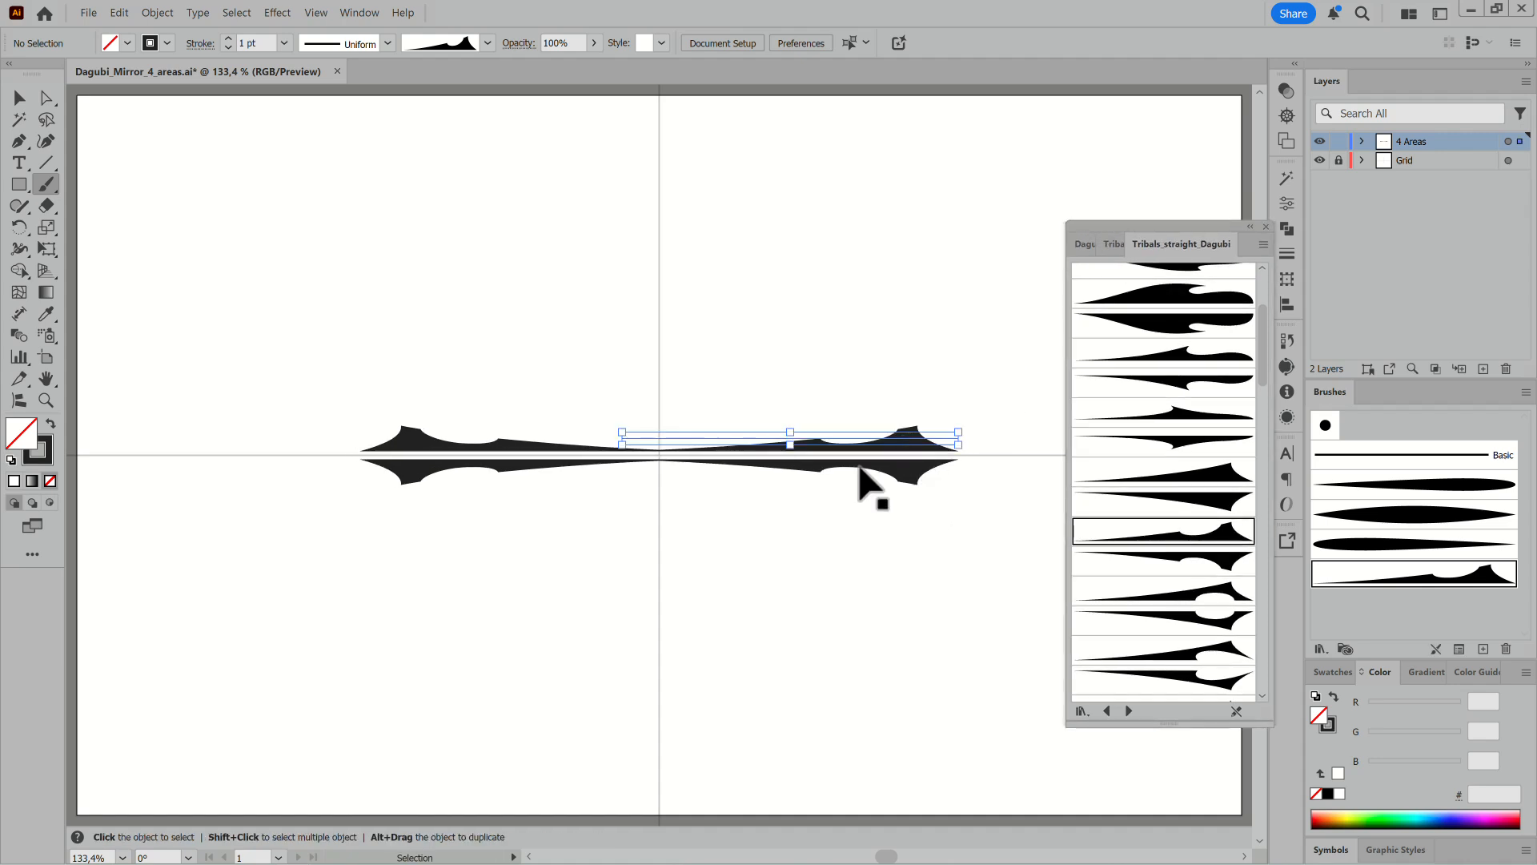
pyautogui.moveTo(967, 446)
pyautogui.mouseDown()
pyautogui.moveTo(923, 447)
pyautogui.moveTo(978, 453)
pyautogui.moveTo(909, 440)
pyautogui.moveTo(618, 455)
pyautogui.moveTo(623, 439)
pyautogui.mouseUp()
pyautogui.click(228, 47)
pyautogui.click(228, 47)
pyautogui.scroll(2, 919, 458)
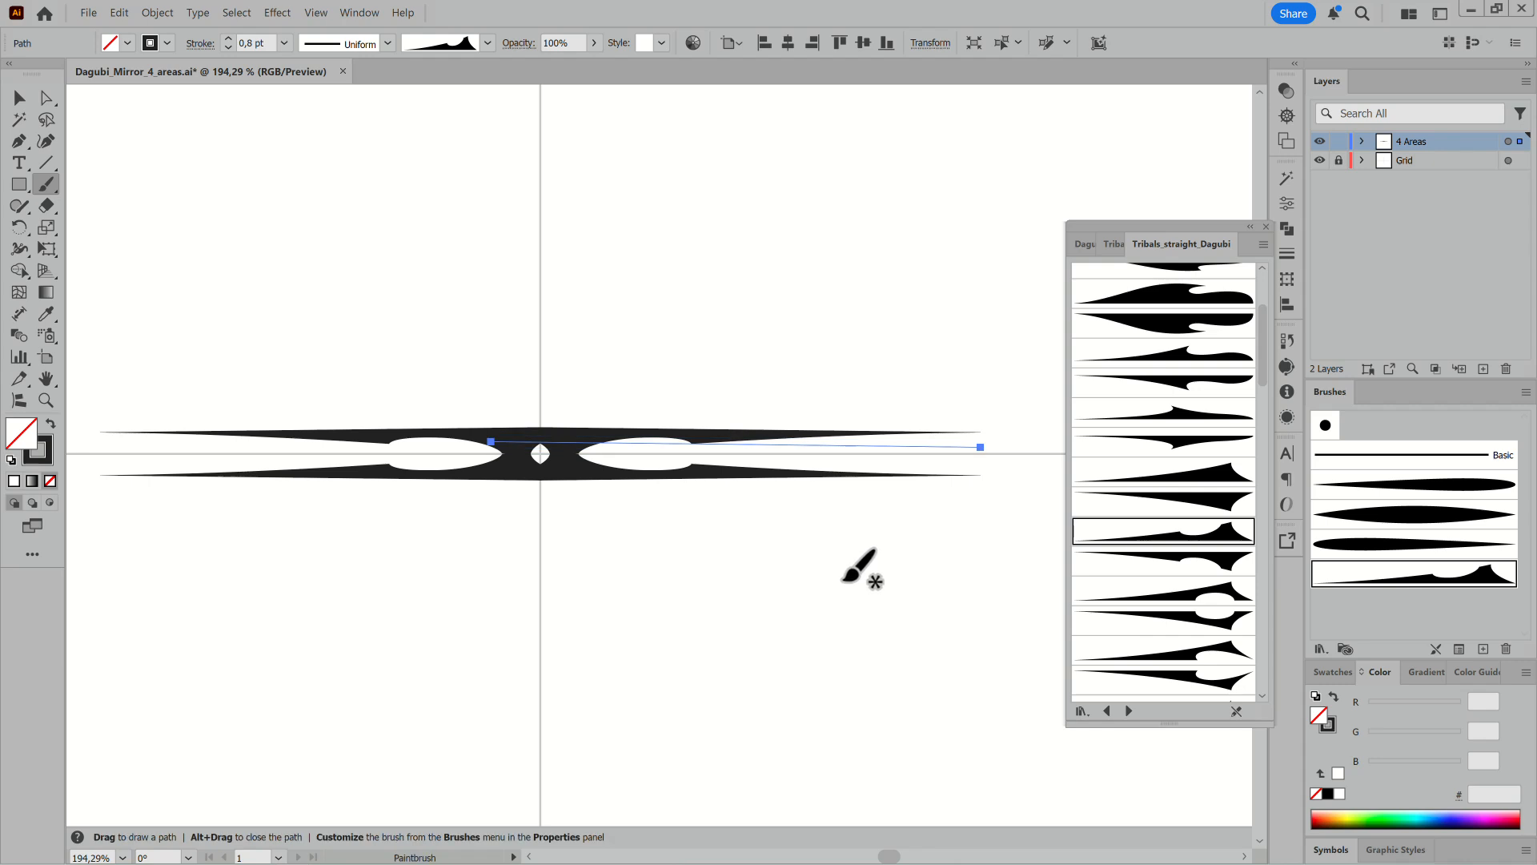
# Replace the test stroke with a new one in a notched straight tribal brush, running along the horizontal axis from the grid centre.
pyautogui.press('Delete')
pyautogui.scroll(-3, 1225, 638)
pyautogui.scroll(-3, 1181, 602)
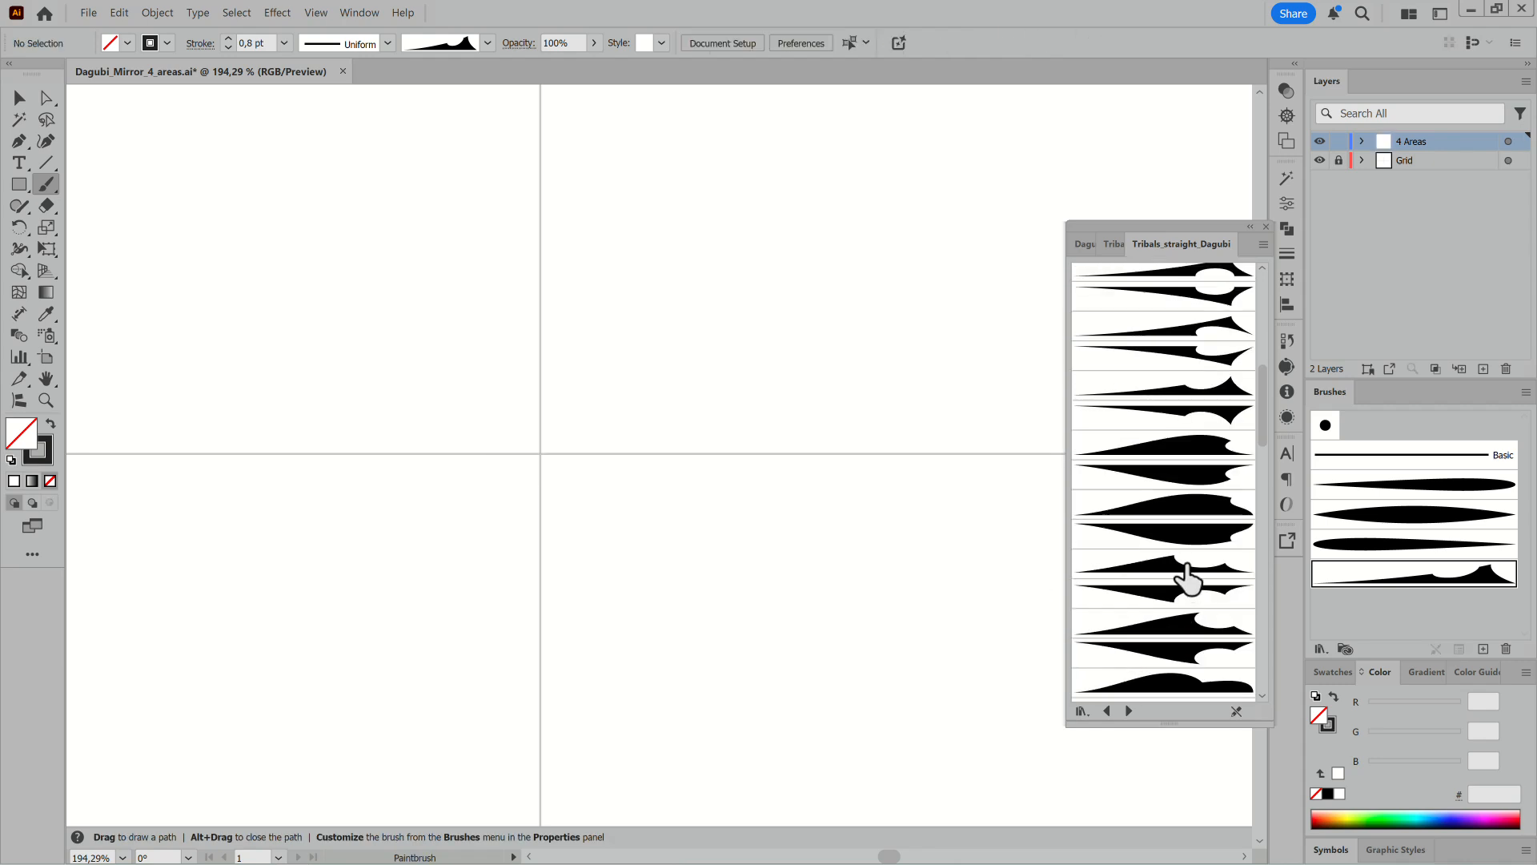
pyautogui.click(1188, 572)
pyautogui.moveTo(763, 444); pyautogui.dragTo(933, 445)
pyautogui.moveTo(918, 580)
pyautogui.mouseDown()
pyautogui.moveTo(818, 578)
pyautogui.moveTo(742, 513)
pyautogui.mouseUp()
pyautogui.moveTo(695, 467); pyautogui.dragTo(724, 467)
pyautogui.moveTo(674, 409); pyautogui.dragTo(622, 410)
pyautogui.keyDown('ctrl'); pyautogui.click(797, 560); pyautogui.keyUp('ctrl')
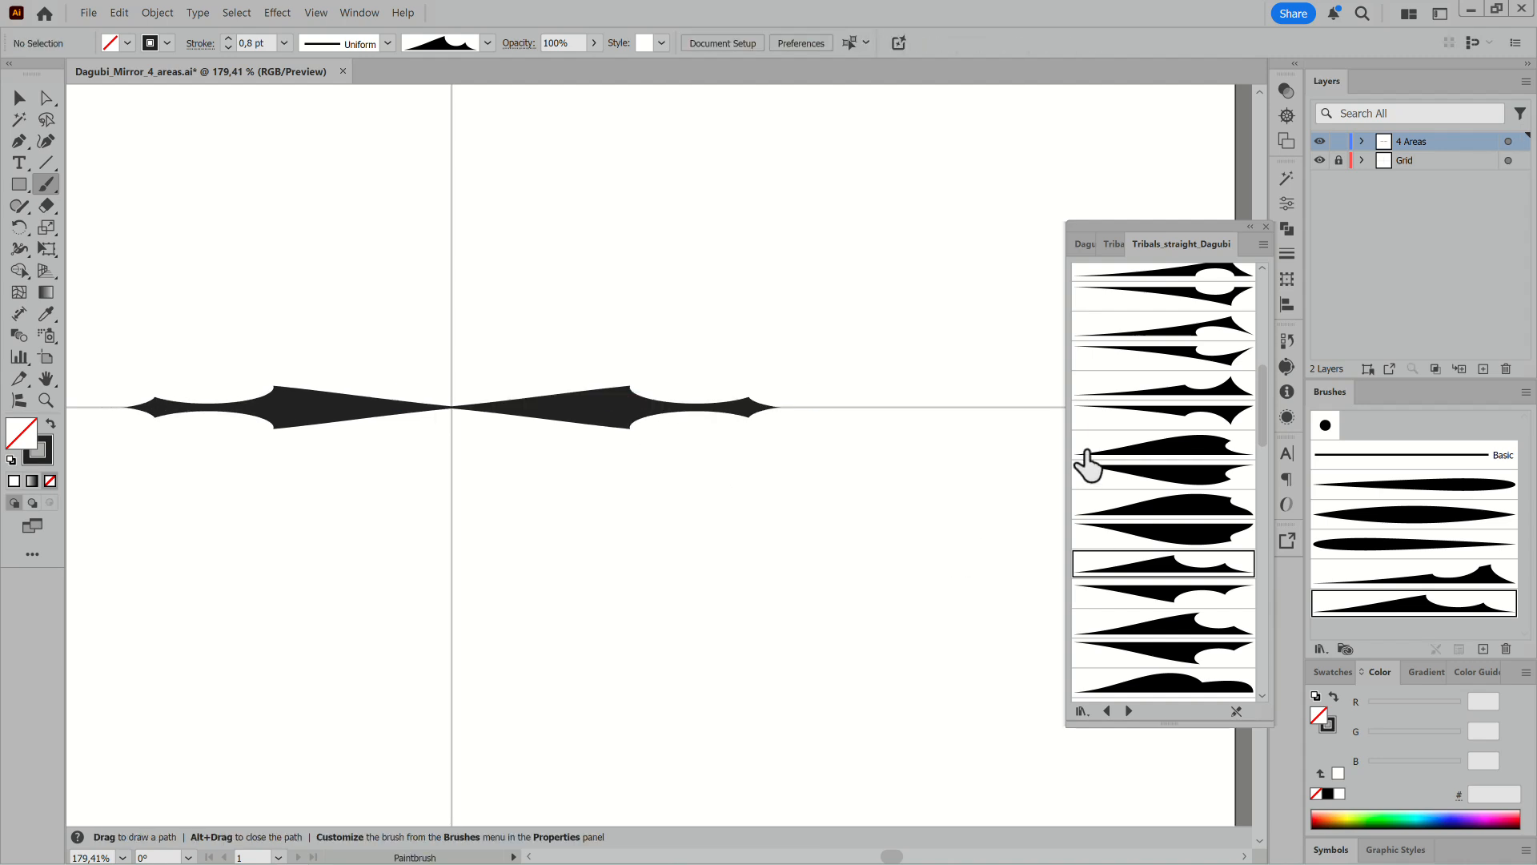
# Paint a long curl from the grid centre above the horizontal spike, using the first smooth brush in the Tribals_straight_Dagubi library.
pyautogui.scroll(5, 1121, 400)
pyautogui.click(1188, 280)
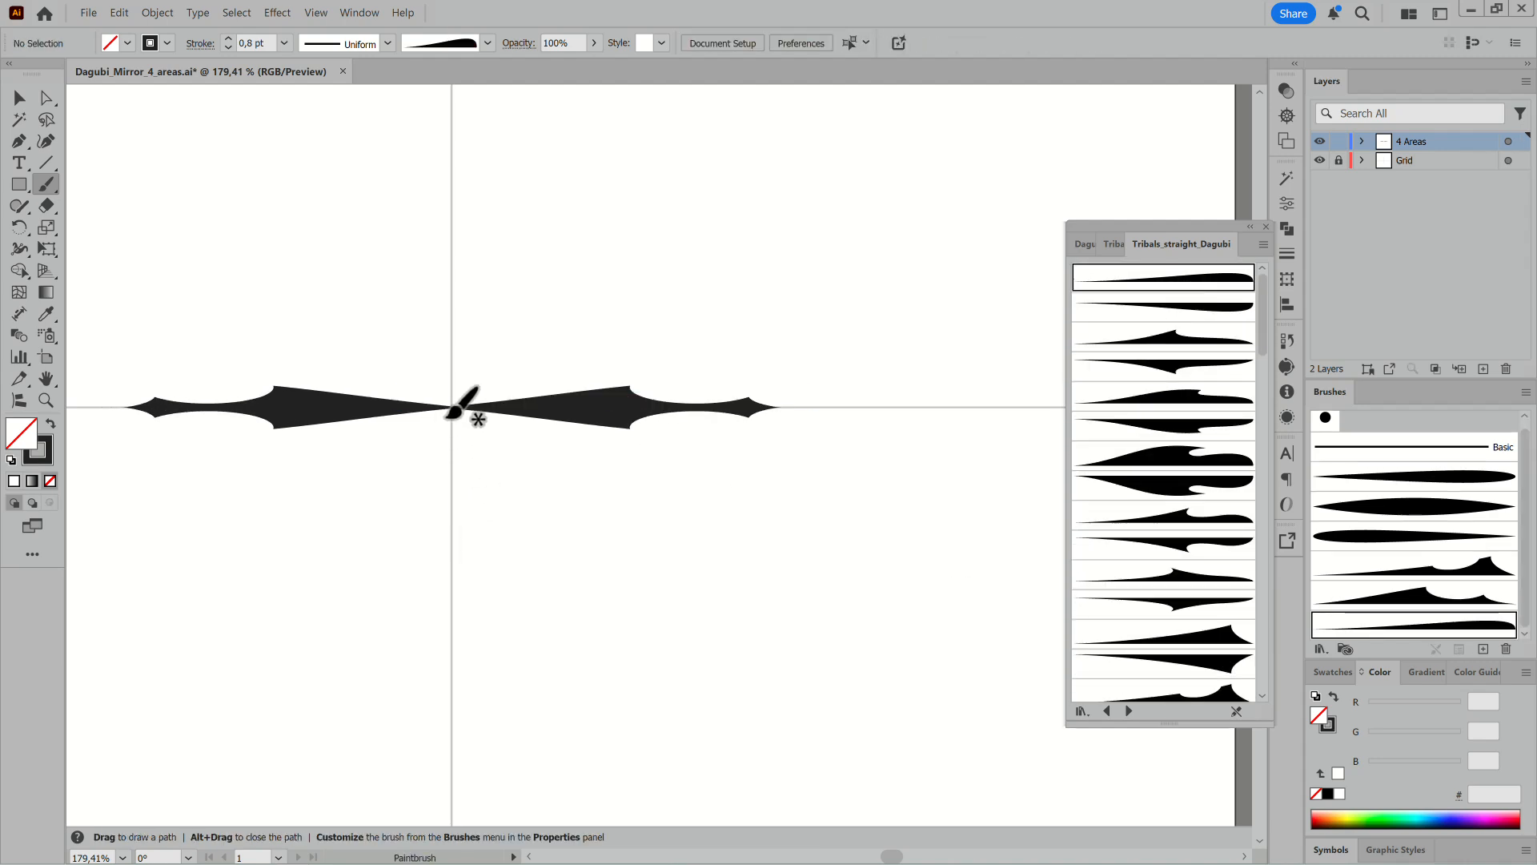
pyautogui.moveTo(461, 400); pyautogui.dragTo(566, 370)
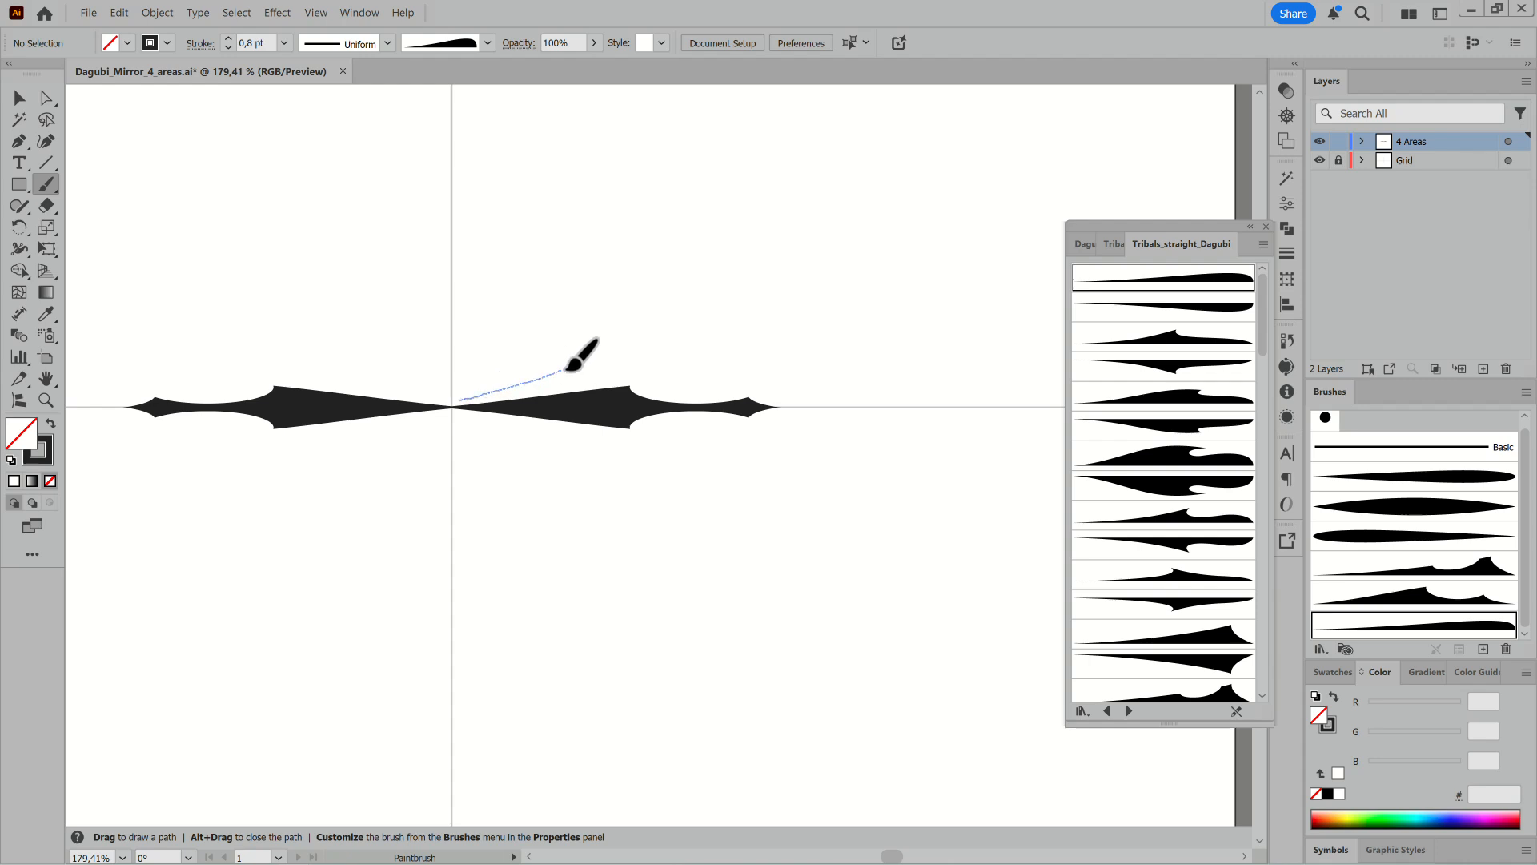
pyautogui.moveTo(773, 390); pyautogui.dragTo(768, 378)
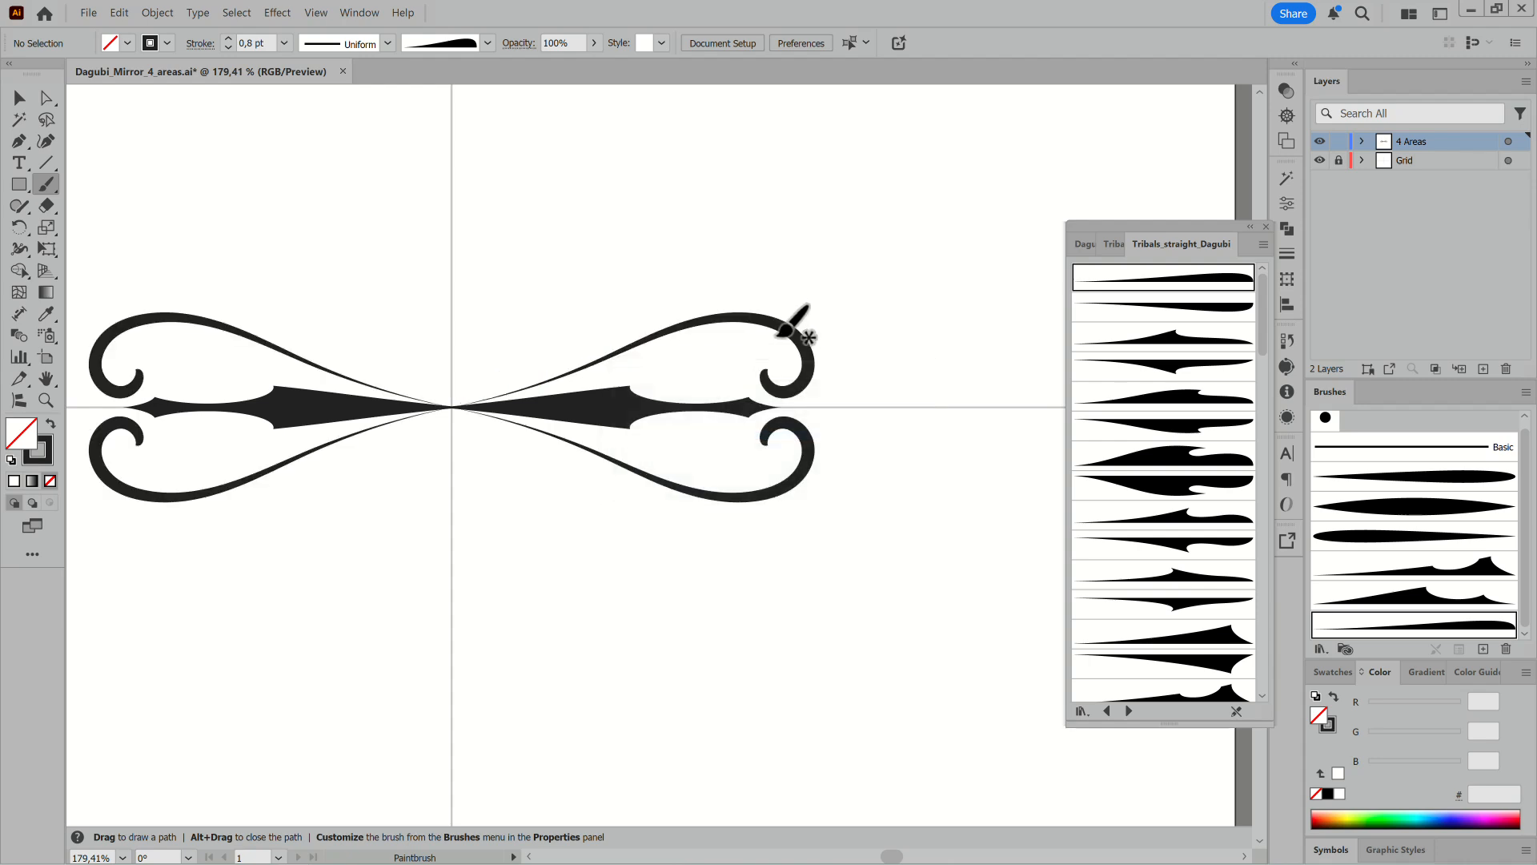
# Set the curl's stroke weight to 1.2 pt and move it slightly upward, away from the spike.
pyautogui.keyDown('ctrl'); pyautogui.click(813, 405); pyautogui.keyUp('ctrl')
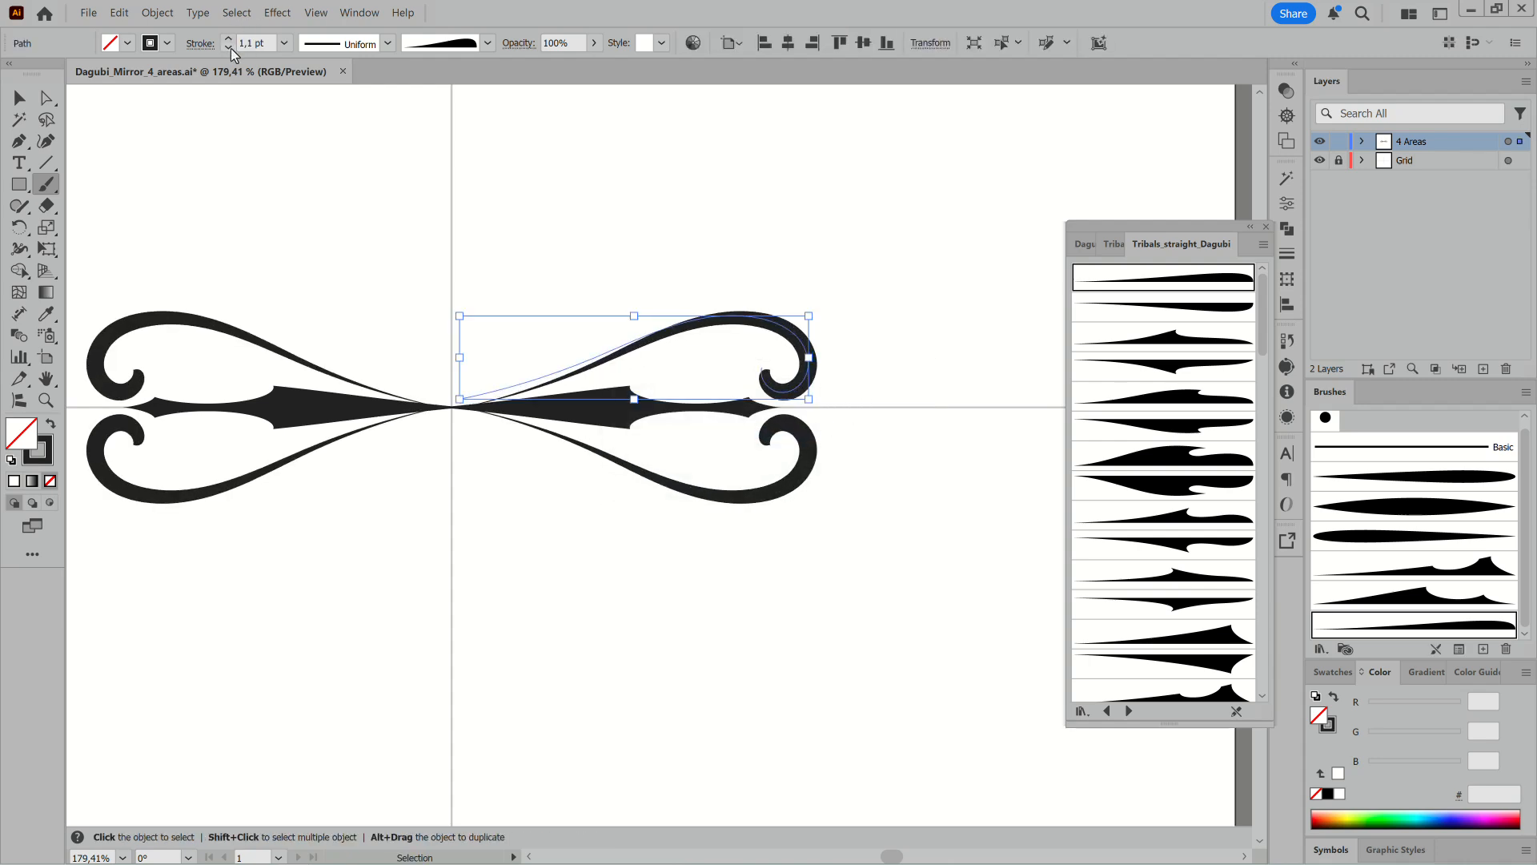
pyautogui.keyDown('ctrl'); pyautogui.click(687, 227); pyautogui.keyUp('ctrl')
pyautogui.moveTo(767, 330); pyautogui.dragTo(768, 324)
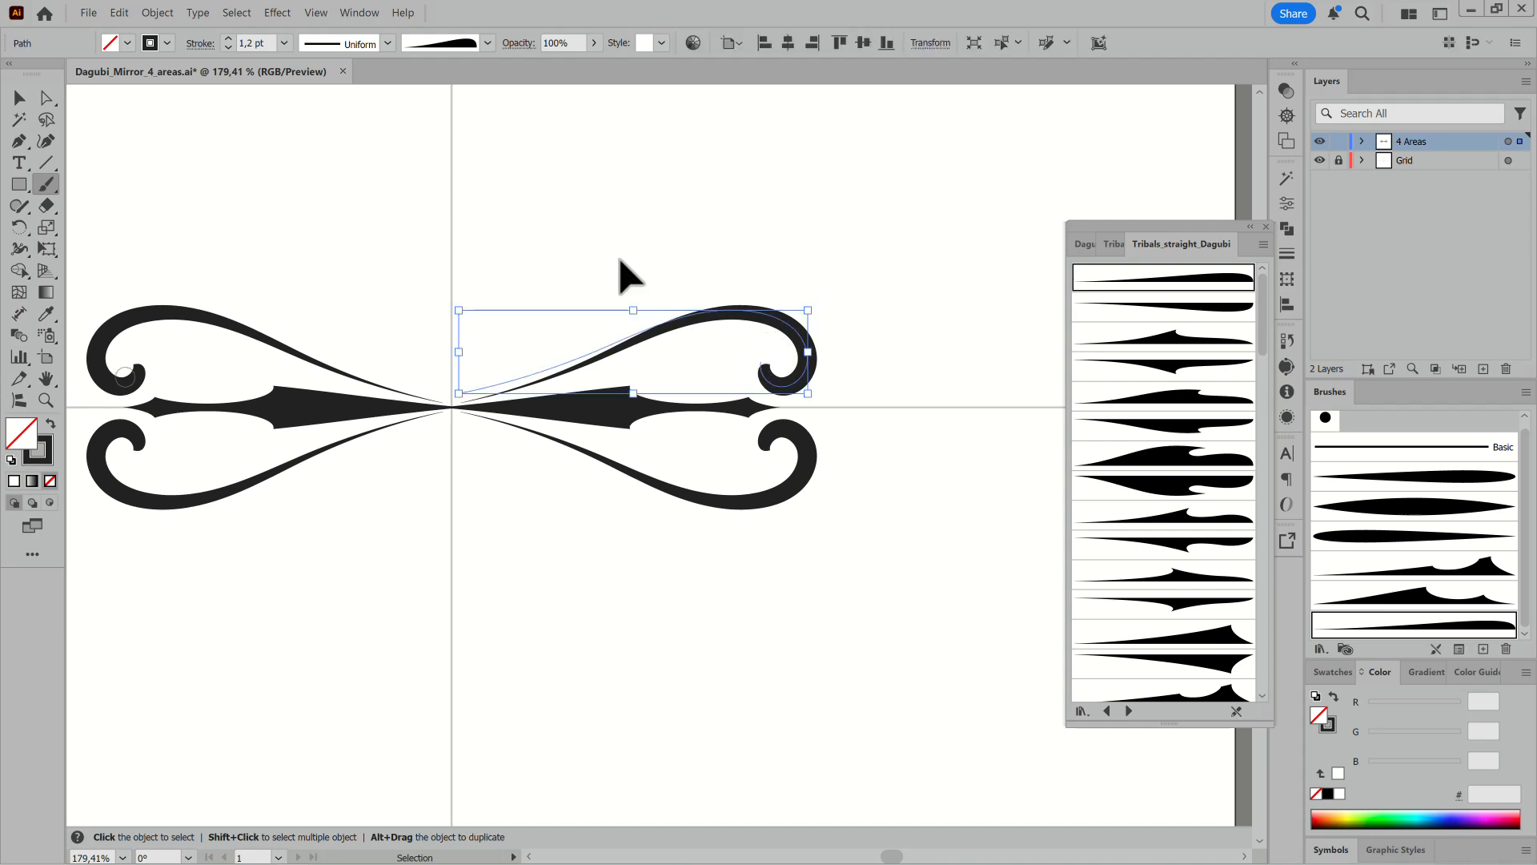
pyautogui.keyDown('ctrl'); pyautogui.click(611, 213); pyautogui.keyUp('ctrl')
# Draw a black filled circle about 11.6 mm wide and centre it horizontally and vertically on the grid crossing.
pyautogui.moveTo(19, 184); pyautogui.dragTo(112, 227)
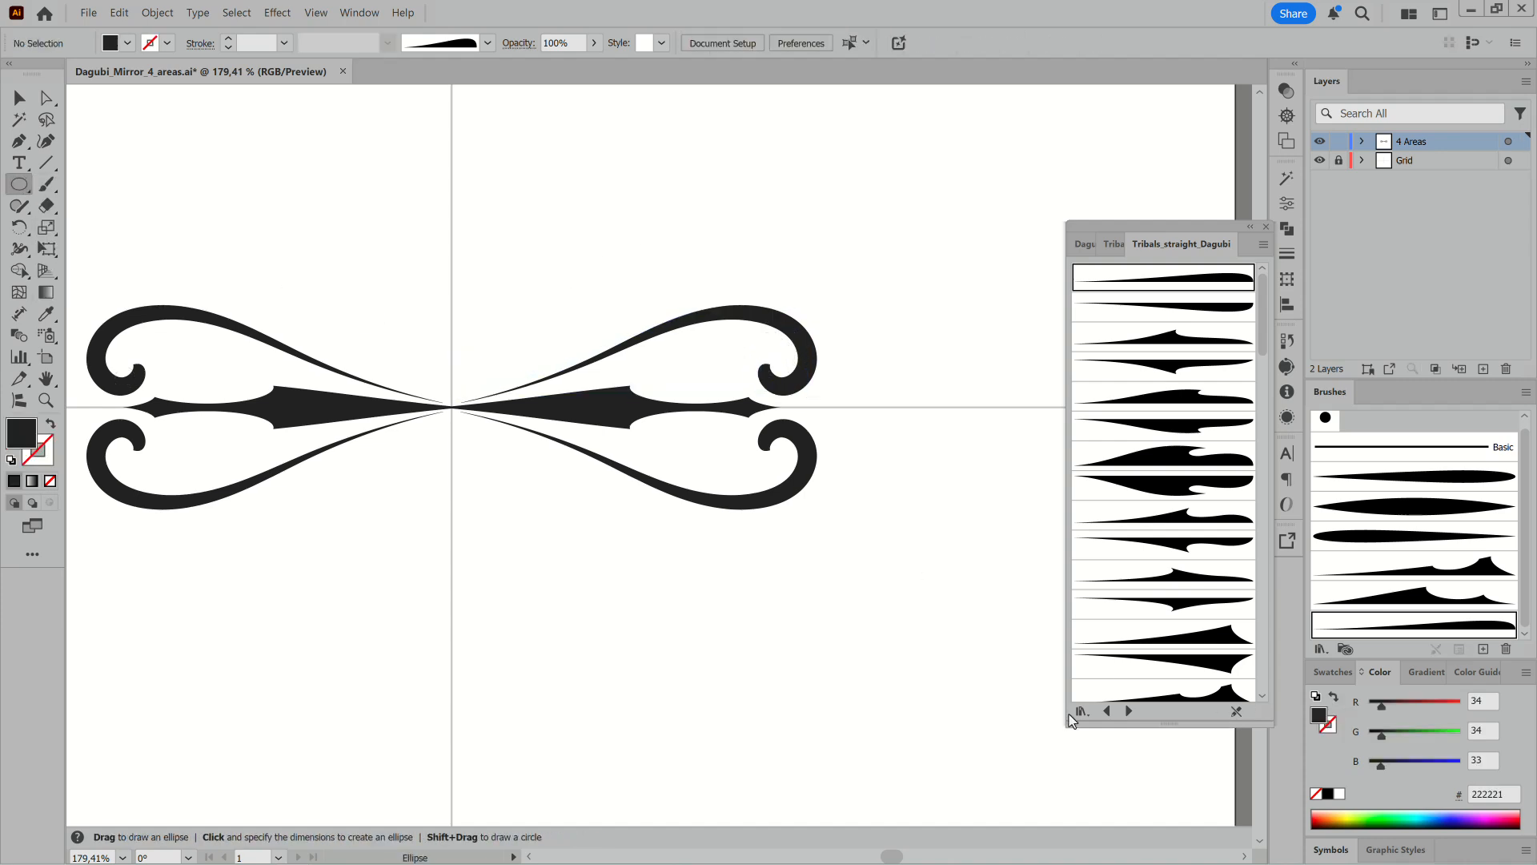
pyautogui.moveTo(460, 409); pyautogui.dragTo(474, 423)
pyautogui.click(787, 42)
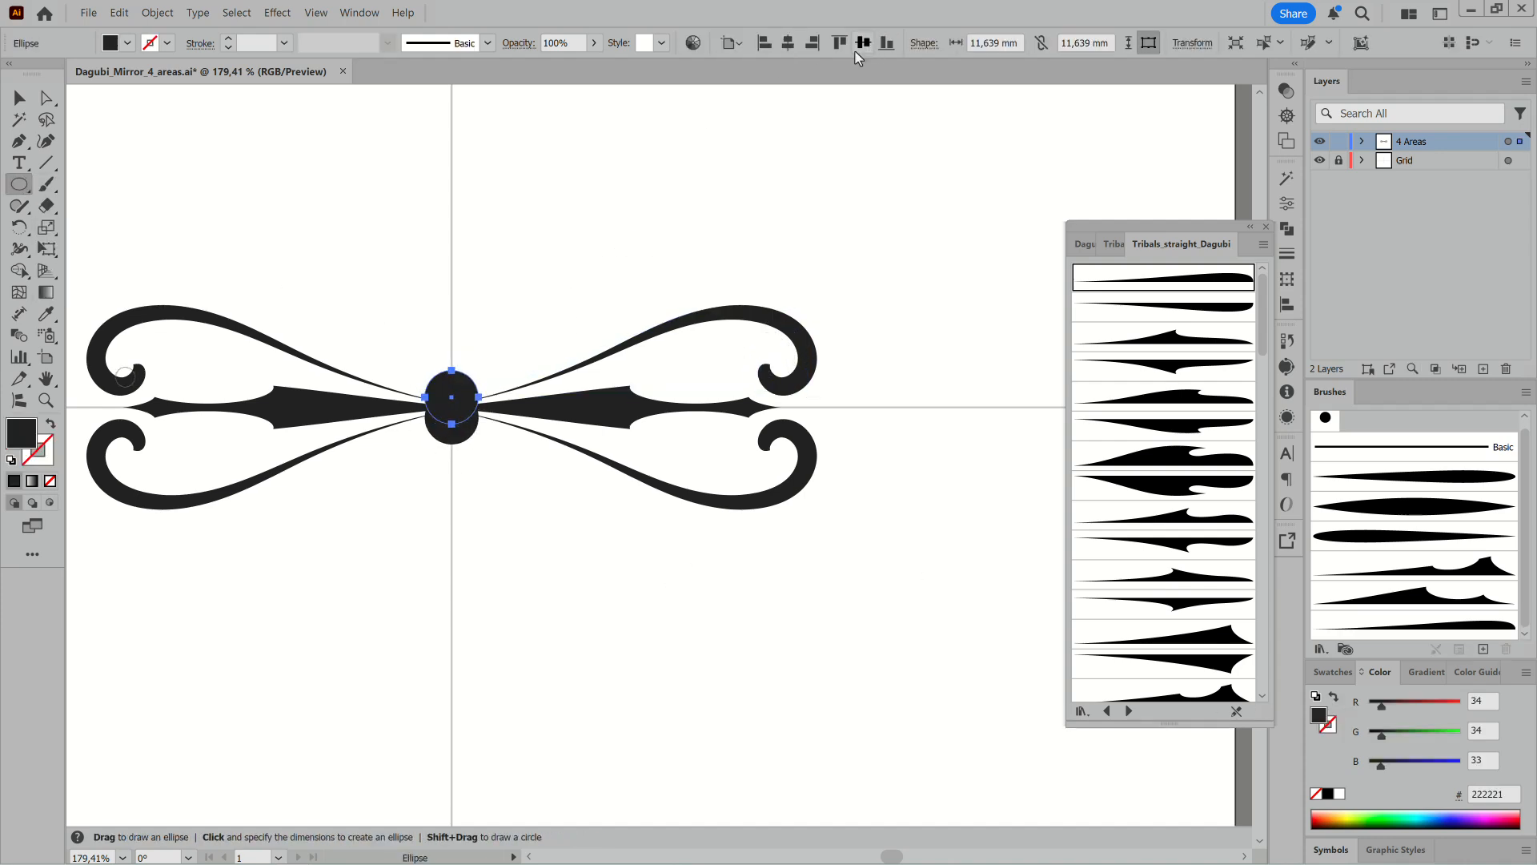
pyautogui.click(862, 42)
pyautogui.keyDown('ctrl'); pyautogui.click(870, 234); pyautogui.keyUp('ctrl')
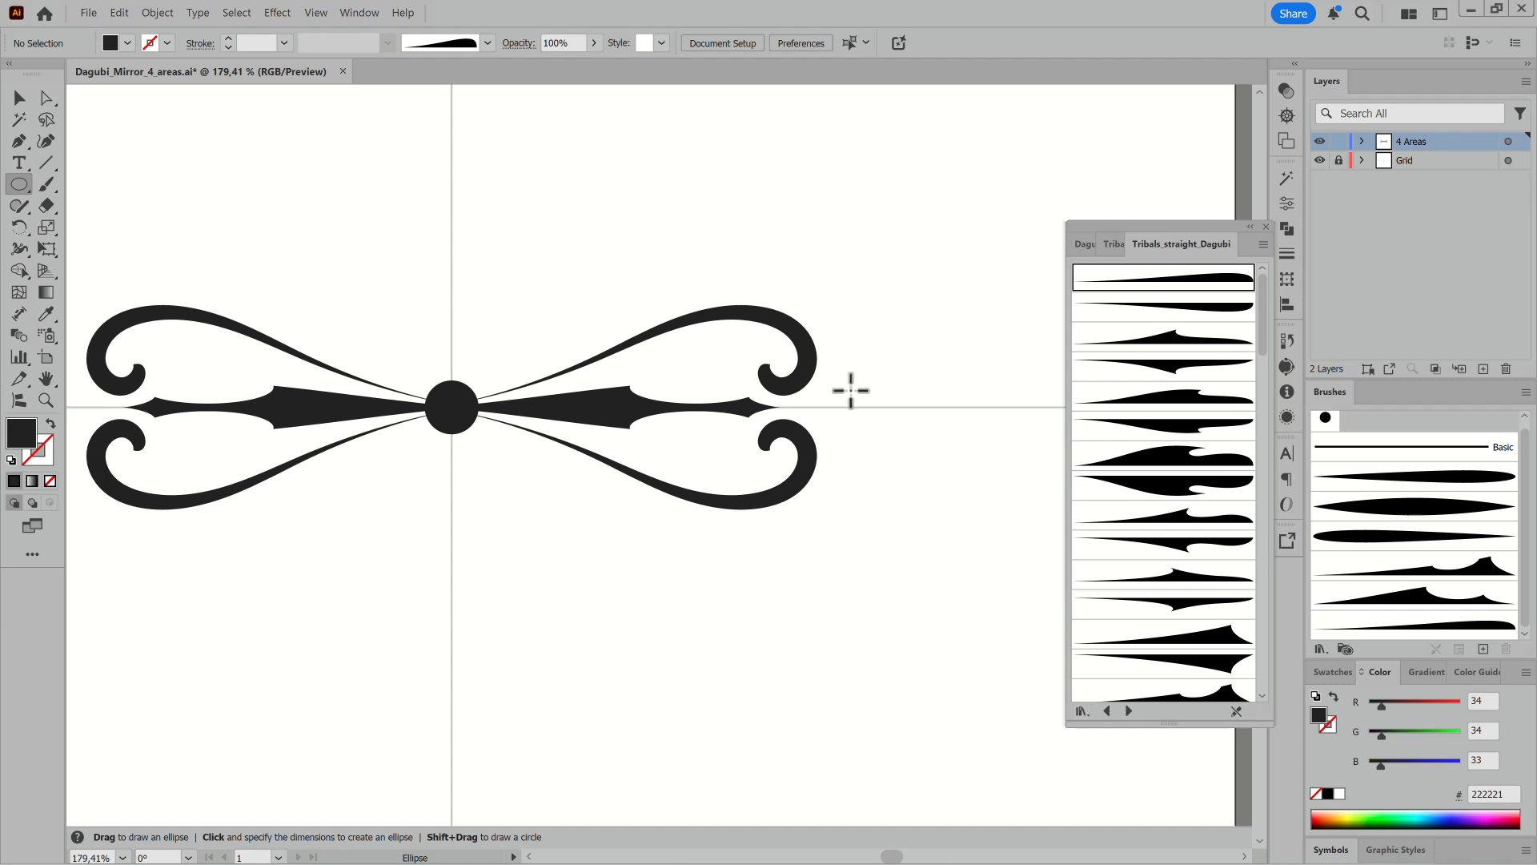
# Paint a short leaf curving upward from the central circle with Art Brush 32 from the straight tribal library.
pyautogui.scroll(-5, 1249, 456)
pyautogui.click(1121, 487)
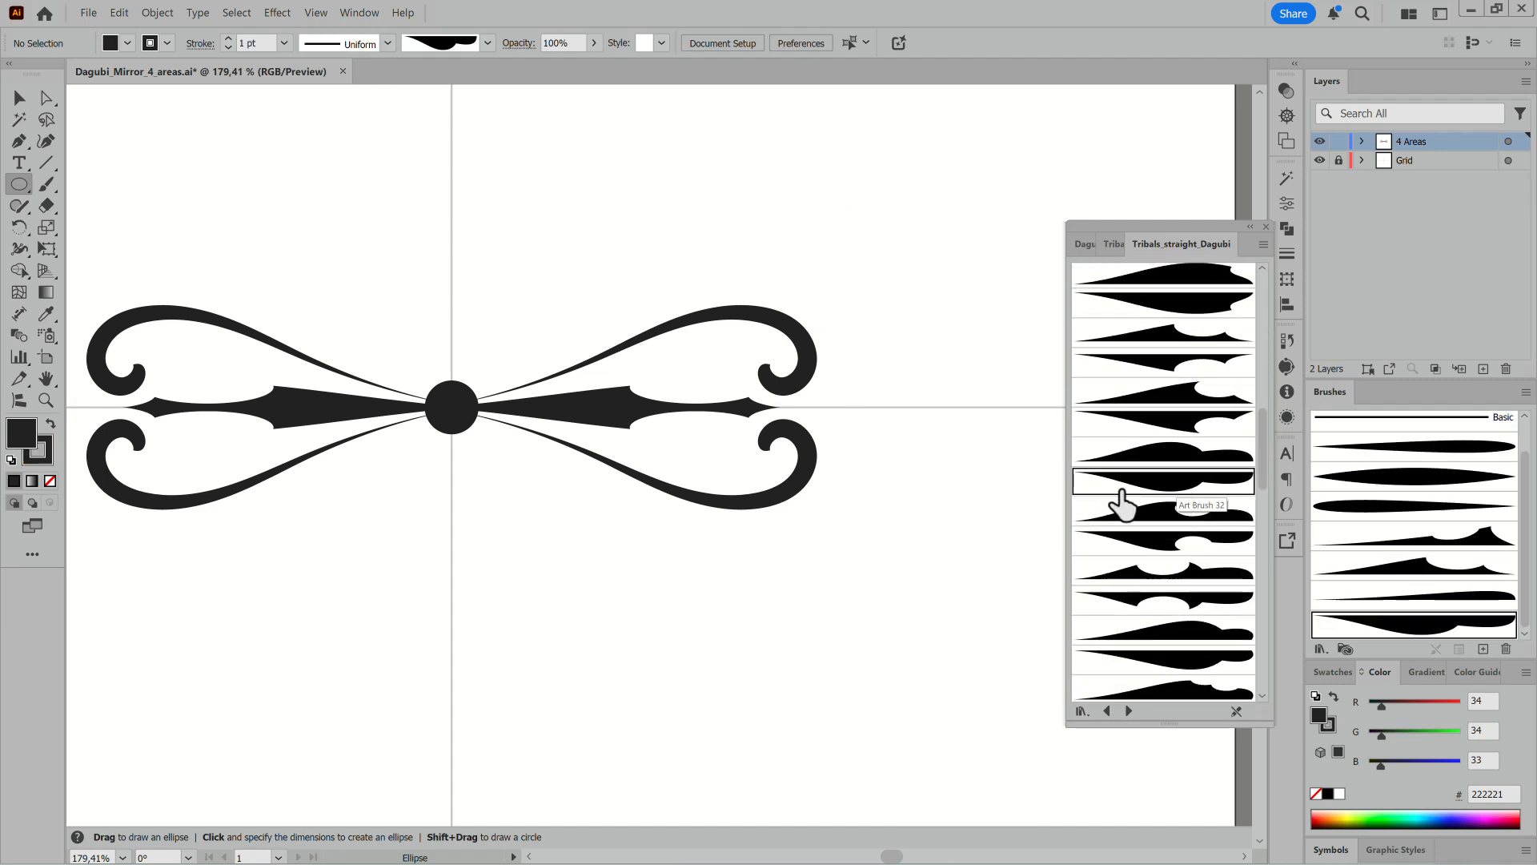
pyautogui.click(46, 184)
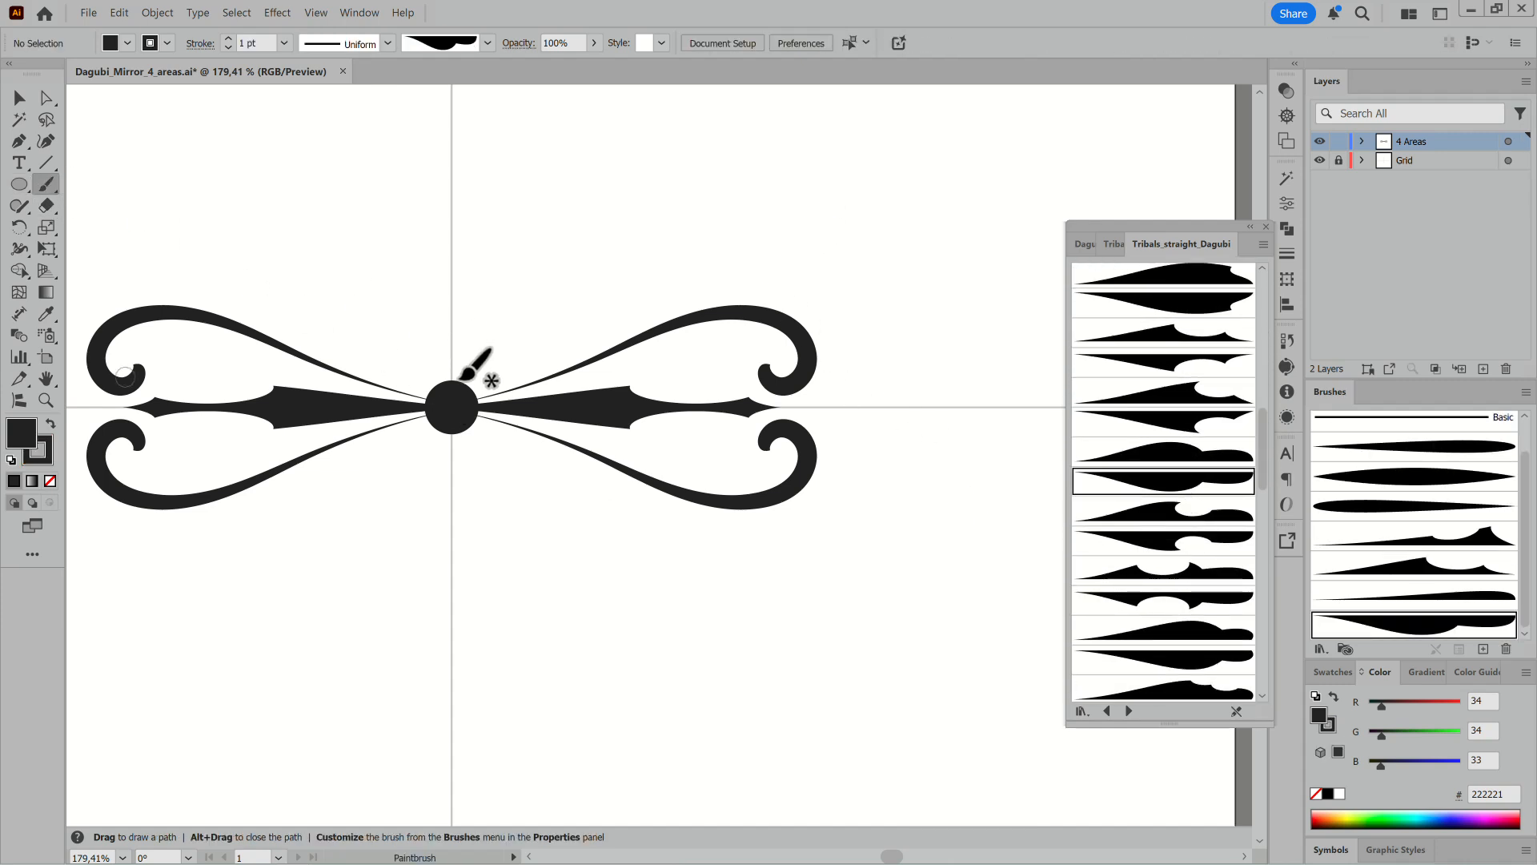
pyautogui.moveTo(555, 323); pyautogui.dragTo(558, 266)
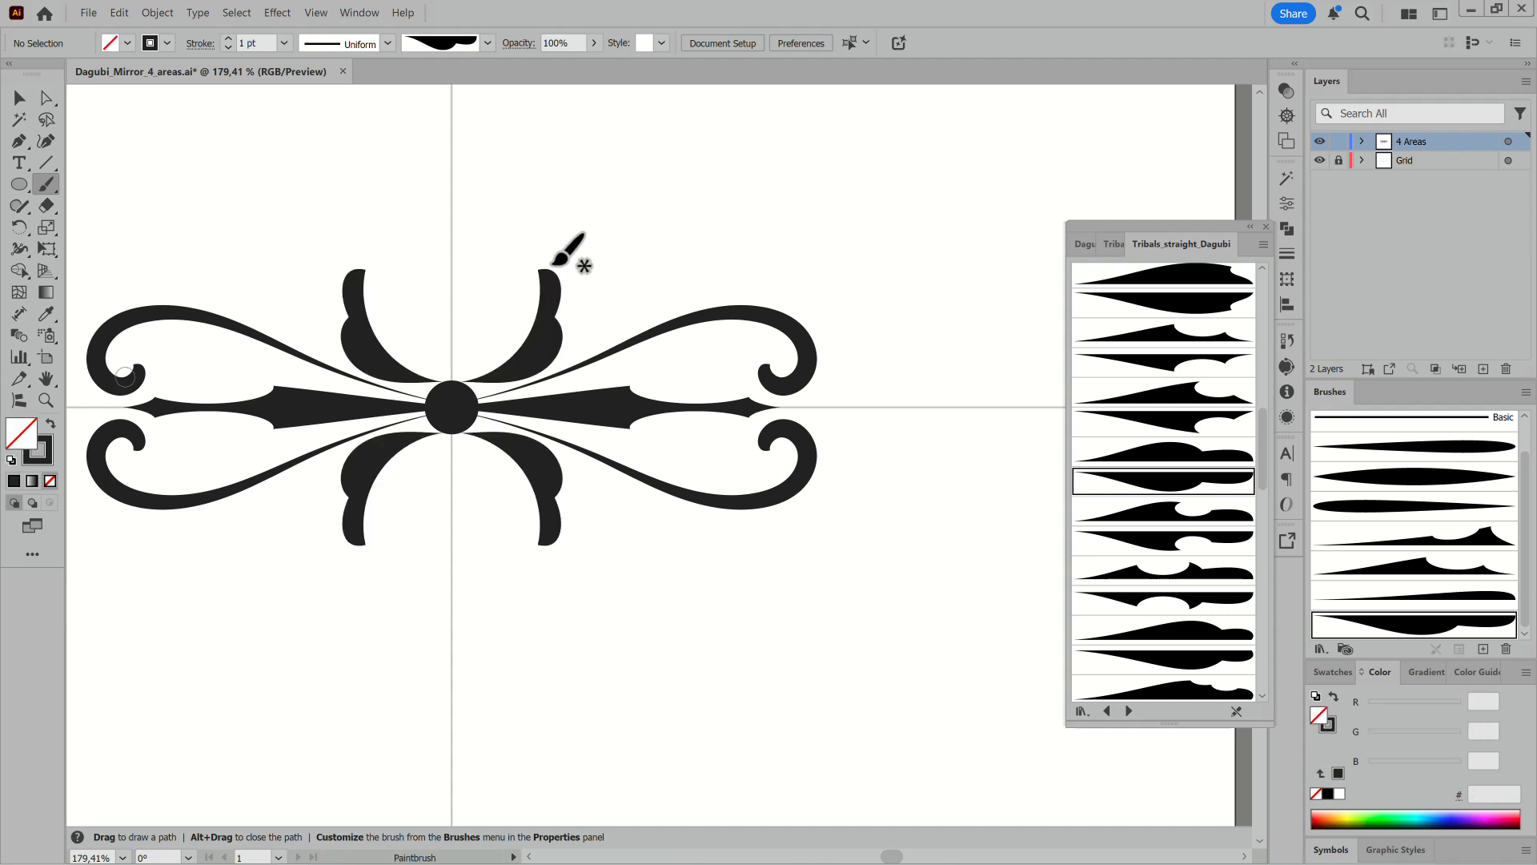
# Apply the matching leaf brush from the Tribals_oblique_Dagubi library to the short leaf, then tilt and shift it towards the vertical axis.
pyautogui.click(1107, 710)
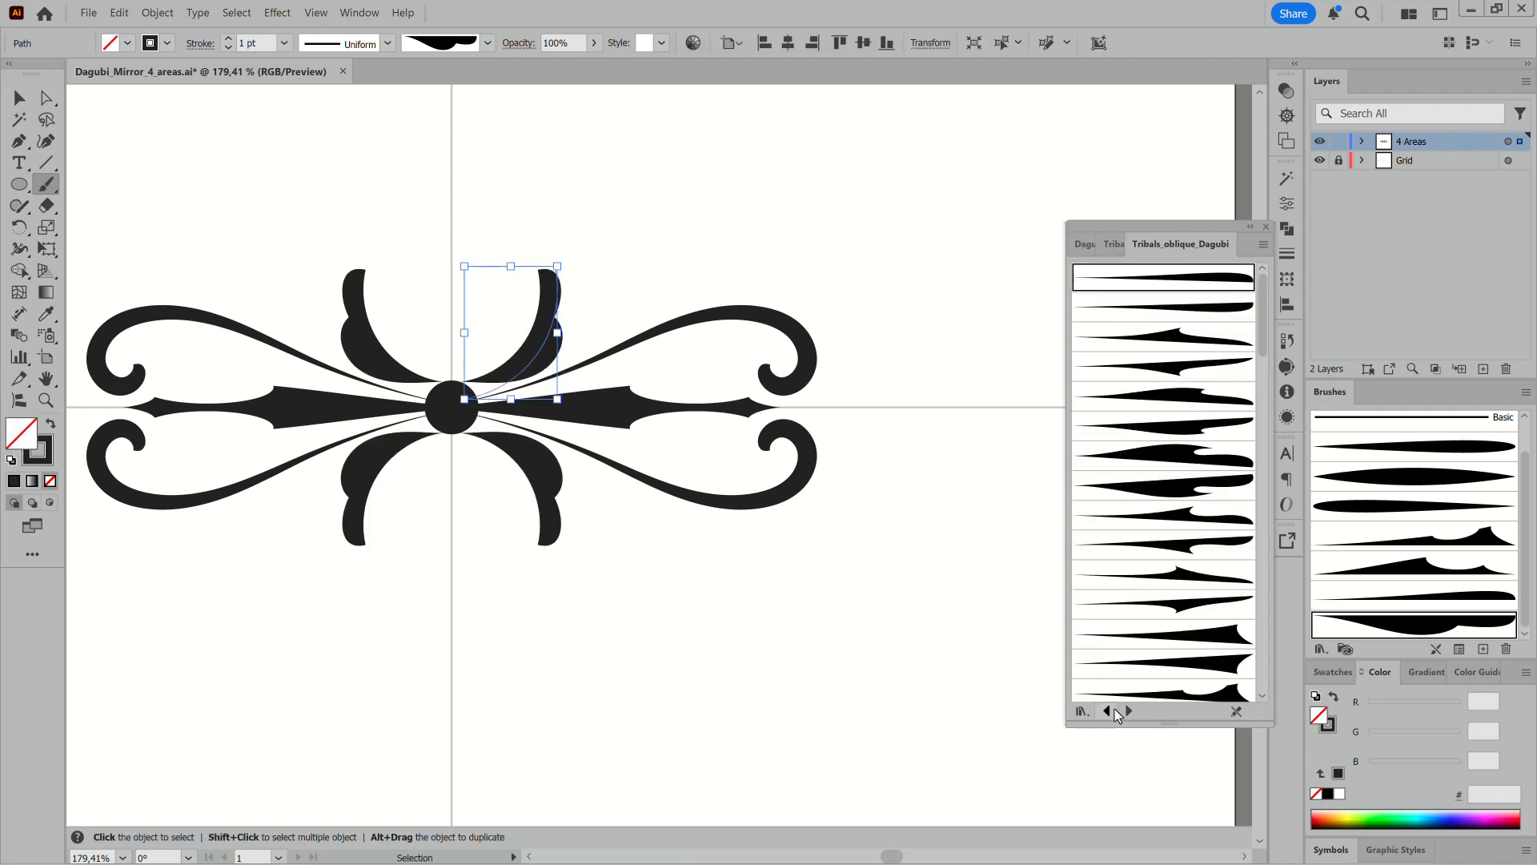
pyautogui.scroll(-5, 1263, 449)
pyautogui.scroll(-3, 1263, 449)
pyautogui.click(1191, 484)
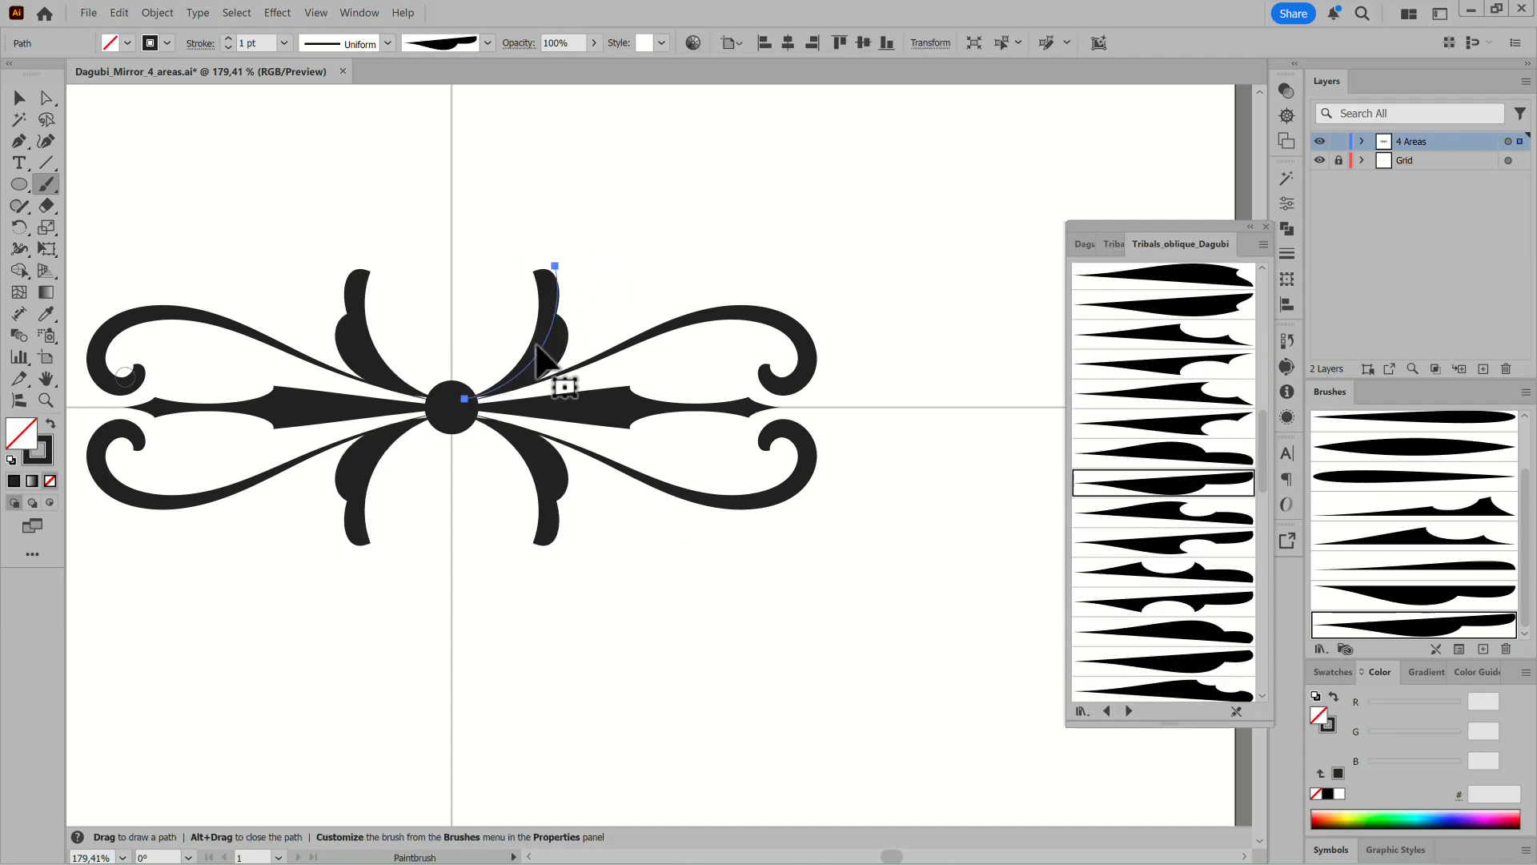
pyautogui.moveTo(558, 268); pyautogui.dragTo(549, 261)
pyautogui.moveTo(534, 334); pyautogui.dragTo(523, 332)
pyautogui.keyDown('ctrl'); pyautogui.click(689, 240); pyautogui.keyUp('ctrl')
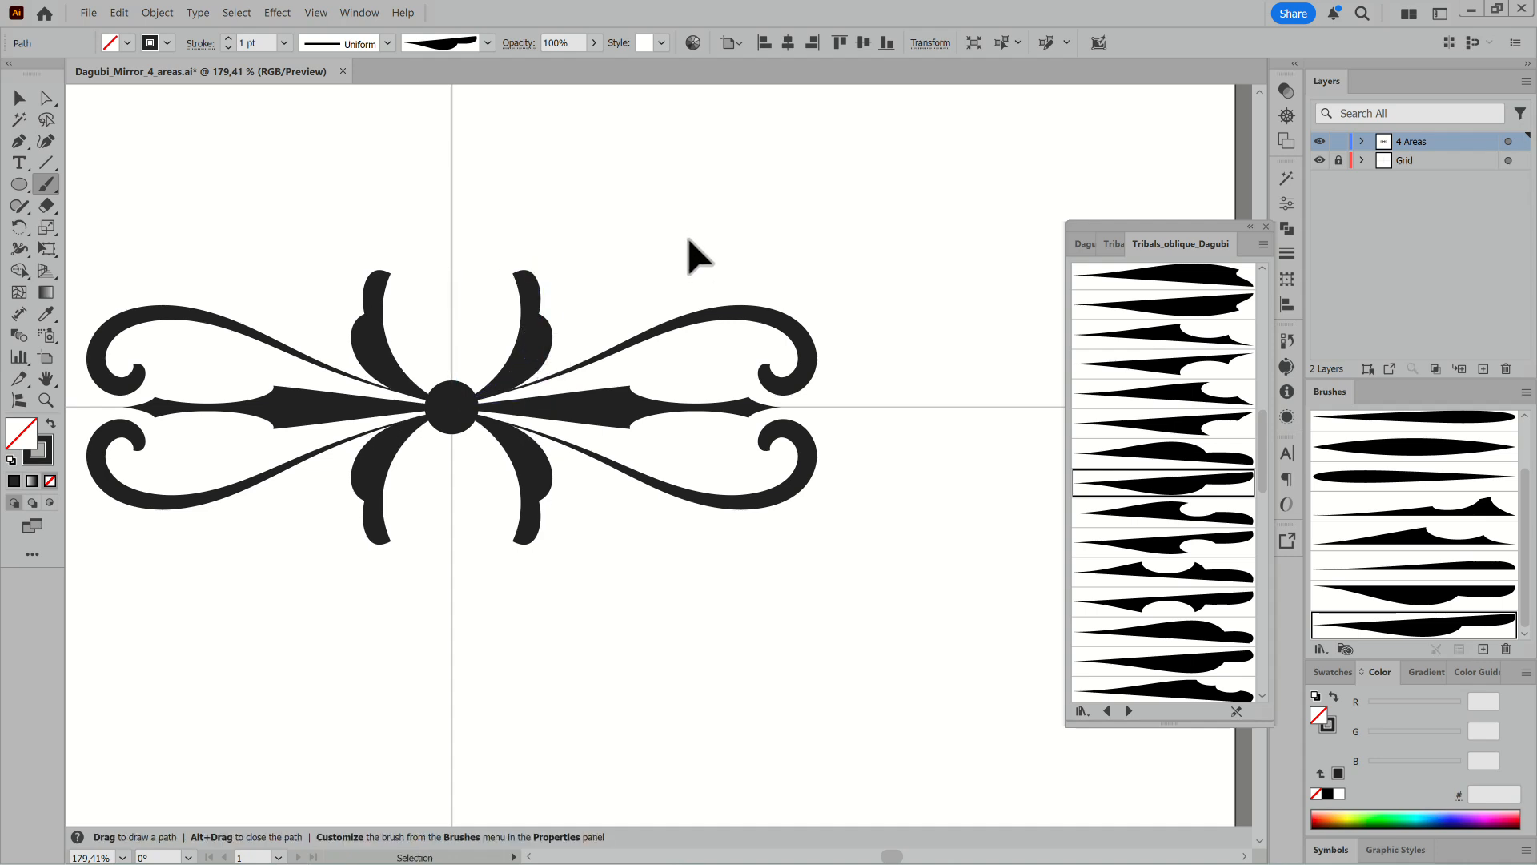
# Paint a long arching leaf above the curl with the mirrored oblique leaf brush, starting beside the short leaf.
pyautogui.click(1189, 455)
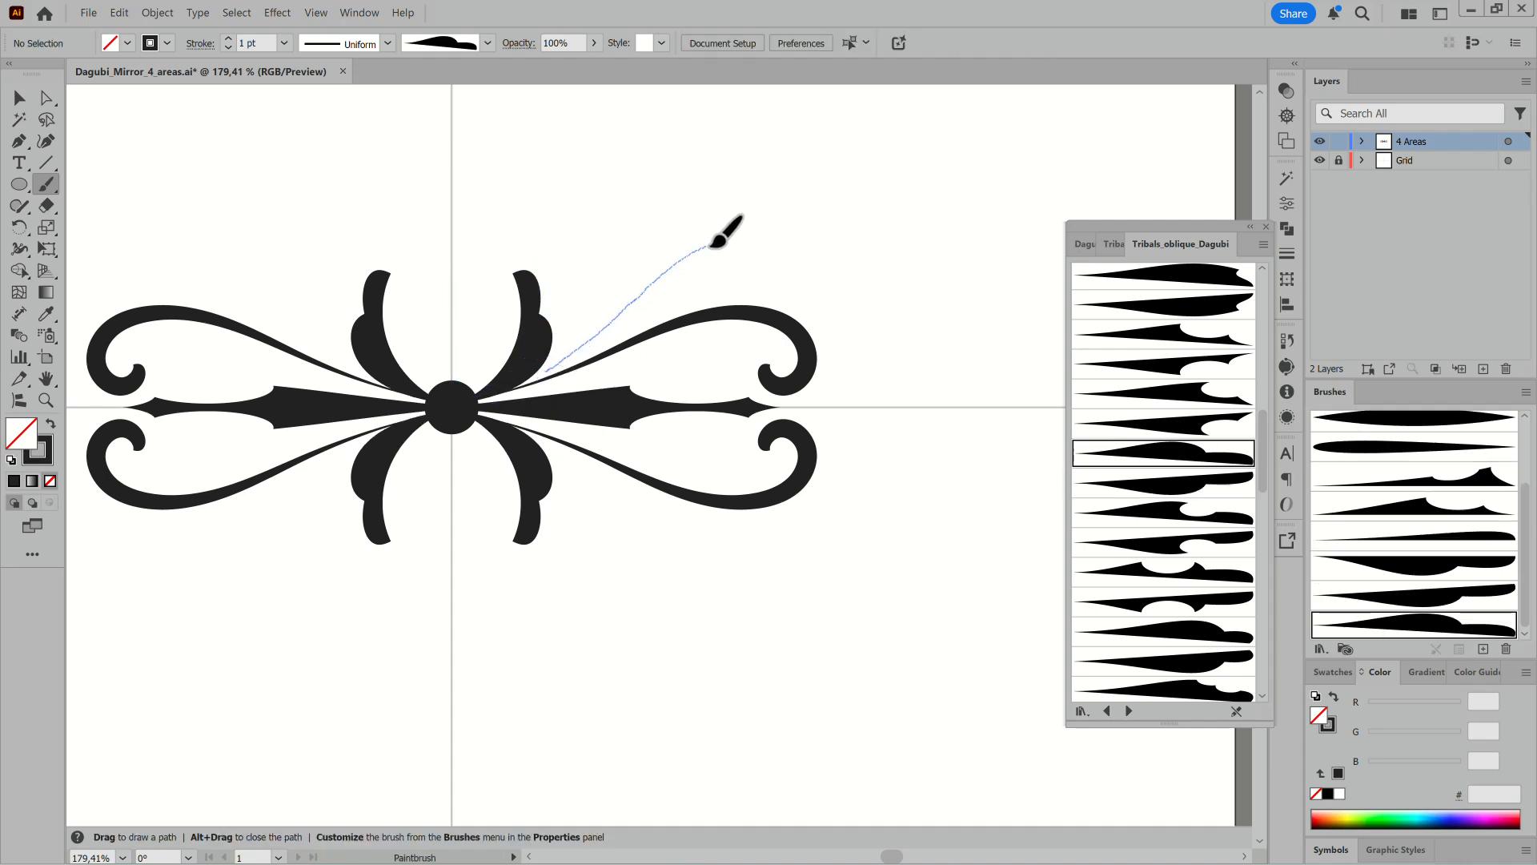
pyautogui.moveTo(781, 256); pyautogui.dragTo(731, 265)
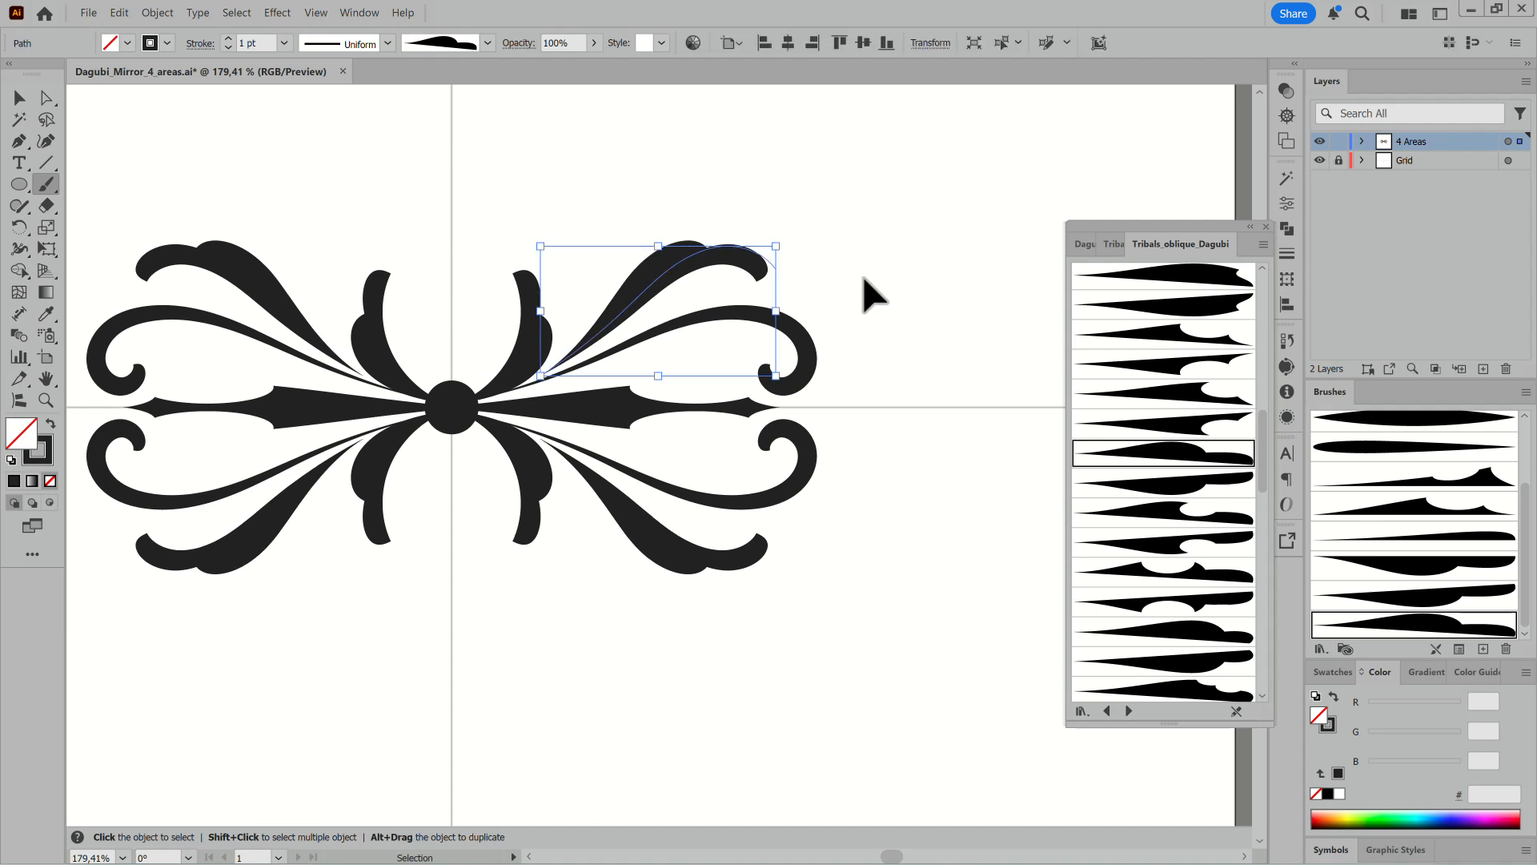
pyautogui.keyDown('ctrl'); pyautogui.click(945, 300); pyautogui.keyUp('ctrl')
# Duplicate the central circle along the horizontal axis to just beyond the outer end of the horizontal spike.
pyautogui.moveTo(938, 455); pyautogui.dragTo(672, 428)
pyautogui.moveTo(673, 429); pyautogui.dragTo(874, 473)
pyautogui.moveTo(884, 418); pyautogui.dragTo(841, 404)
pyautogui.keyDown('ctrl'); pyautogui.click(446, 389); pyautogui.keyUp('ctrl')
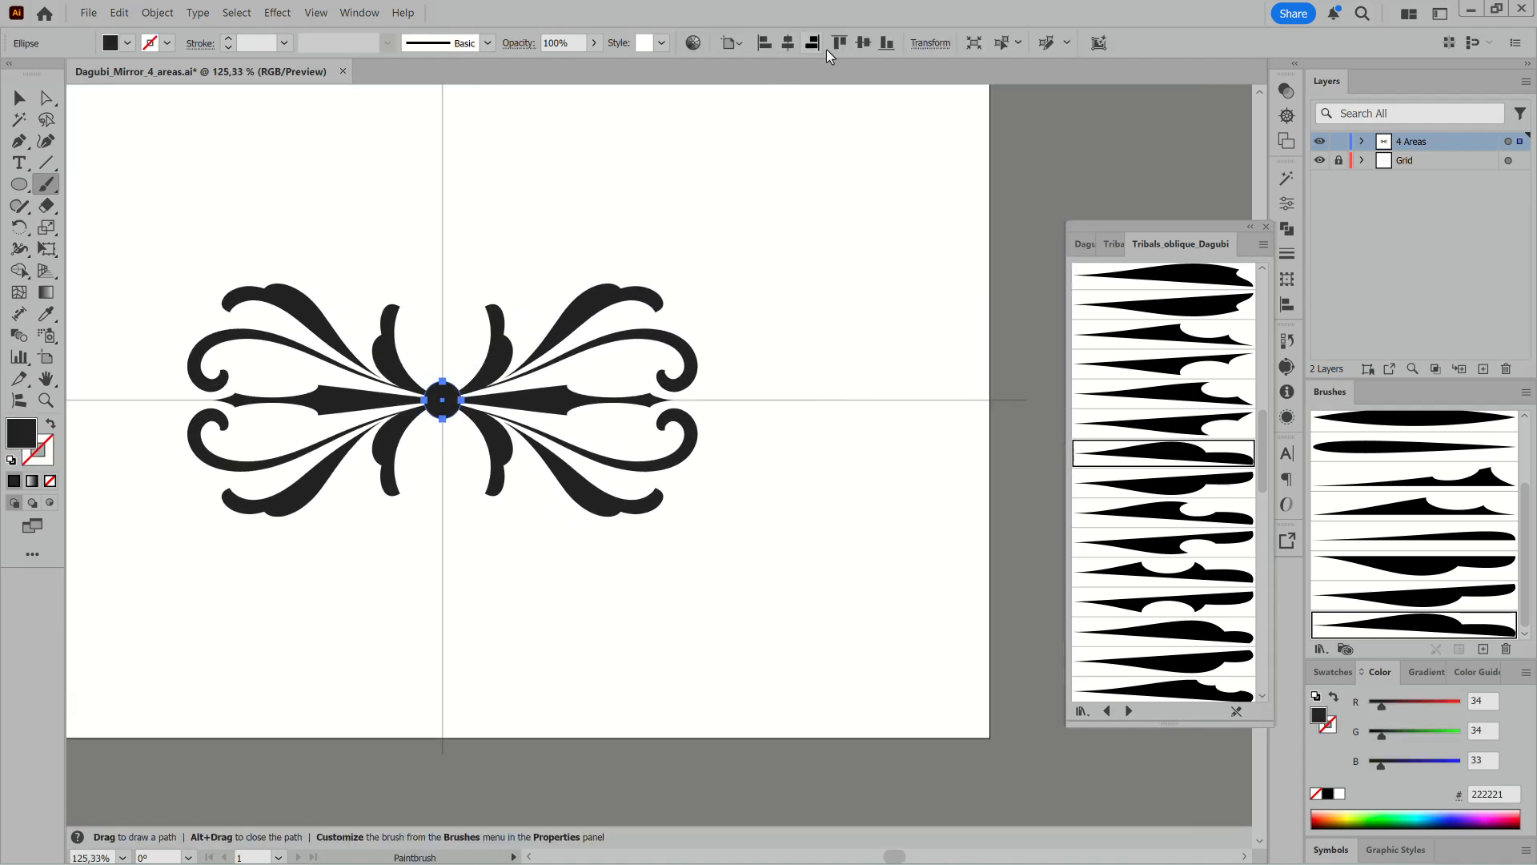
pyautogui.moveTo(453, 411); pyautogui.dragTo(751, 408)
pyautogui.keyDown('ctrl'); pyautogui.click(872, 280); pyautogui.keyUp('ctrl')
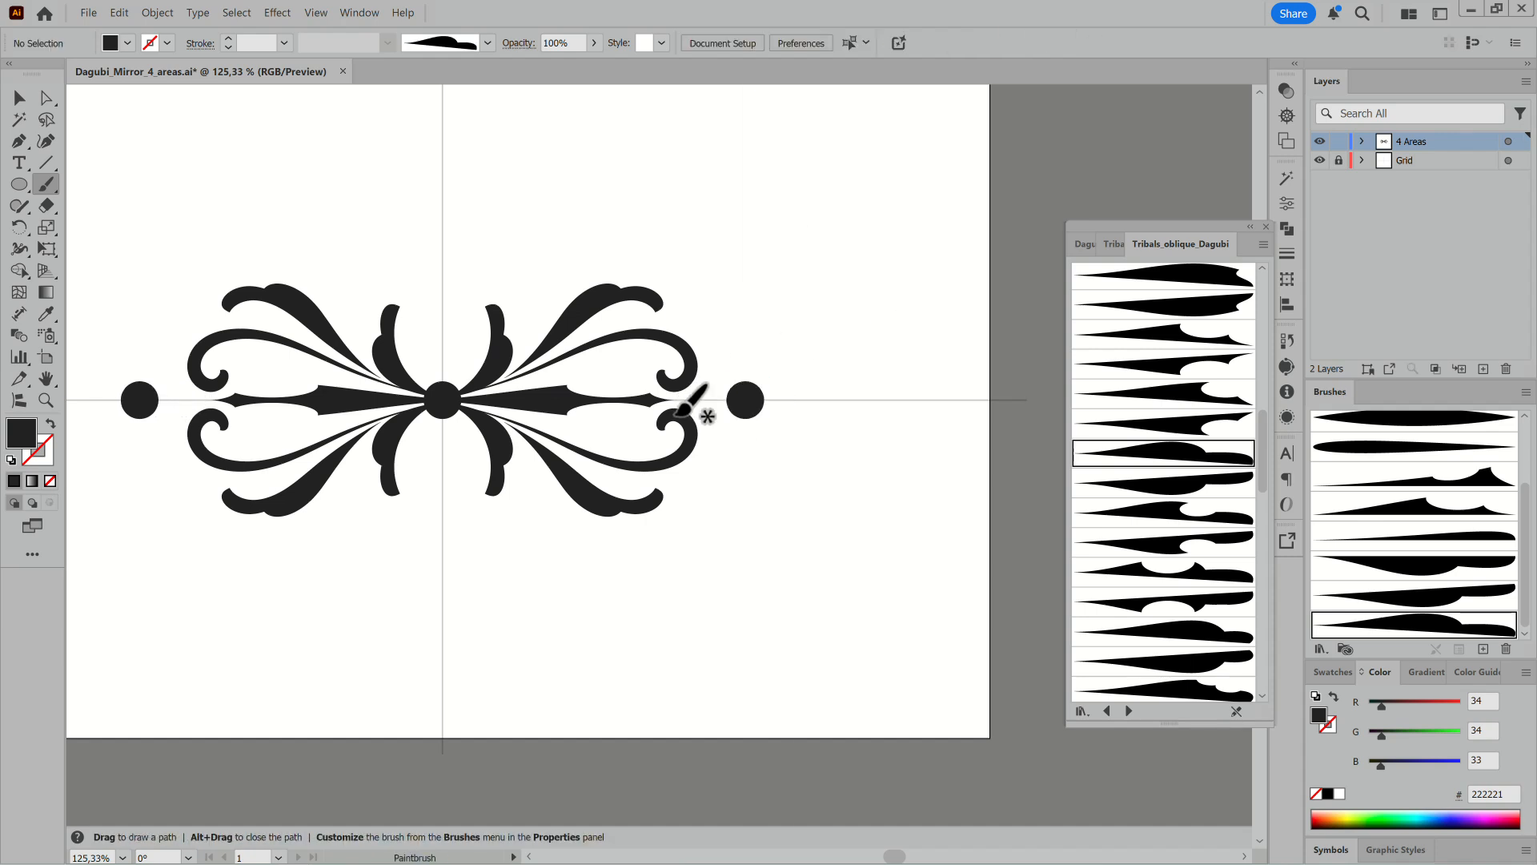
# Paint a small leaf curving from the long leaf's tip down towards the outer circle and set its stroke weight to 0.8 pt.
pyautogui.hotkey('shift', 'x')
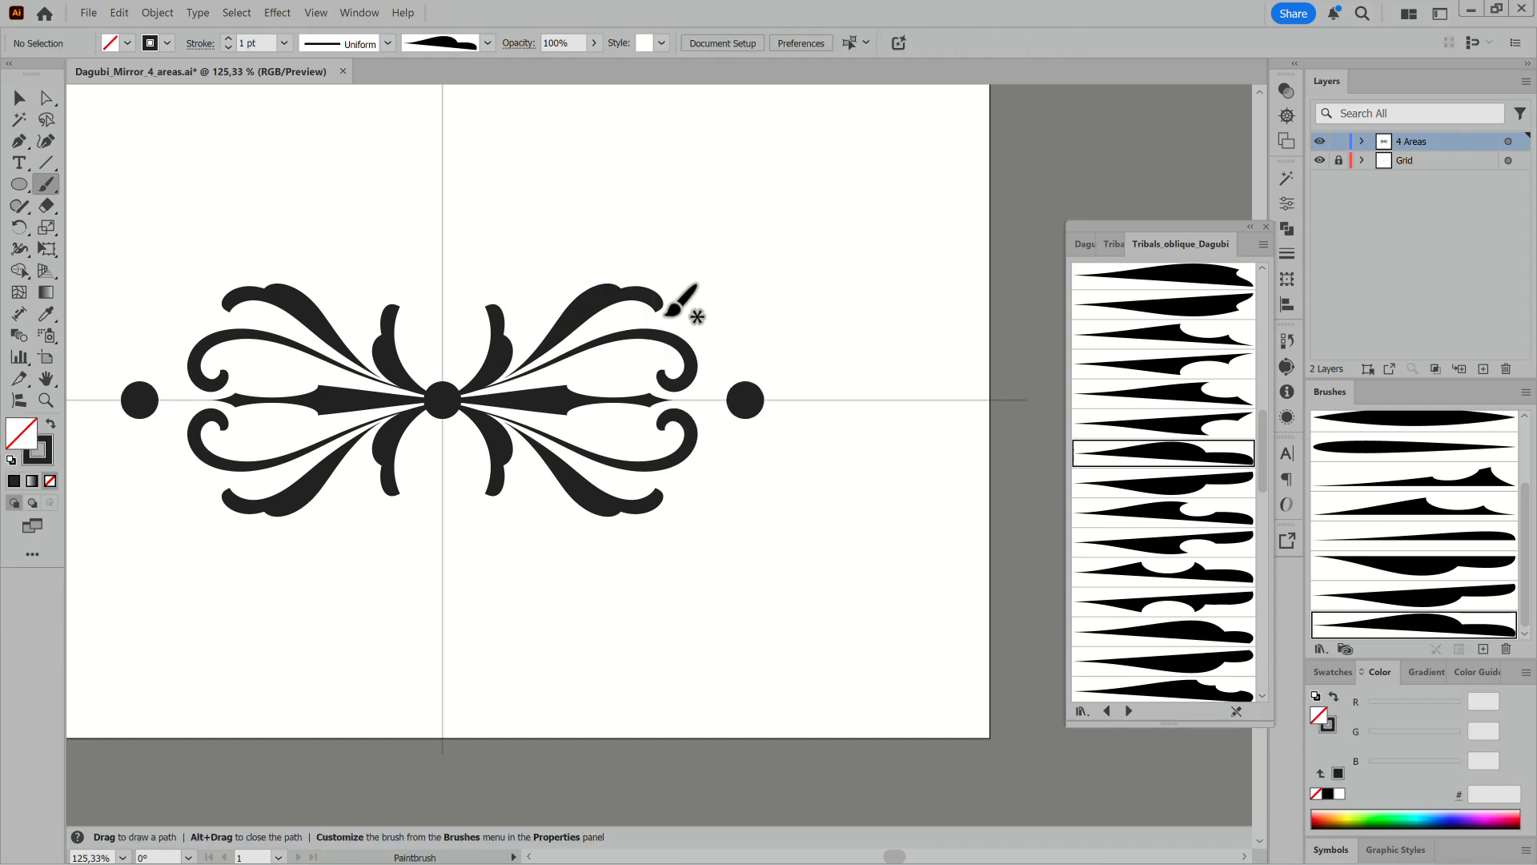
pyautogui.moveTo(722, 379); pyautogui.dragTo(723, 377)
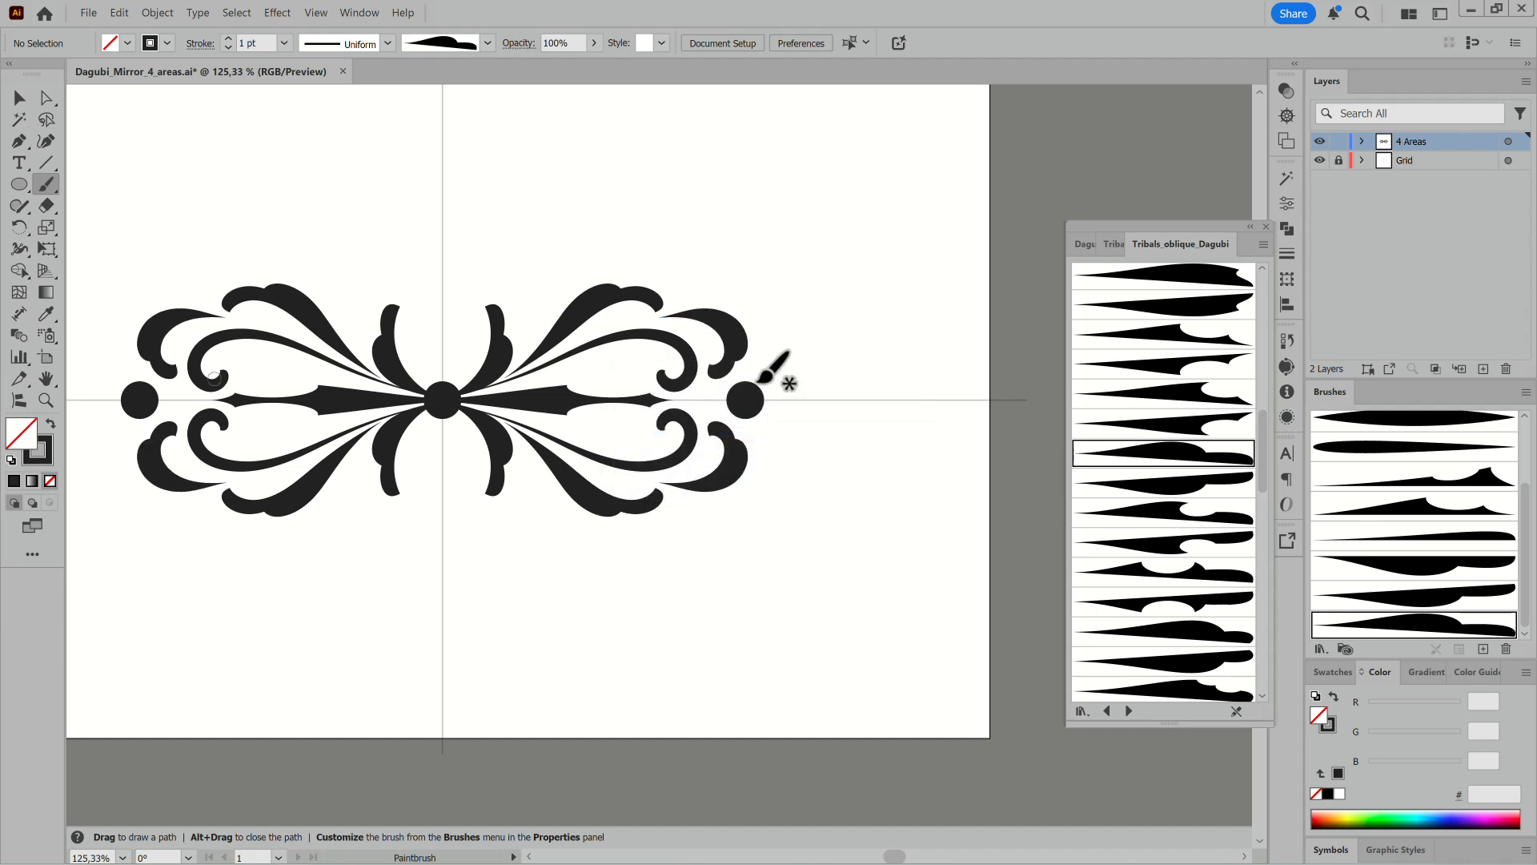
pyautogui.press('v')
pyautogui.click(229, 48)
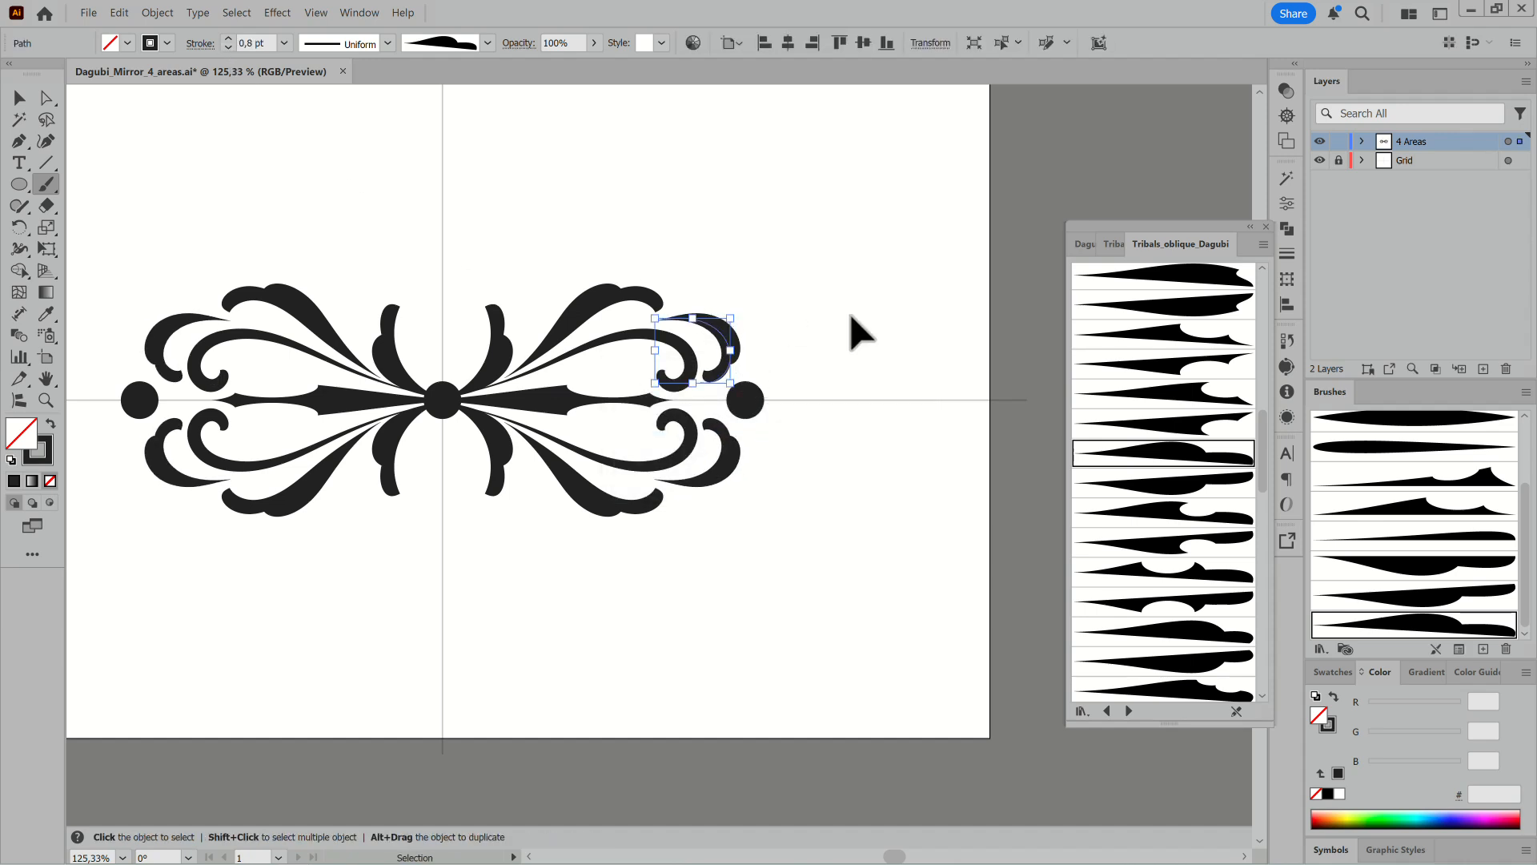
pyautogui.click(873, 332)
pyautogui.press('b')
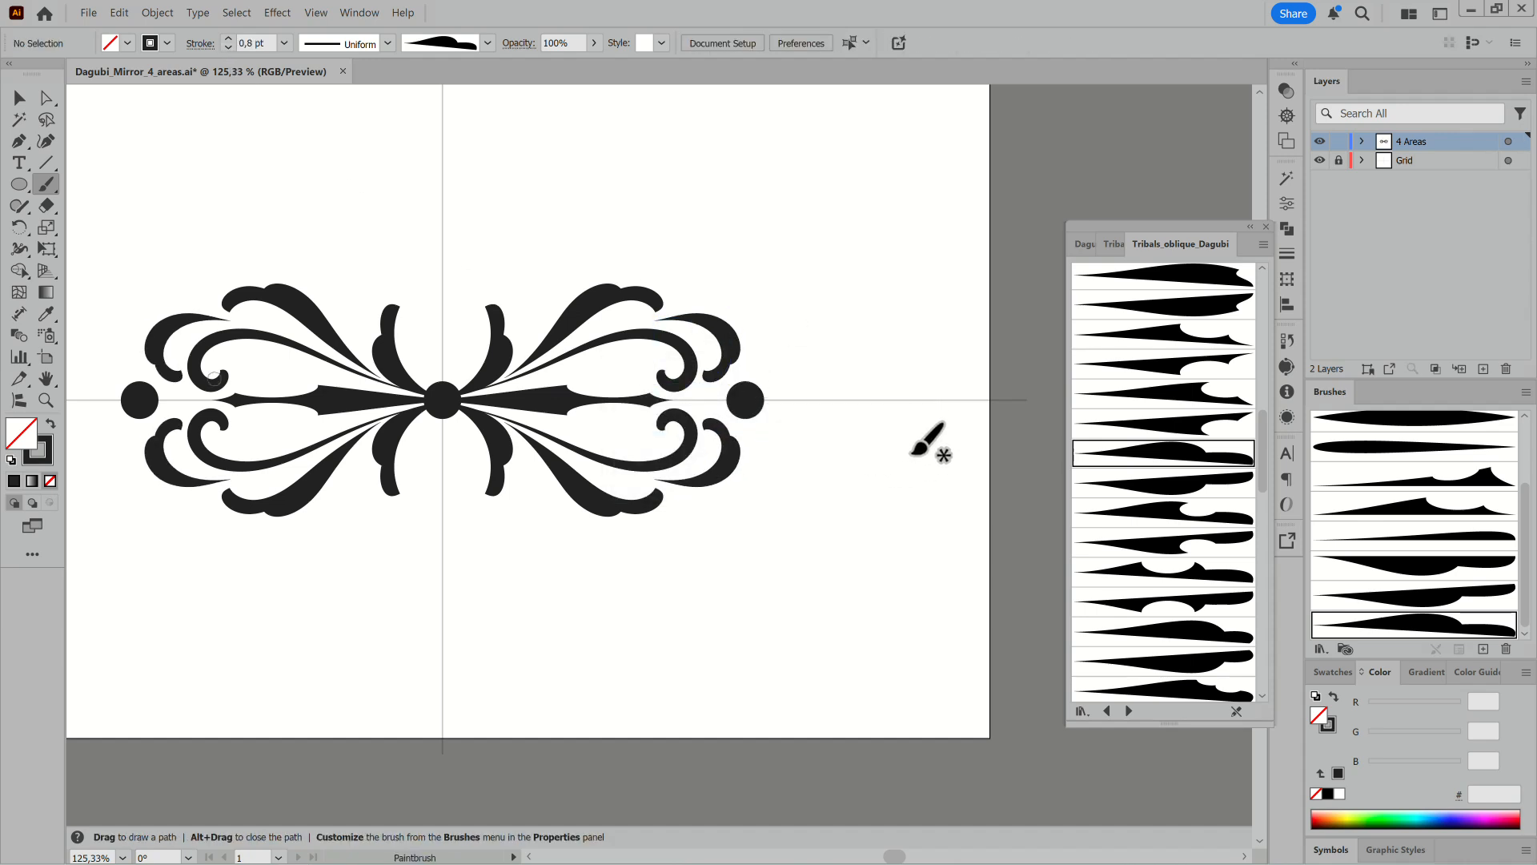
# Paint an outward curl beside the outer circle with the second smooth oblique brush and set its stroke weight to 1.3 pt.
pyautogui.scroll(5, 1205, 292)
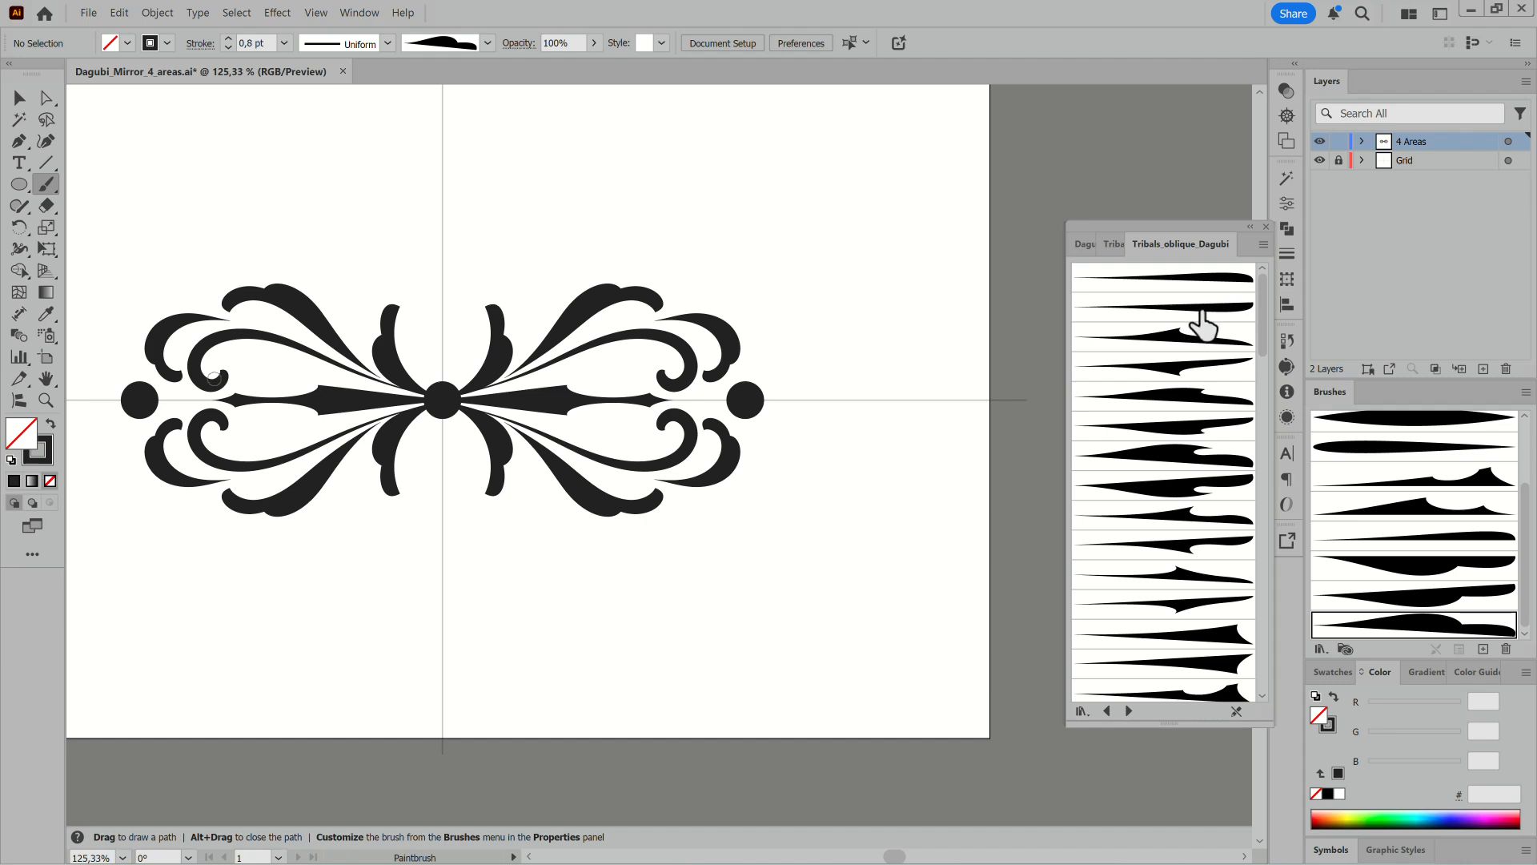
pyautogui.click(1200, 310)
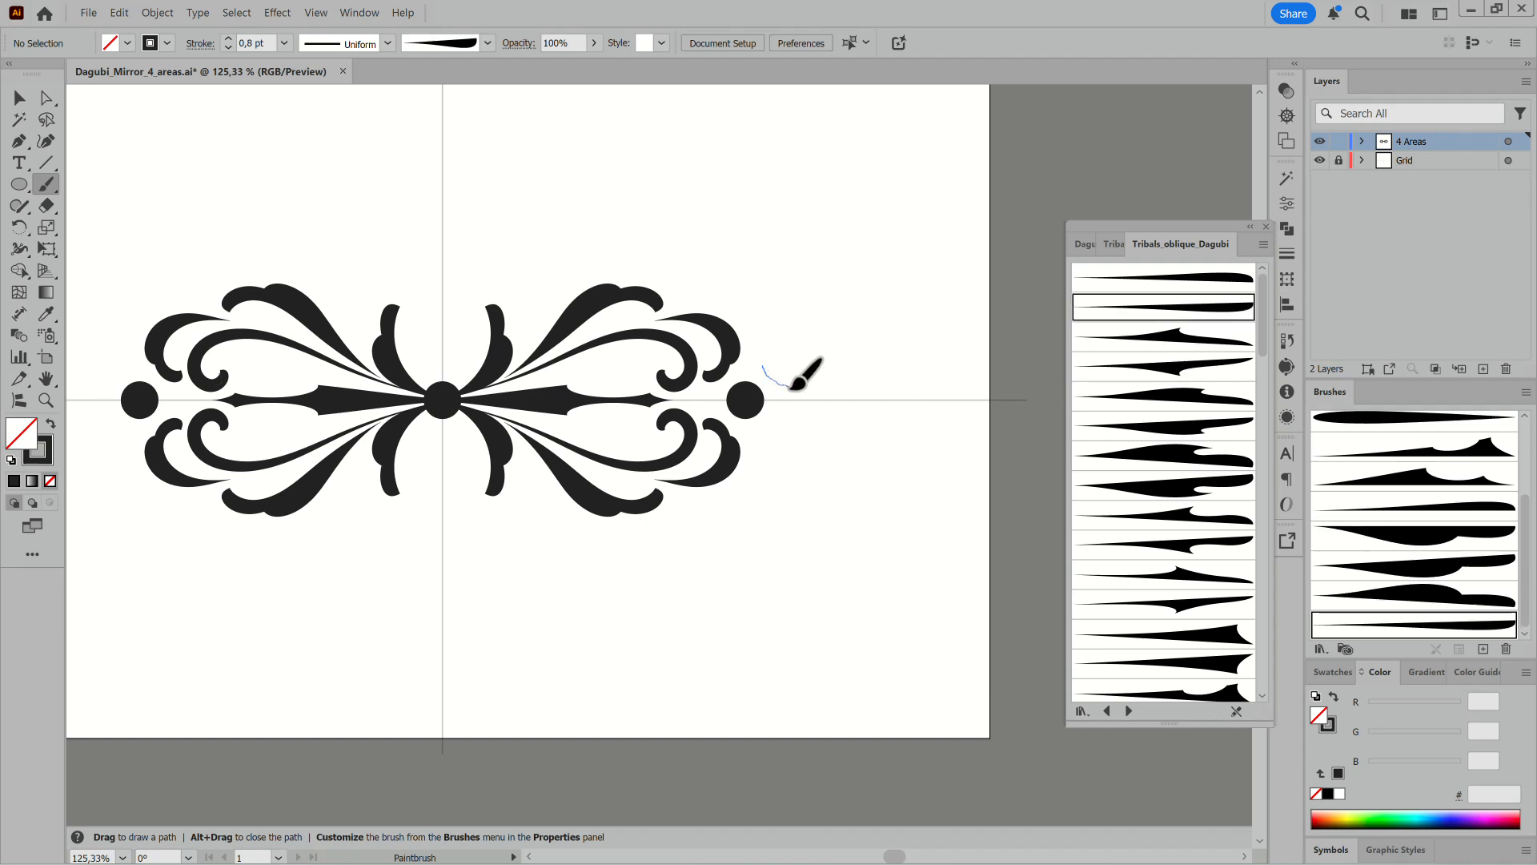
pyautogui.moveTo(836, 328)
pyautogui.mouseDown()
pyautogui.moveTo(861, 344)
pyautogui.moveTo(857, 380)
pyautogui.moveTo(847, 365)
pyautogui.mouseUp()
pyautogui.press('v')
pyautogui.click(890, 352)
pyautogui.click(229, 40)
pyautogui.keyDown('ctrl'); pyautogui.click(883, 343); pyautogui.keyUp('ctrl')
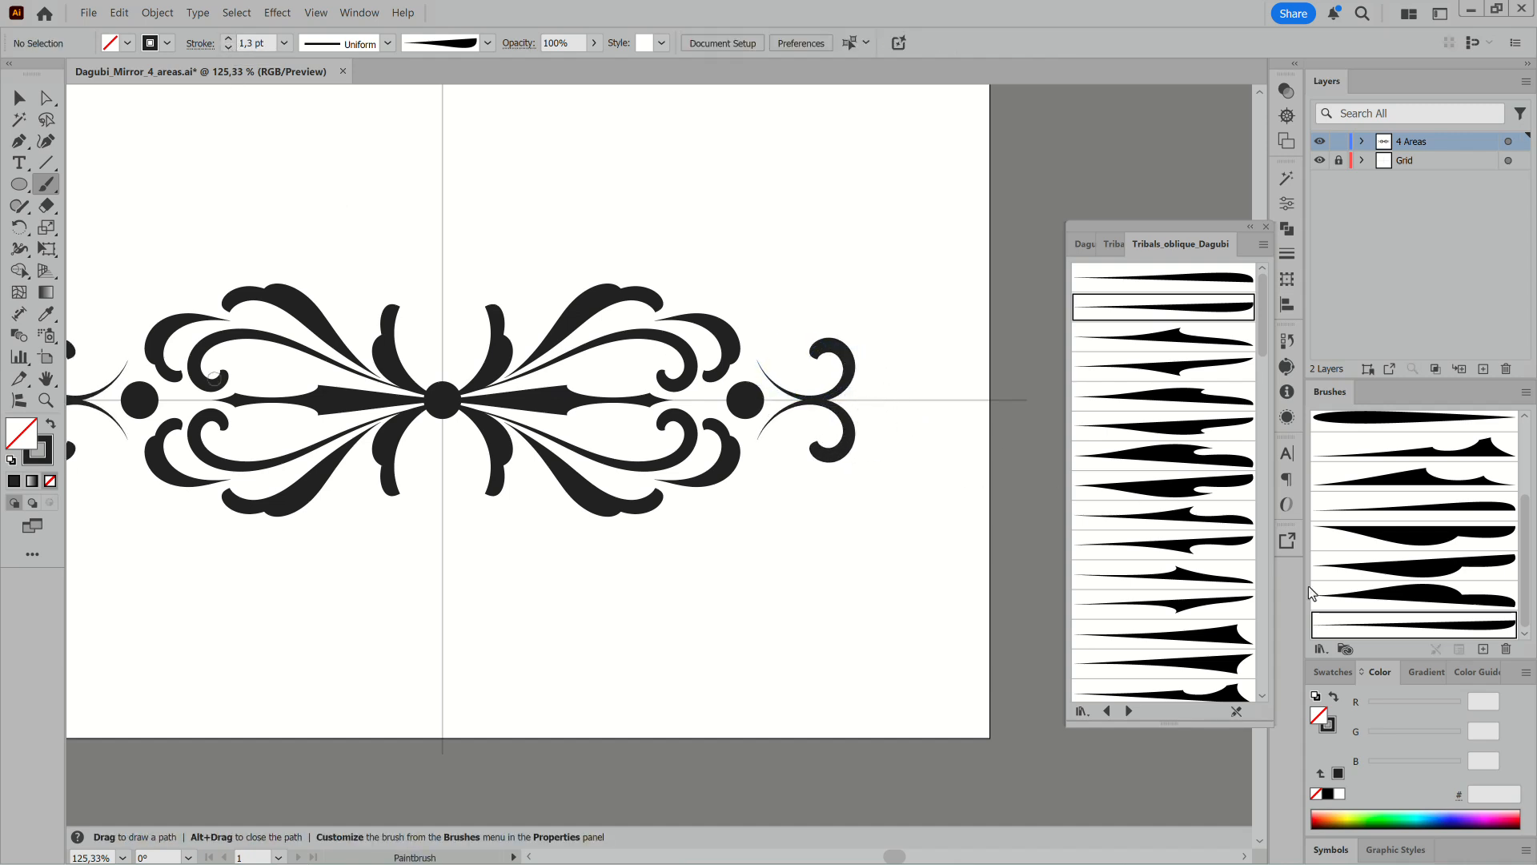
# Paint a leaf rising from the inner end of the outward curl with the previously used oblique leaf brush.
pyautogui.click(1372, 591)
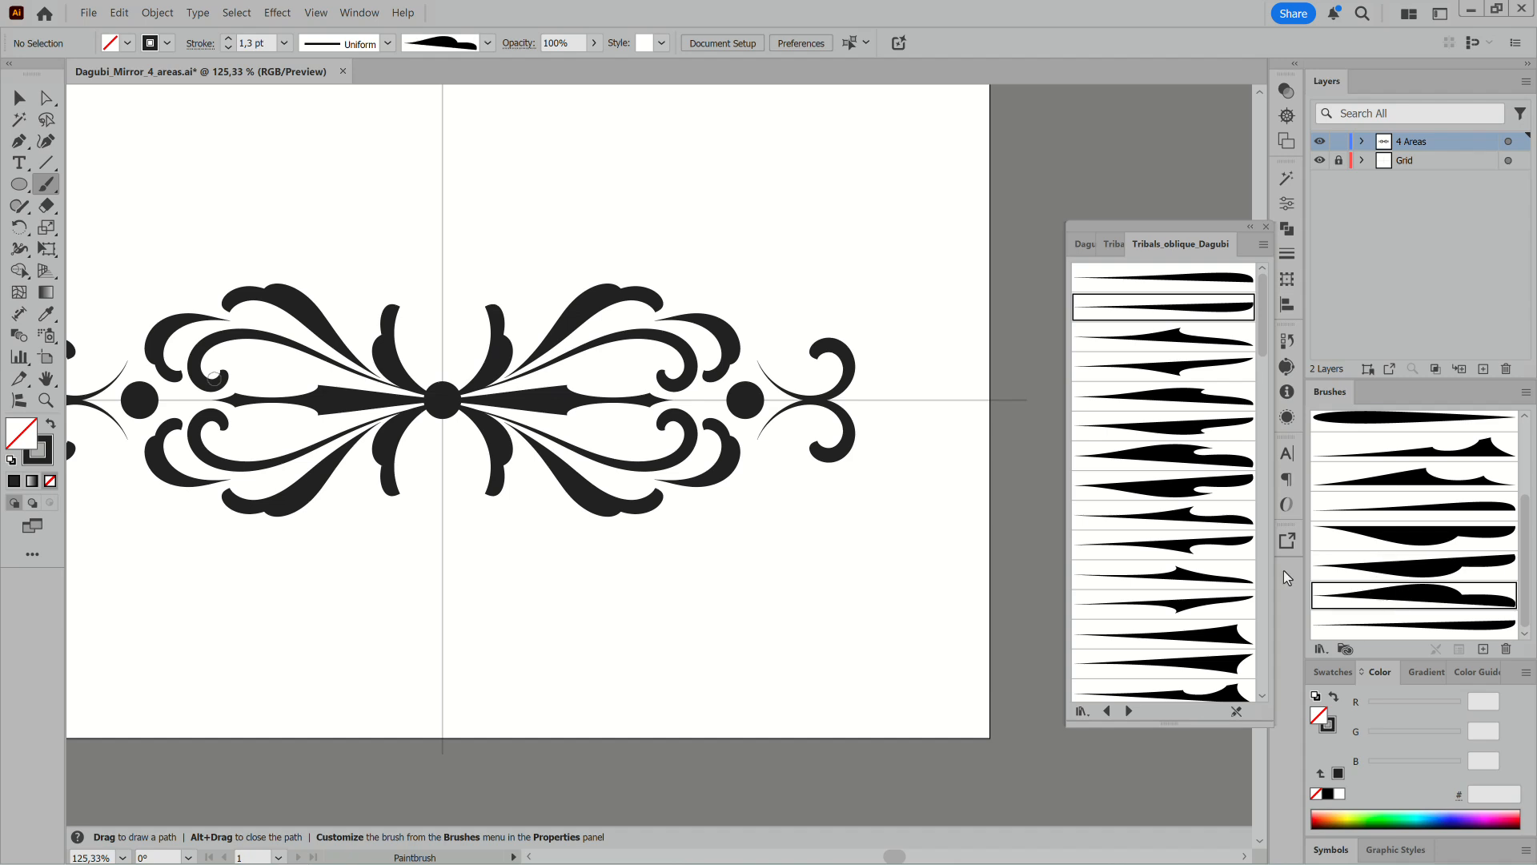
pyautogui.scroll(2, 789, 324)
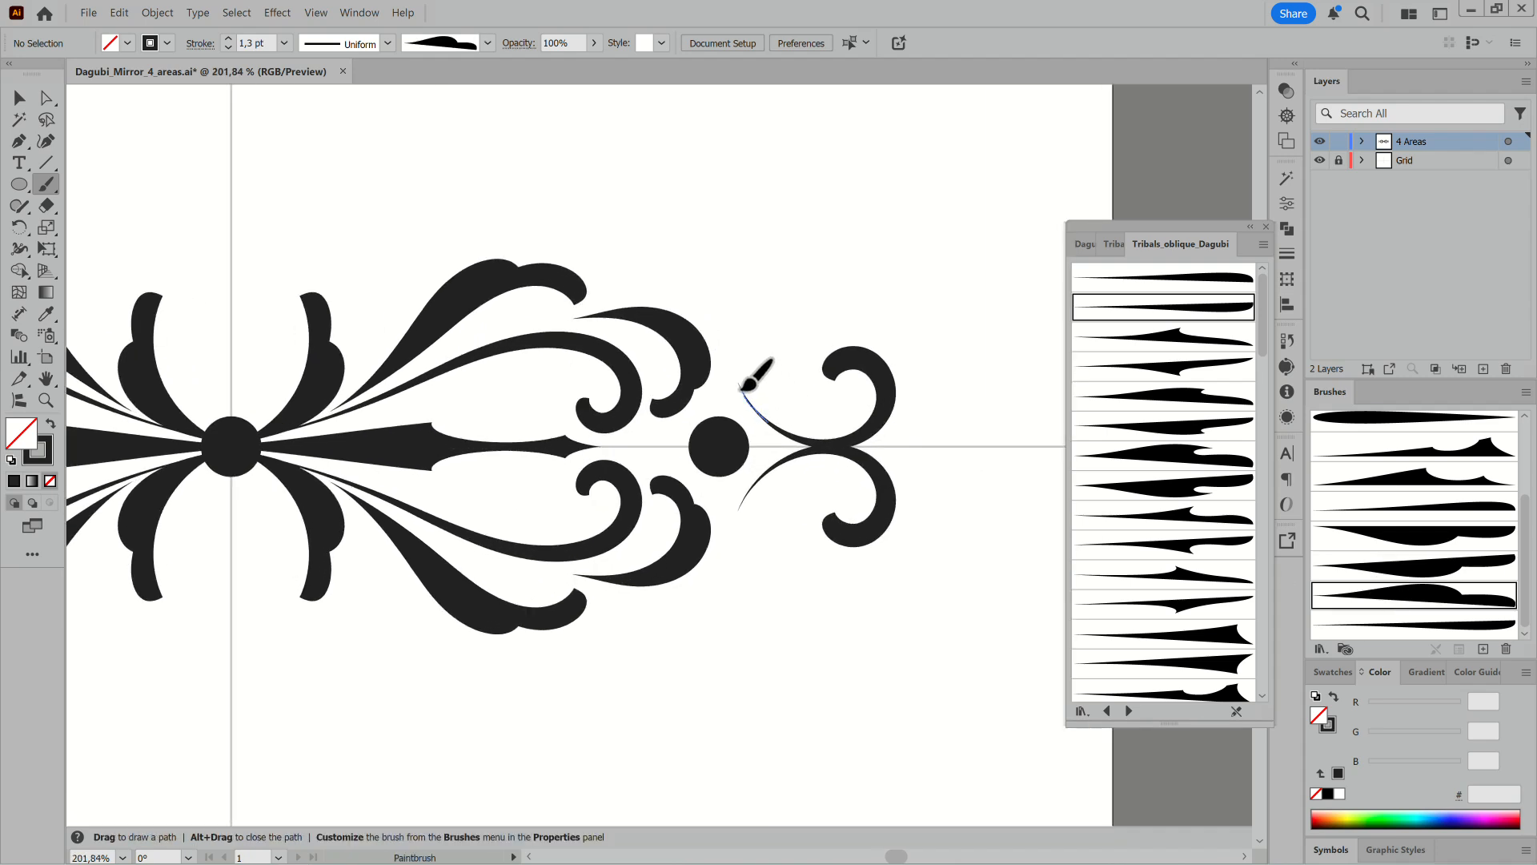
pyautogui.moveTo(751, 269); pyautogui.dragTo(785, 262)
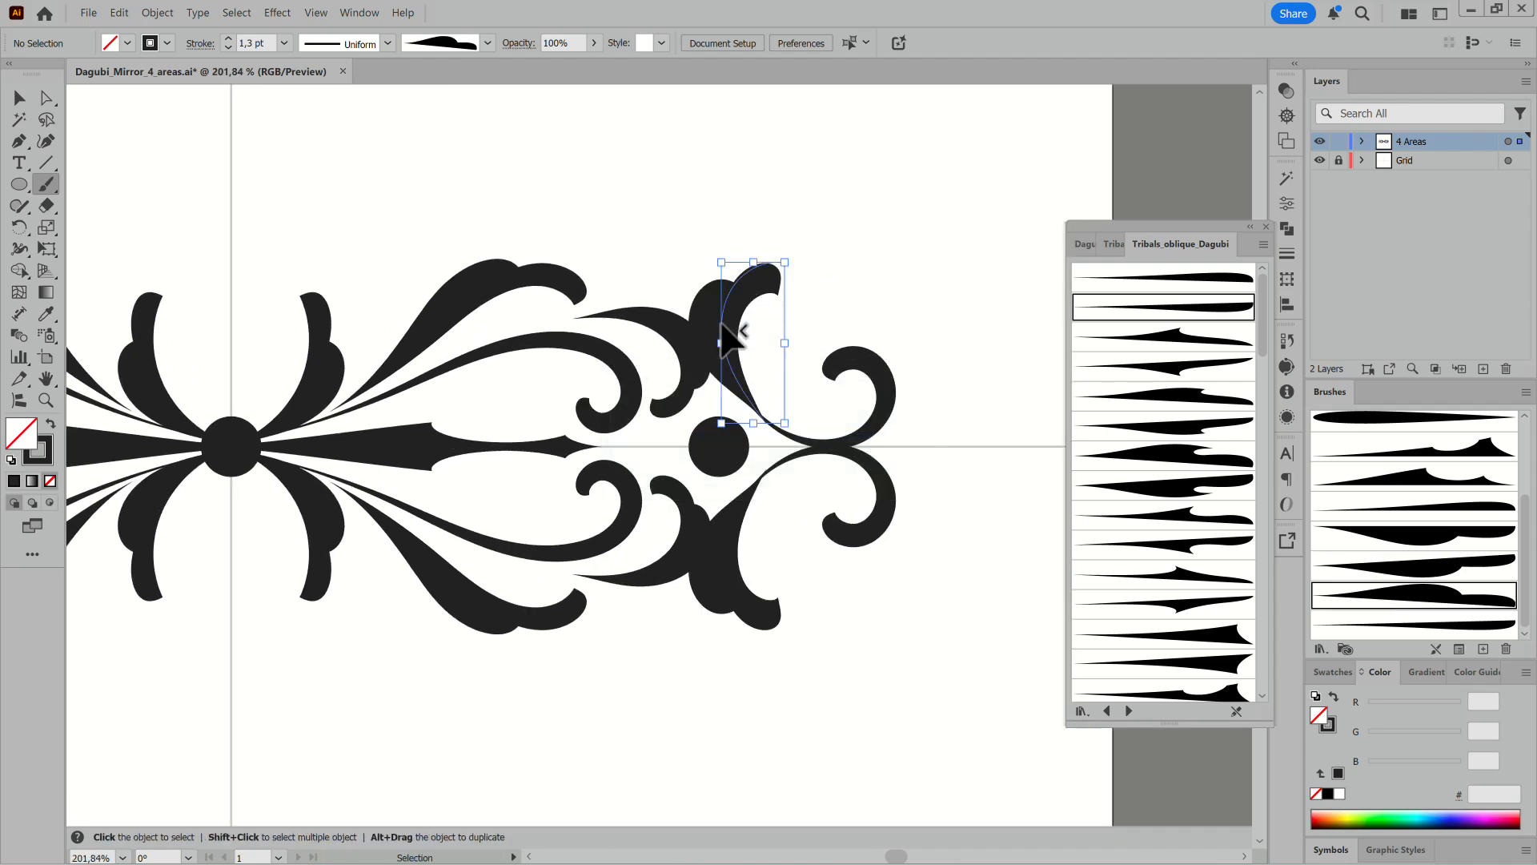
# Set the new leaf's stroke weight to 0.5 pt, then rotate and move it so its pointed base merges into the outward curl.
pyautogui.scroll(4, 728, 392)
pyautogui.press('ctrl')
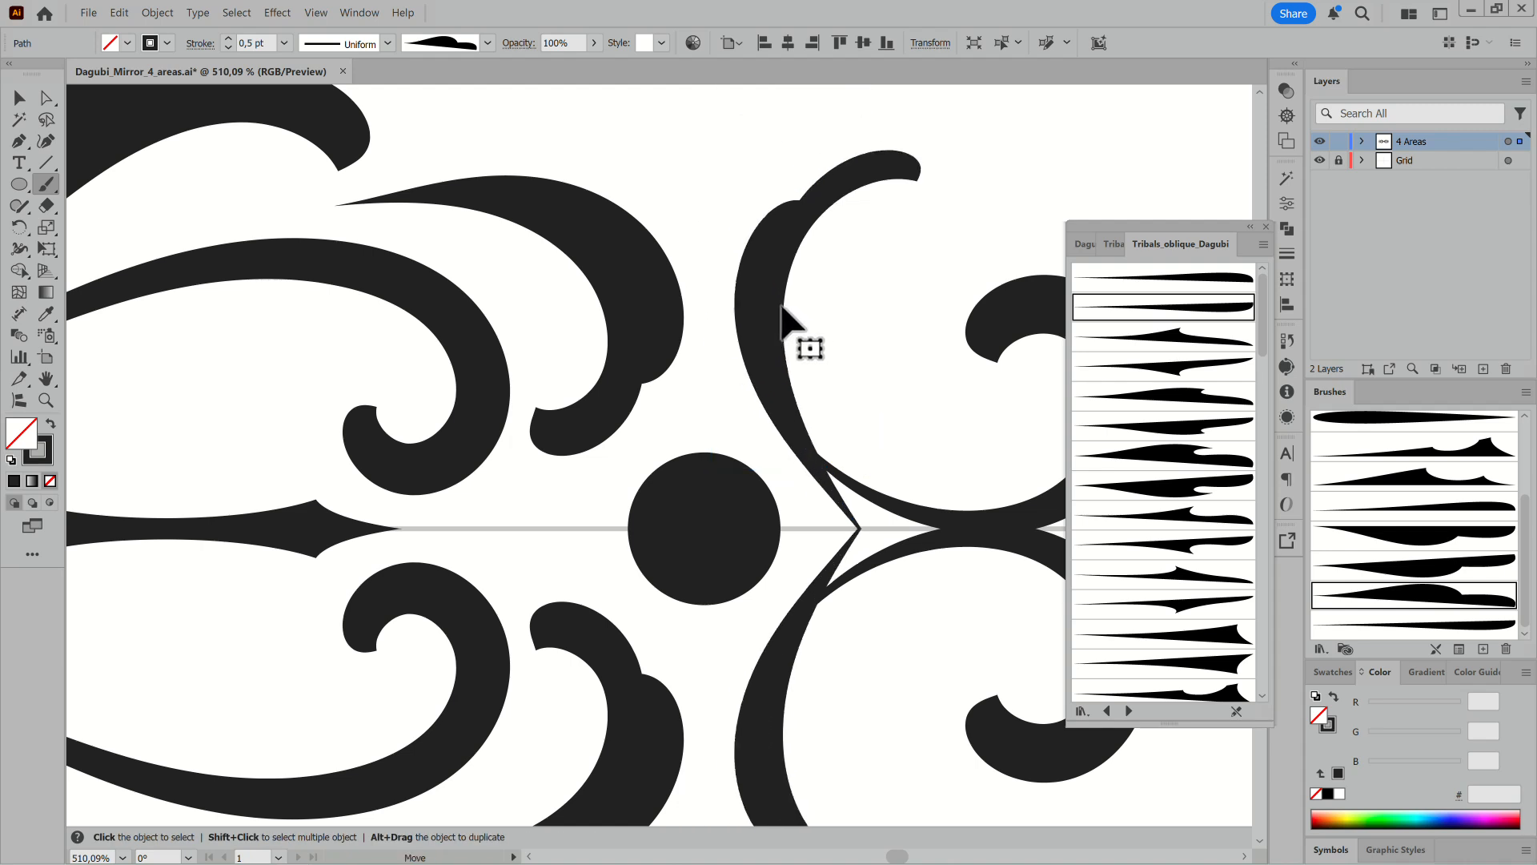
pyautogui.moveTo(917, 137); pyautogui.dragTo(851, 127)
pyautogui.moveTo(764, 229); pyautogui.dragTo(735, 208)
pyautogui.moveTo(767, 142); pyautogui.dragTo(857, 136)
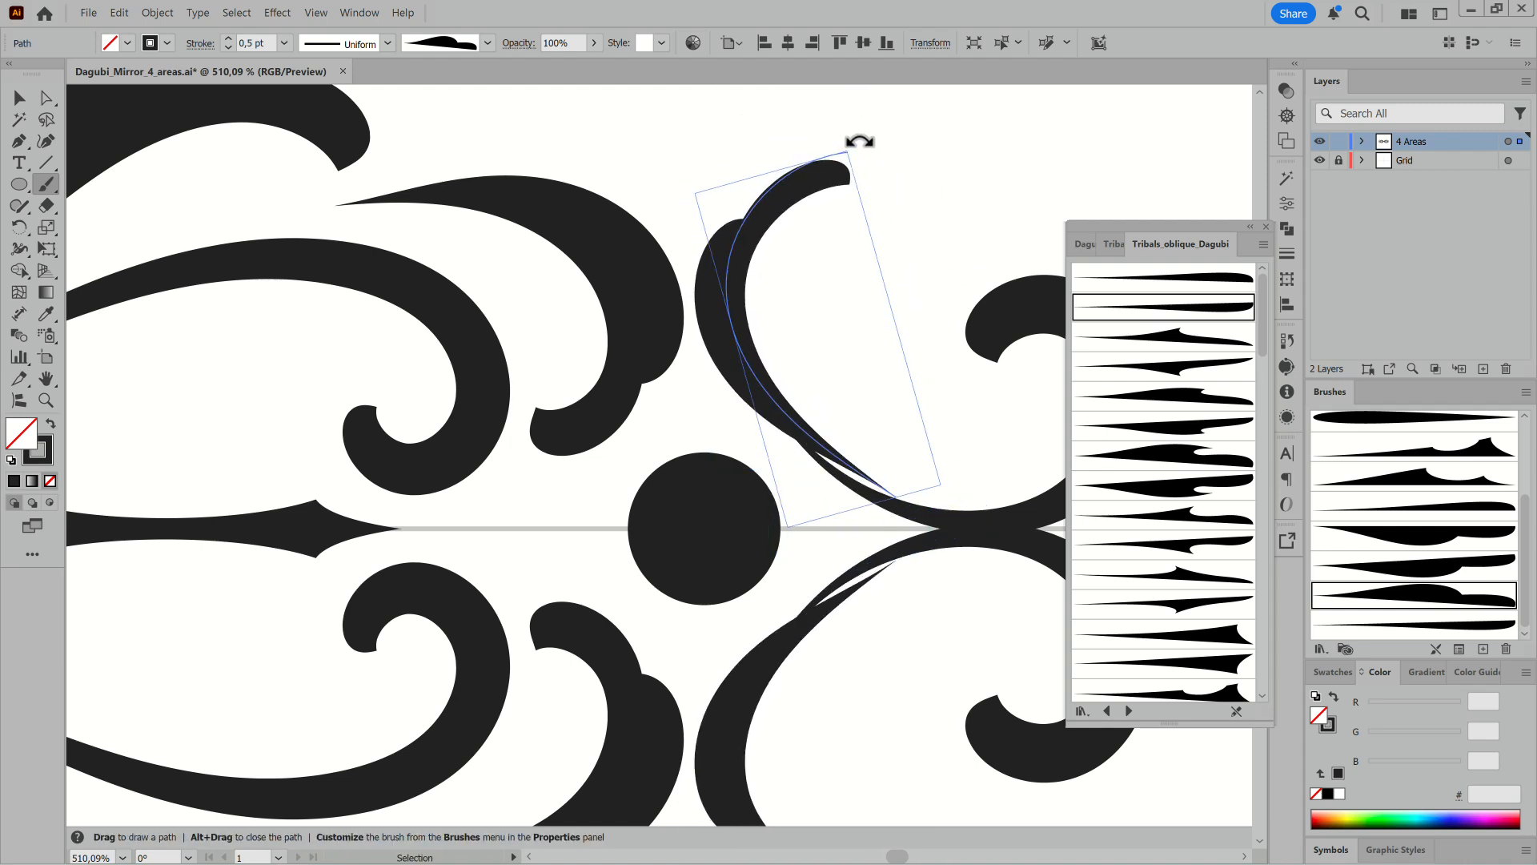
# Remove the leaf's middle anchor point and adjust the neighbouring handles so its base blends smoothly into the outward curl.
pyautogui.click(46, 97)
pyautogui.click(768, 397)
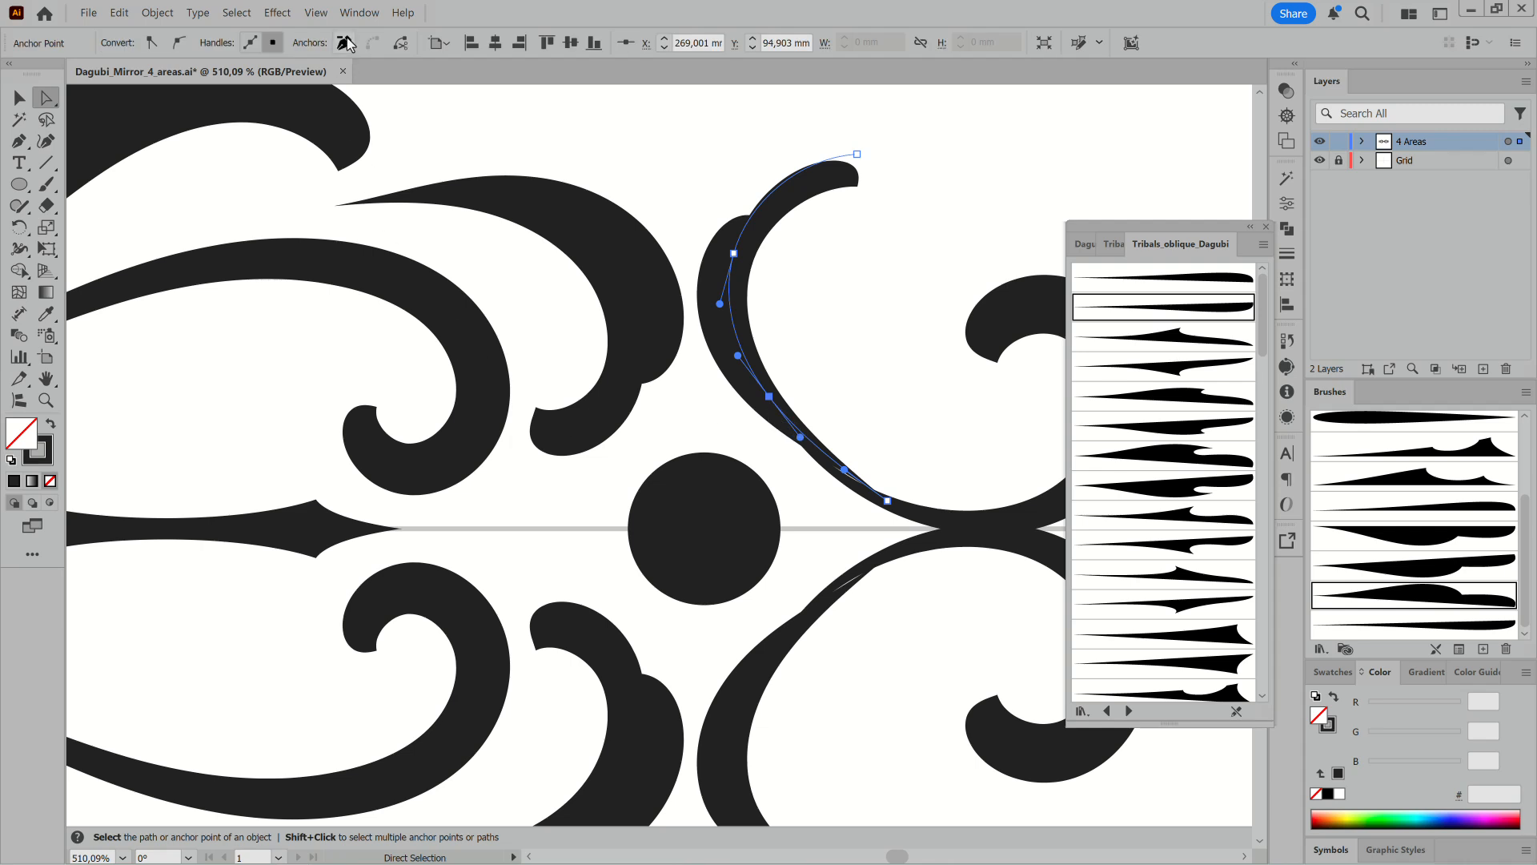
pyautogui.click(344, 42)
pyautogui.moveTo(720, 304); pyautogui.dragTo(703, 387)
pyautogui.moveTo(845, 470); pyautogui.dragTo(826, 475)
pyautogui.click(894, 432)
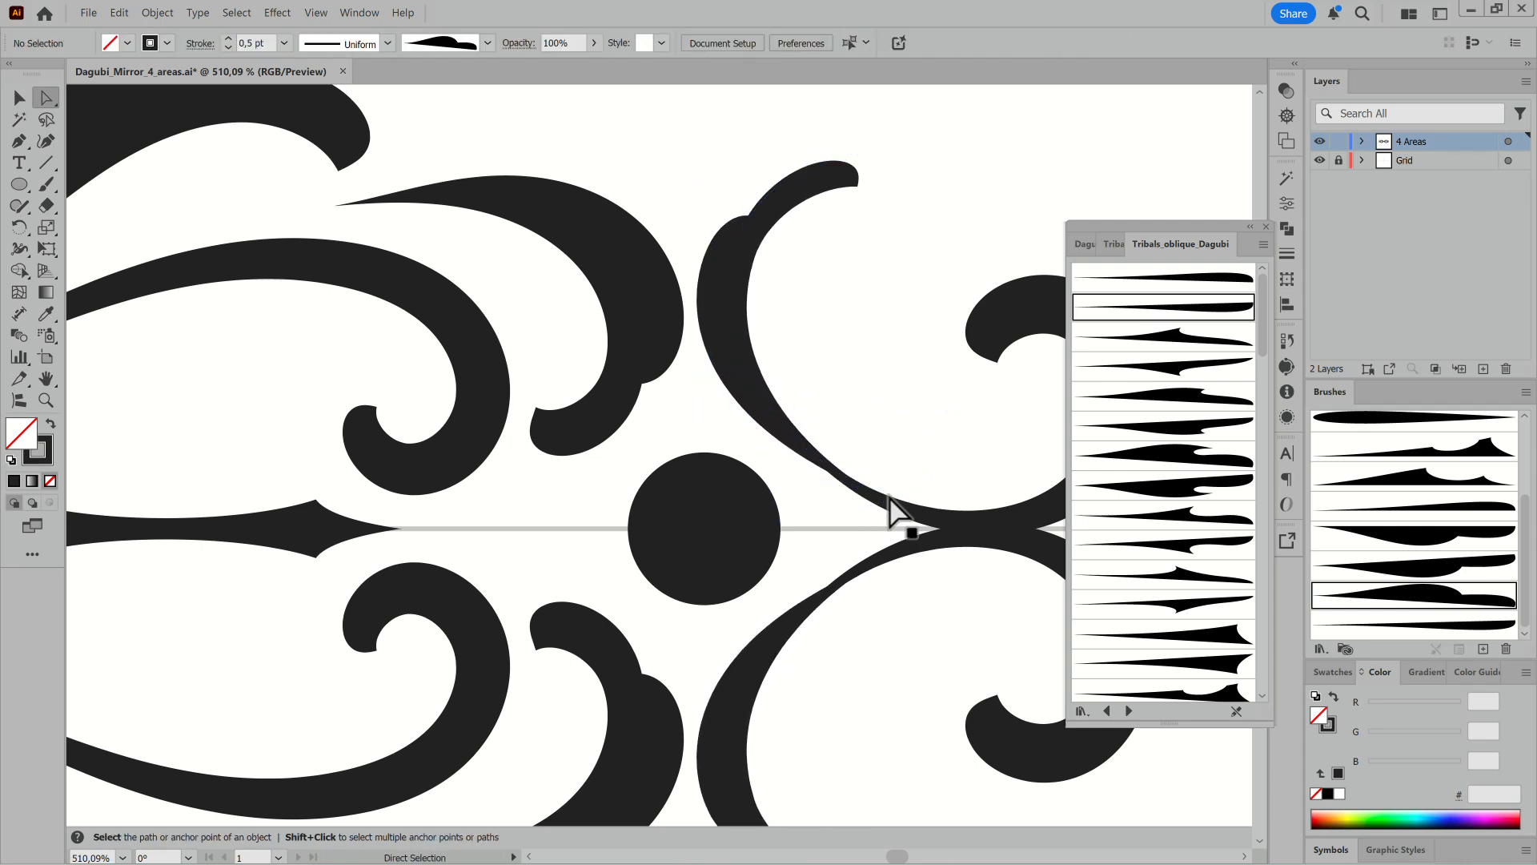
# Paint a small curl inside the leaf with the double-pointed brush and set its stroke weight to 0.2 pt.
pyautogui.scroll(3, 1532, 558)
pyautogui.click(1400, 515)
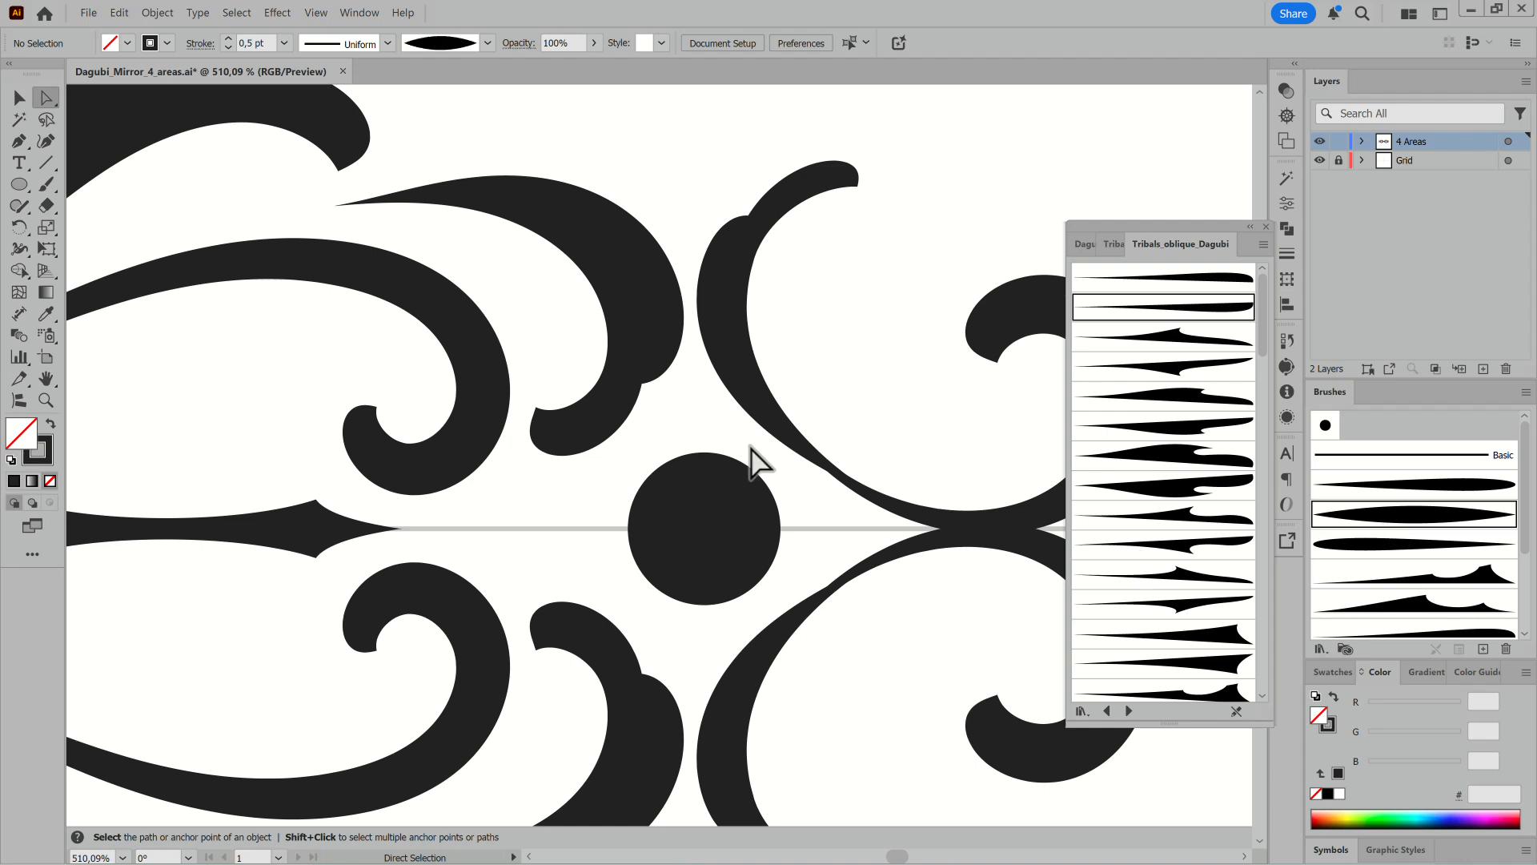
pyautogui.click(48, 184)
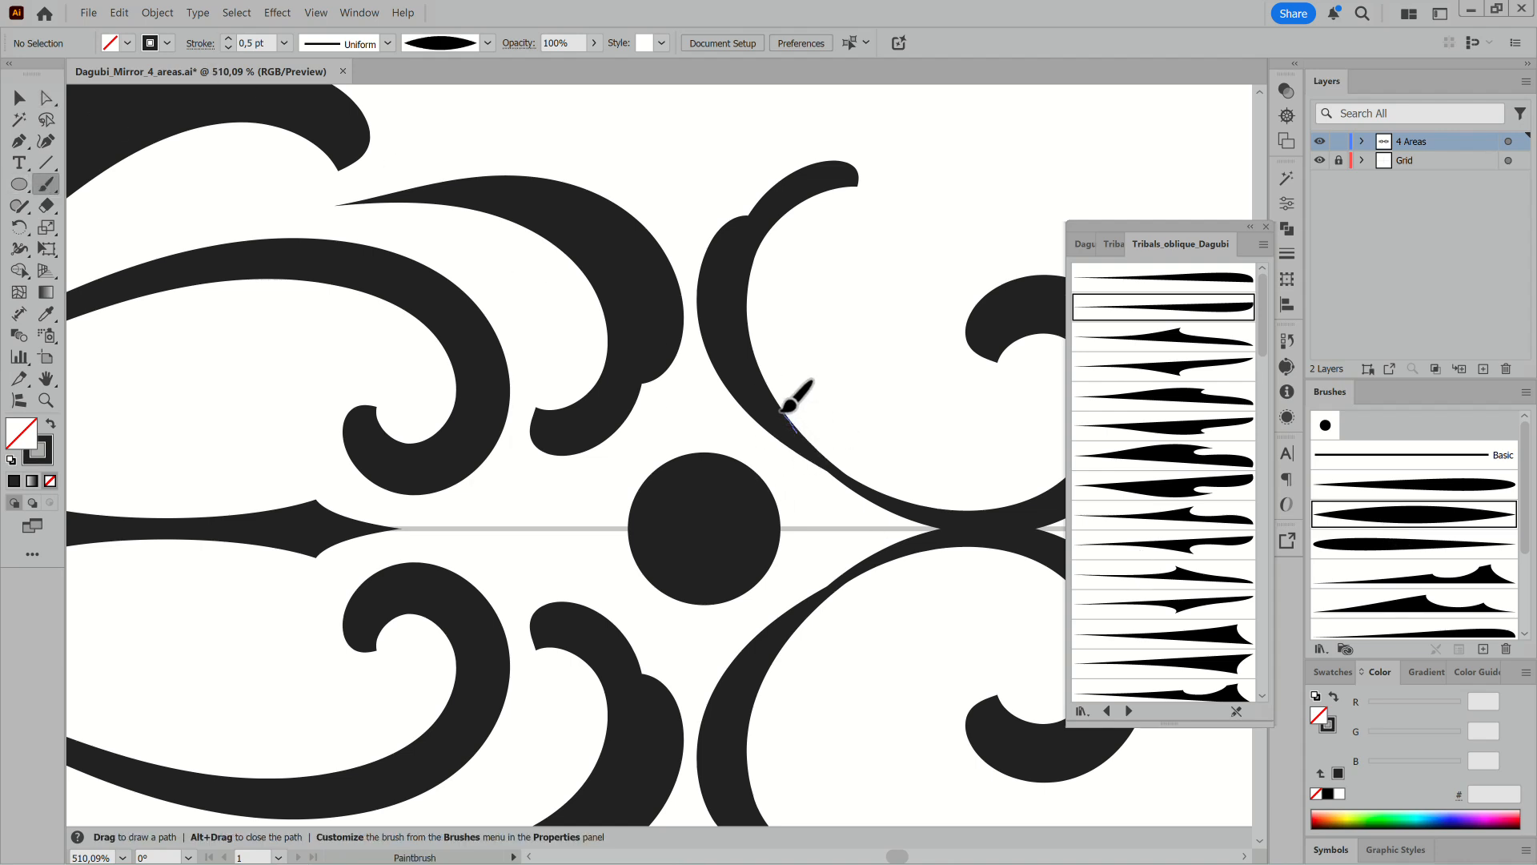
pyautogui.moveTo(842, 302); pyautogui.dragTo(820, 315)
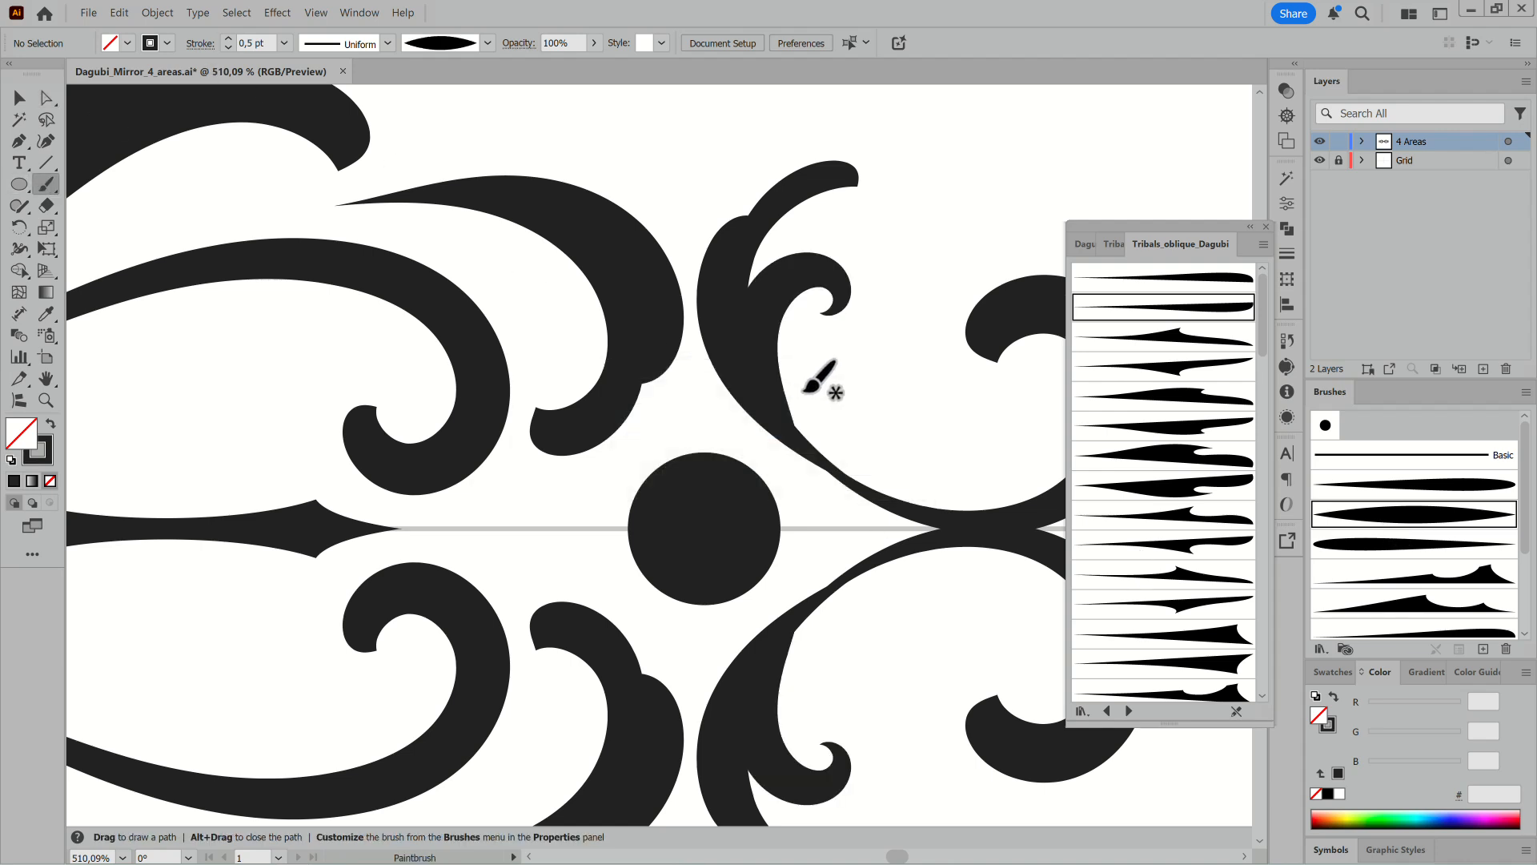
pyautogui.press('a')
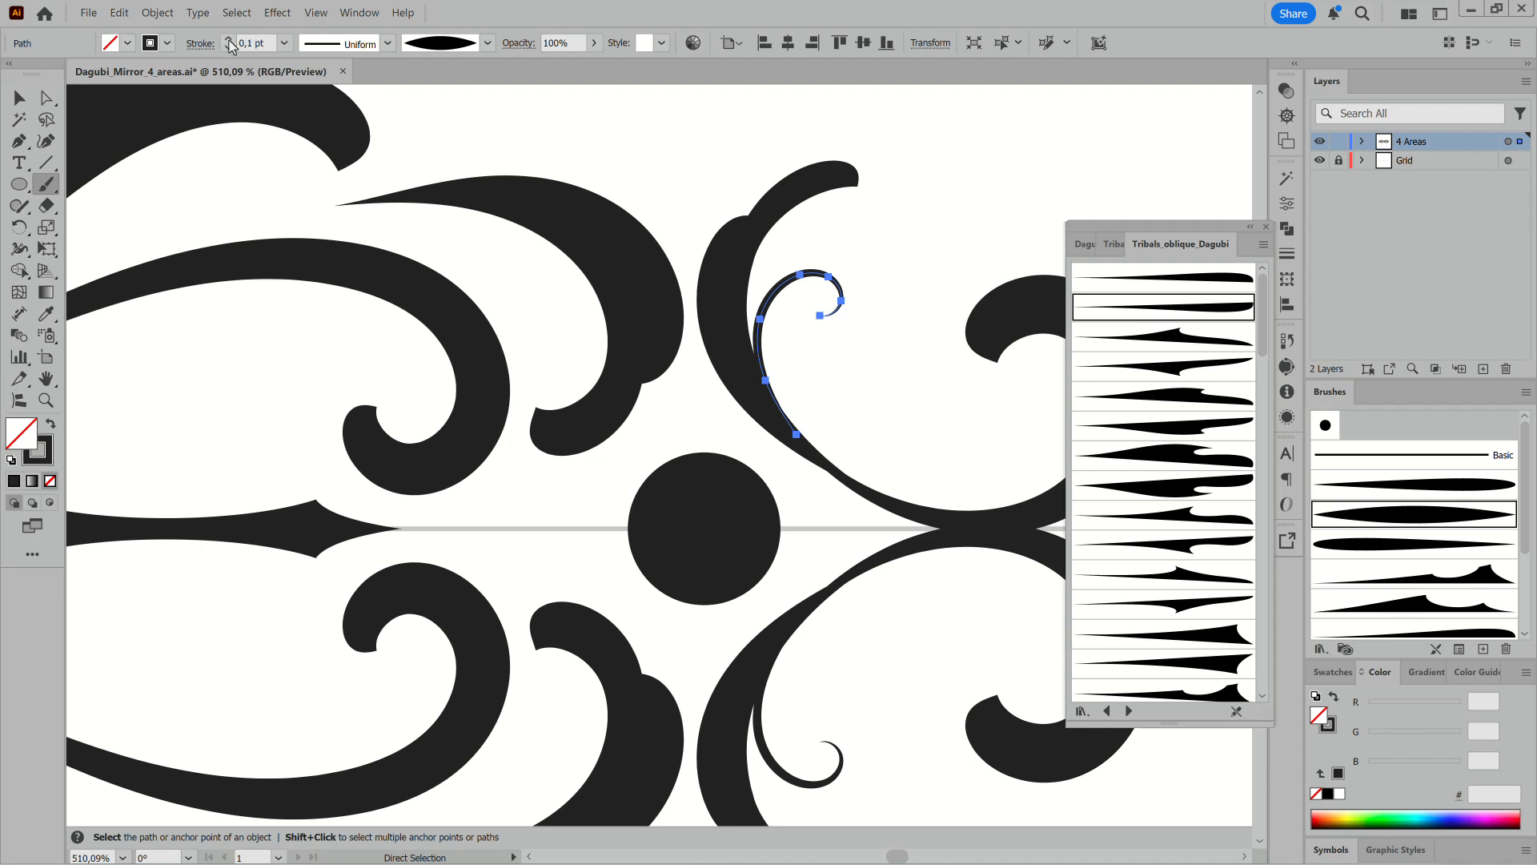
pyautogui.click(228, 38)
pyautogui.keyDown('ctrl'); pyautogui.click(971, 228); pyautogui.keyUp('ctrl')
# Extend the small curl's base along the stem and finish it with a second small curl inside the large outward curl.
pyautogui.moveTo(912, 449)
pyautogui.mouseDown()
pyautogui.moveTo(840, 449)
pyautogui.moveTo(738, 403)
pyautogui.mouseUp()
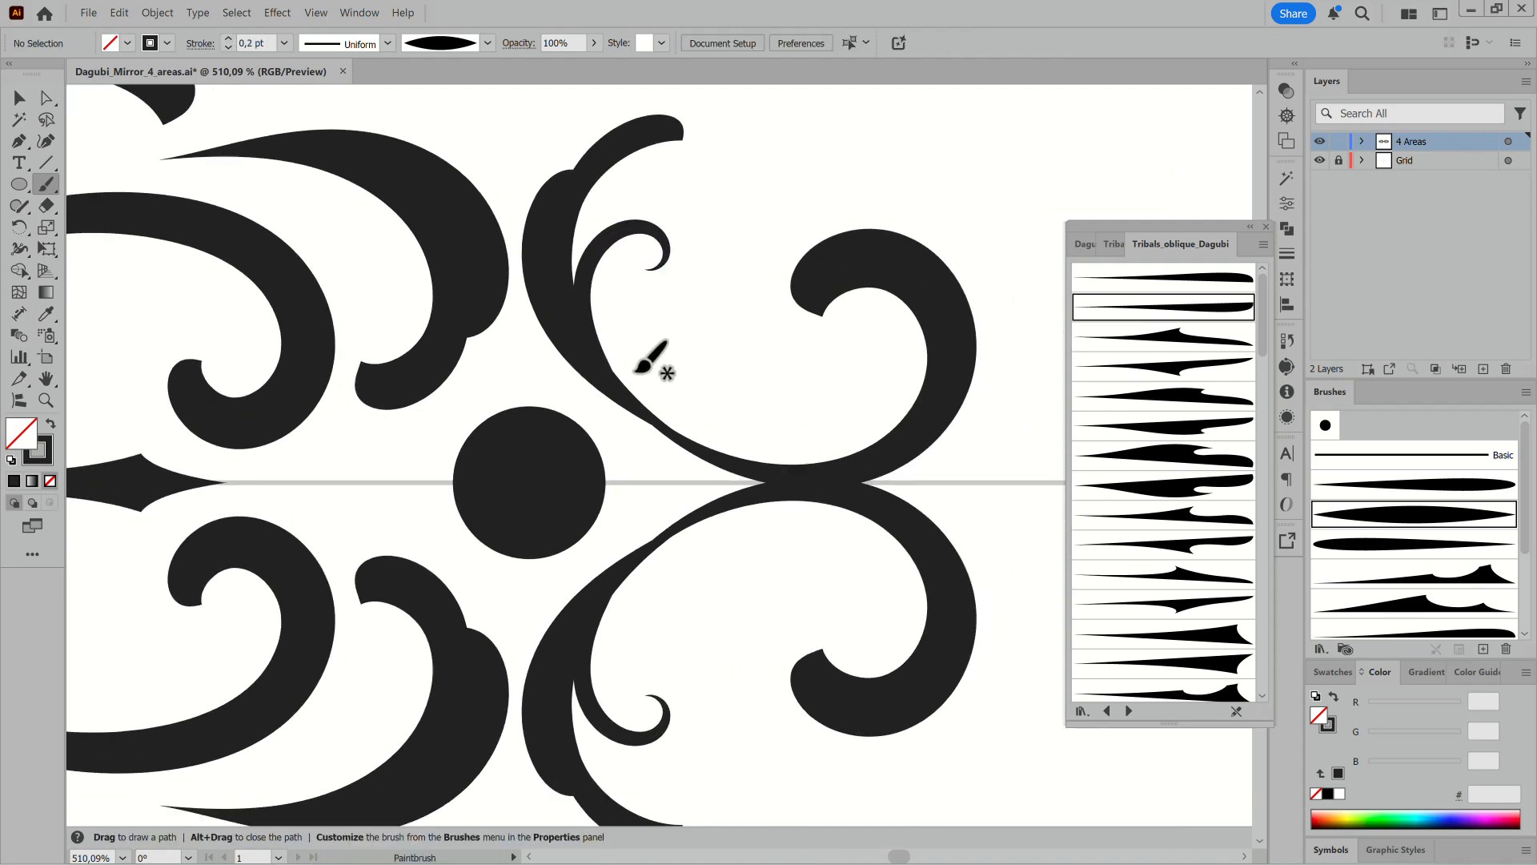
pyautogui.moveTo(602, 270); pyautogui.dragTo(621, 387)
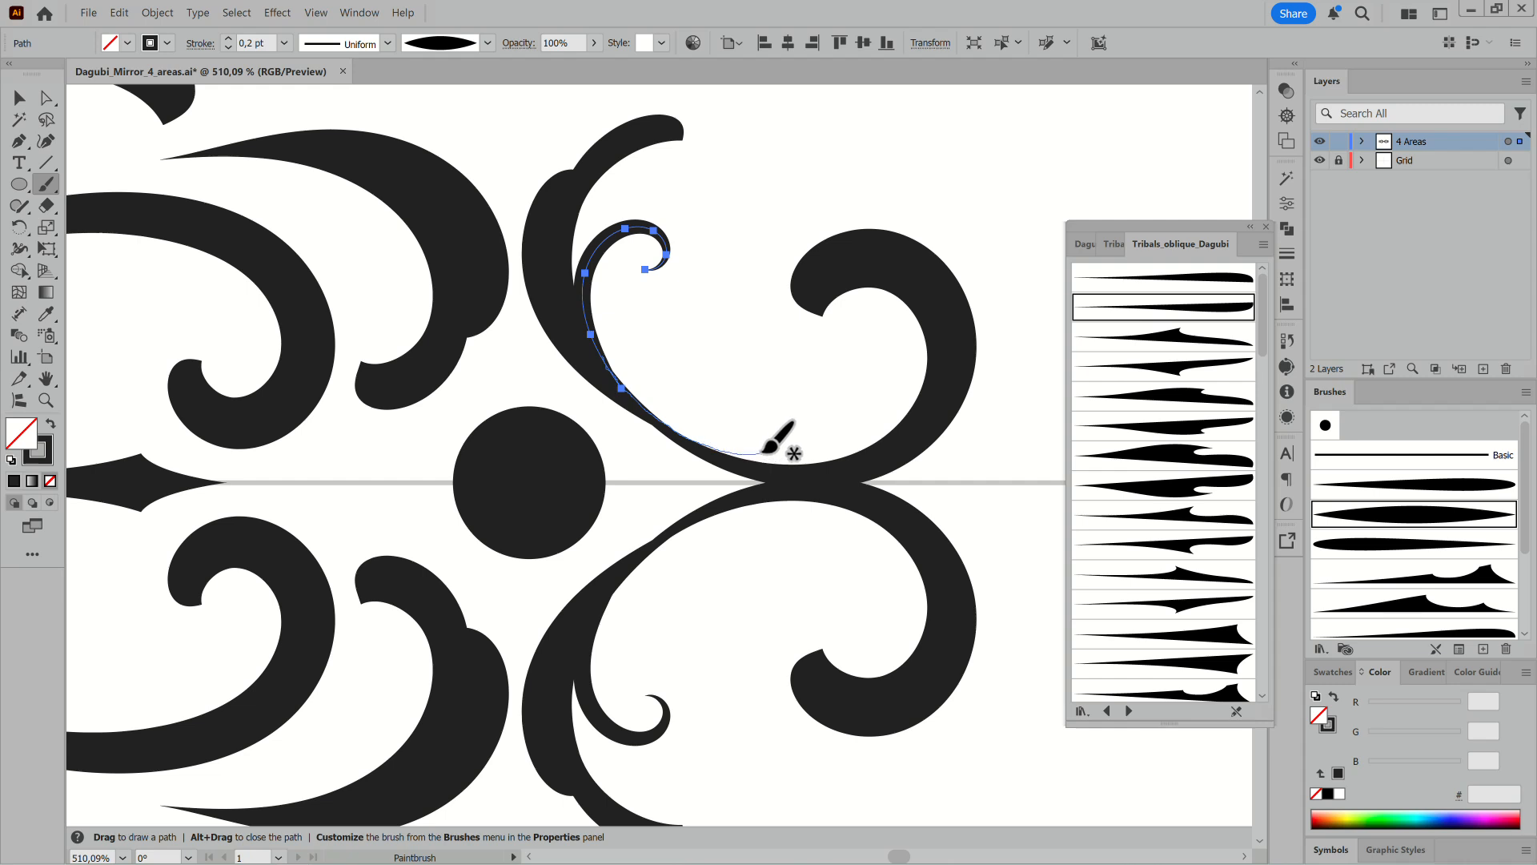
pyautogui.moveTo(791, 363); pyautogui.dragTo(740, 374)
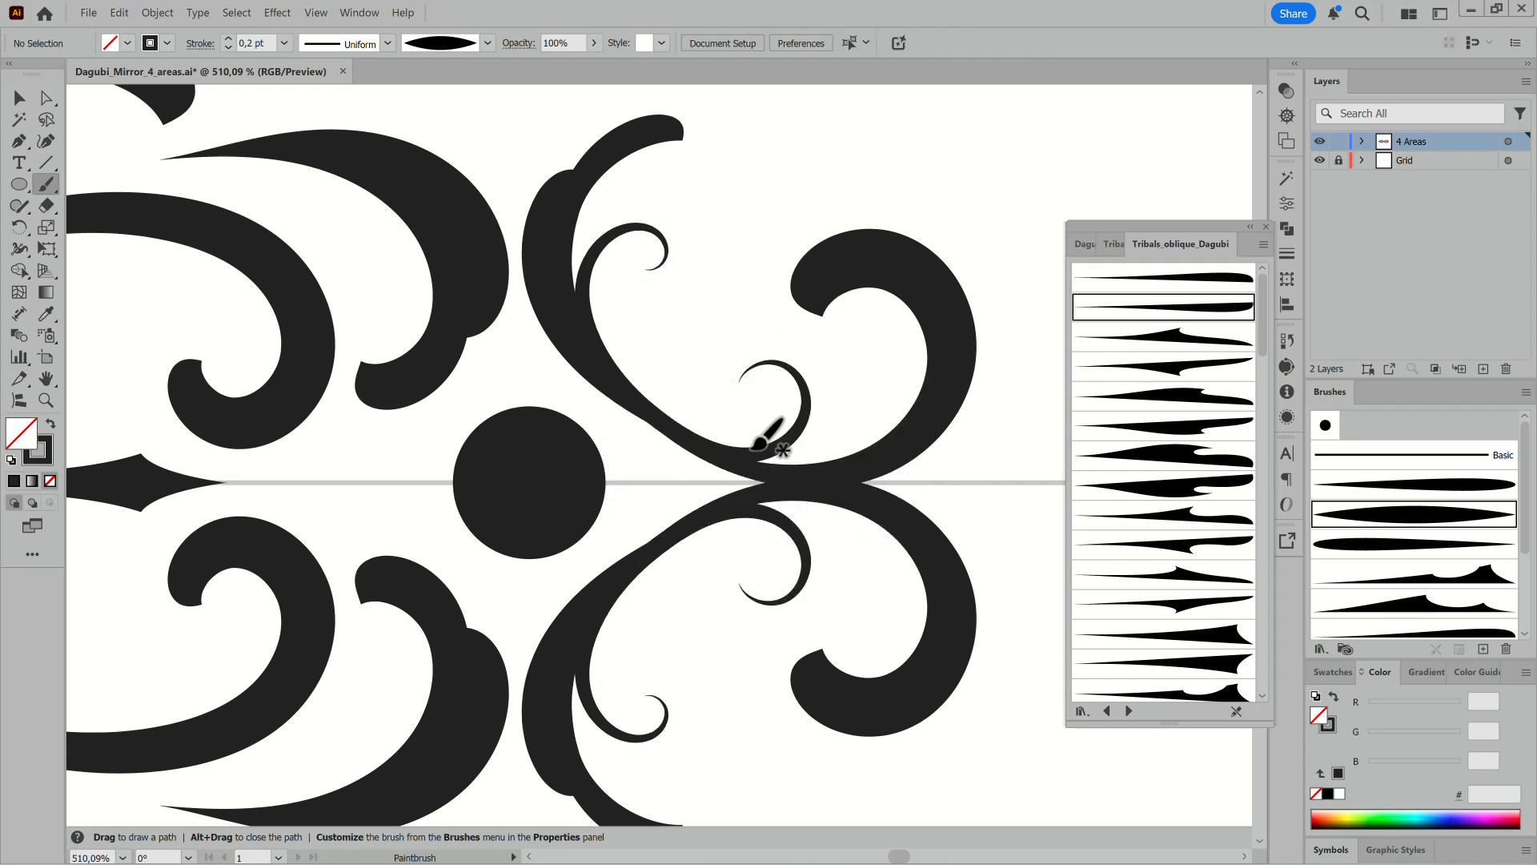
# Paint a small leaf from the stem towards the outer circle with an oblique leaf brush and apply the mirrored version of that brush.
pyautogui.scroll(-3, 1481, 560)
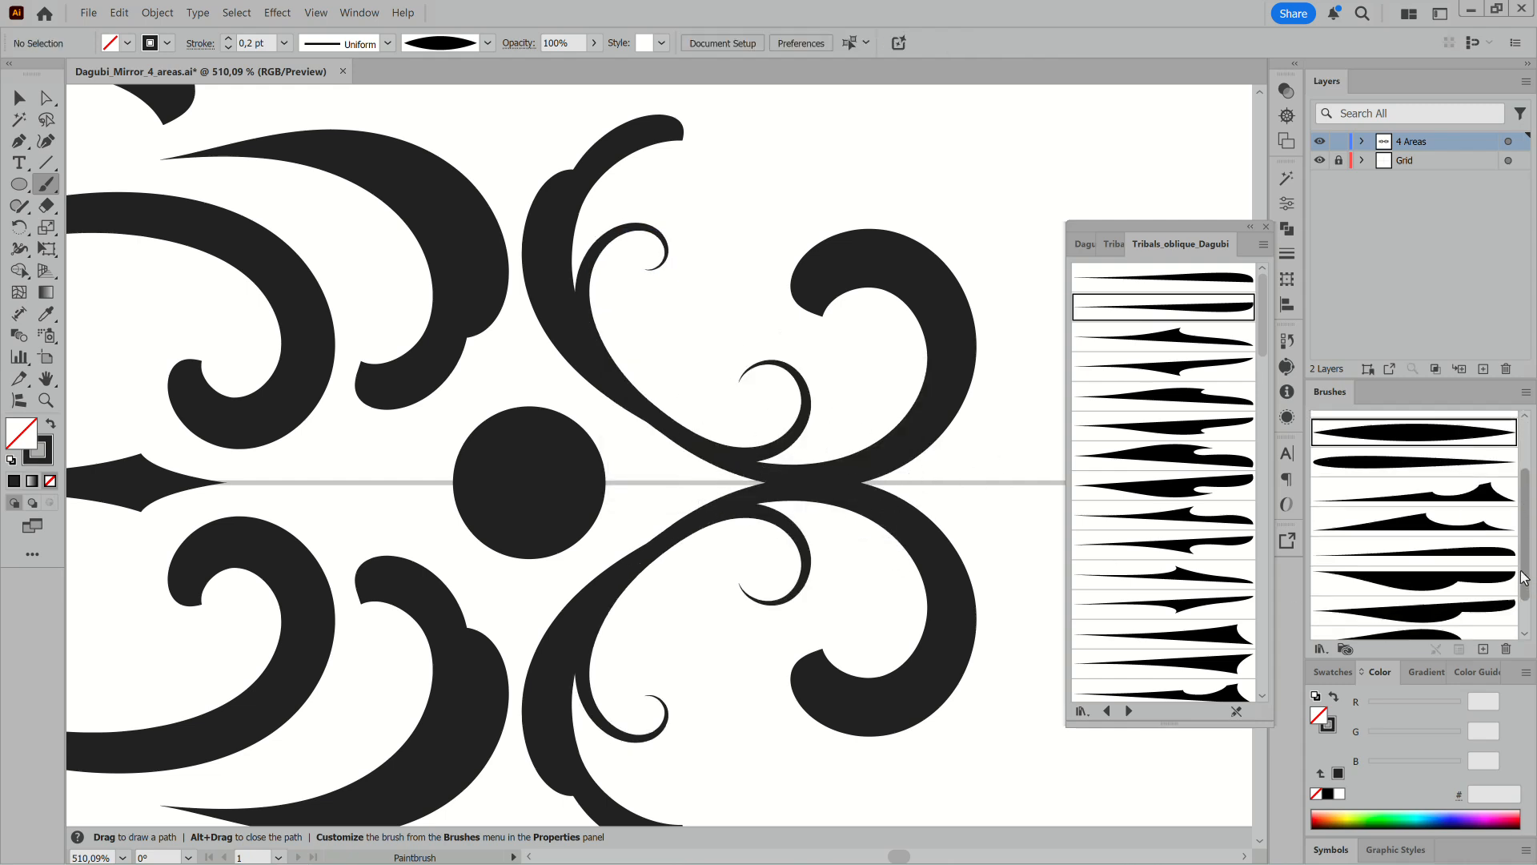
pyautogui.click(1413, 629)
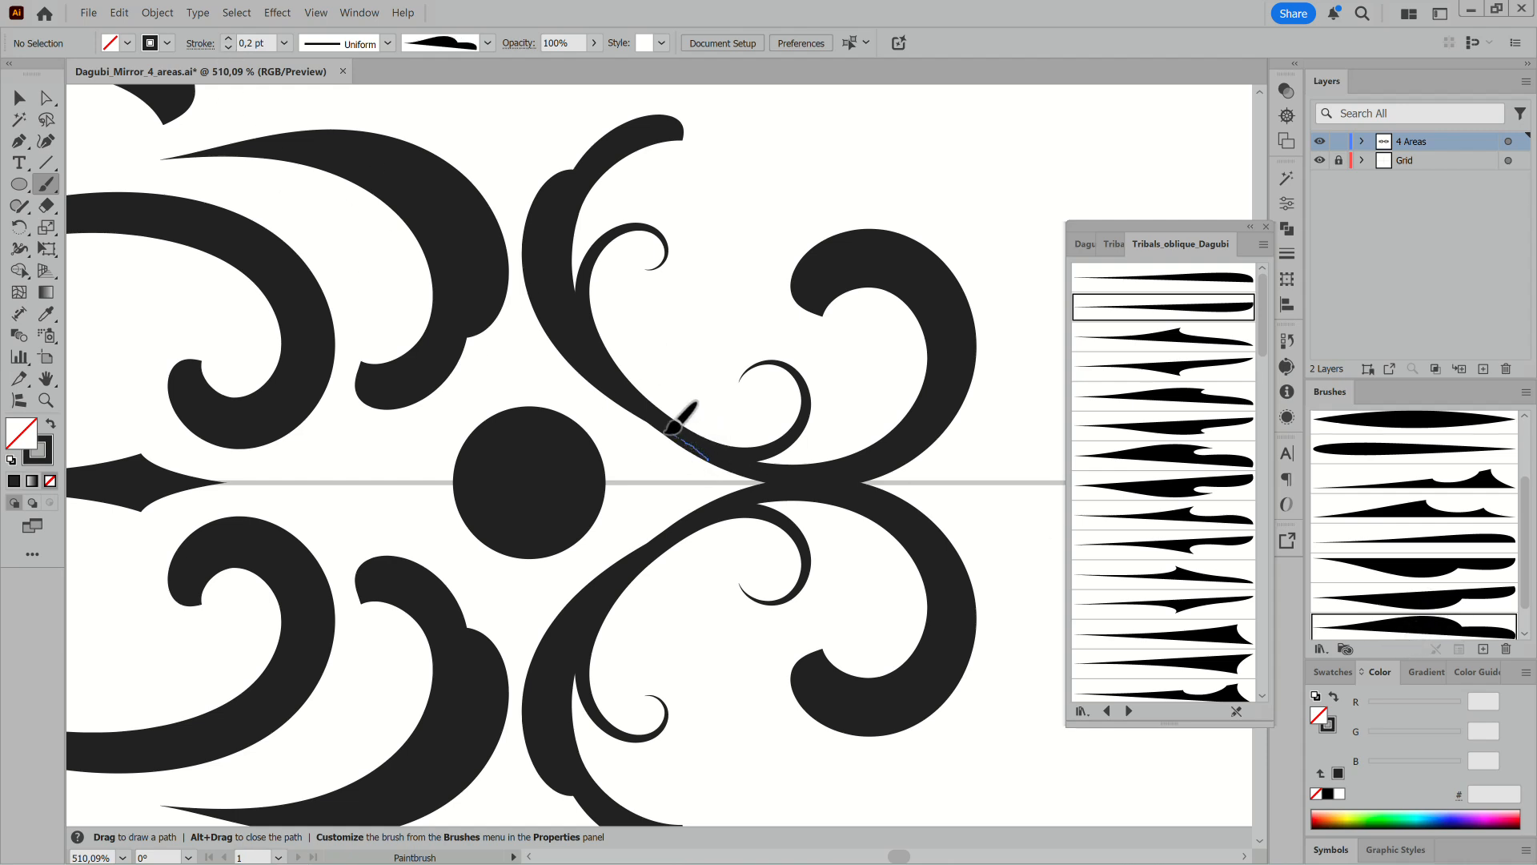
pyautogui.moveTo(606, 451); pyautogui.dragTo(702, 454)
pyautogui.click(1441, 597)
# Rotate and move the small leaf so its pointed base merges into the stem beside the outer circle.
pyautogui.scroll(3, 652, 453)
pyautogui.press('e')
pyautogui.moveTo(881, 521); pyautogui.dragTo(888, 492)
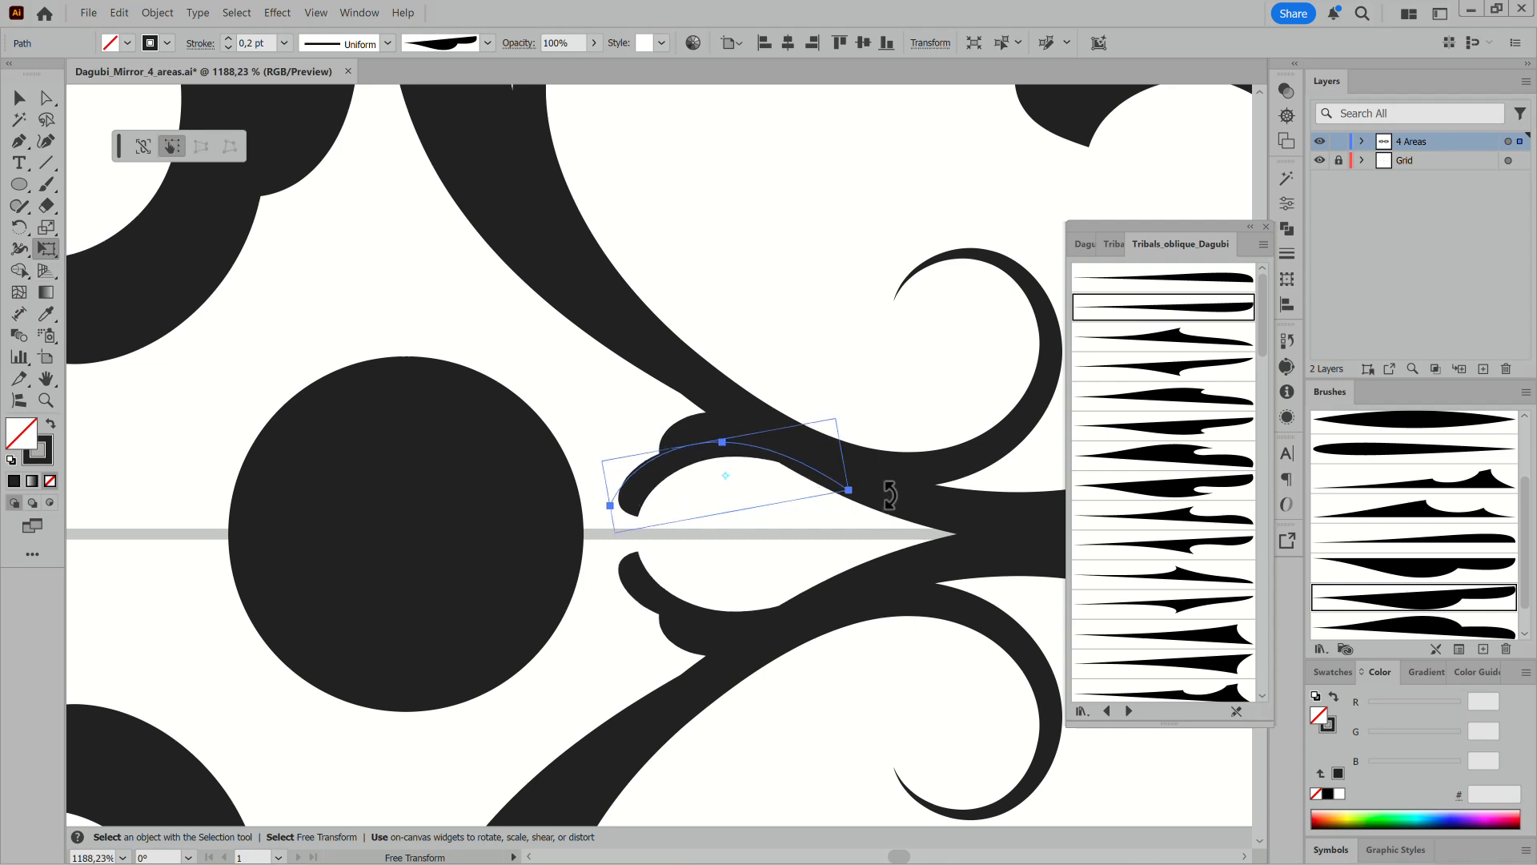
pyautogui.moveTo(678, 464)
pyautogui.mouseDown()
pyautogui.moveTo(695, 480)
pyautogui.moveTo(753, 478)
pyautogui.moveTo(715, 466)
pyautogui.mouseUp()
pyautogui.hotkey('ctrl', 'shift', 'a')
# Paint a straight leaf outward along the horizontal axis with a rounded leaf brush from the Tribals_straight_Dagubi library, with a 0.5 pt stroke.
pyautogui.moveTo(864, 553); pyautogui.dragTo(681, 564)
pyautogui.moveTo(791, 594); pyautogui.dragTo(808, 538)
pyautogui.scroll(4, 1001, 505)
pyautogui.click(1129, 711)
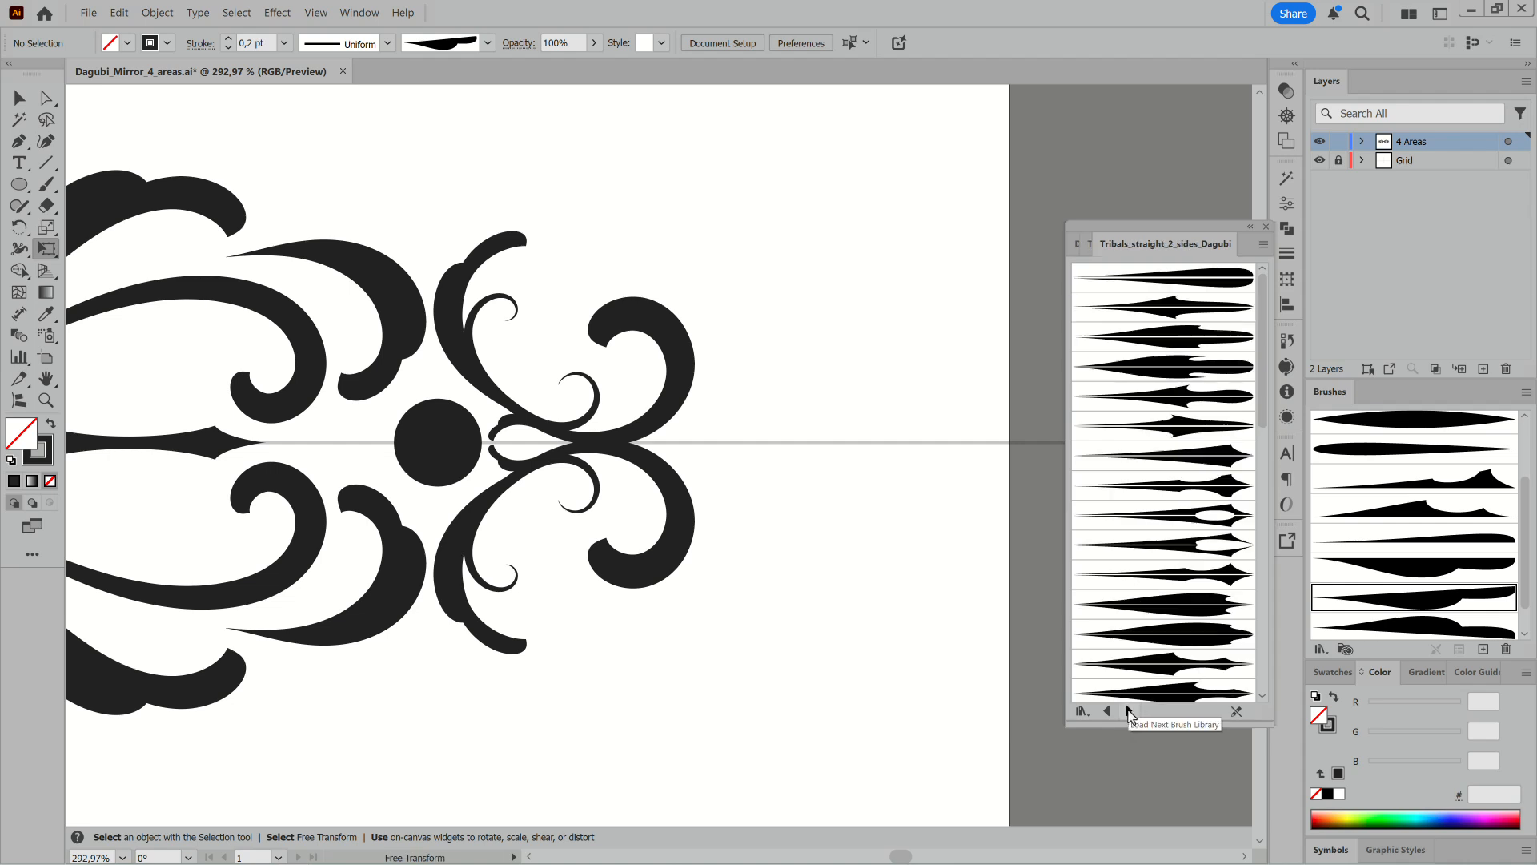
pyautogui.click(1173, 659)
pyautogui.press('b')
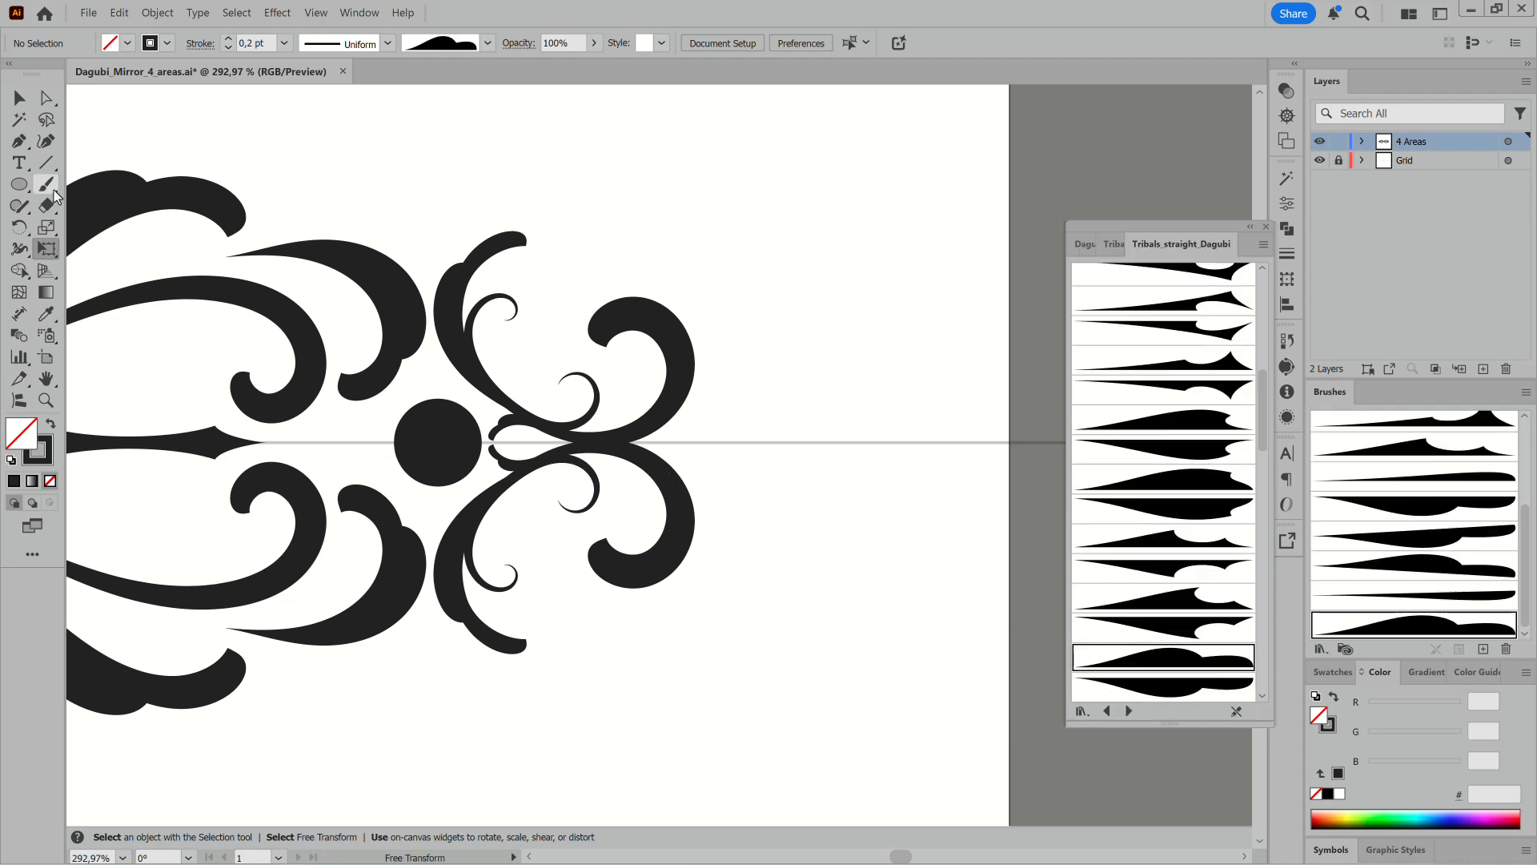
pyautogui.moveTo(762, 444); pyautogui.dragTo(841, 439)
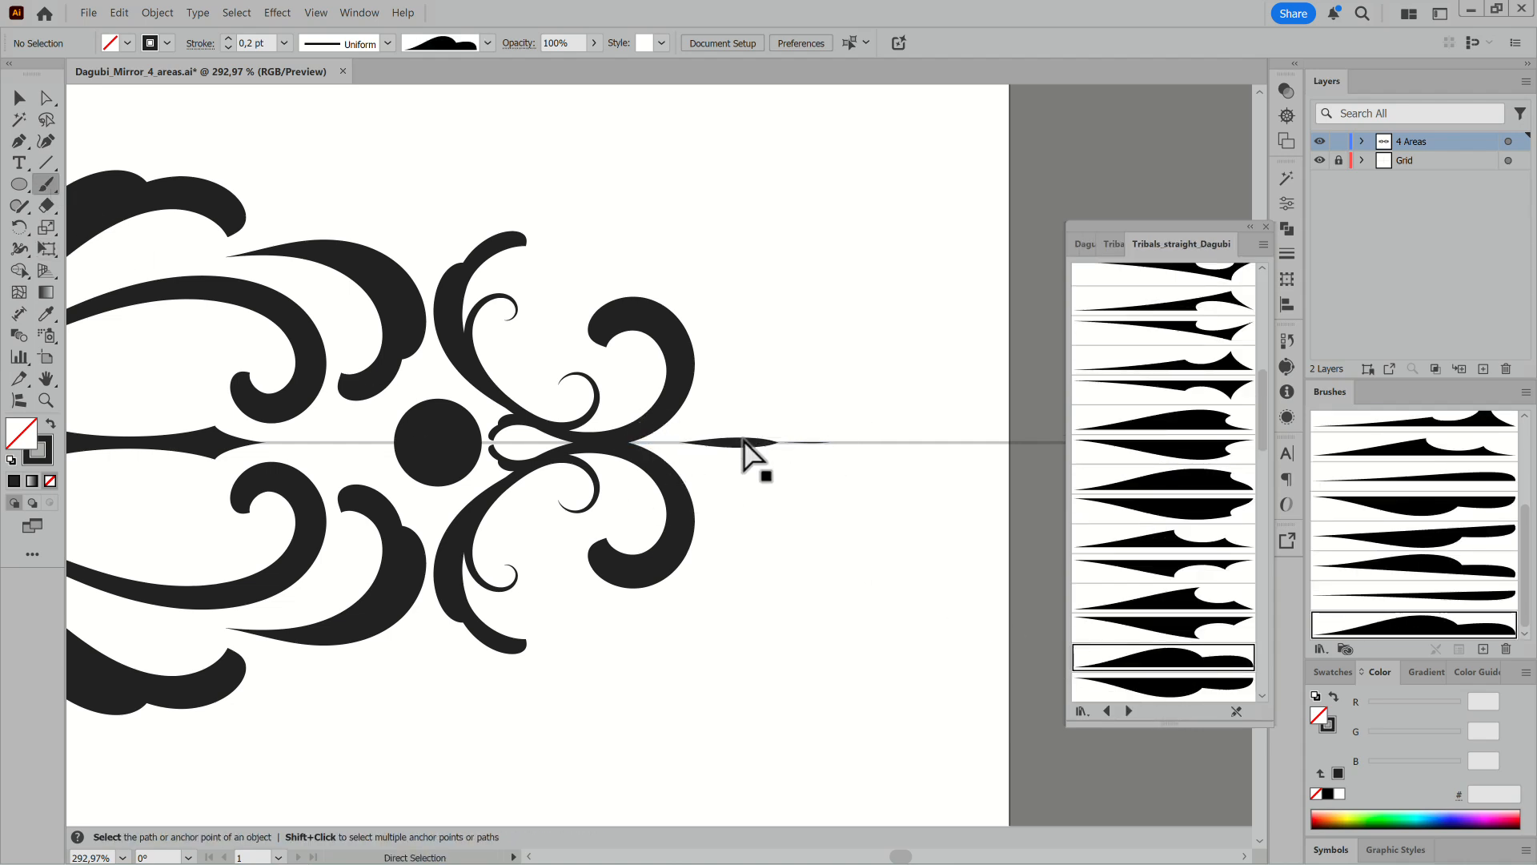
pyautogui.click(229, 48)
pyautogui.click(229, 49)
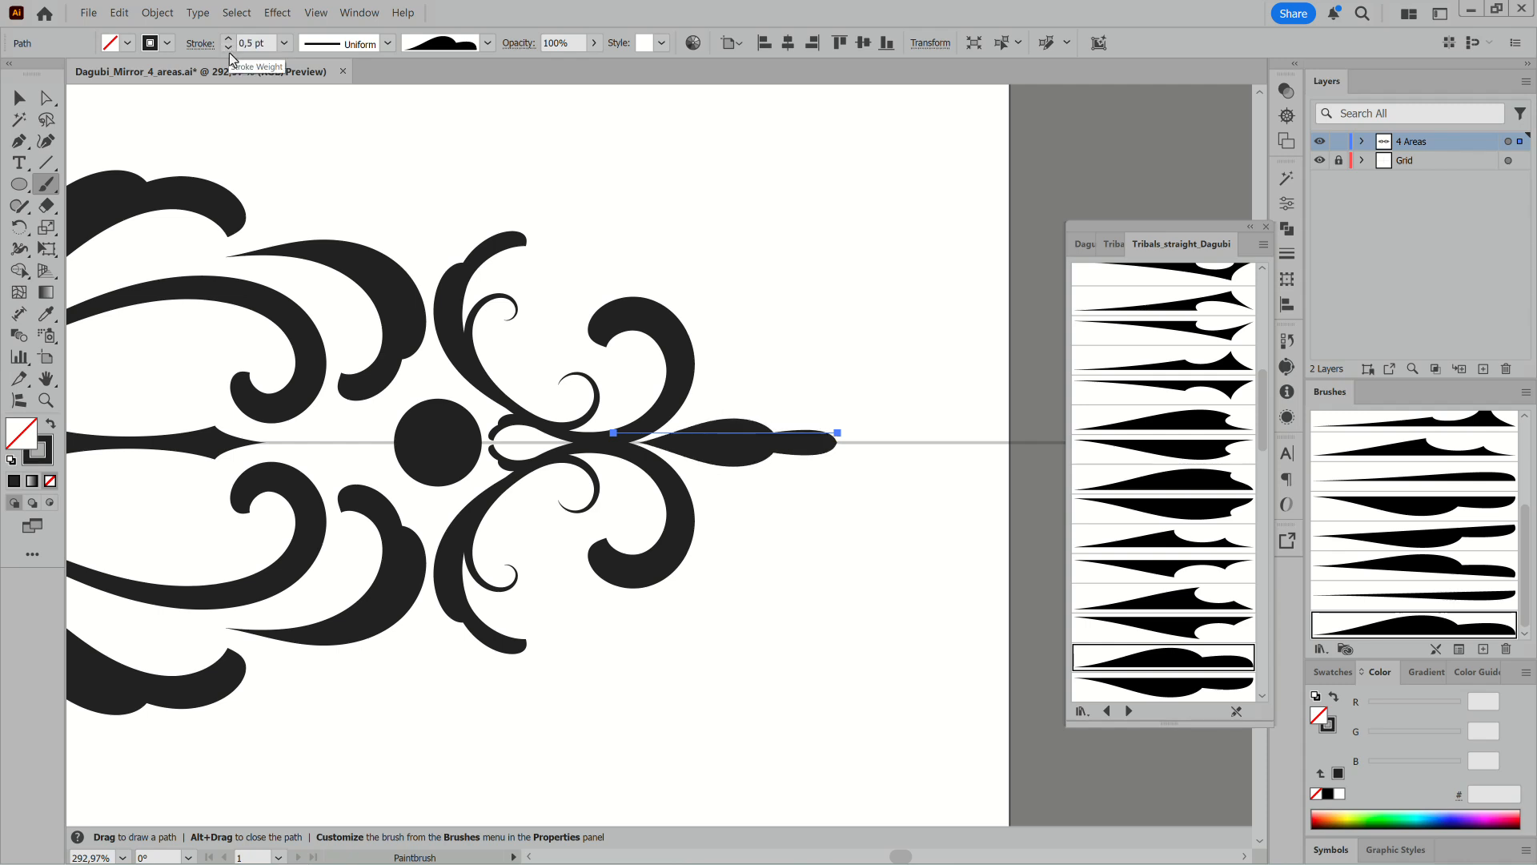
# Move the straight leaf inward and slightly away from the axis so its base merges with the outward curls.
pyautogui.hotkey('ctrl', 'a')
pyautogui.keyDown('ctrl'); pyautogui.click(763, 385); pyautogui.keyUp('ctrl')
pyautogui.moveTo(731, 424); pyautogui.dragTo(708, 419)
pyautogui.keyDown('ctrl'); pyautogui.click(922, 318); pyautogui.keyUp('ctrl')
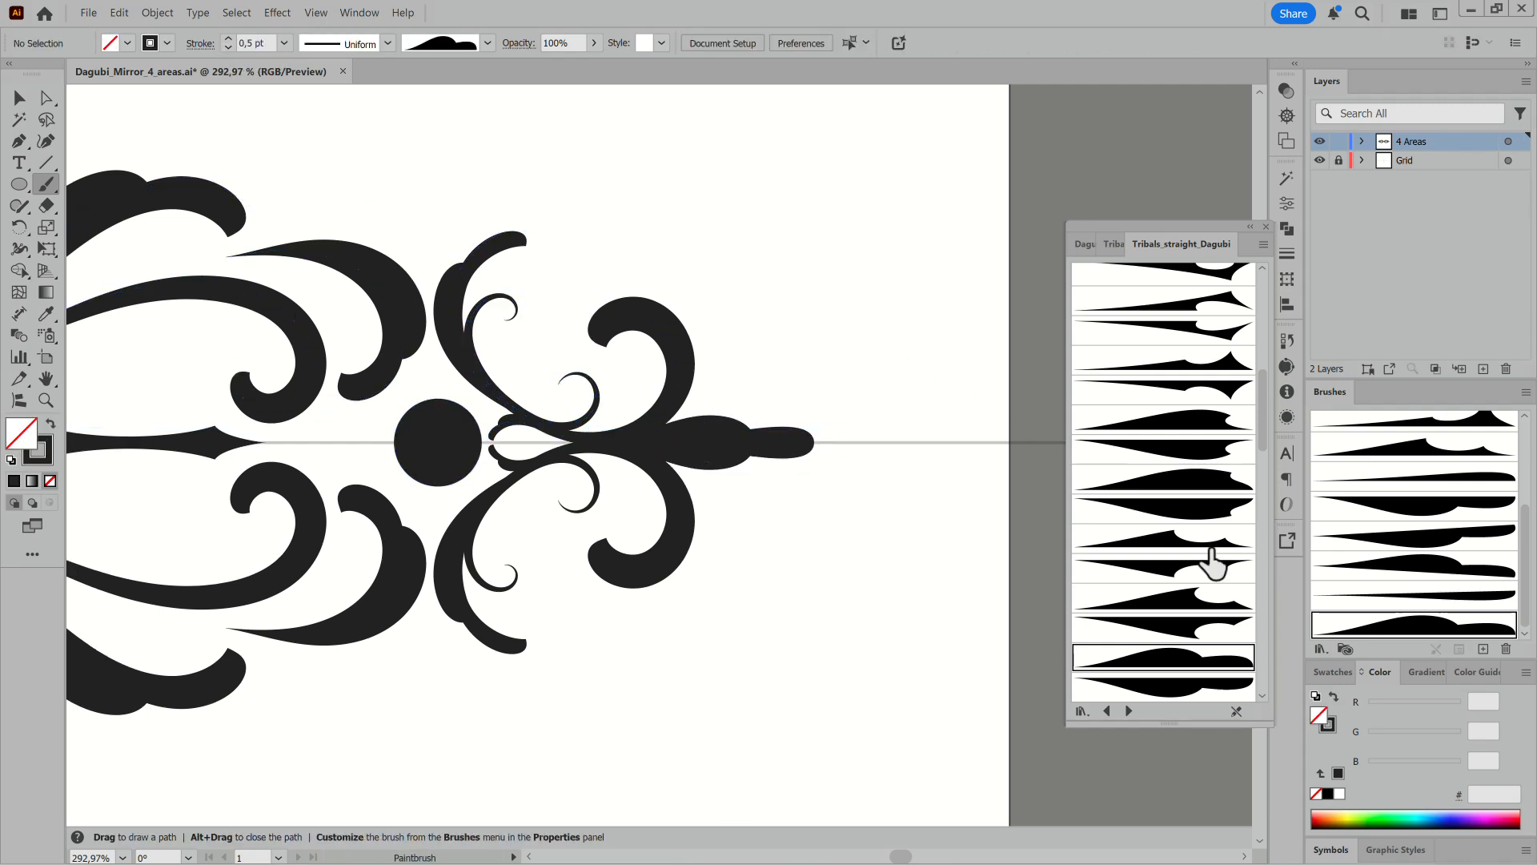
# Paint a thin curved branch between the outward curl and the straight leaf with the double-pointed straight brush at 0.1 pt.
pyautogui.scroll(-8, 1257, 460)
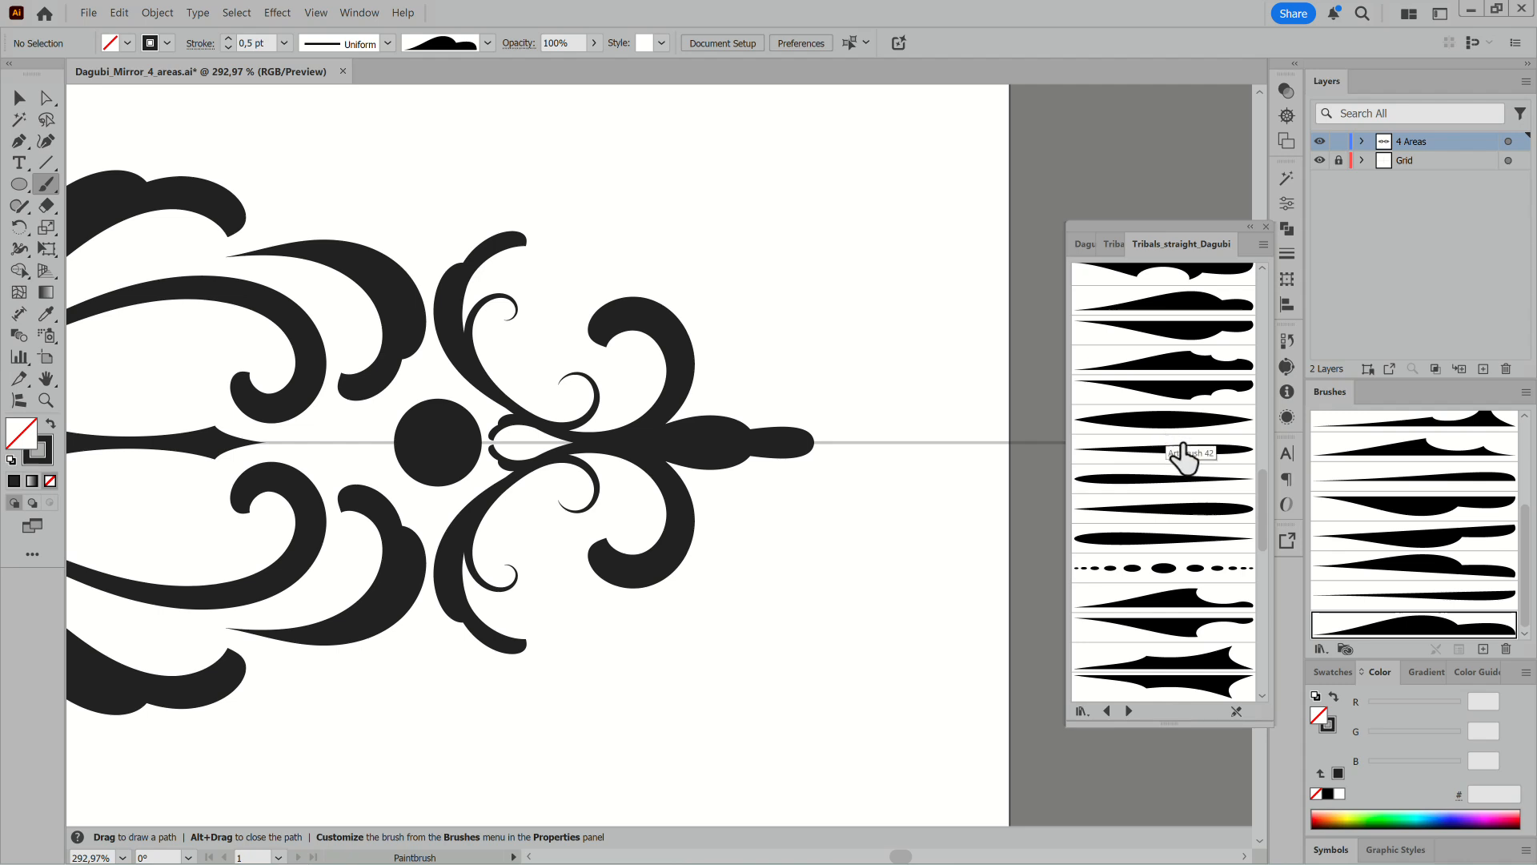
pyautogui.click(1177, 424)
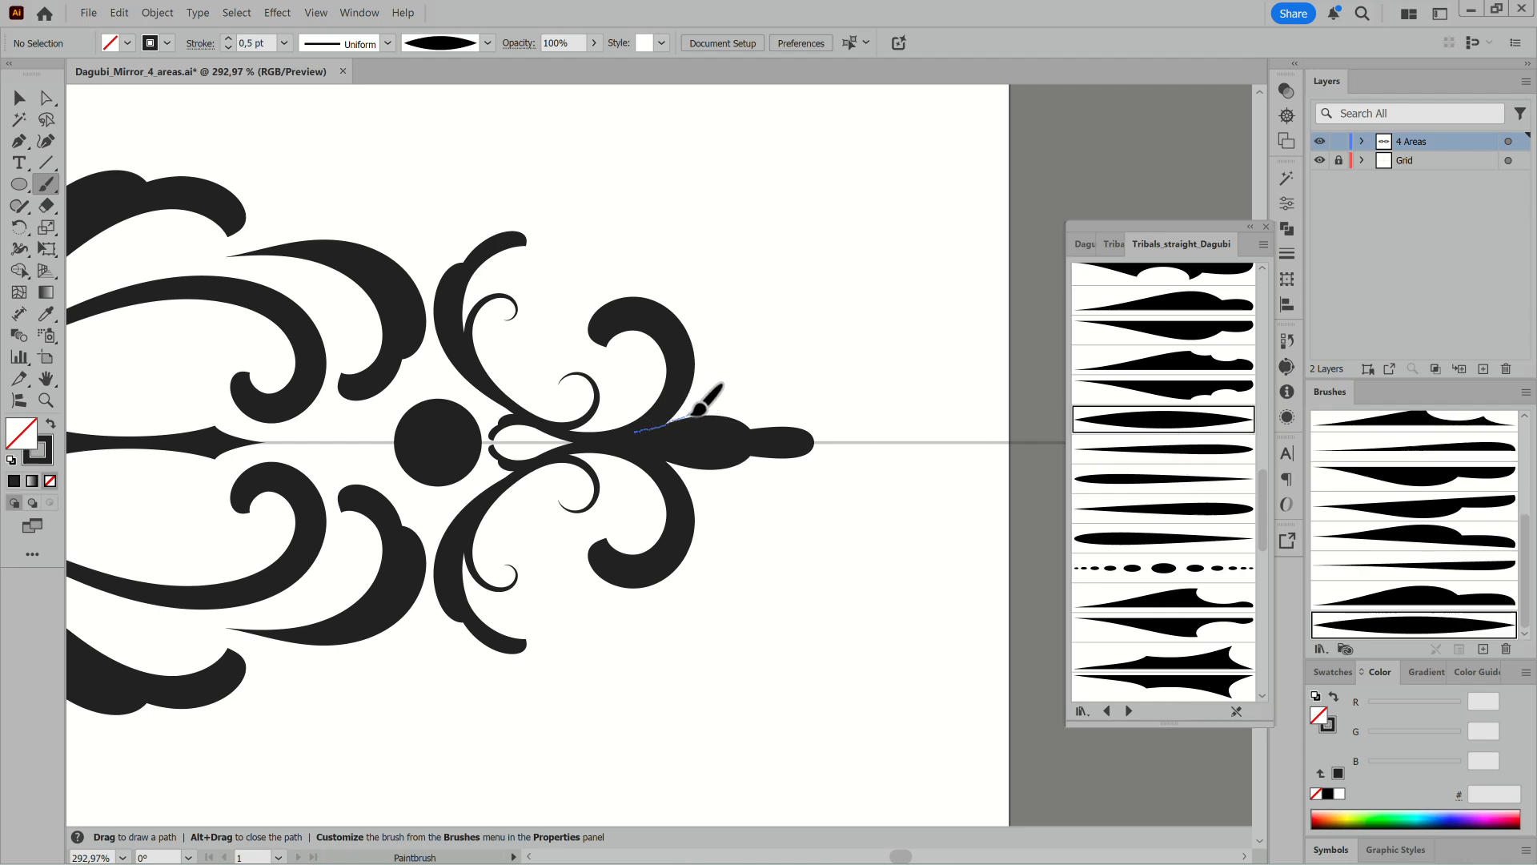
pyautogui.moveTo(706, 325); pyautogui.dragTo(713, 353)
# Move the thin branch outward and rotate it slightly so its base sits on the straight leaf.
pyautogui.click(46, 248)
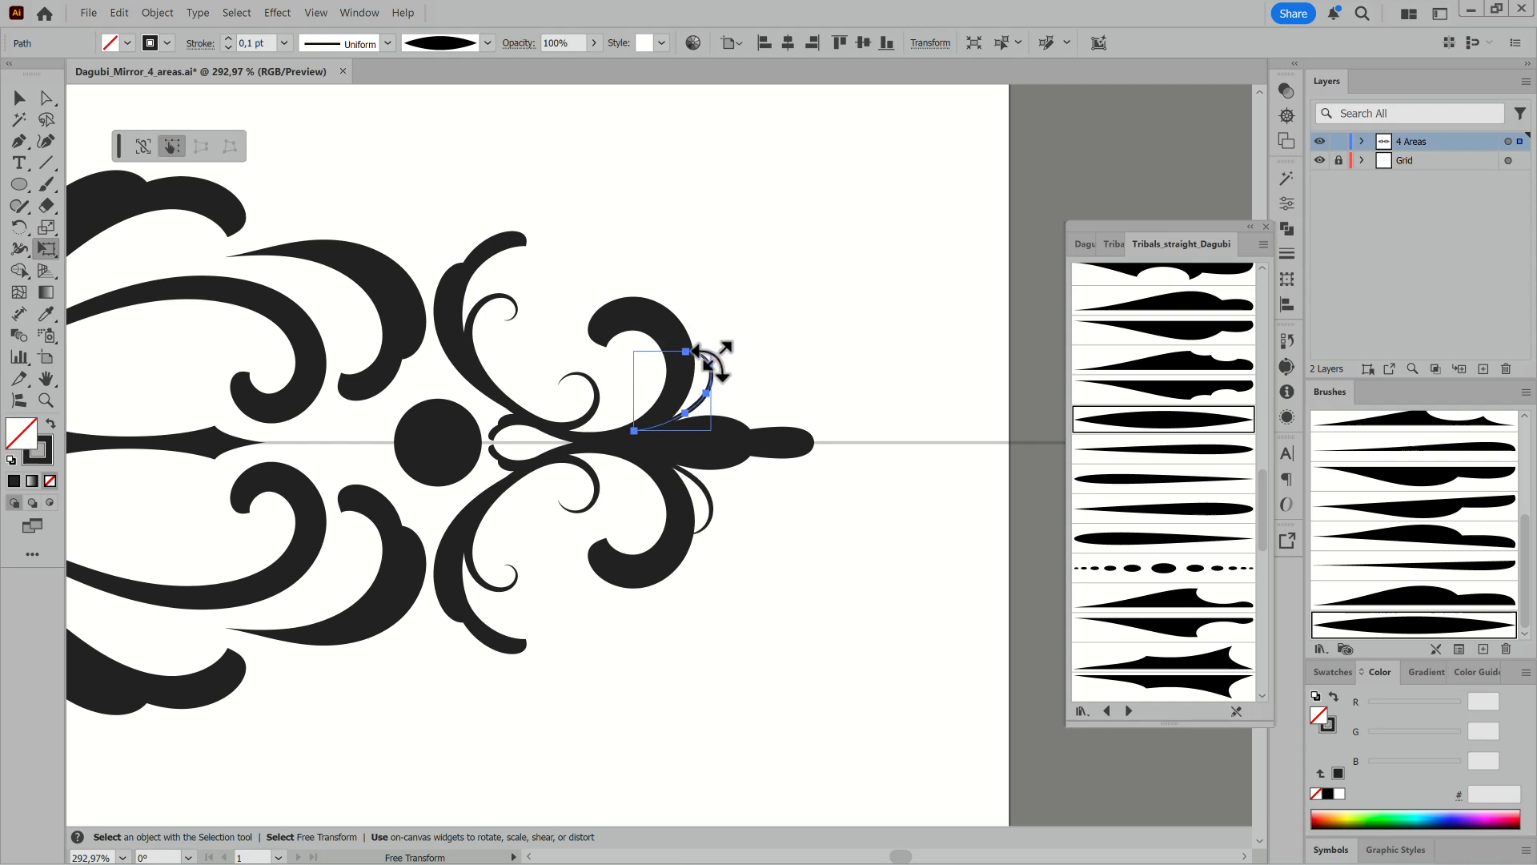
pyautogui.moveTo(699, 416); pyautogui.dragTo(714, 409)
pyautogui.moveTo(743, 339)
pyautogui.mouseDown()
pyautogui.moveTo(728, 435)
pyautogui.moveTo(816, 350)
pyautogui.mouseUp()
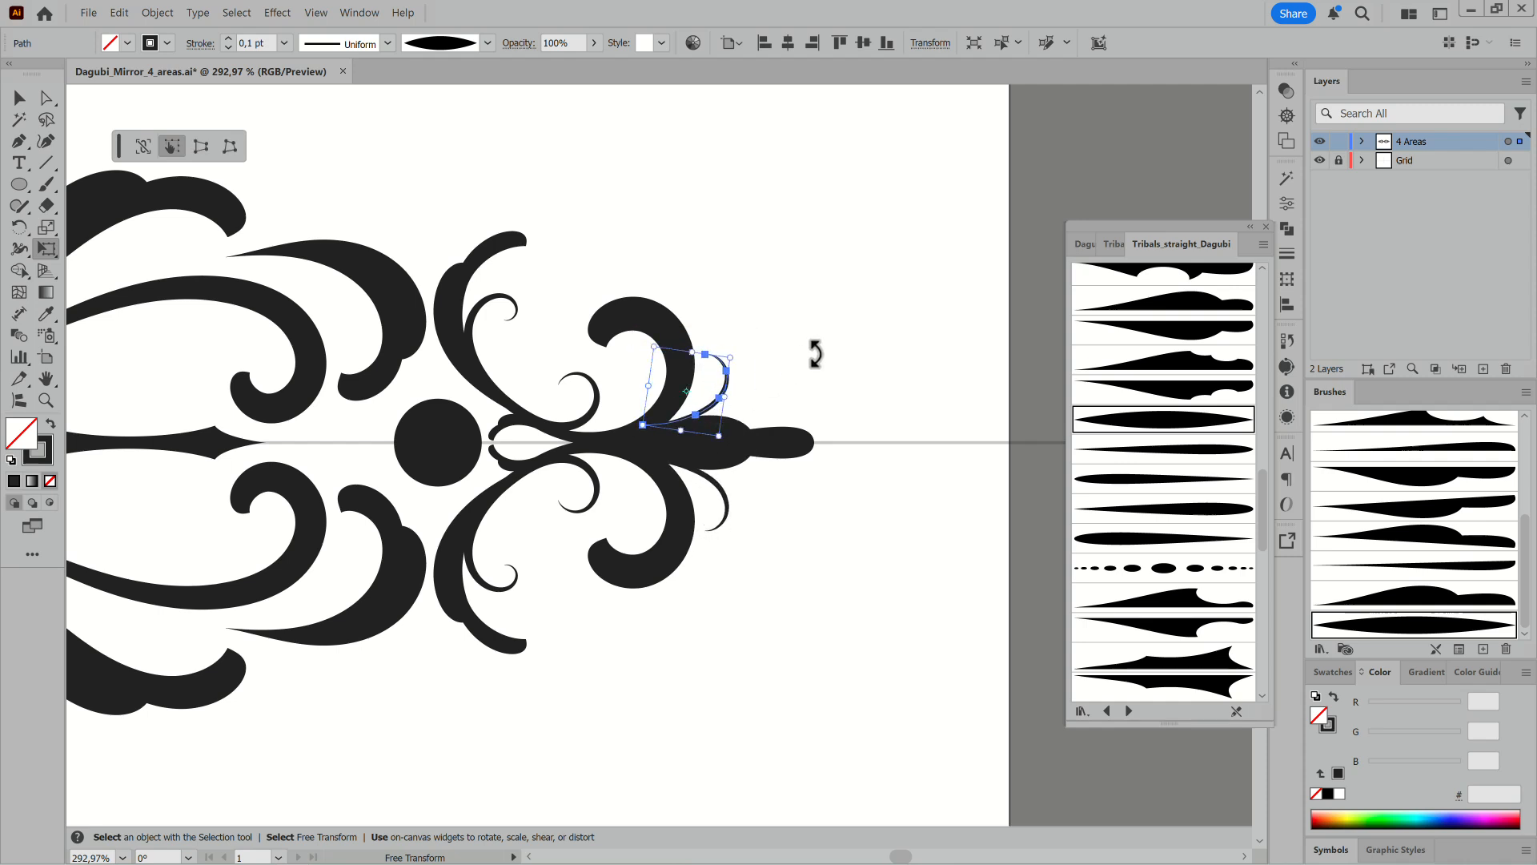
pyautogui.click(837, 341)
# Paint a small teardrop between the outward curl and the thin branch with the straight teardrop brush and set its stroke to 0.3 pt.
pyautogui.click(1167, 508)
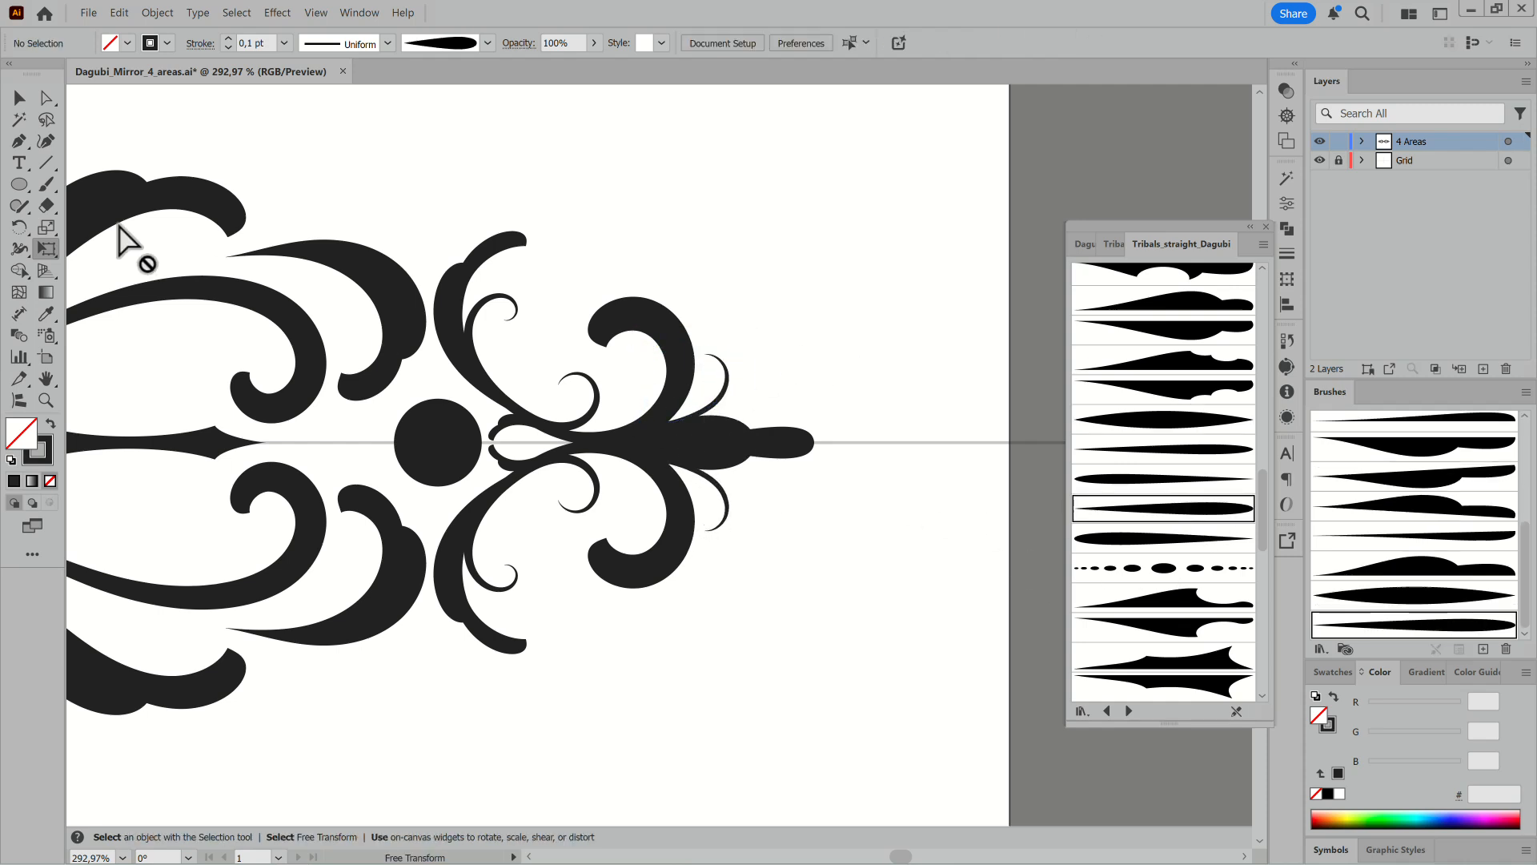
pyautogui.press('b')
pyautogui.moveTo(707, 370); pyautogui.dragTo(686, 408)
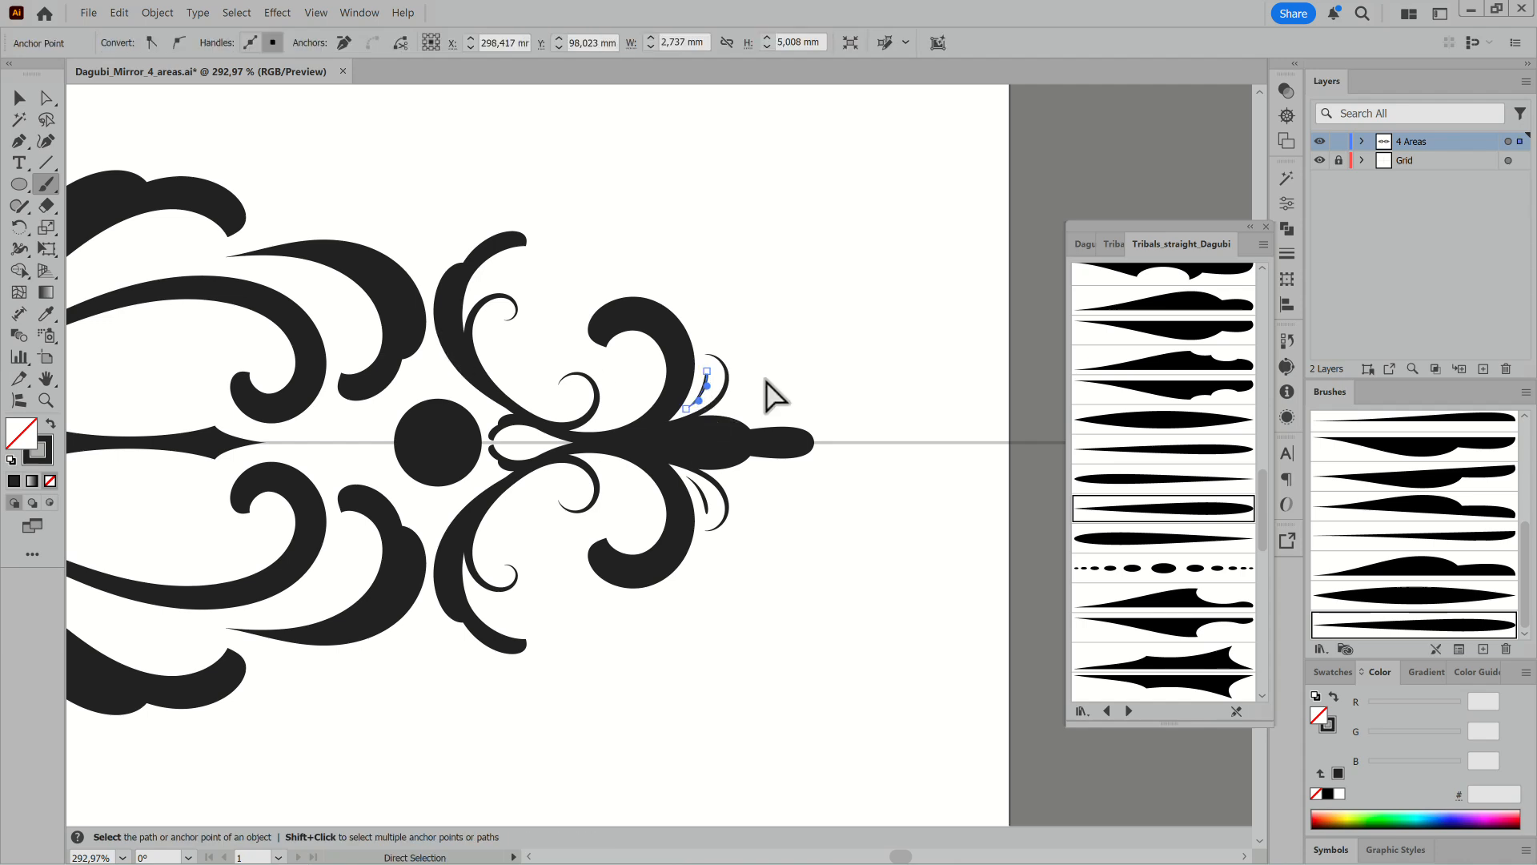
pyautogui.click(1286, 253)
pyautogui.click(1128, 193)
pyautogui.hotkey('ctrl', 'shift', 'a')
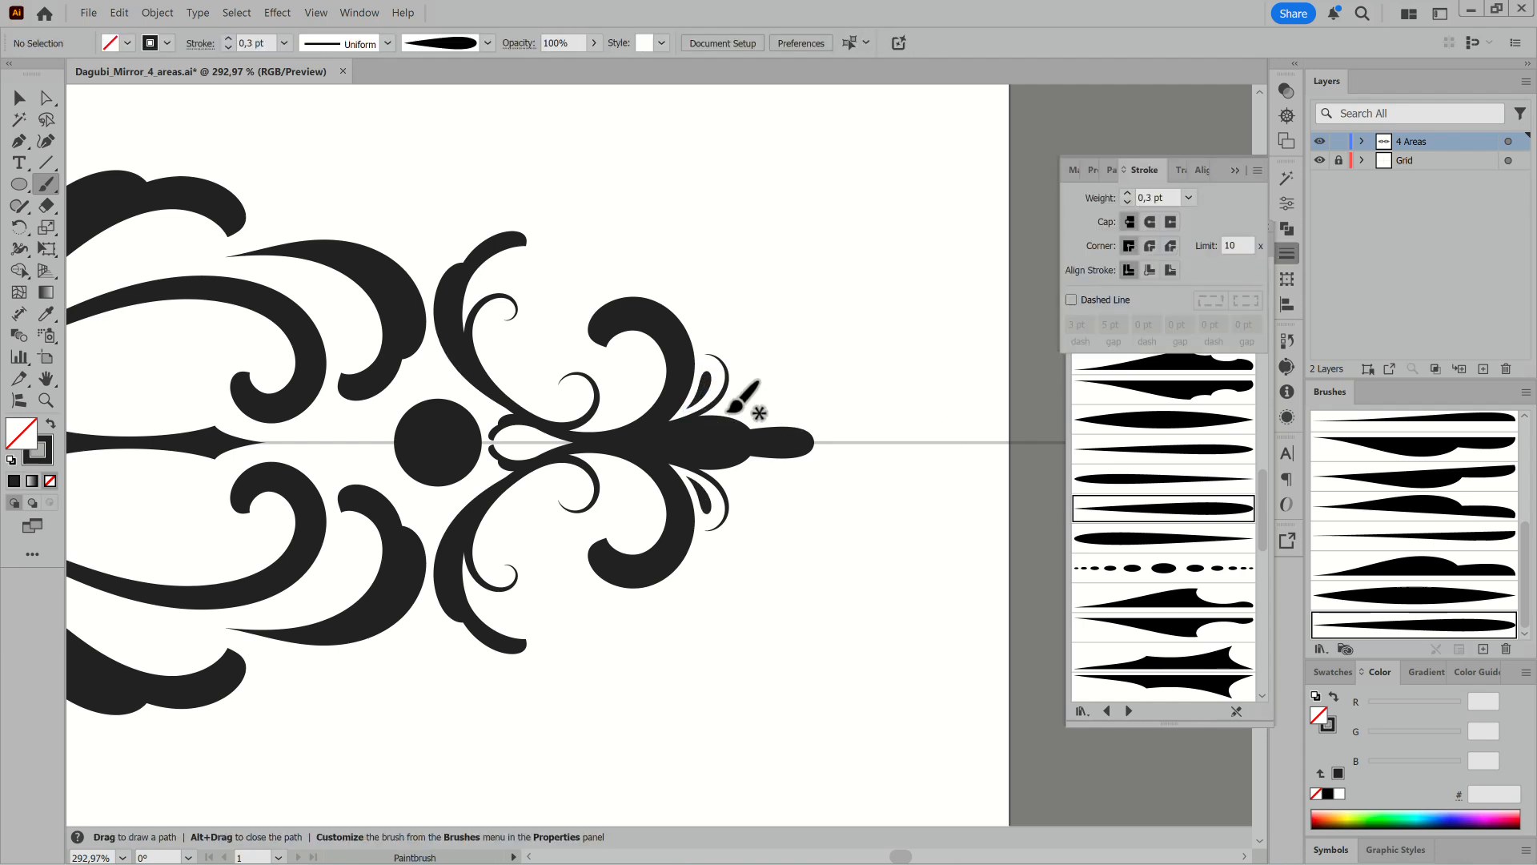
# Paint a second 0.3 pt teardrop on the outer side of the thin branch, just above the straight leaf.
pyautogui.moveTo(737, 401)
pyautogui.mouseDown()
pyautogui.moveTo(751, 385)
pyautogui.moveTo(792, 469)
pyautogui.moveTo(761, 425)
pyautogui.moveTo(725, 443)
pyautogui.moveTo(772, 415)
pyautogui.mouseUp()
pyautogui.keyDown('ctrl'); pyautogui.click(743, 404); pyautogui.keyUp('ctrl')
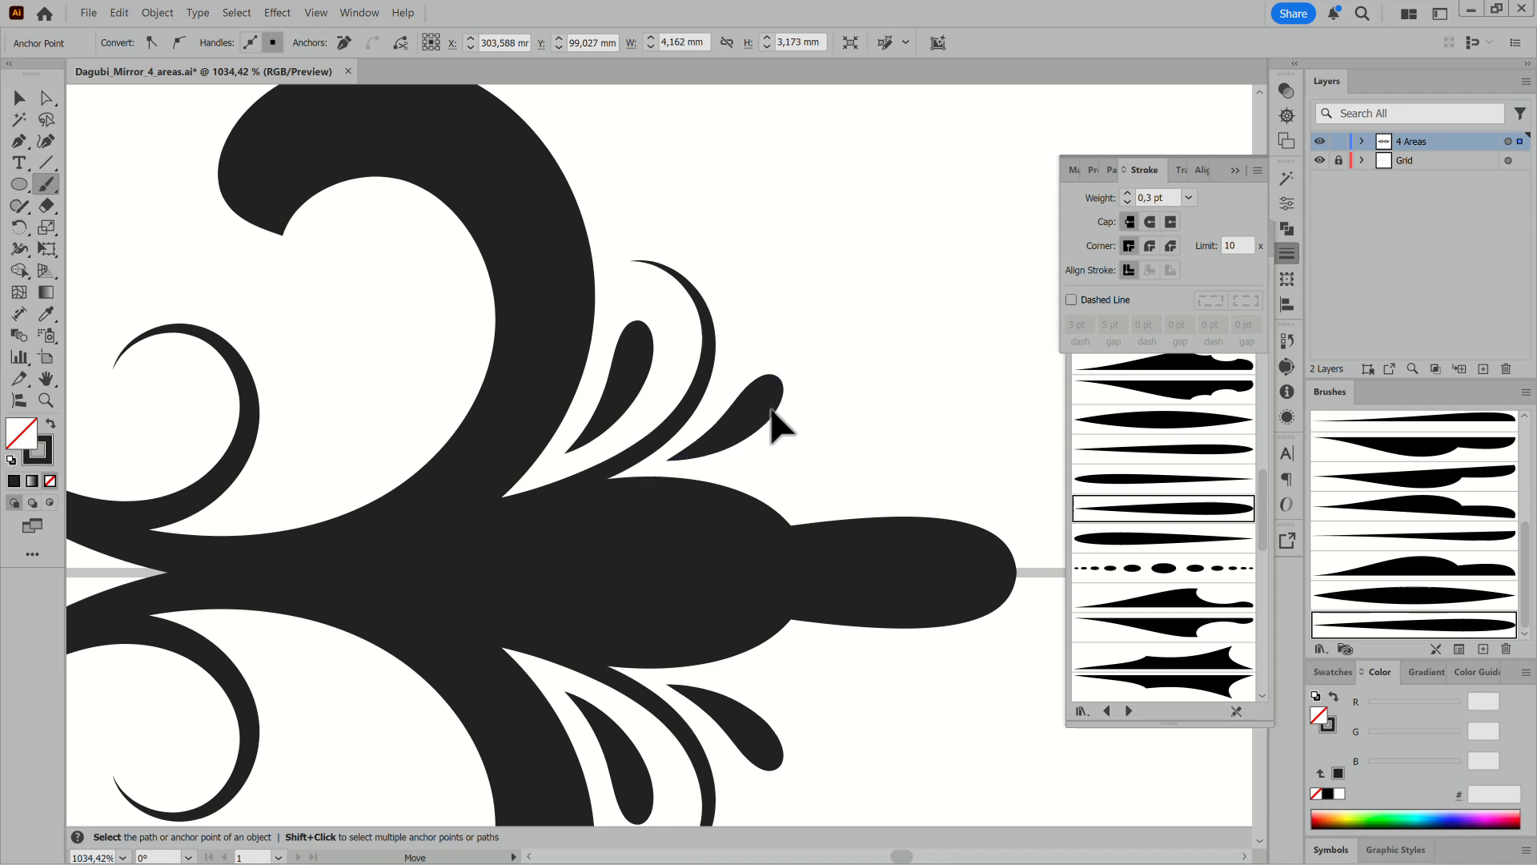
pyautogui.hotkey('ctrl', 'space')
pyautogui.moveTo(887, 544); pyautogui.dragTo(656, 554)
pyautogui.press('space')
pyautogui.moveTo(803, 584); pyautogui.dragTo(965, 485)
pyautogui.scroll(2, 781, 488)
pyautogui.keyDown('ctrl'); pyautogui.click(758, 430); pyautogui.keyUp('ctrl')
pyautogui.hotkey('ctrl', 'a')
pyautogui.moveTo(757, 431); pyautogui.dragTo(747, 433)
pyautogui.hotkey('ctrl', 'z')
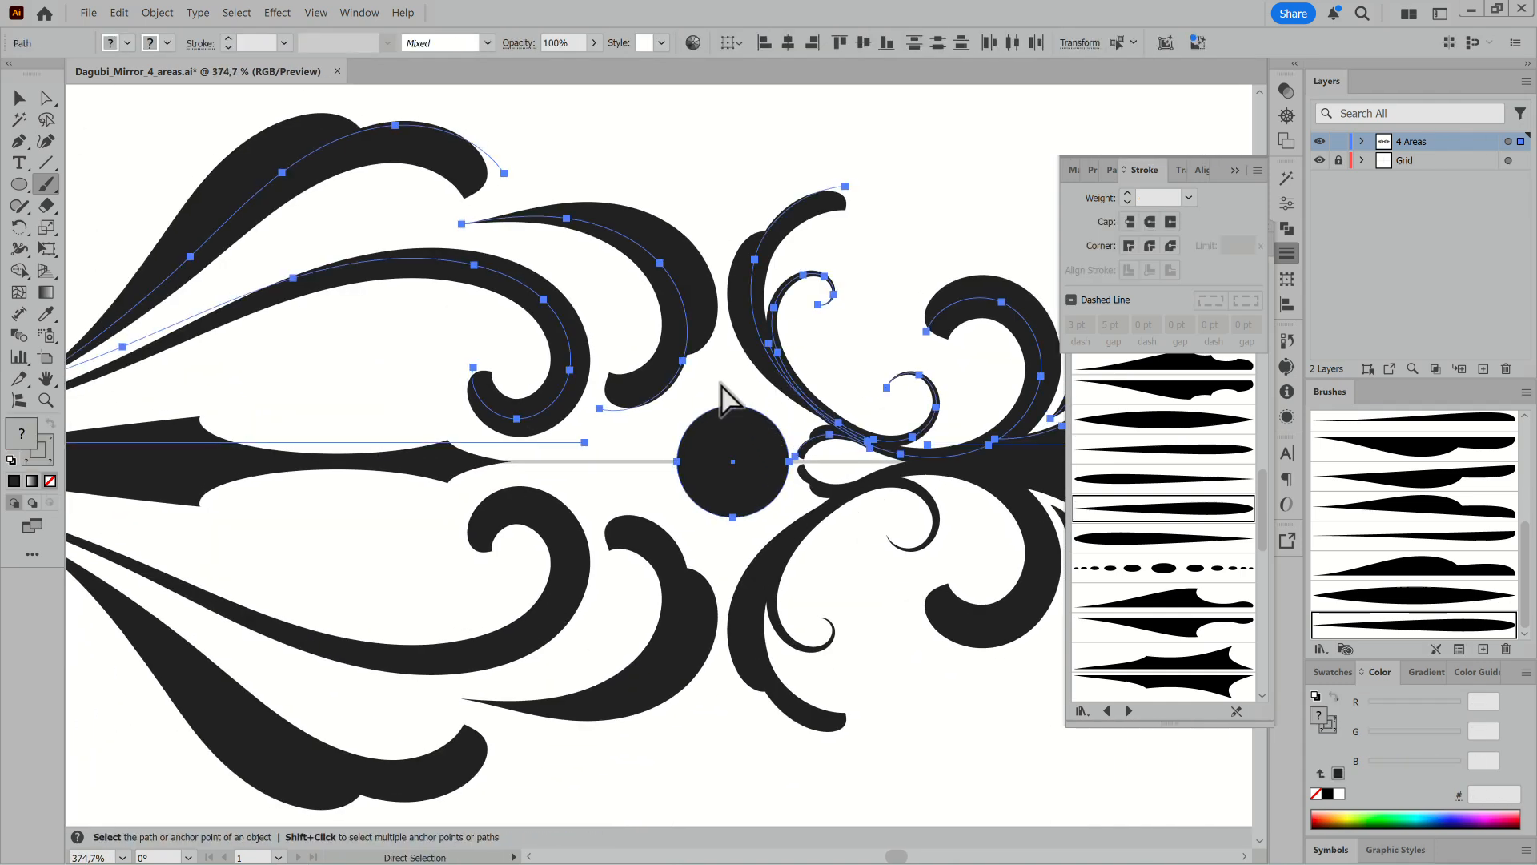
# Nudge the outer circle three increments along the axis towards the centre of the ornament.
pyautogui.keyDown('ctrl'); pyautogui.click(752, 420); pyautogui.keyUp('ctrl')
pyautogui.press('Left')
pyautogui.press('Left')
pyautogui.press('Left')
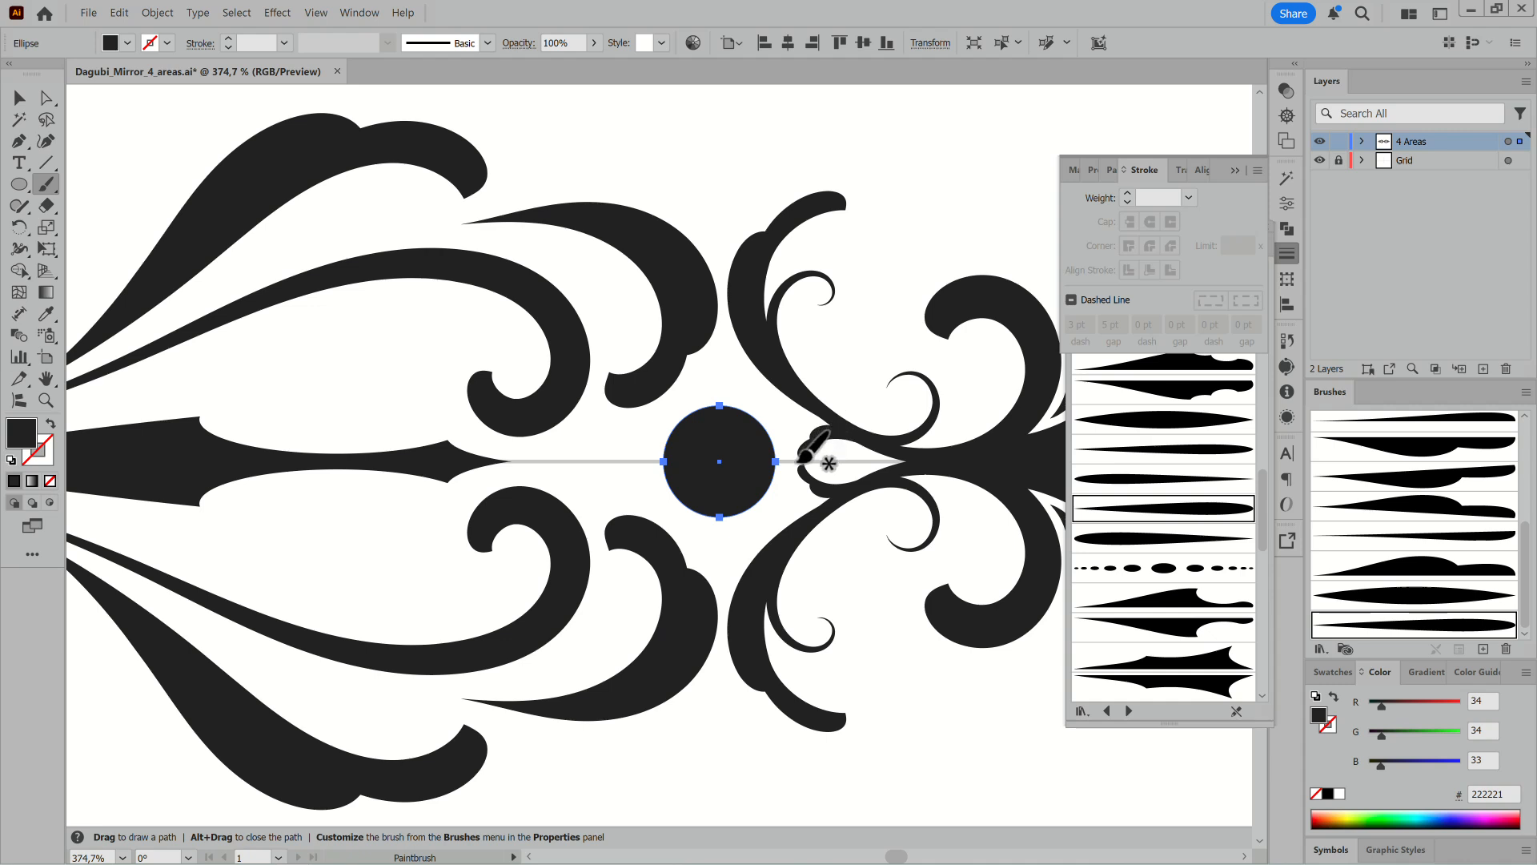
# Deselect the circle and bring back the Tribals_oblique_Dagubi brush library.
pyautogui.press('space')
pyautogui.moveTo(479, 504); pyautogui.dragTo(849, 540)
pyautogui.keyDown('ctrl'); pyautogui.click(1001, 200); pyautogui.keyUp('ctrl')
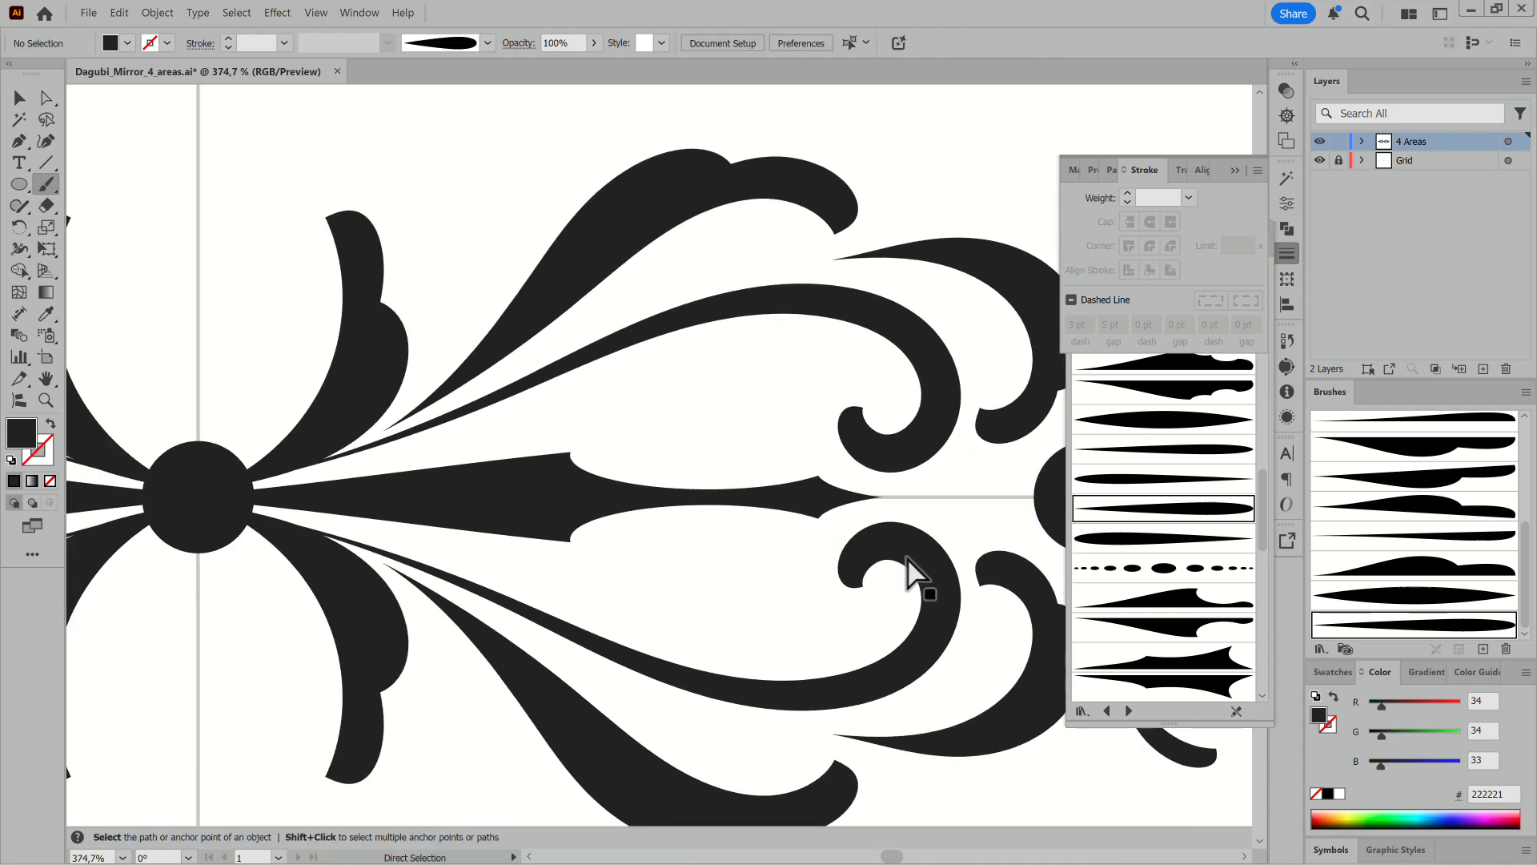
pyautogui.click(1128, 711)
pyautogui.click(1128, 710)
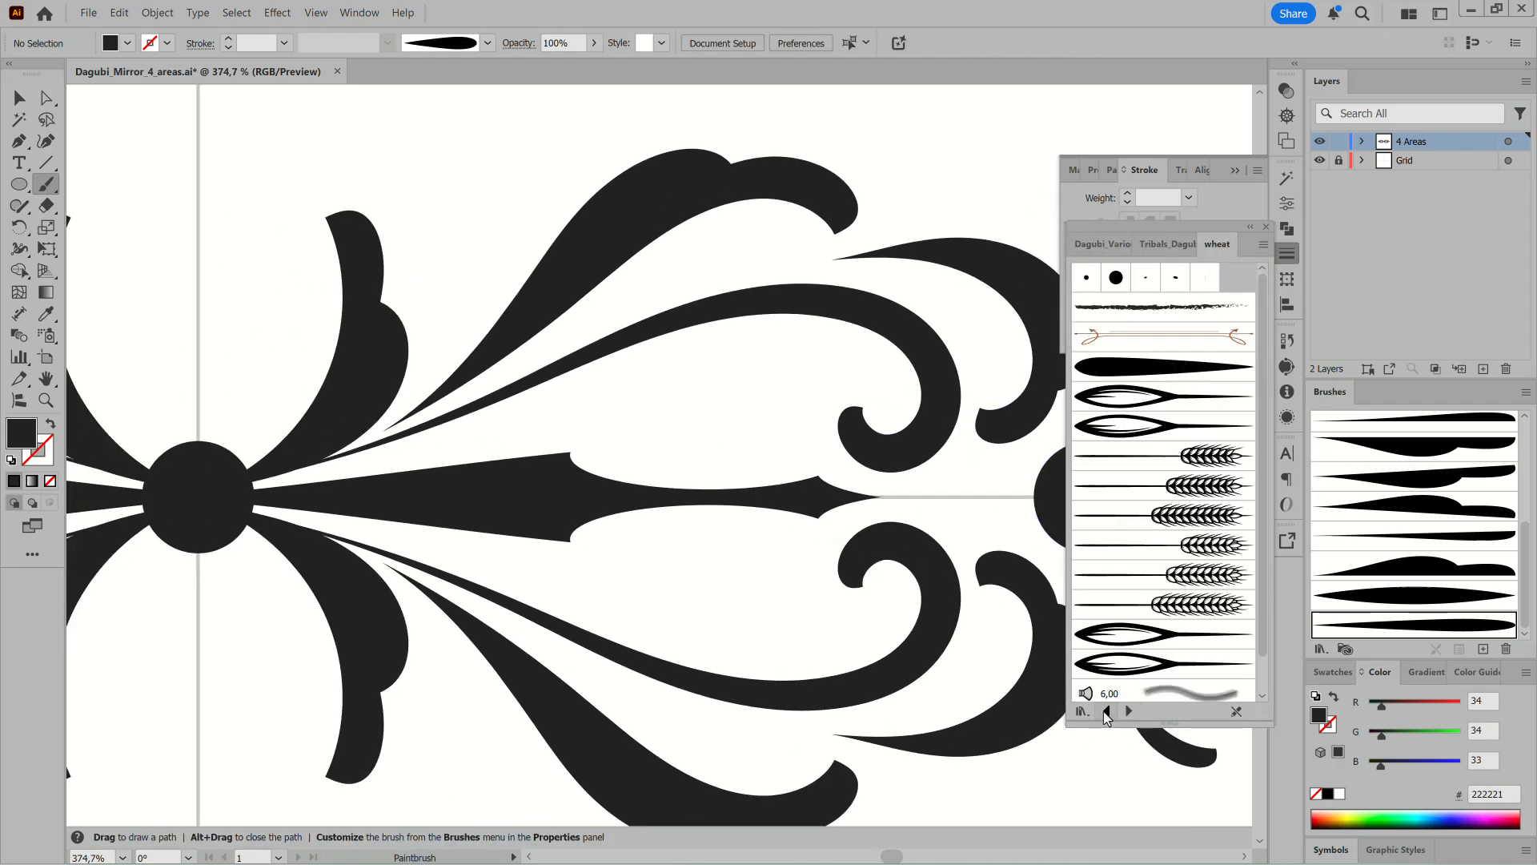
pyautogui.click(1128, 711)
pyautogui.click(1108, 711)
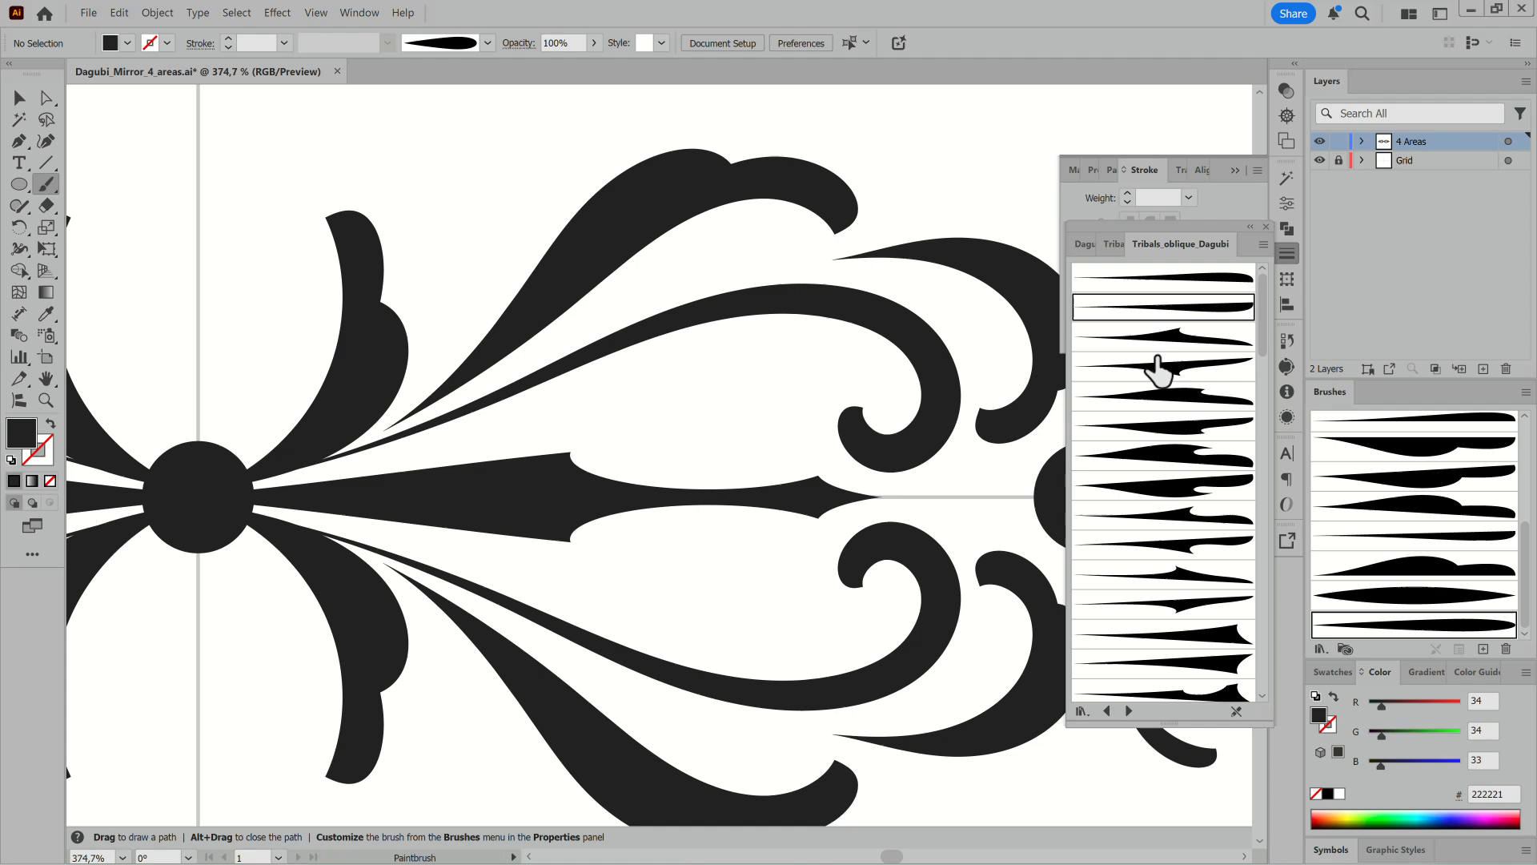
# Paint an unfilled curl above the central spike with the second smooth oblique brush and set its stroke weight to 0.9 pt.
pyautogui.click(1199, 316)
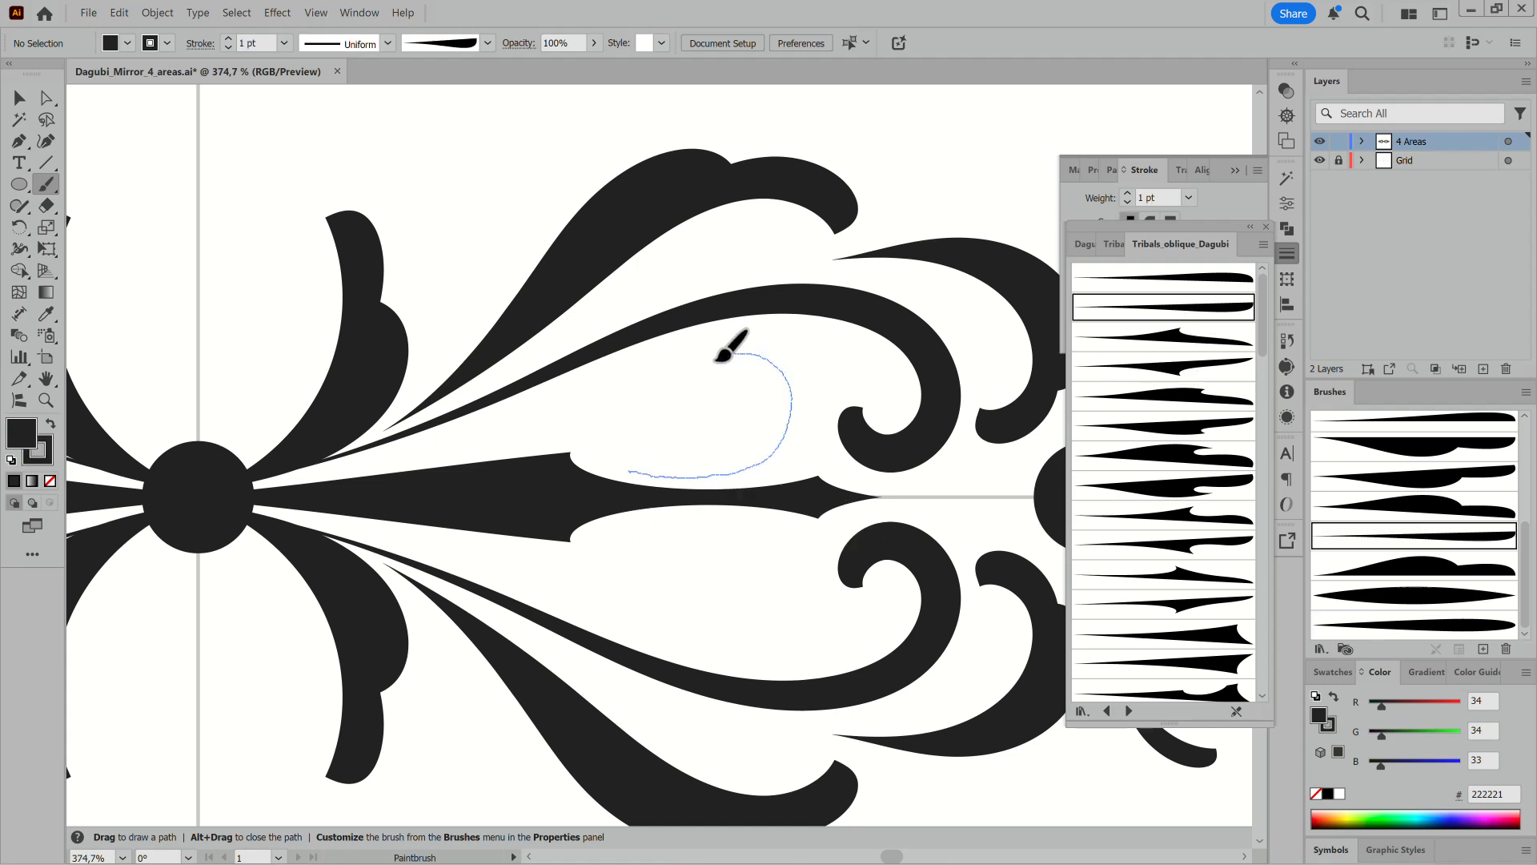
pyautogui.moveTo(709, 411)
pyautogui.mouseDown()
pyautogui.moveTo(727, 405)
pyautogui.moveTo(701, 401)
pyautogui.moveTo(711, 420)
pyautogui.moveTo(696, 415)
pyautogui.moveTo(715, 418)
pyautogui.mouseUp()
pyautogui.click(229, 48)
pyautogui.keyDown('ctrl'); pyautogui.click(866, 370); pyautogui.keyUp('ctrl')
# Paint a notched leaf between the central spike and the thin branch with the notched oblique brush at 0.5 pt stroke weight.
pyautogui.hotkey('ctrl', 'space')
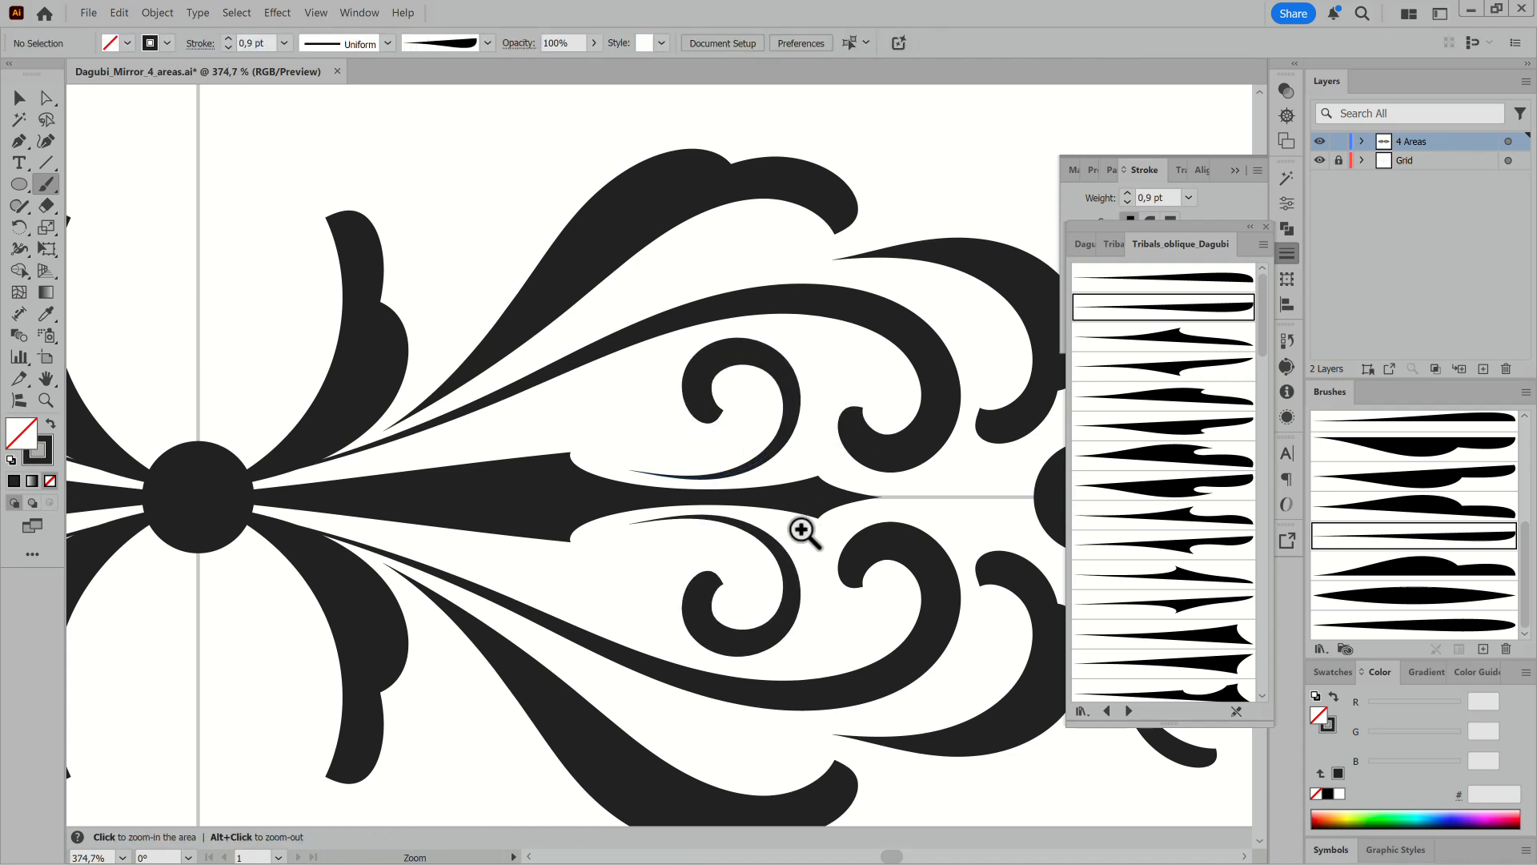
pyautogui.moveTo(818, 530)
pyautogui.mouseDown()
pyautogui.moveTo(789, 530)
pyautogui.moveTo(824, 446)
pyautogui.moveTo(875, 430)
pyautogui.mouseUp()
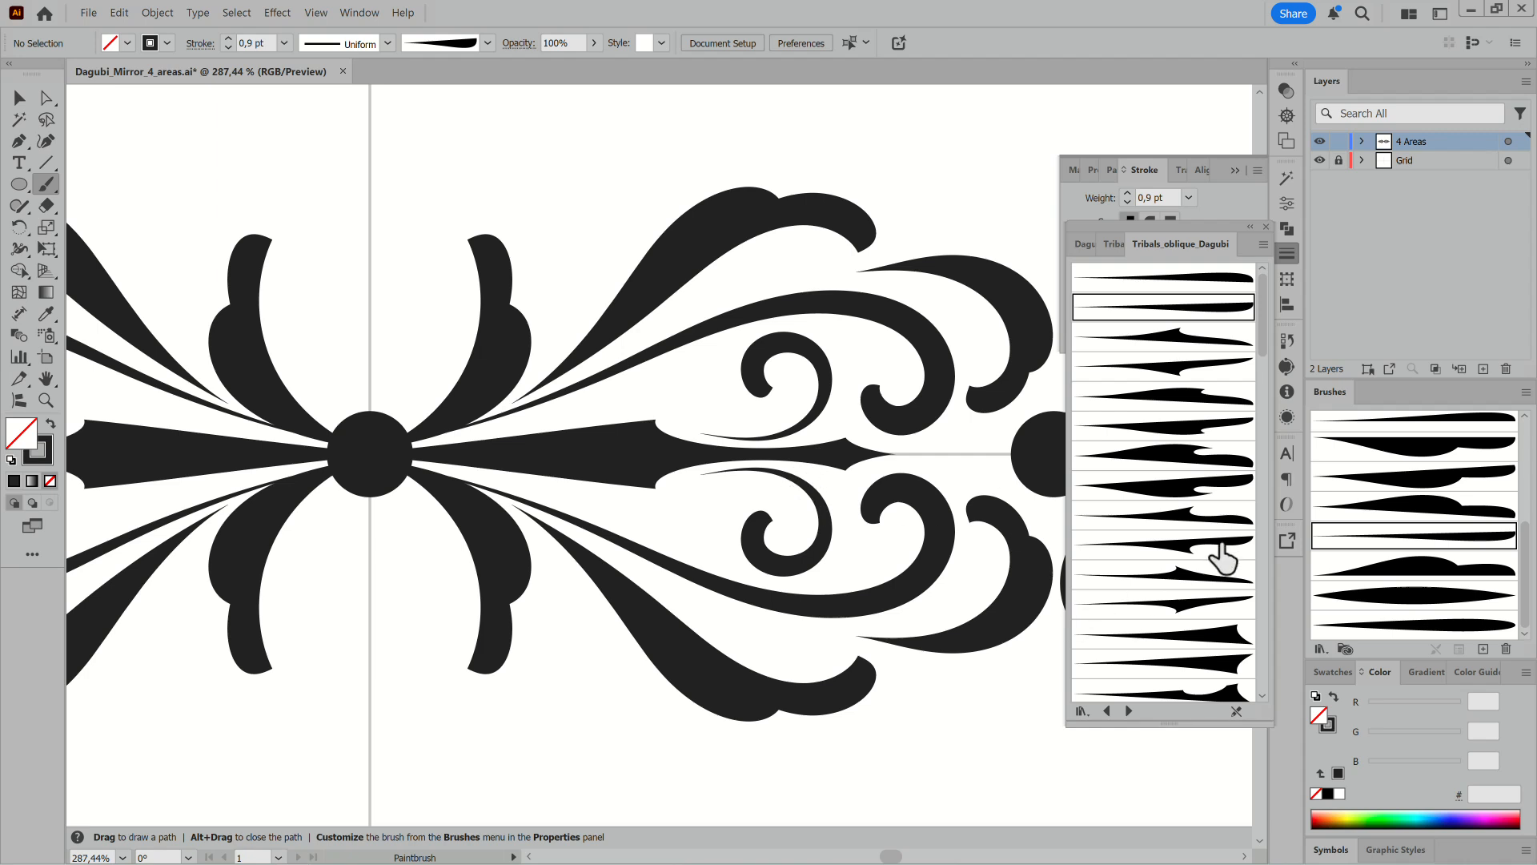
pyautogui.scroll(-10, 1255, 402)
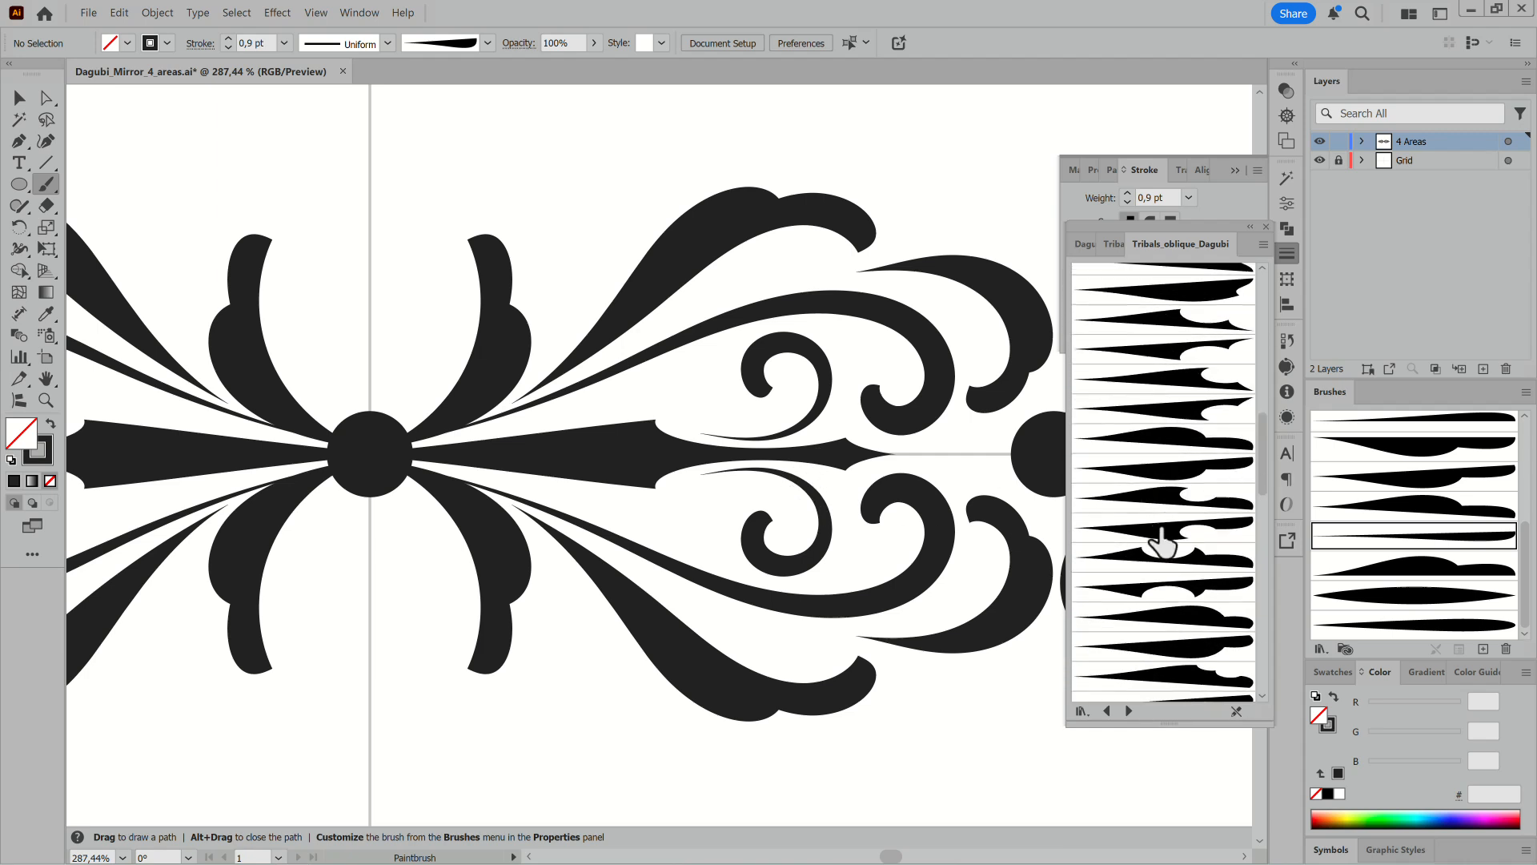
pyautogui.click(1163, 498)
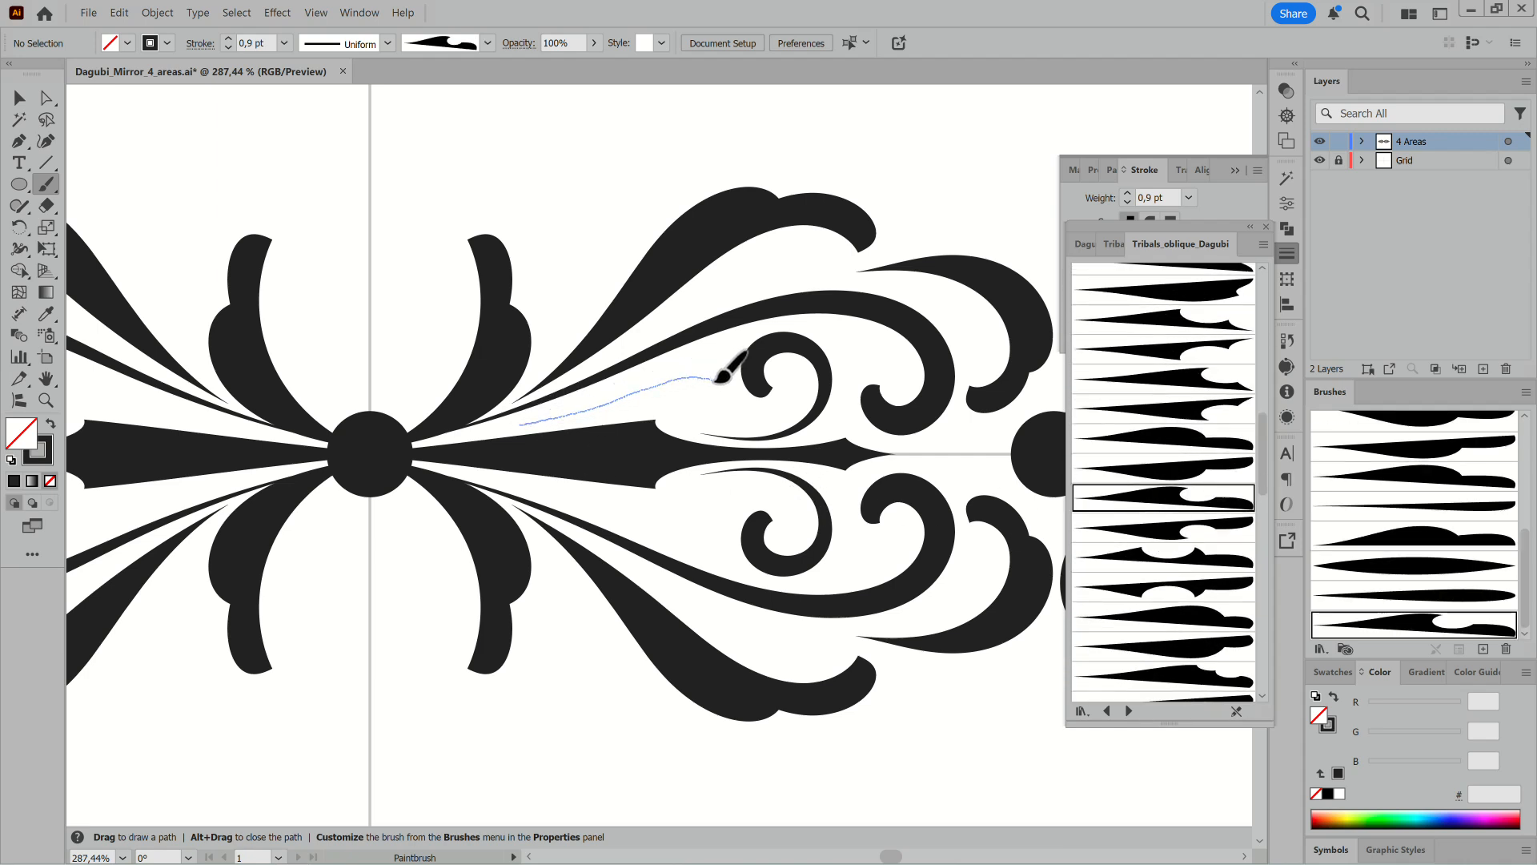
pyautogui.moveTo(715, 381); pyautogui.dragTo(728, 390)
pyautogui.click(229, 47)
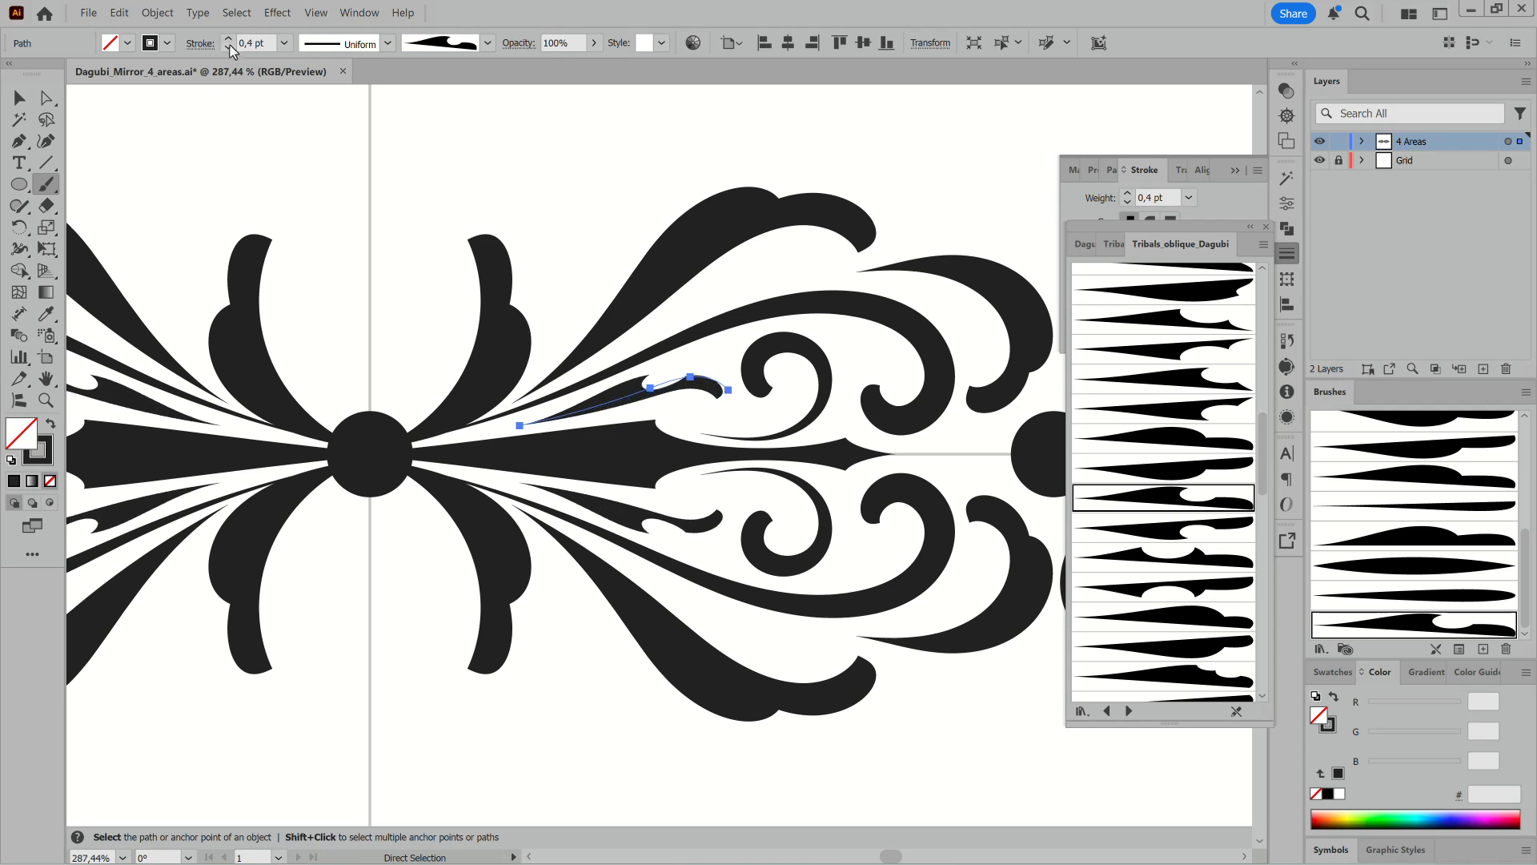
pyautogui.click(229, 38)
# Reposition the notched leaf between the central spike and the thin branch, and deselect it.
pyautogui.keyDown('ctrl'); pyautogui.moveTo(701, 389); pyautogui.dragTo(729, 400); pyautogui.keyUp('ctrl')
pyautogui.keyDown('ctrl'); pyautogui.click(701, 392); pyautogui.keyUp('ctrl')
pyautogui.press('e')
pyautogui.keyDown('ctrl'); pyautogui.click(970, 165); pyautogui.keyUp('ctrl')
# Set the stroke weight of the scalloped leaf above the central circle to 0.8 pt.
pyautogui.keyDown('ctrl'); pyautogui.moveTo(935, 545); pyautogui.dragTo(727, 530); pyautogui.keyUp('ctrl')
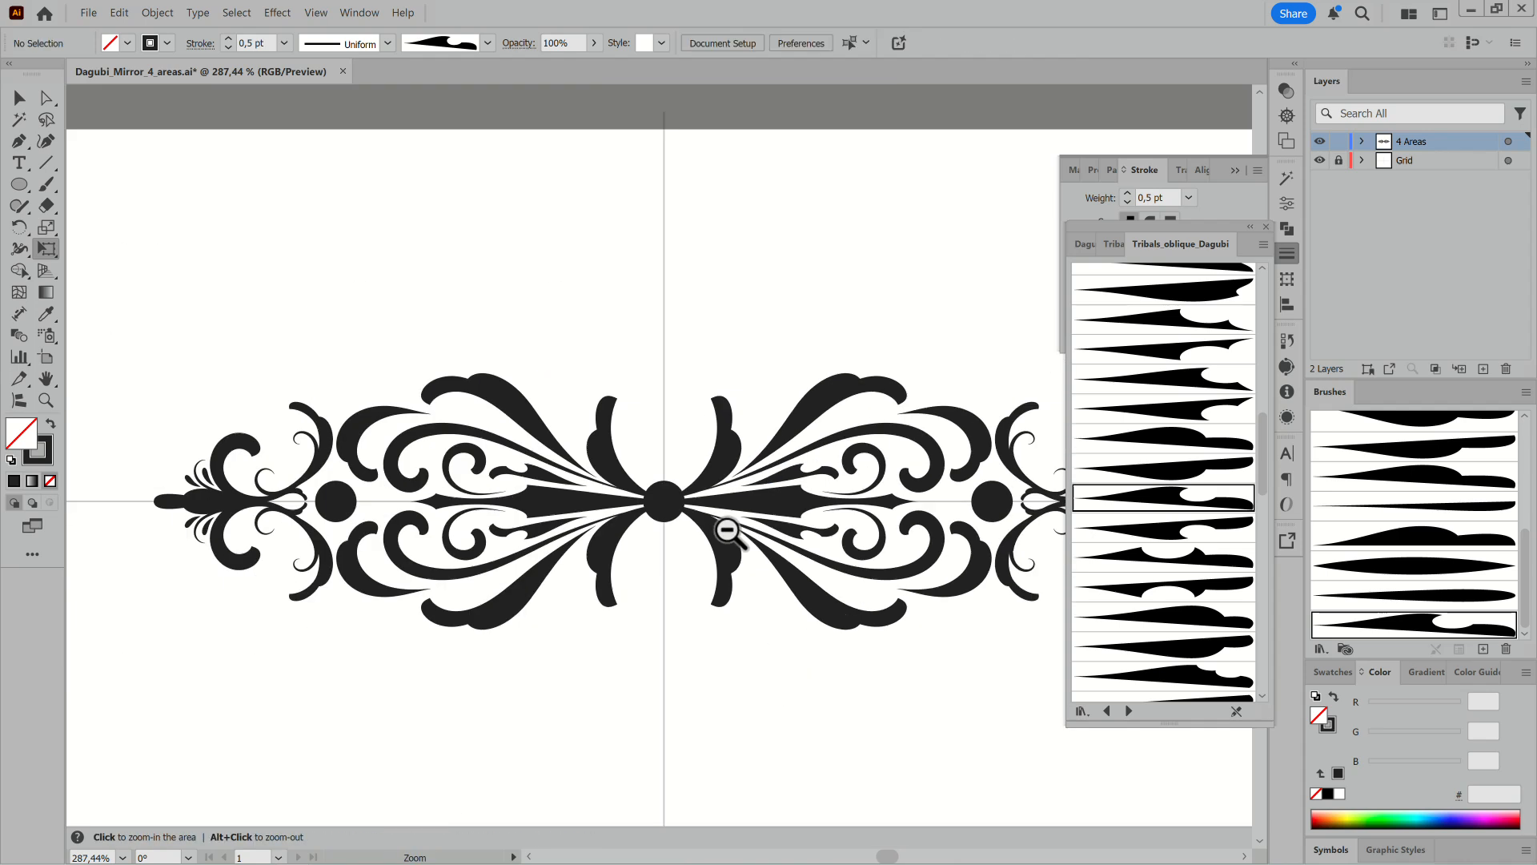
pyautogui.keyDown('ctrl'); pyautogui.keyDown('alt'); pyautogui.click(728, 530); pyautogui.keyUp('alt'); pyautogui.keyUp('ctrl')
pyautogui.keyDown('ctrl'); pyautogui.click(691, 509); pyautogui.keyUp('ctrl')
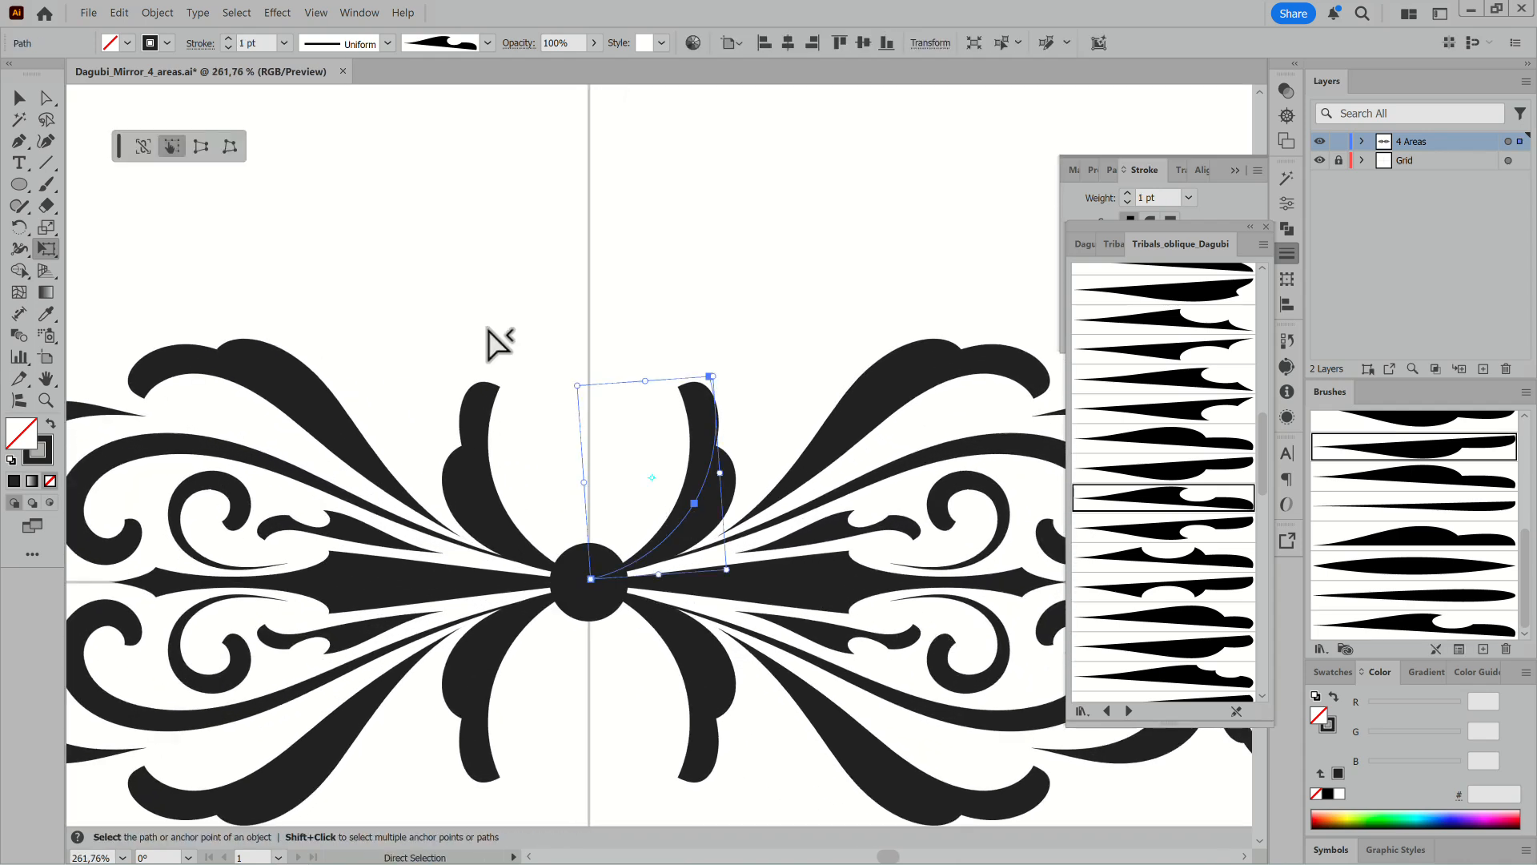
pyautogui.scroll(-2, 252, 43)
pyautogui.keyDown('ctrl'); pyautogui.click(592, 396); pyautogui.keyUp('ctrl')
pyautogui.click(46, 183)
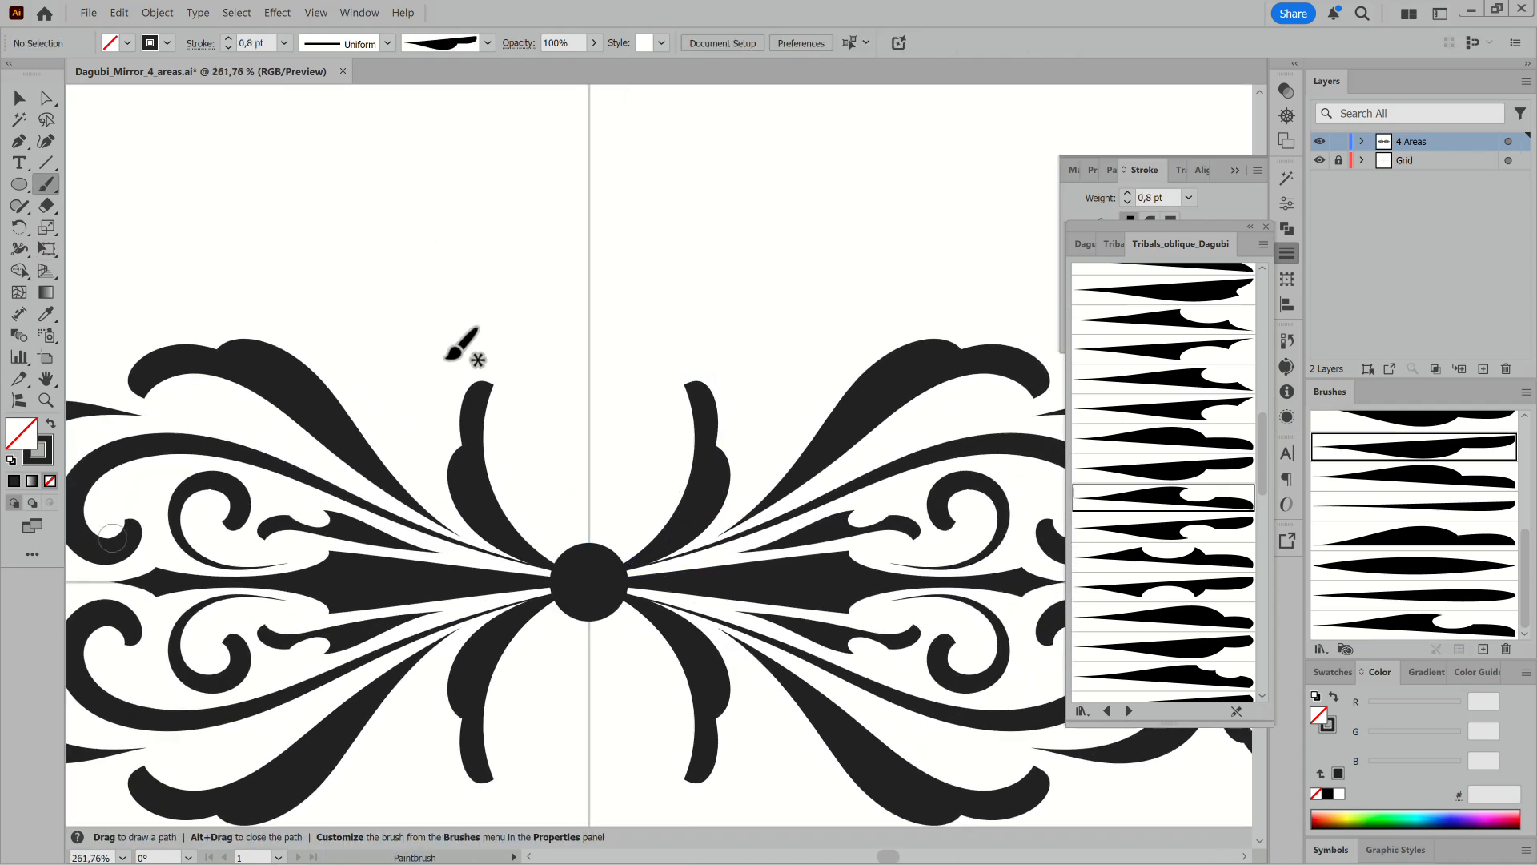
# Tilt the scalloped leaf above the central circle outward, away from the vertical axis, with Free Transform.
pyautogui.keyDown('ctrl'); pyautogui.click(697, 434); pyautogui.keyUp('ctrl')
pyautogui.hotkey('ctrl', 'a')
pyautogui.hotkey('ctrl', 'shift', 'a')
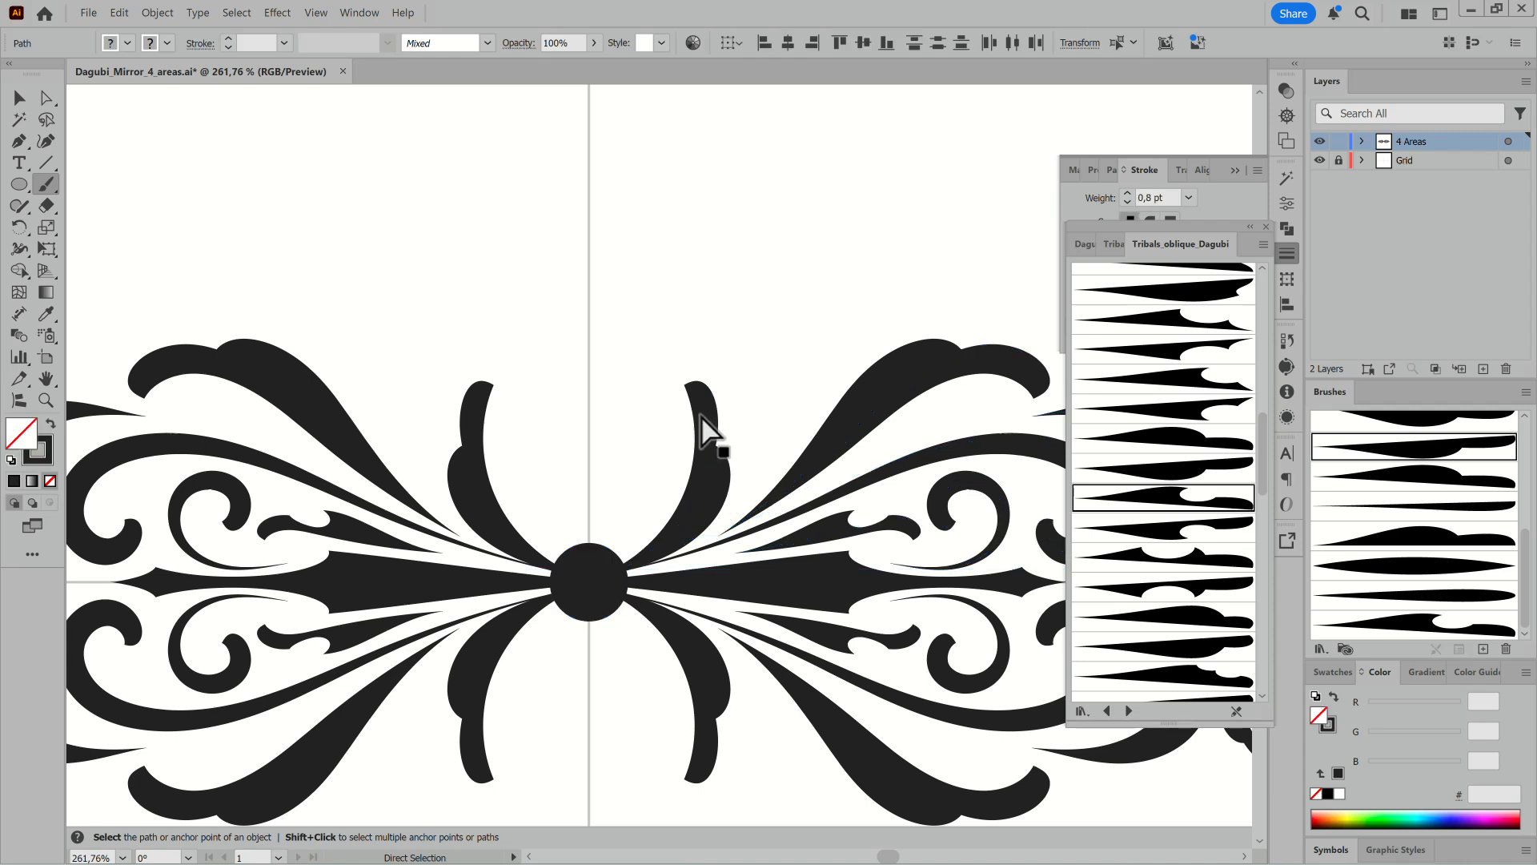
pyautogui.keyDown('ctrl'); pyautogui.click(703, 422); pyautogui.keyUp('ctrl')
pyautogui.press('e')
pyautogui.moveTo(705, 321); pyautogui.dragTo(734, 333)
pyautogui.moveTo(706, 517); pyautogui.dragTo(756, 370)
# Adjust the base anchor point of the scalloped leaf inside the central circle and deselect the leaf.
pyautogui.click(46, 97)
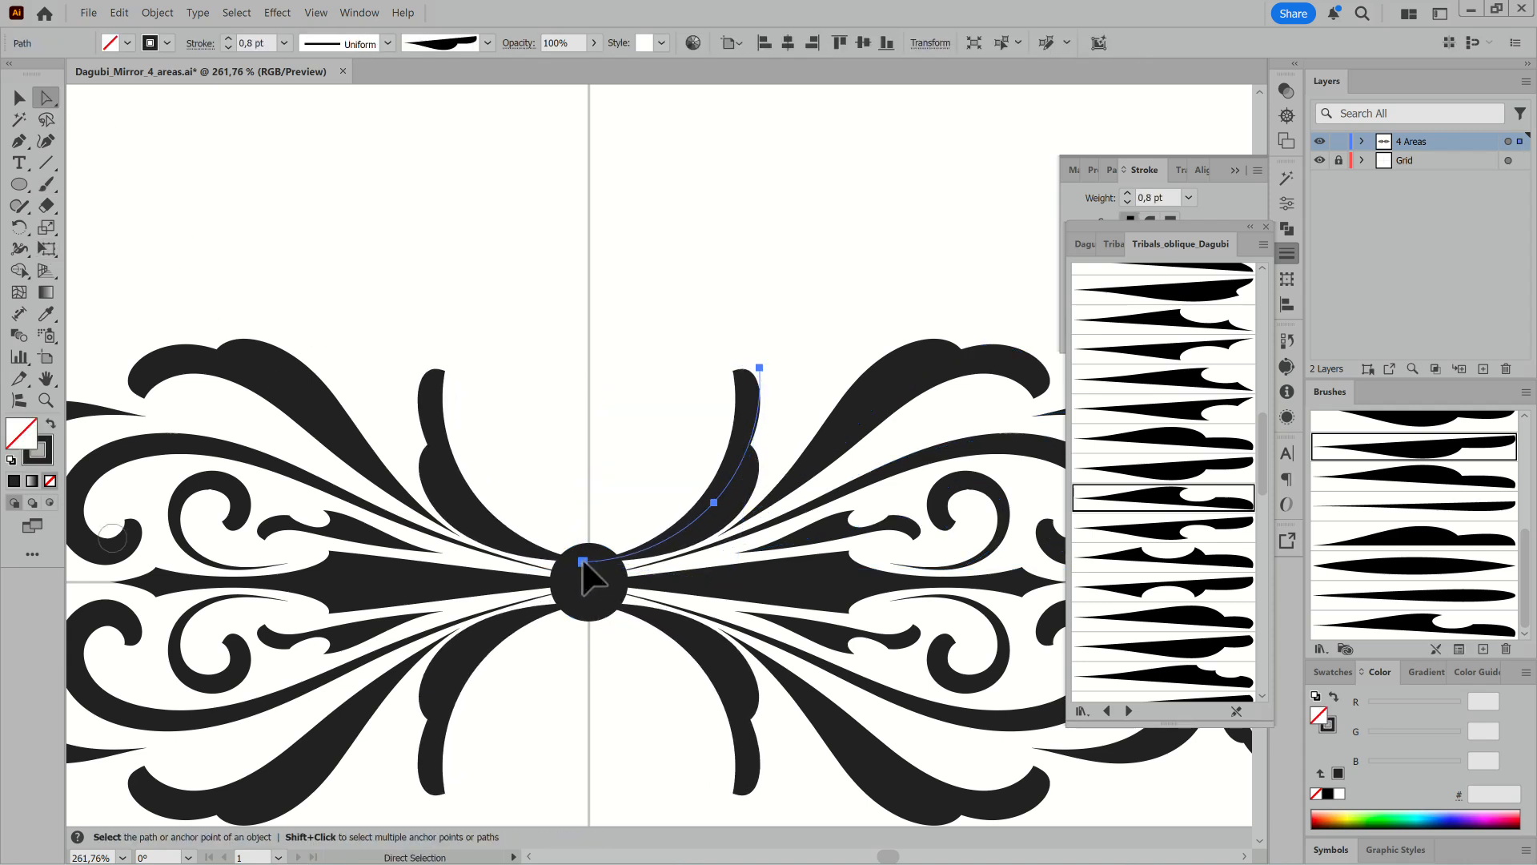
pyautogui.click(584, 566)
pyautogui.click(630, 566)
pyautogui.moveTo(578, 574); pyautogui.dragTo(632, 568)
pyautogui.click(860, 317)
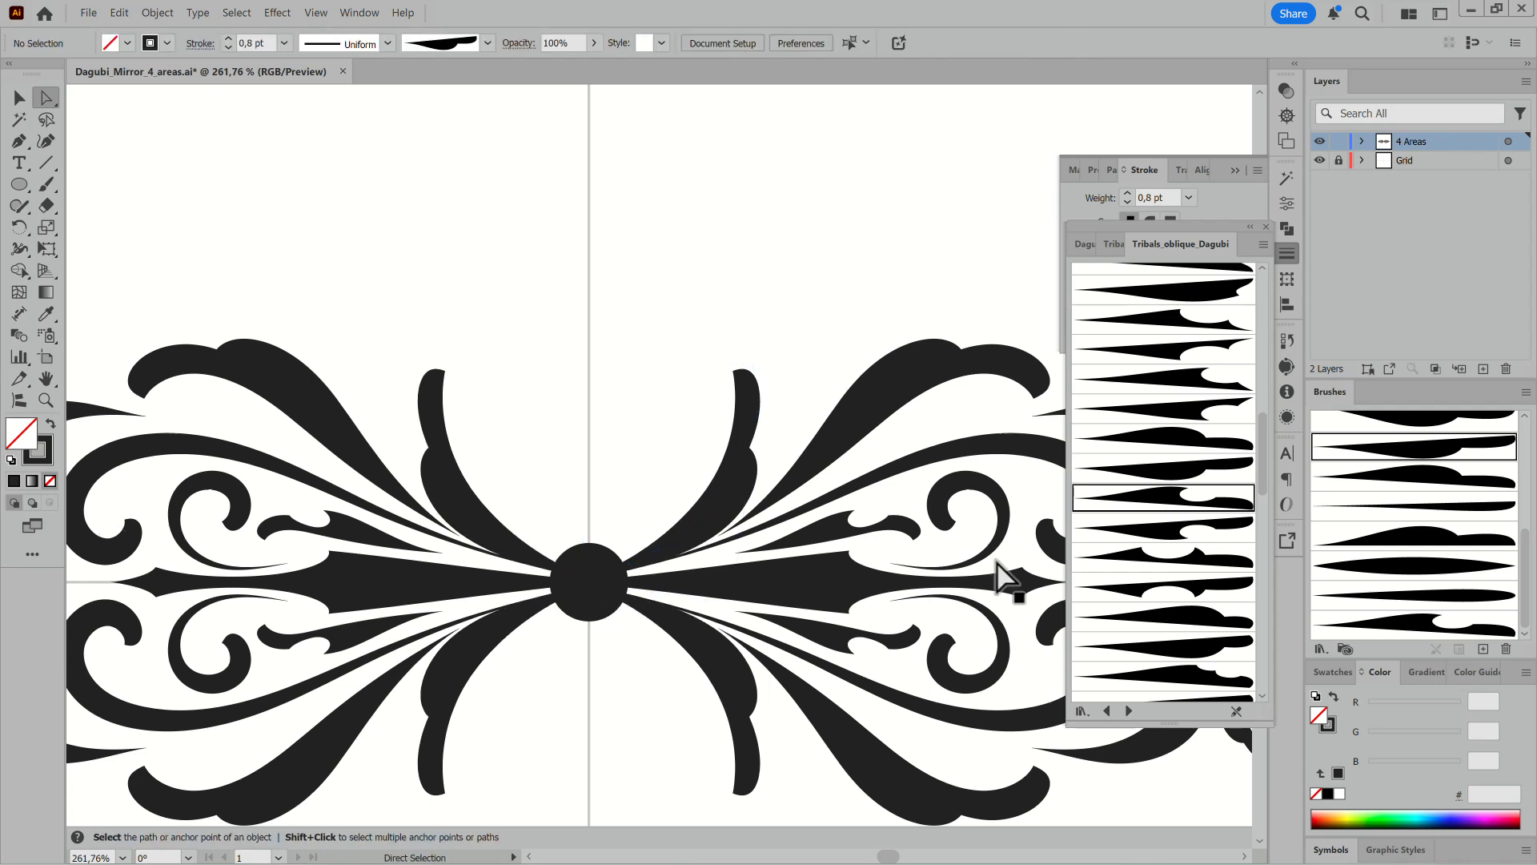
# Paint a 0.8 pt inward curl rising from the central circle with a thorned oblique brush.
pyautogui.moveTo(1265, 473)
pyautogui.mouseDown()
pyautogui.moveTo(1265, 588)
pyautogui.moveTo(1281, 434)
pyautogui.mouseUp()
pyautogui.scroll(5, 1250, 356)
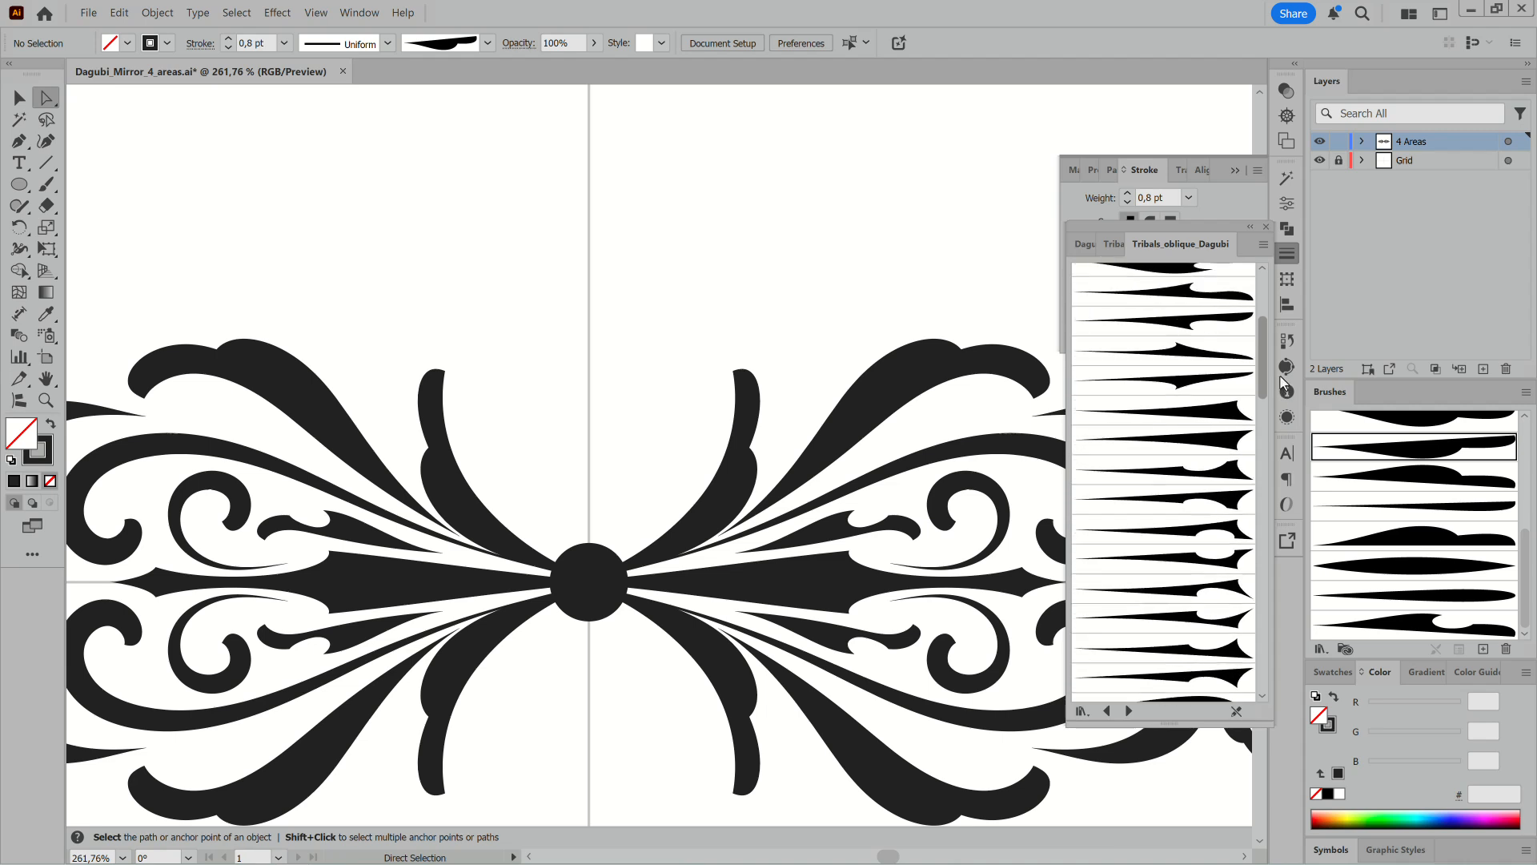
pyautogui.click(1182, 356)
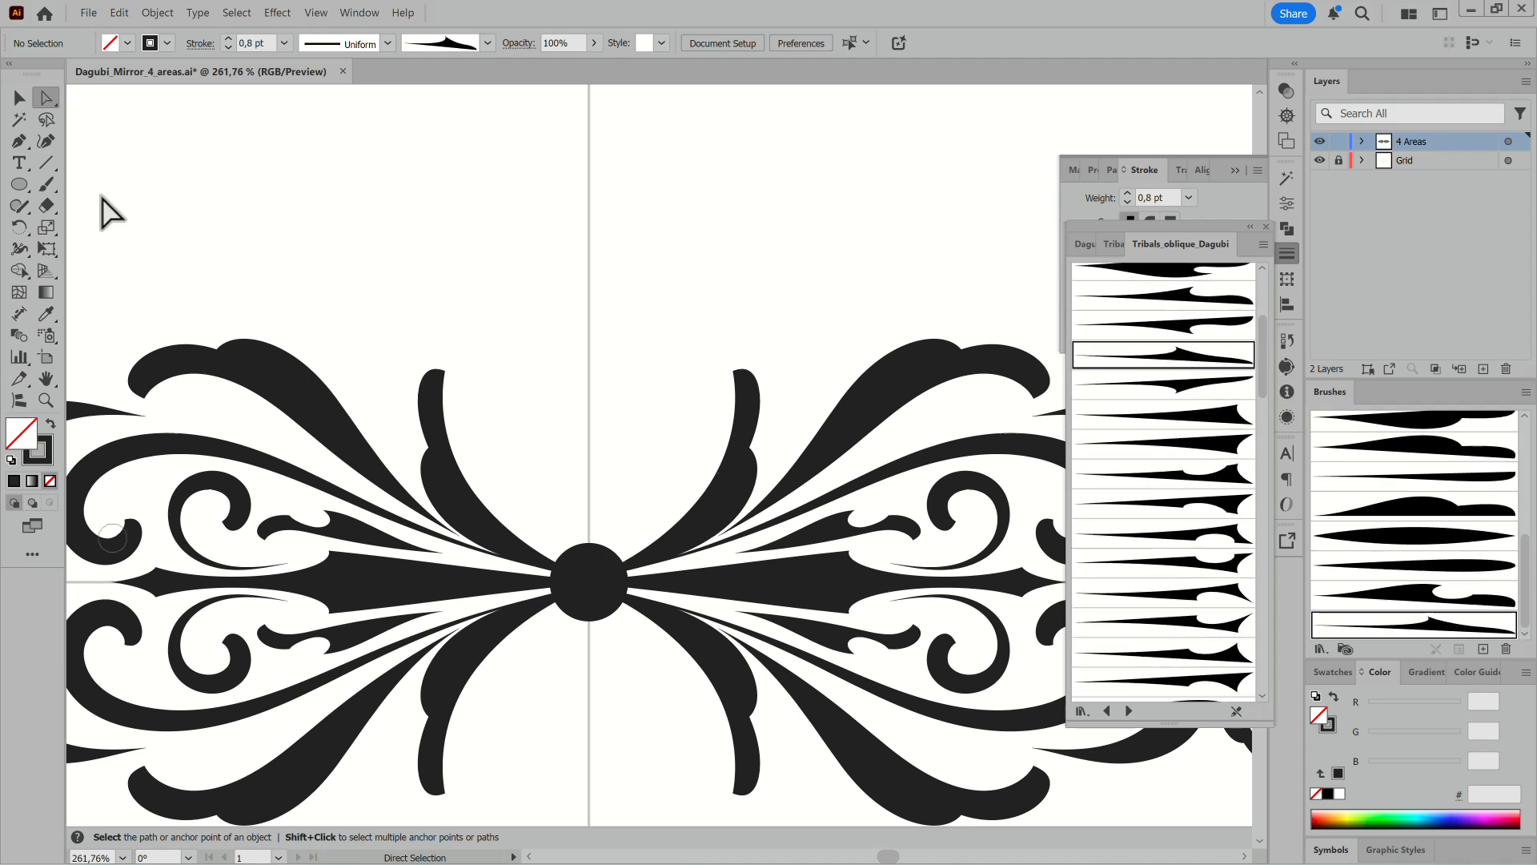
pyautogui.press('b')
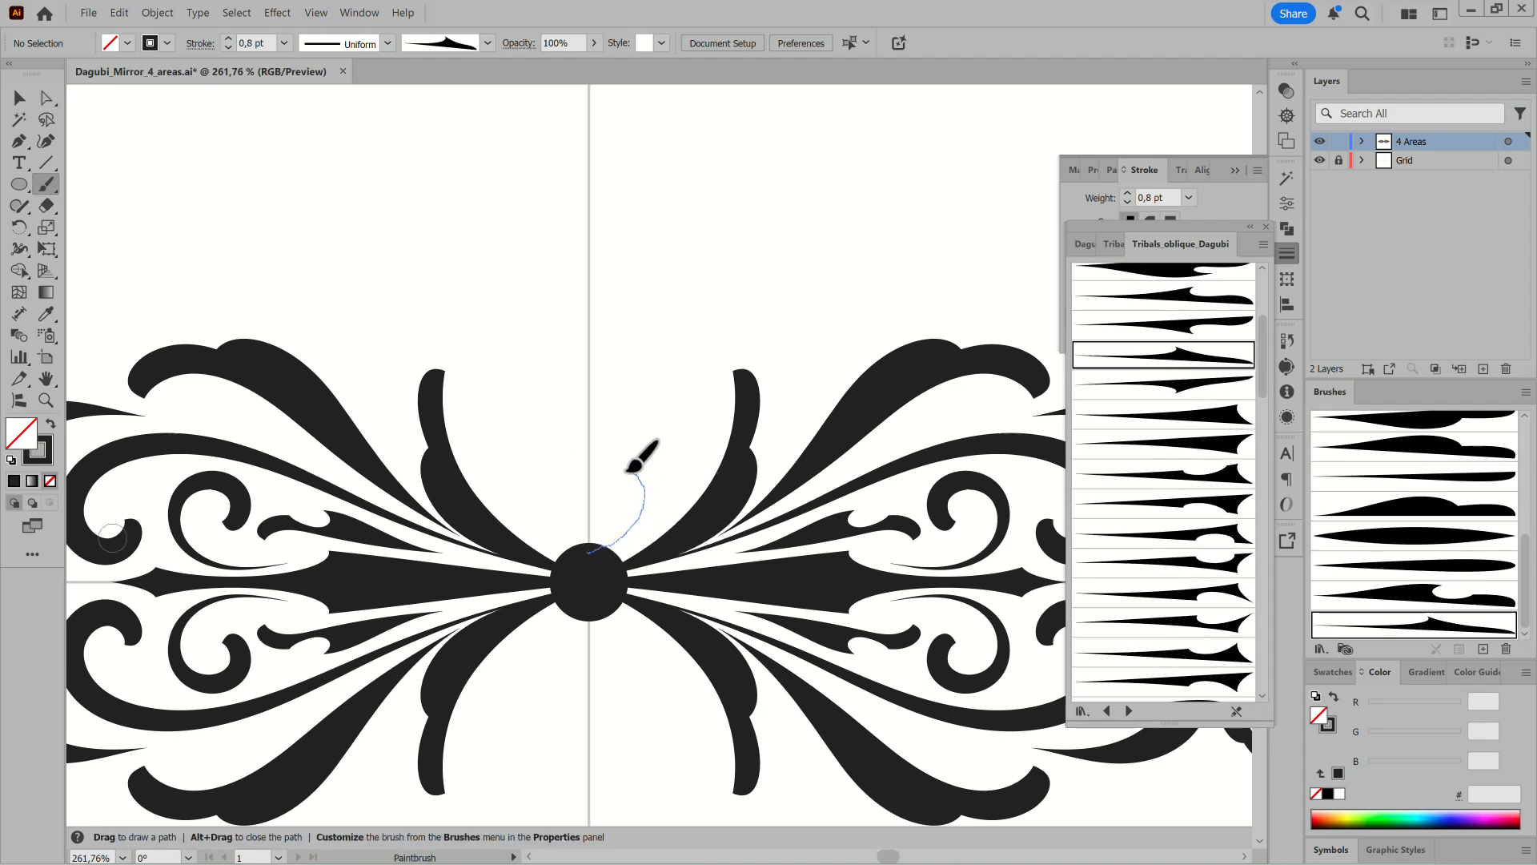
pyautogui.moveTo(591, 490)
pyautogui.mouseDown()
pyautogui.moveTo(624, 525)
pyautogui.moveTo(686, 516)
pyautogui.moveTo(688, 551)
pyautogui.mouseUp()
pyautogui.keyDown('ctrl'); pyautogui.click(639, 492); pyautogui.keyUp('ctrl')
pyautogui.click(1161, 392)
# Enlarge the thorned curl above the central circle with Free Transform and deselect it.
pyautogui.hotkey('ctrl', 'space')
pyautogui.click(624, 525)
pyautogui.keyDown('ctrl'); pyautogui.click(657, 518); pyautogui.keyUp('ctrl')
pyautogui.press('e')
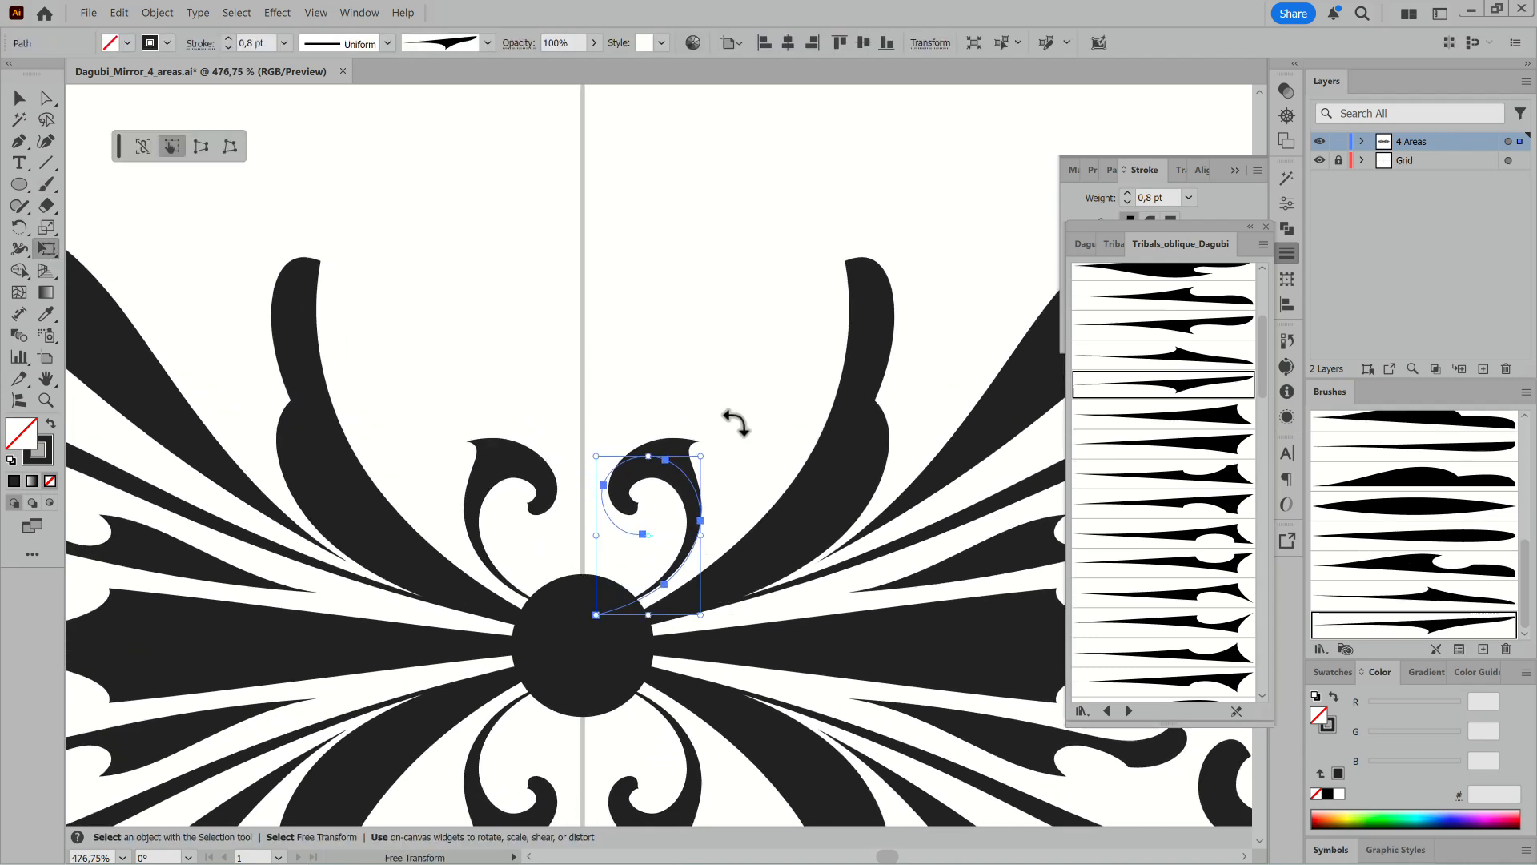
pyautogui.moveTo(703, 460)
pyautogui.mouseDown()
pyautogui.moveTo(726, 437)
pyautogui.moveTo(714, 488)
pyautogui.mouseUp()
pyautogui.keyDown('ctrl'); pyautogui.click(793, 372); pyautogui.keyUp('ctrl')
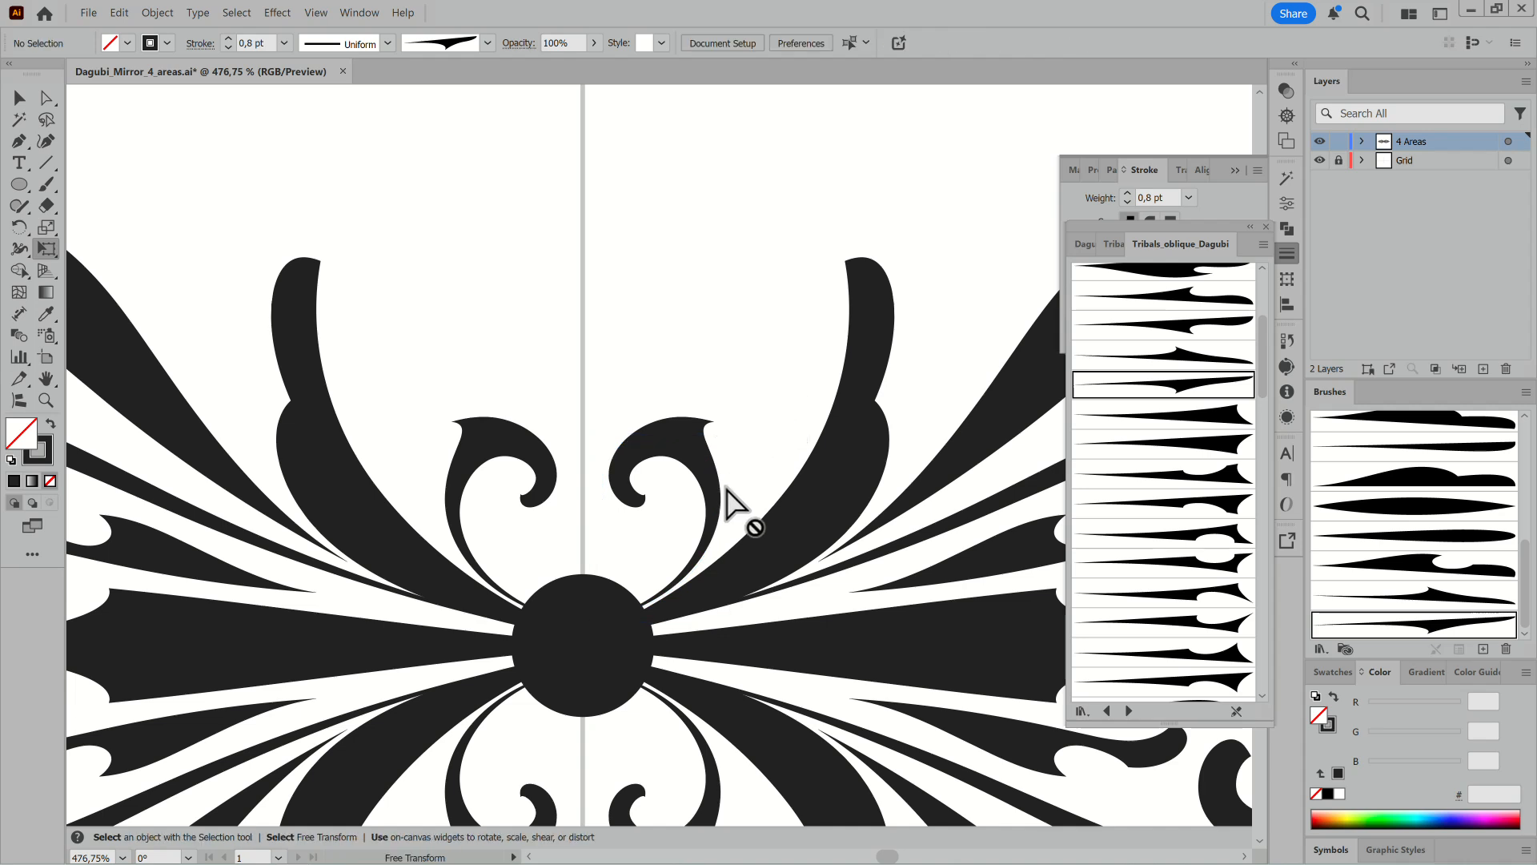
# Try other thorned brushes on the curl and apply the fourth brush of the oblique library.
pyautogui.keyDown('ctrl'); pyautogui.click(709, 495); pyautogui.keyUp('ctrl')
pyautogui.click(1188, 355)
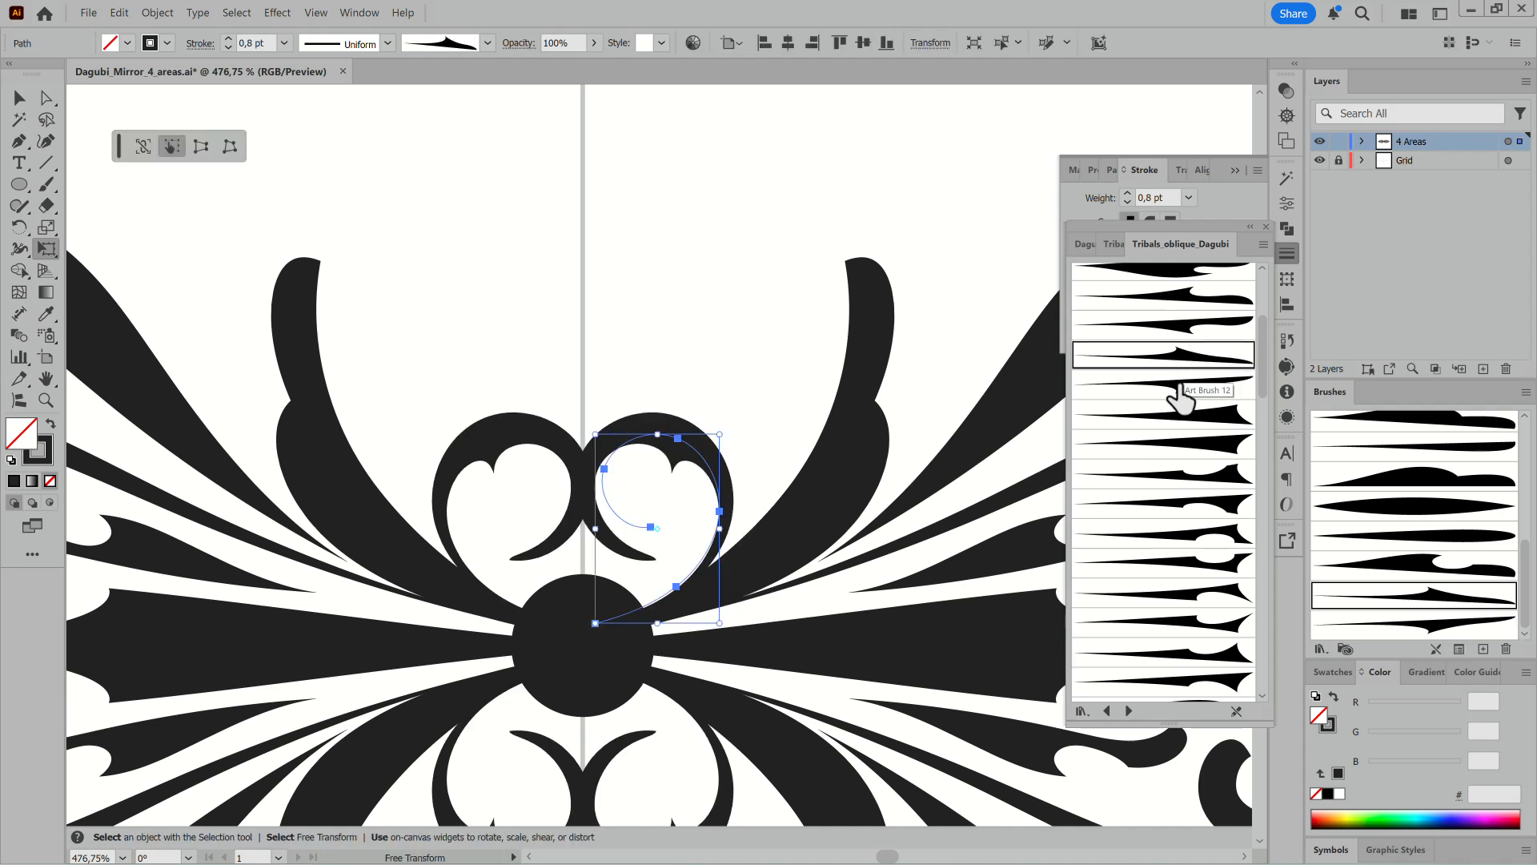
pyautogui.click(1185, 396)
pyautogui.click(1183, 329)
pyautogui.scroll(2, 1225, 352)
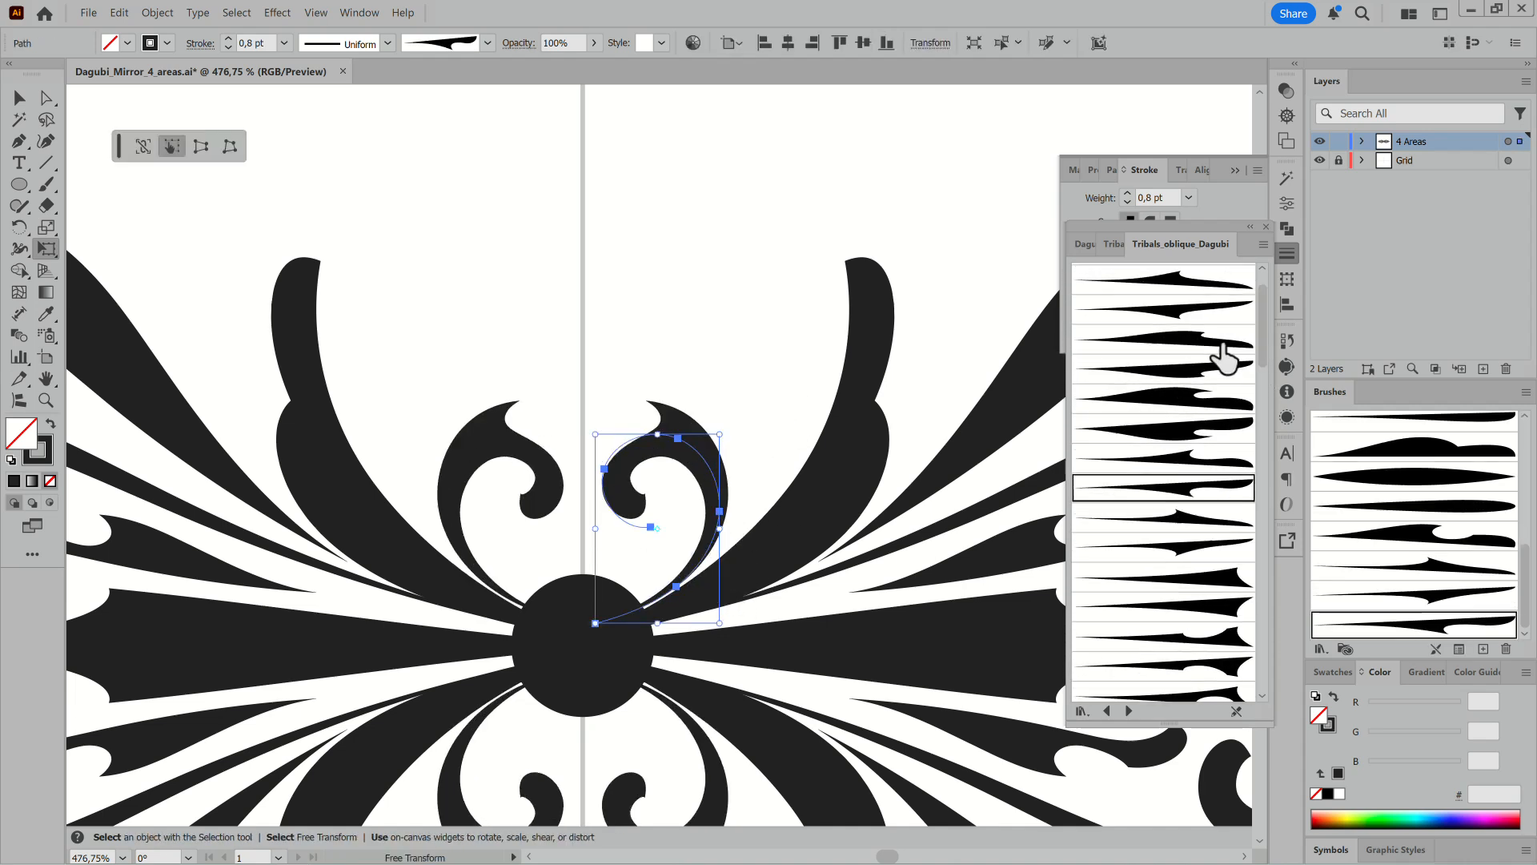
pyautogui.click(1205, 370)
pyautogui.click(1180, 313)
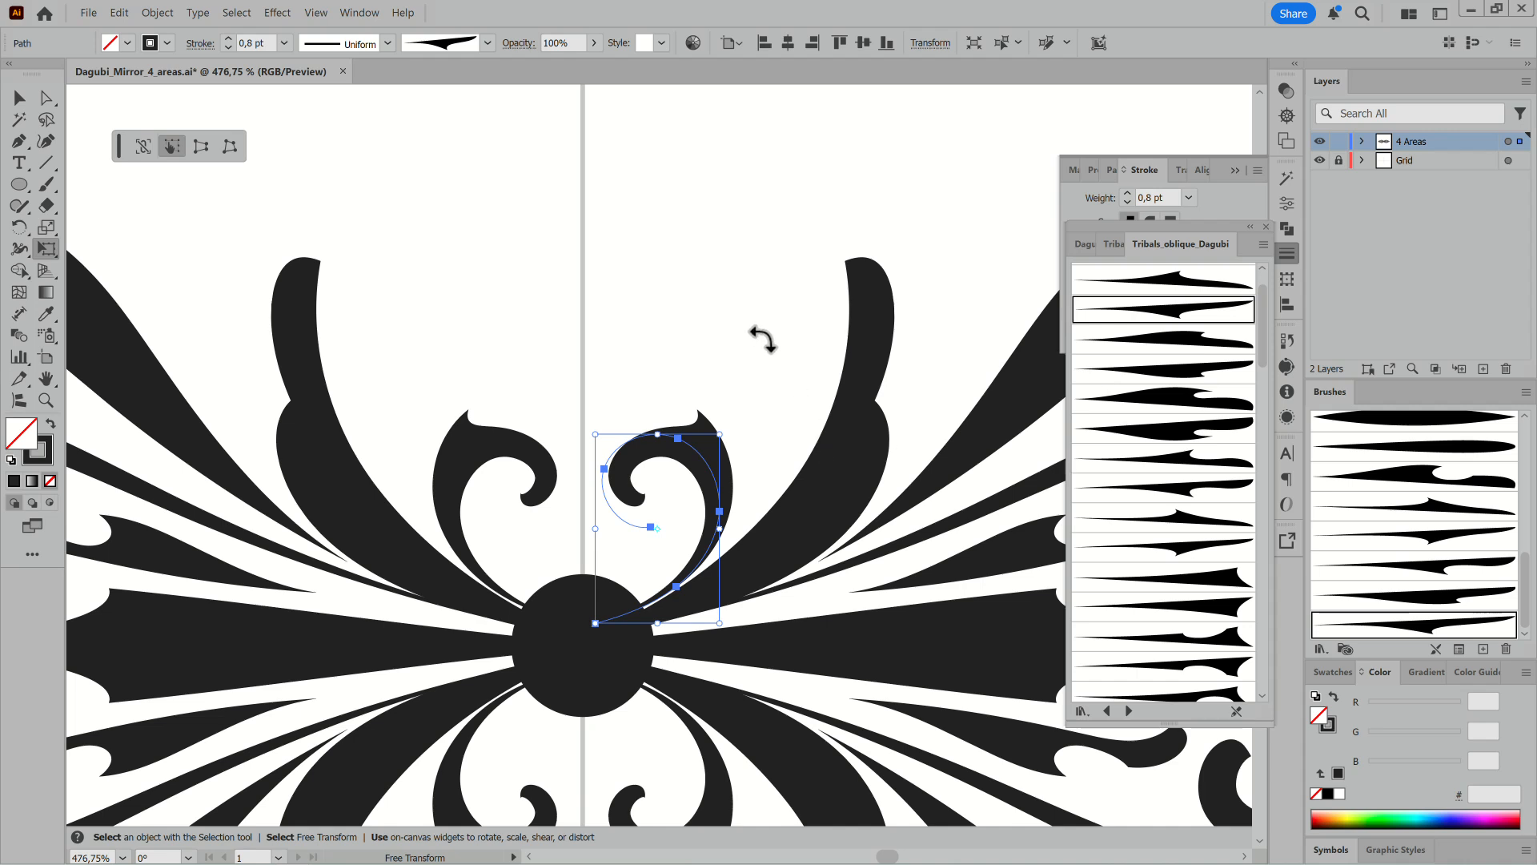
# Reshape the thorned curl's spiral by moving its inner anchor points and direction handles, and deselect it.
pyautogui.press('a')
pyautogui.click(651, 528)
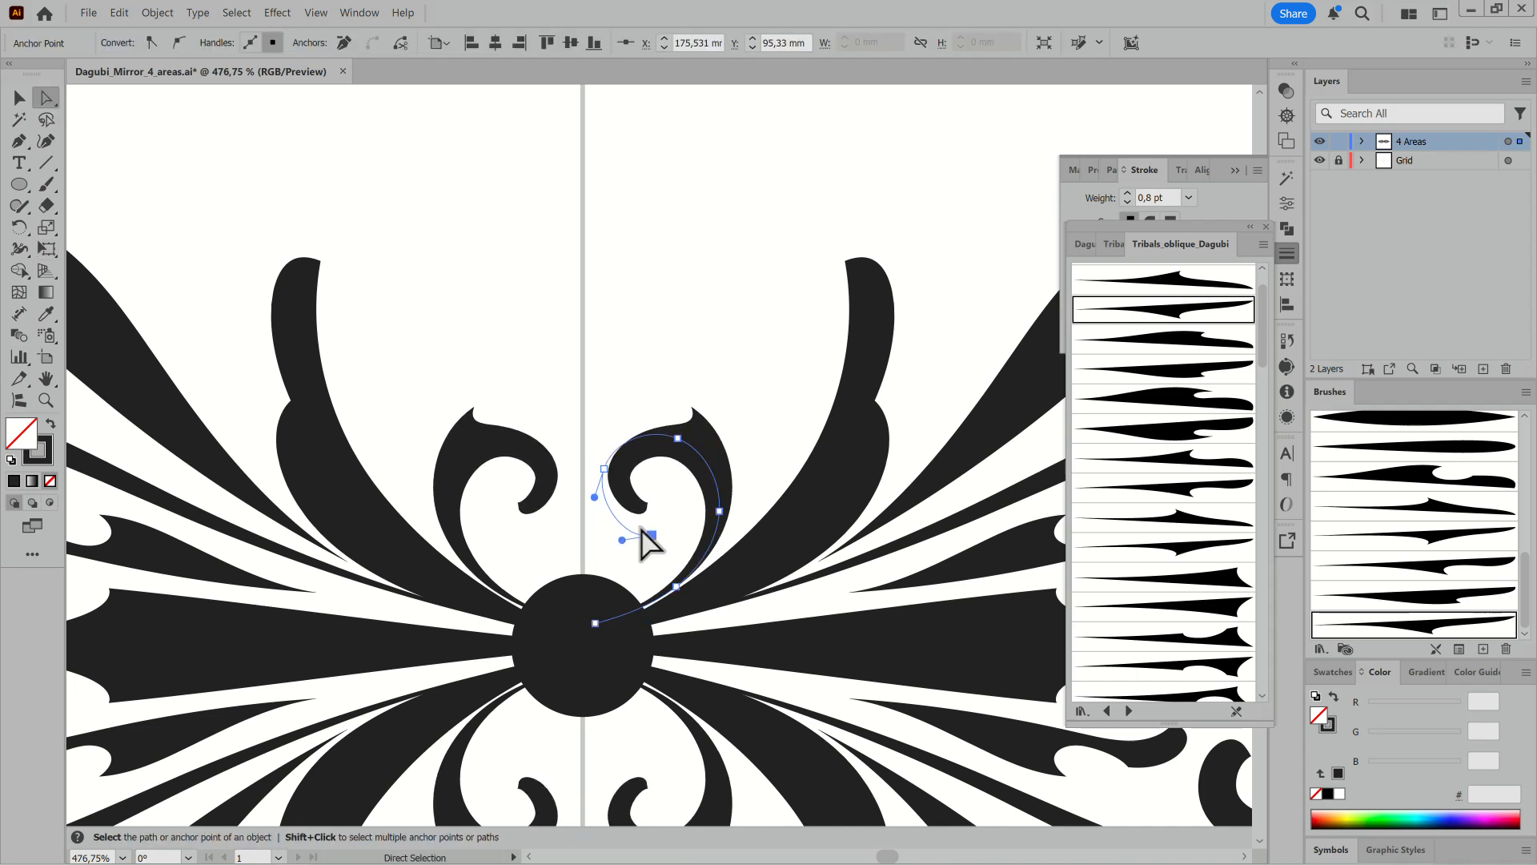
pyautogui.moveTo(643, 533)
pyautogui.mouseDown()
pyautogui.moveTo(606, 486)
pyautogui.moveTo(611, 559)
pyautogui.moveTo(614, 540)
pyautogui.mouseUp()
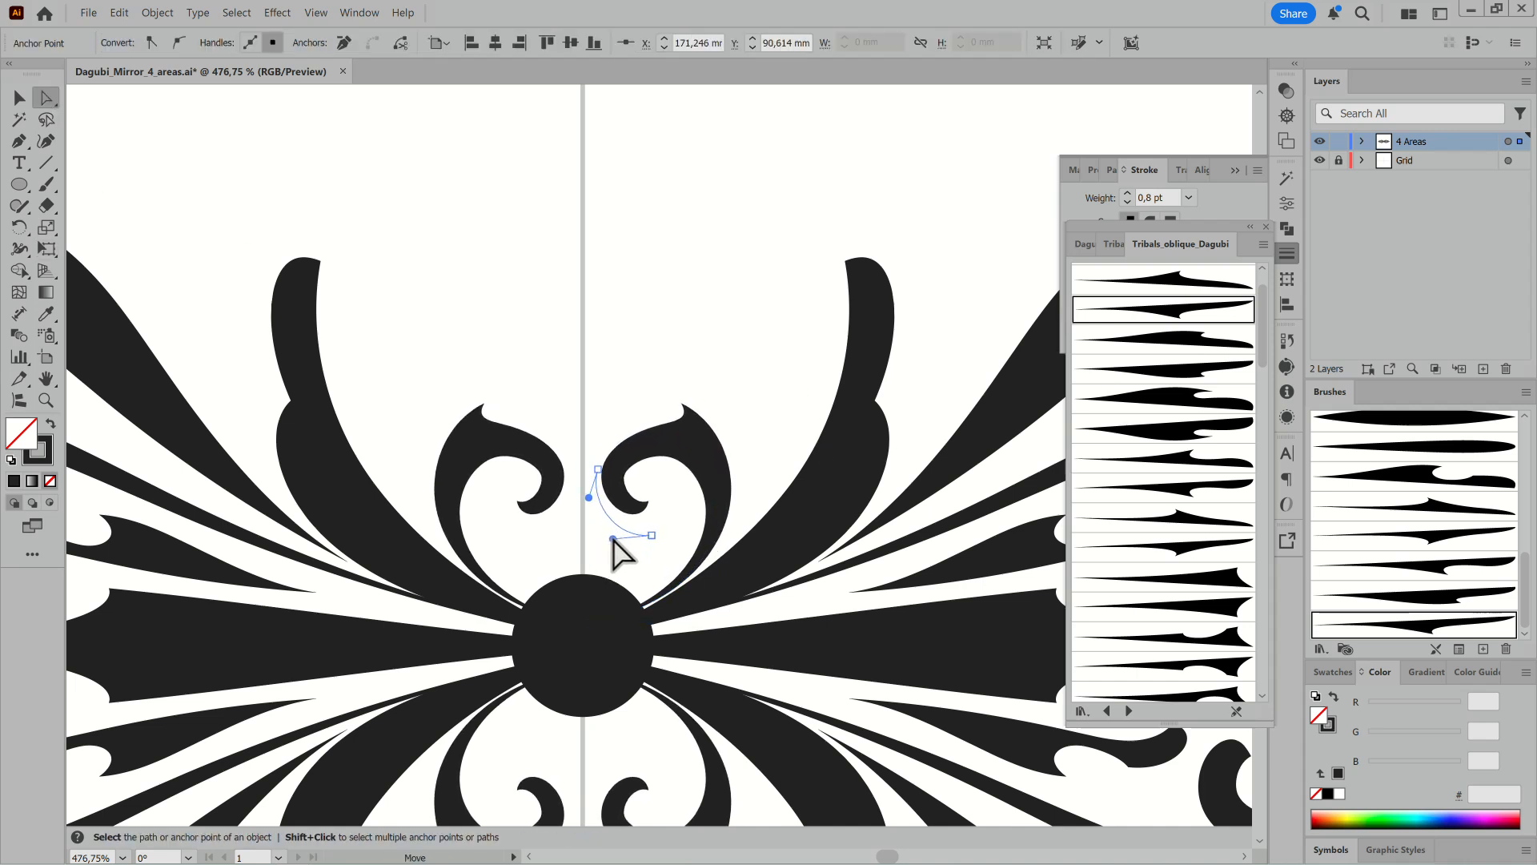
pyautogui.moveTo(598, 469); pyautogui.dragTo(645, 408)
pyautogui.moveTo(591, 489); pyautogui.dragTo(588, 493)
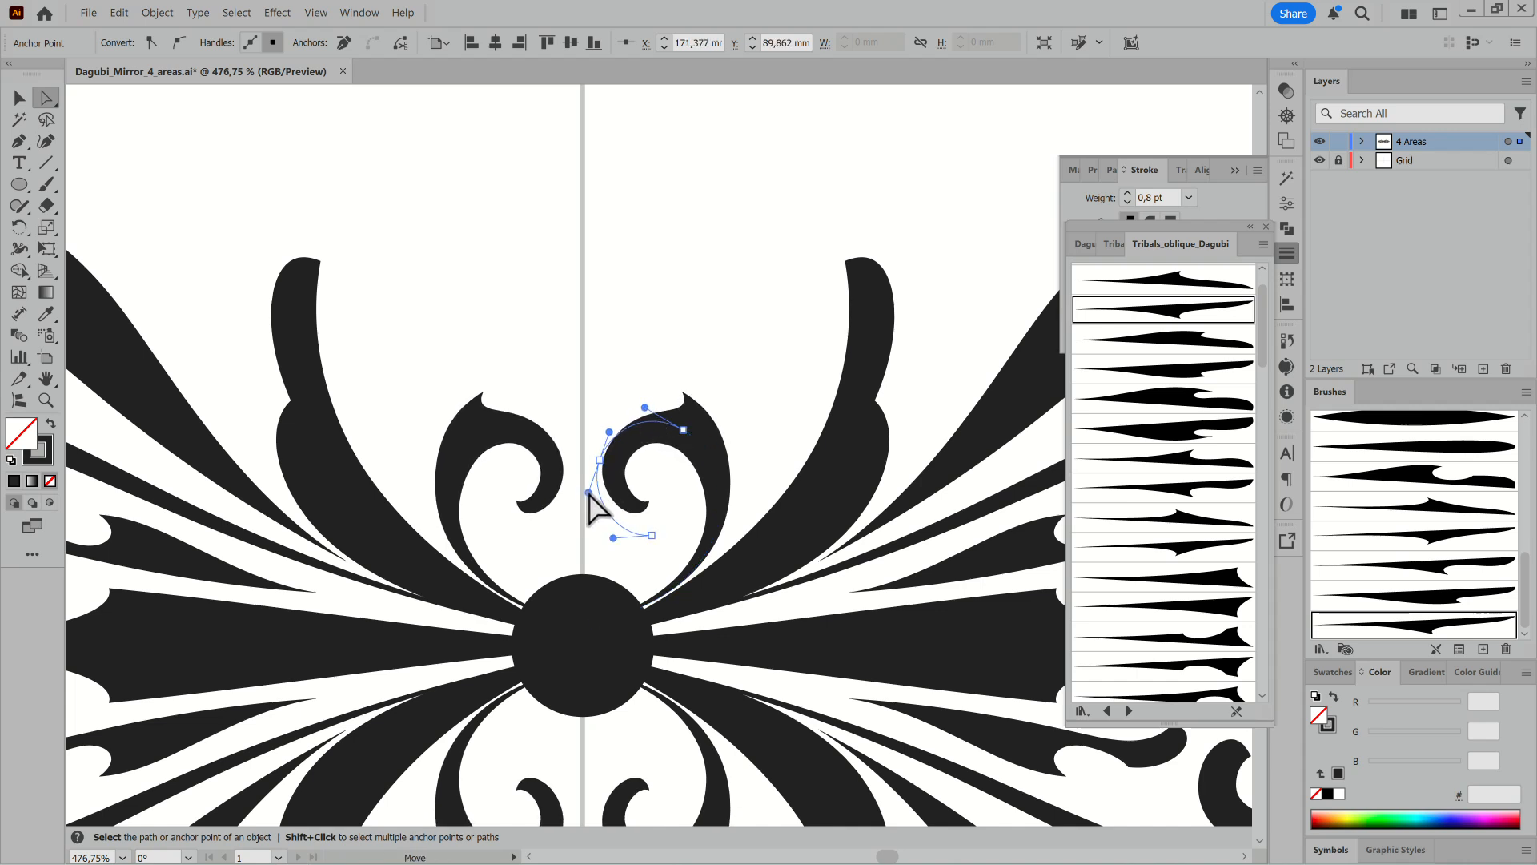
pyautogui.click(791, 366)
# Paint a large 0.8 pt curl around the thorned curl with the second smooth oblique brush.
pyautogui.click(47, 183)
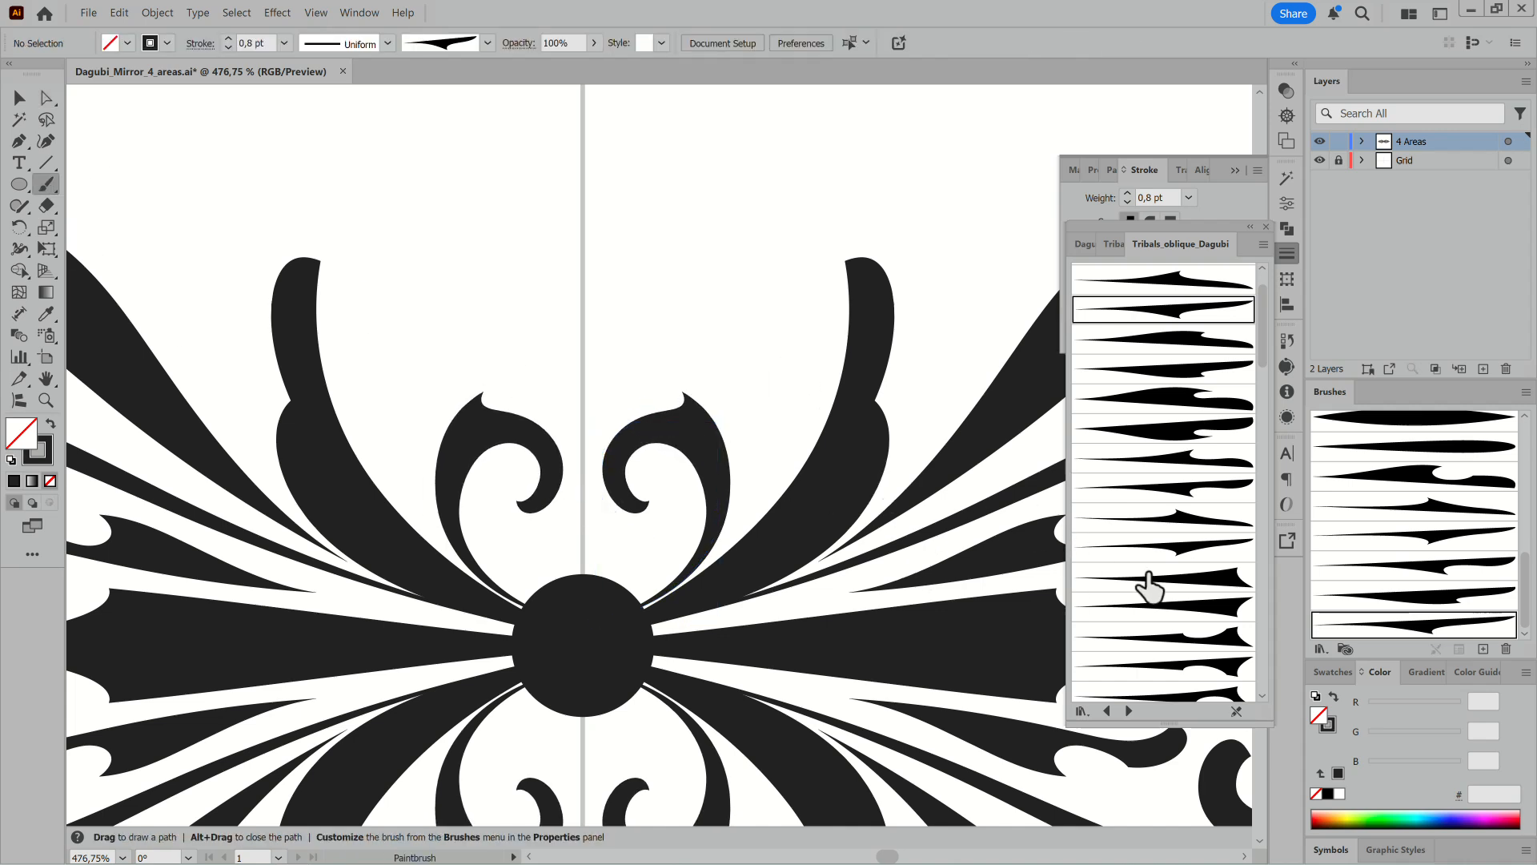
pyautogui.moveTo(1263, 325); pyautogui.dragTo(1262, 312)
pyautogui.click(1163, 307)
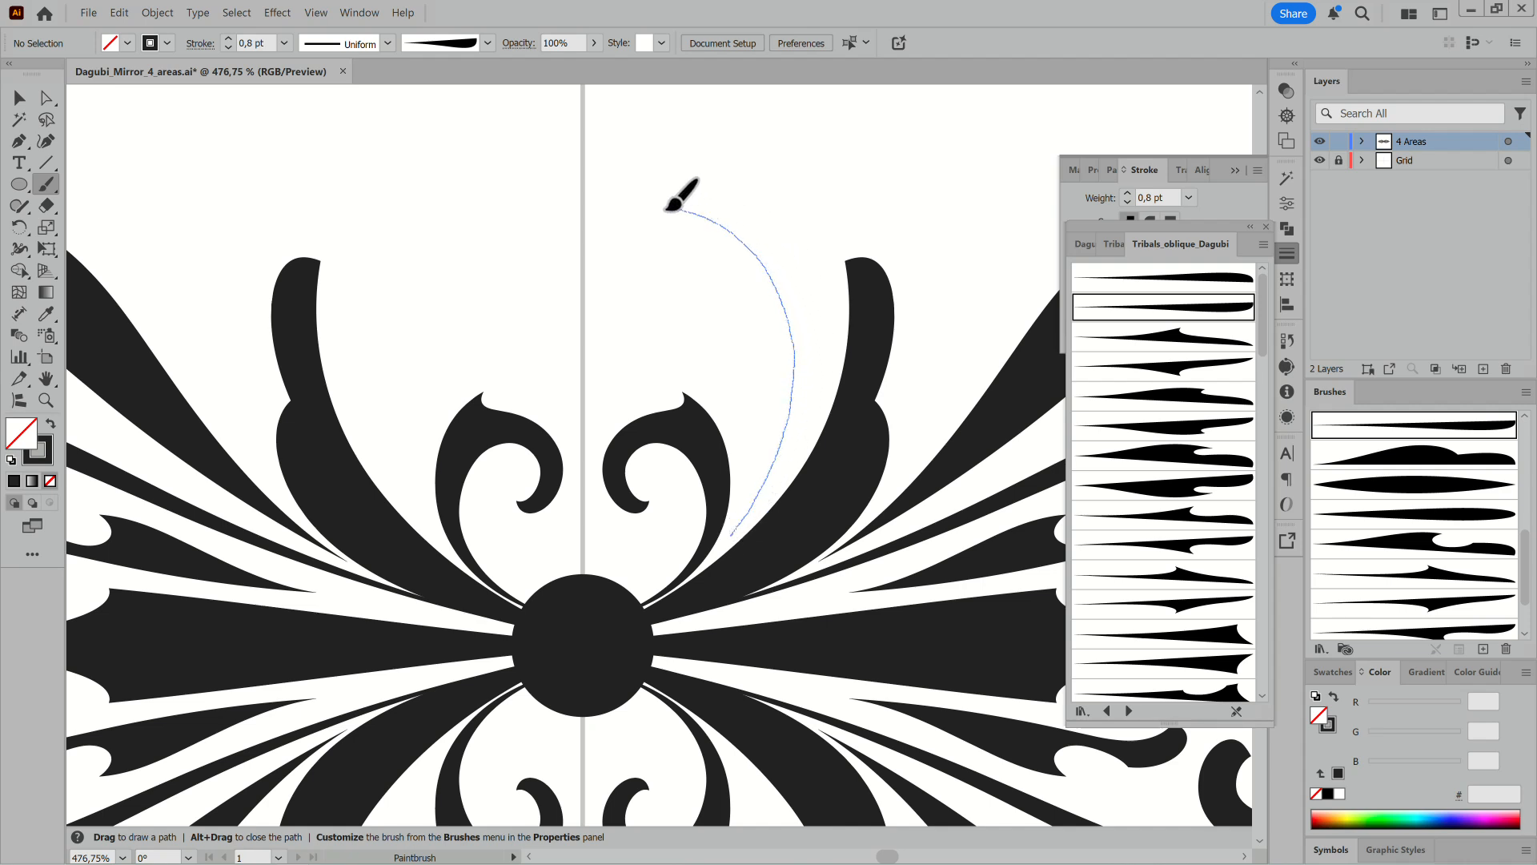
pyautogui.moveTo(683, 347); pyautogui.dragTo(687, 328)
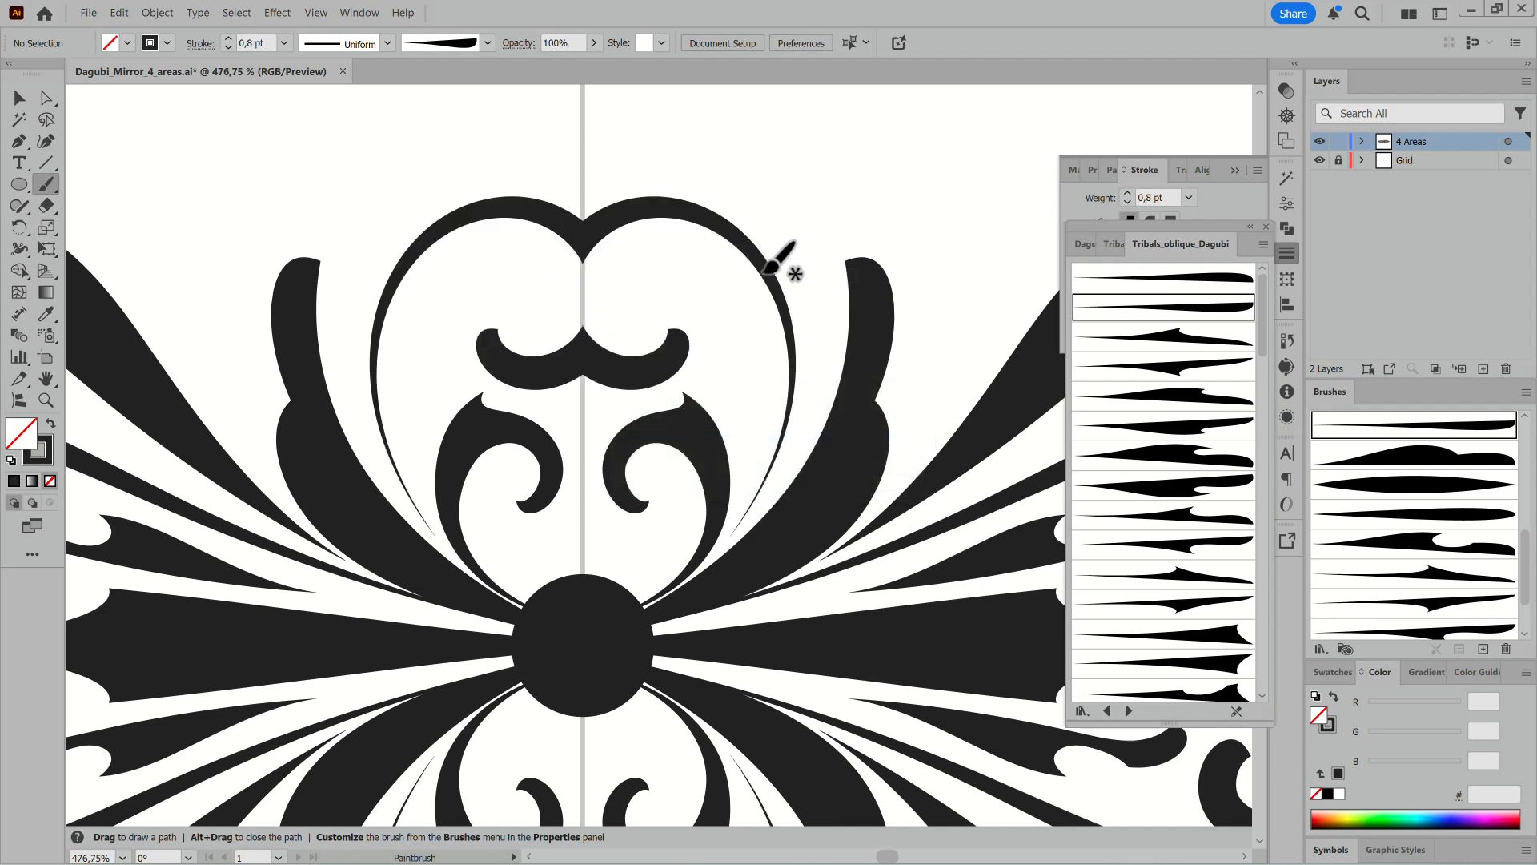
# Rotate the large curl outward with Free Transform so it meets its mirror image at the vertical axis, and deselect it.
pyautogui.keyDown('ctrl'); pyautogui.click(758, 267); pyautogui.keyUp('ctrl')
pyautogui.moveTo(871, 458)
pyautogui.mouseDown()
pyautogui.moveTo(844, 456)
pyautogui.moveTo(731, 538)
pyautogui.mouseUp()
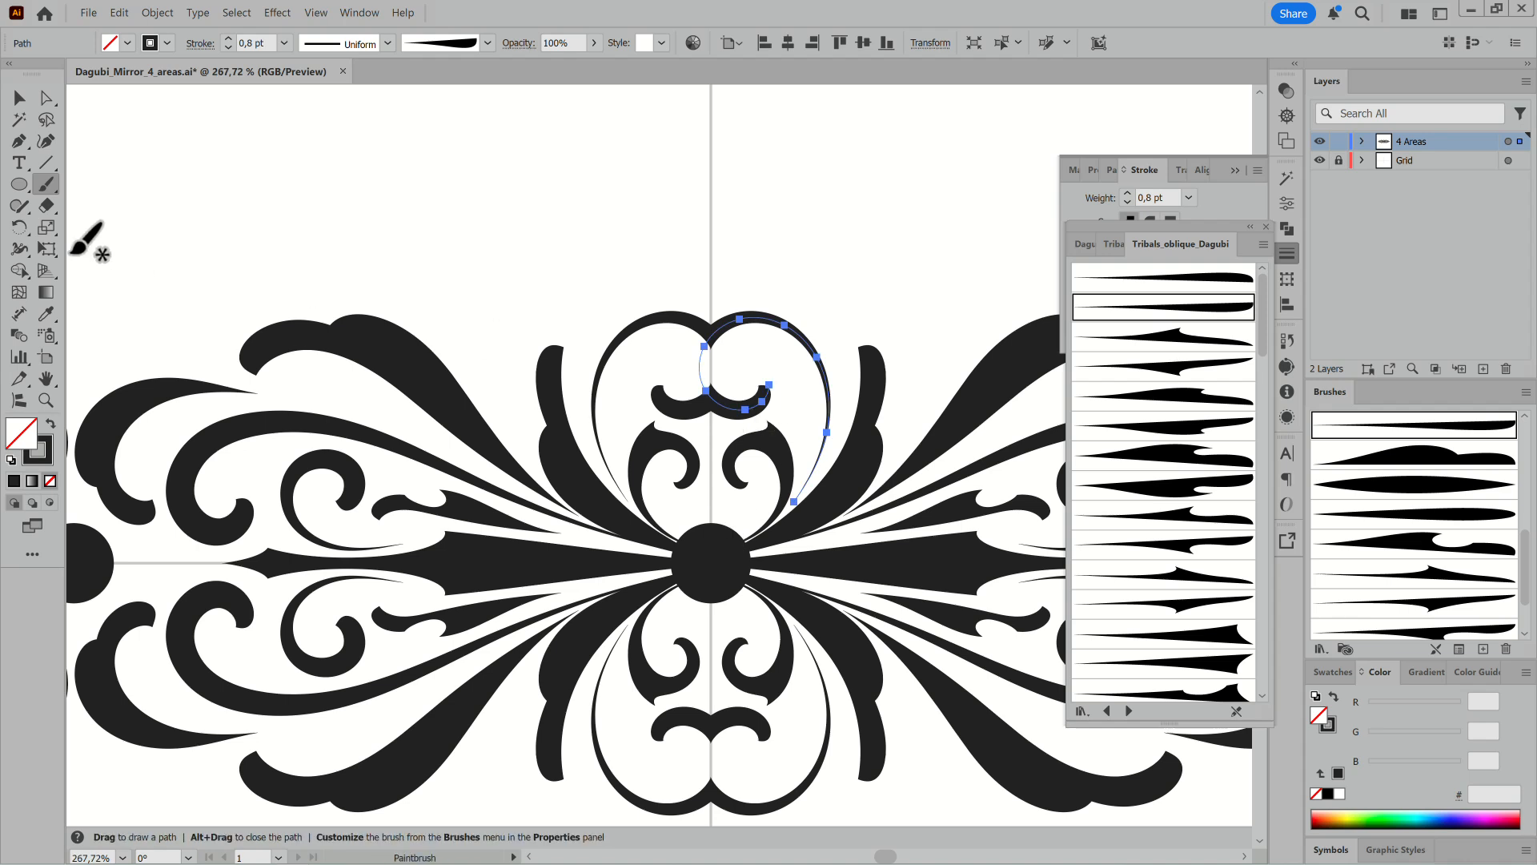
pyautogui.press('e')
pyautogui.moveTo(860, 277)
pyautogui.mouseDown()
pyautogui.moveTo(875, 302)
pyautogui.moveTo(854, 377)
pyautogui.moveTo(840, 361)
pyautogui.moveTo(865, 316)
pyautogui.moveTo(818, 333)
pyautogui.moveTo(879, 302)
pyautogui.moveTo(873, 348)
pyautogui.mouseUp()
pyautogui.keyDown('ctrl'); pyautogui.click(937, 244); pyautogui.keyUp('ctrl')
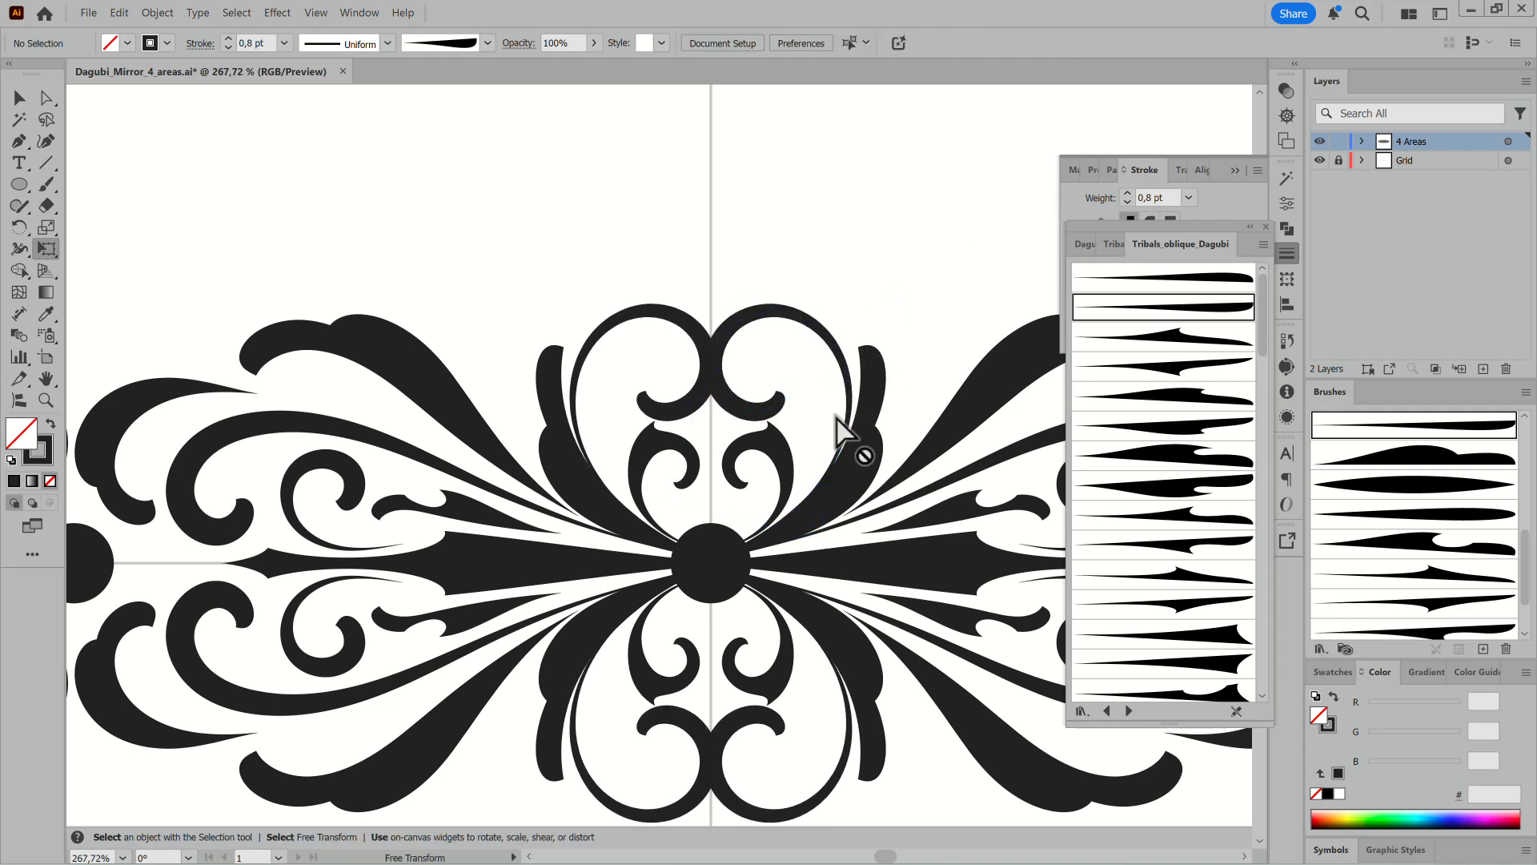
pyautogui.keyDown('ctrl'); pyautogui.click(781, 468); pyautogui.keyUp('ctrl')
pyautogui.keyDown('ctrl'); pyautogui.click(916, 268); pyautogui.keyUp('ctrl')
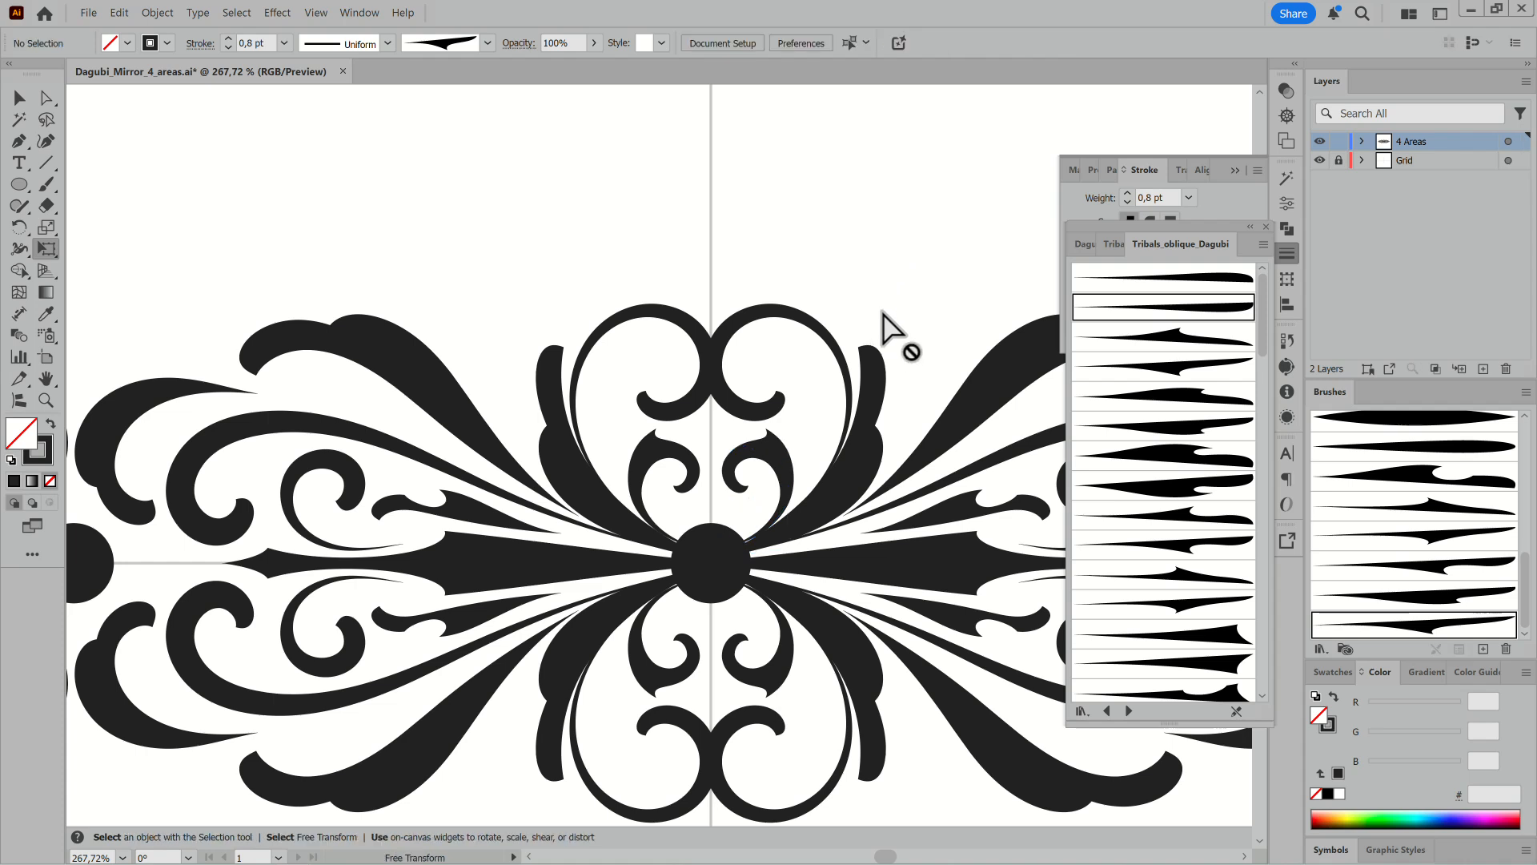
# Paint a vertical 0.8 pt teardrop on the vertical axis above the large curls with the long teardrop brush.
pyautogui.moveTo(1262, 321)
pyautogui.mouseDown()
pyautogui.moveTo(1248, 491)
pyautogui.moveTo(1201, 539)
pyautogui.mouseUp()
pyautogui.click(1201, 533)
pyautogui.click(46, 185)
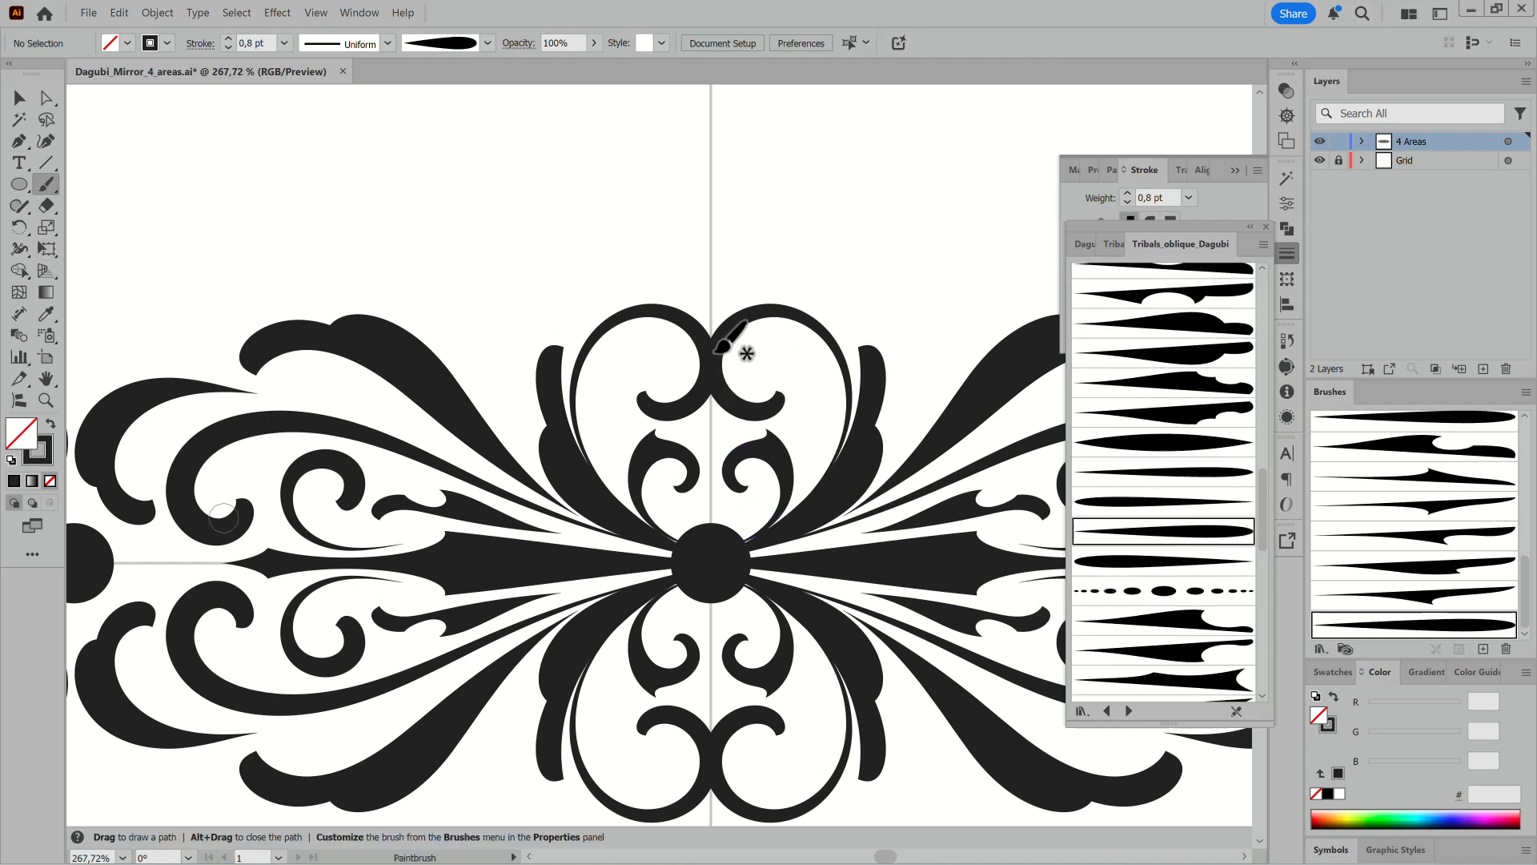
pyautogui.moveTo(708, 278); pyautogui.dragTo(711, 218)
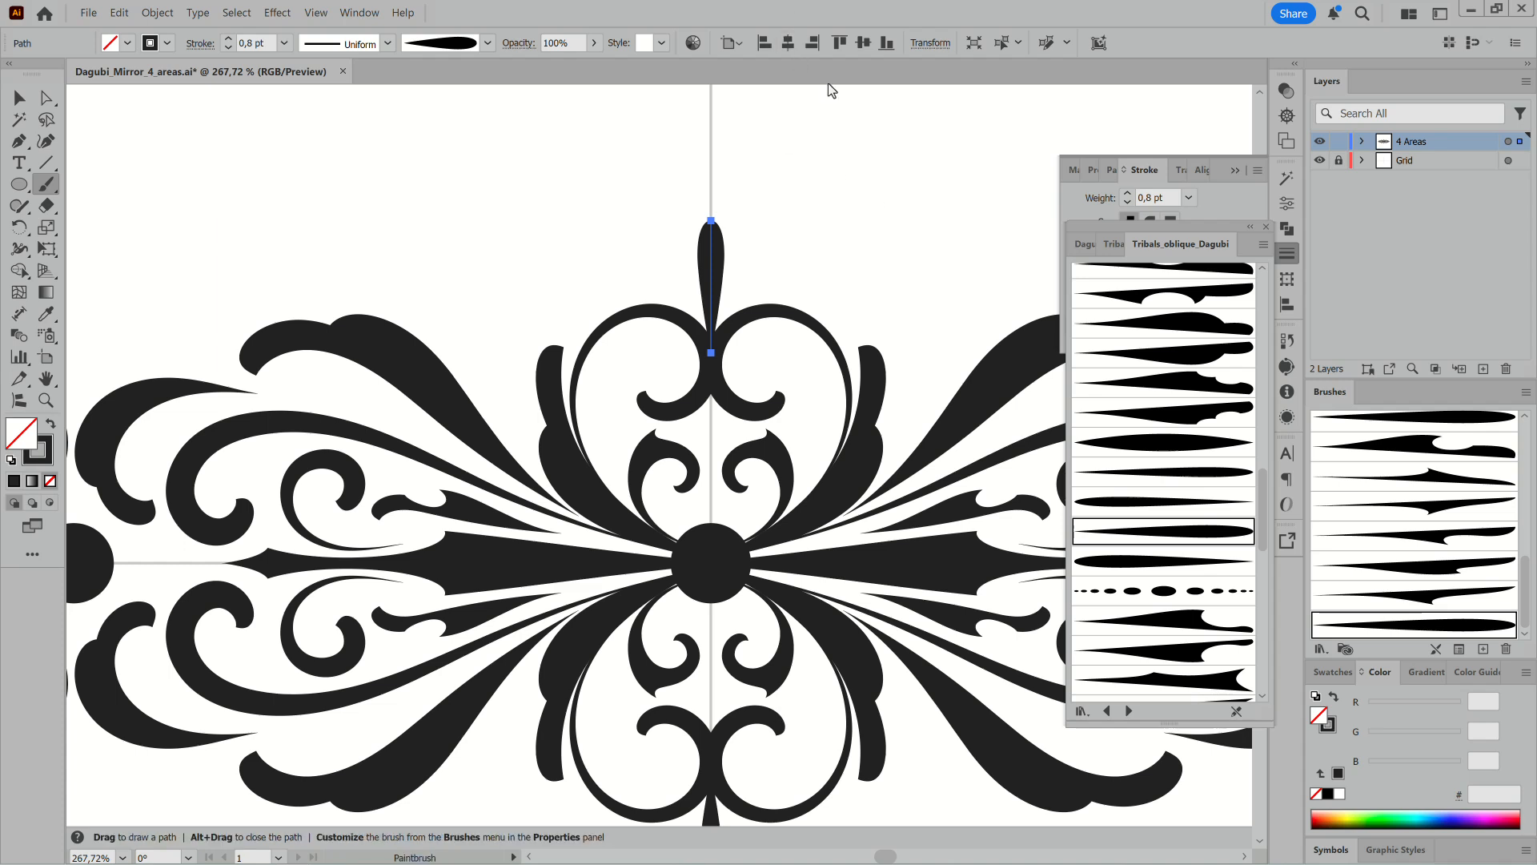
# Paint a small 0.8 pt curved leaf beside the vertical teardrop with the first smooth oblique brush.
pyautogui.moveTo(1263, 511); pyautogui.dragTo(1218, 302)
pyautogui.click(1204, 277)
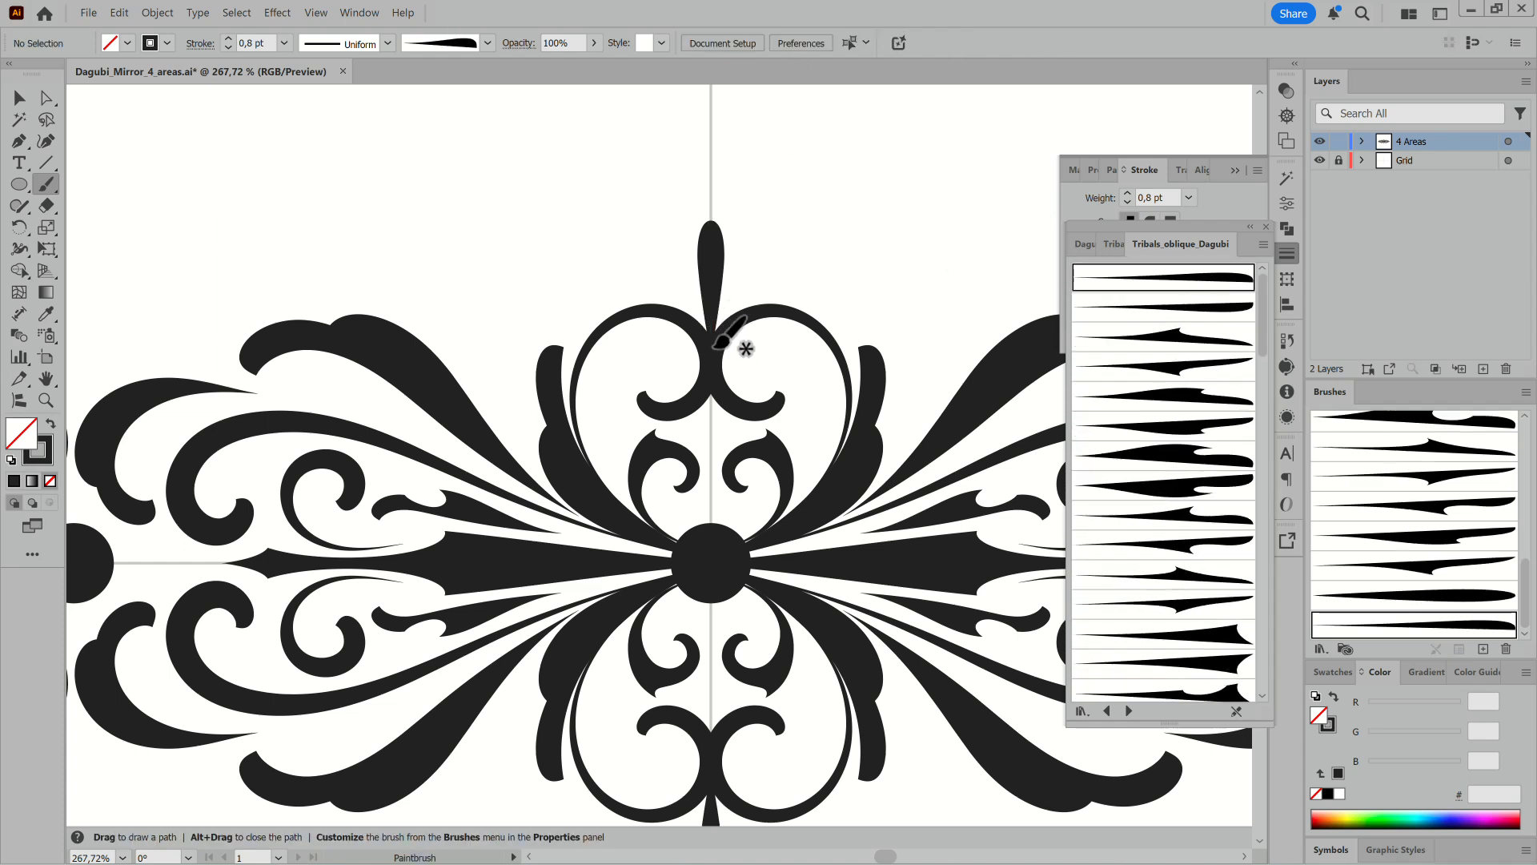
pyautogui.moveTo(766, 260); pyautogui.dragTo(768, 262)
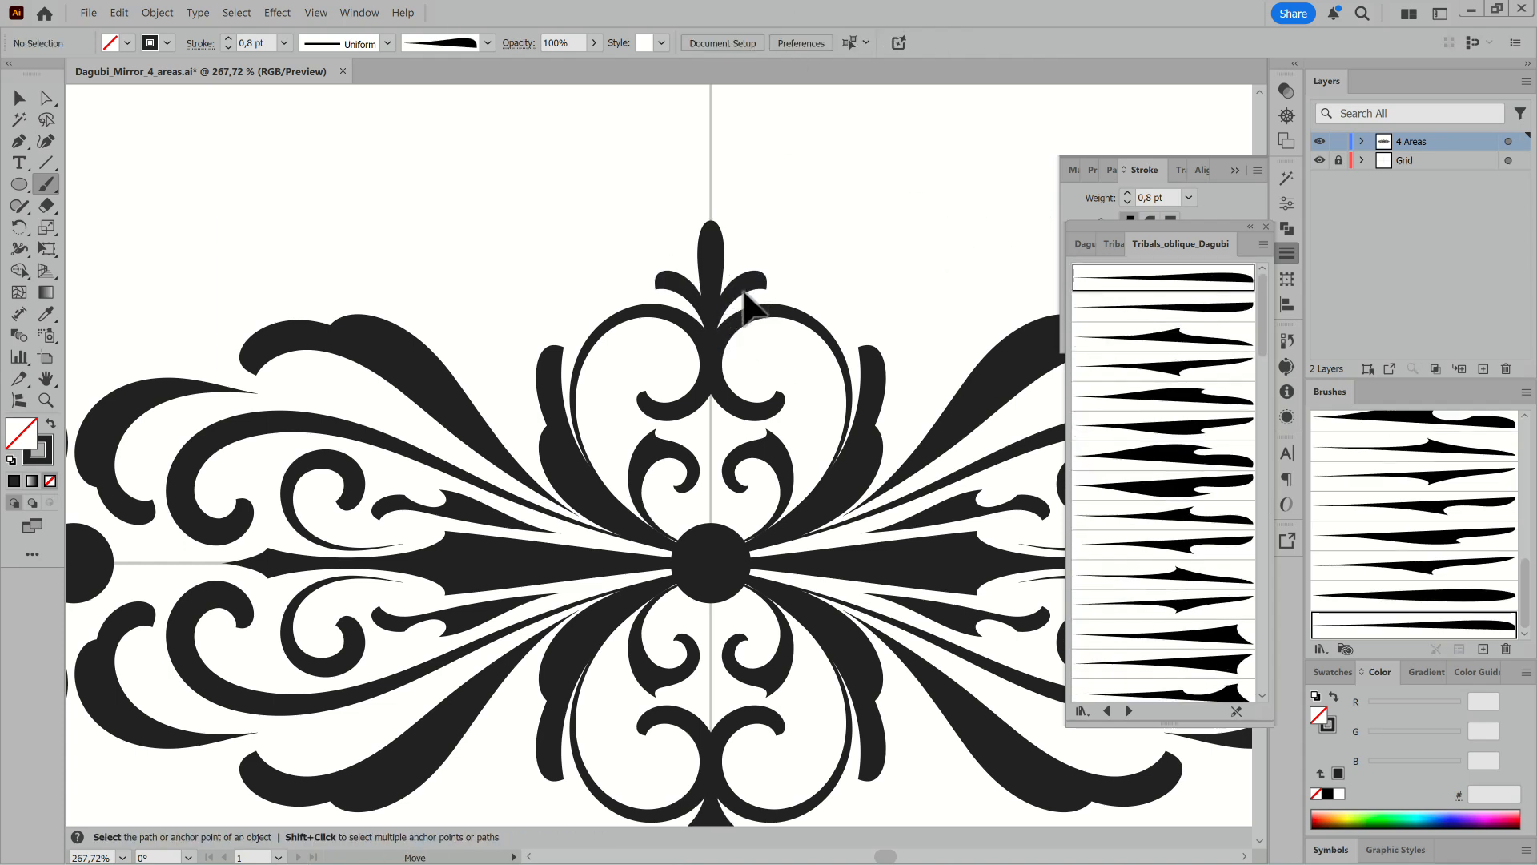
# Paint a 0.8 pt stroke between the large scalloped leaf and the thin branch with the first smooth oblique brush.
pyautogui.moveTo(939, 516); pyautogui.dragTo(857, 516)
pyautogui.moveTo(960, 532)
pyautogui.mouseDown()
pyautogui.moveTo(817, 480)
pyautogui.moveTo(764, 523)
pyautogui.mouseUp()
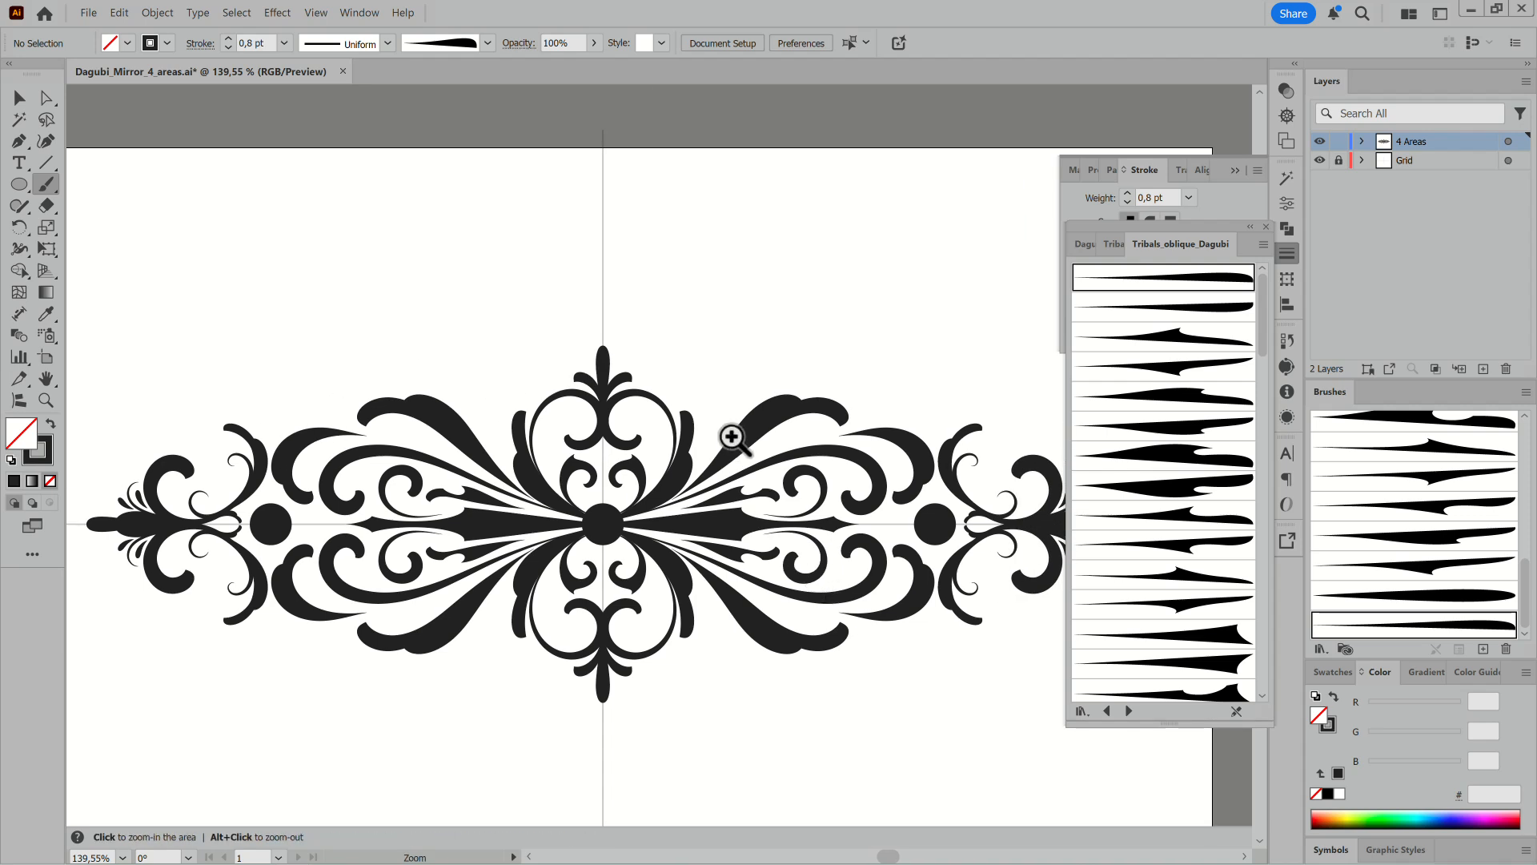
pyautogui.moveTo(736, 435); pyautogui.dragTo(816, 439)
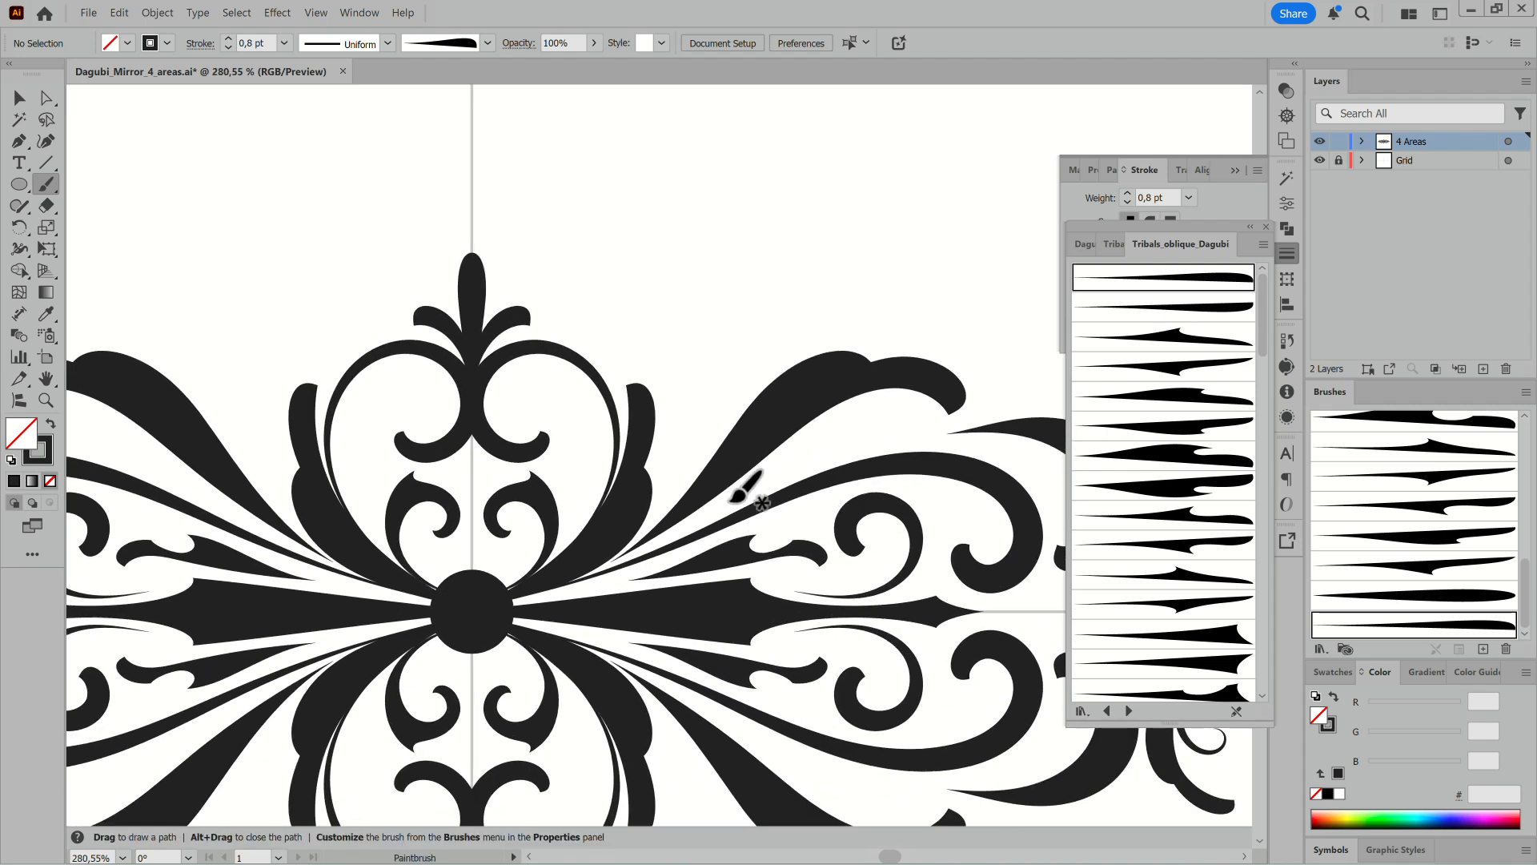
pyautogui.moveTo(865, 438); pyautogui.dragTo(918, 429)
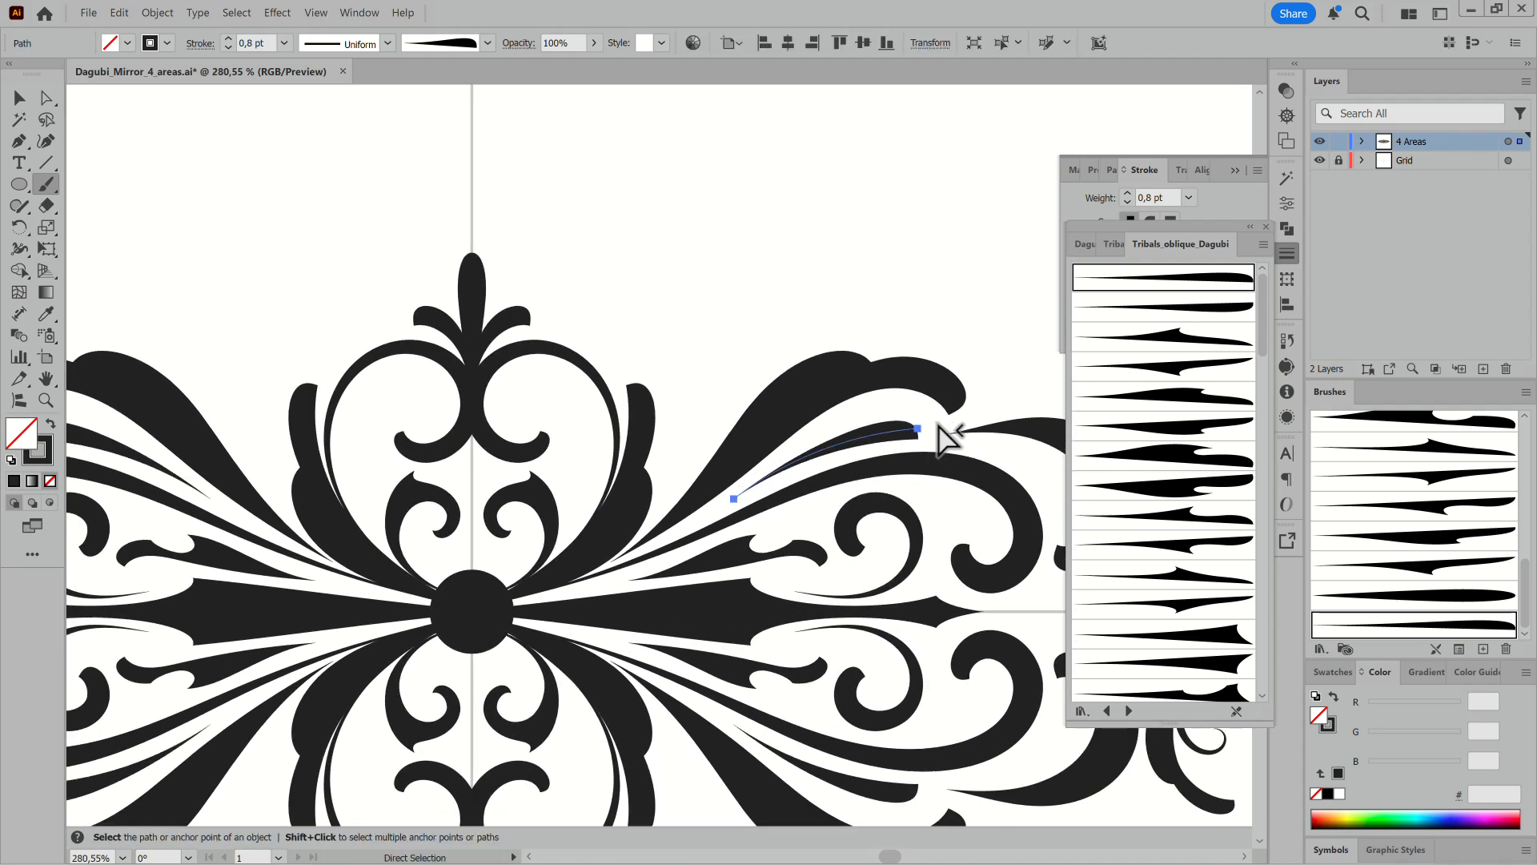
# Rotate the new stroke under the large scalloped leaf slightly with Free Transform and deselect it.
pyautogui.press('e')
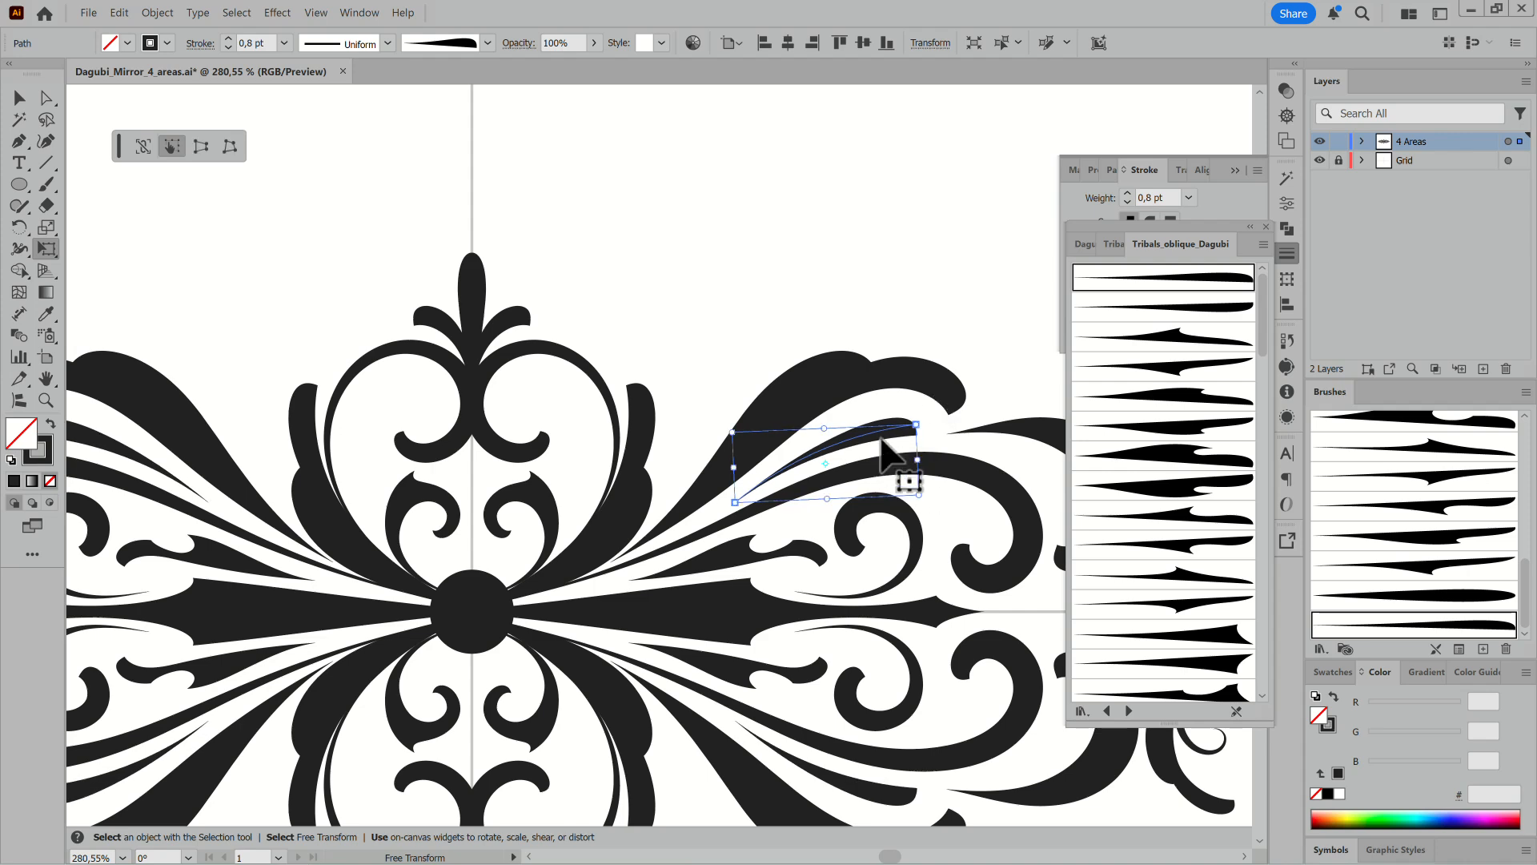
pyautogui.keyDown('ctrl'); pyautogui.click(988, 296); pyautogui.keyUp('ctrl')
pyautogui.moveTo(939, 533); pyautogui.dragTo(809, 377)
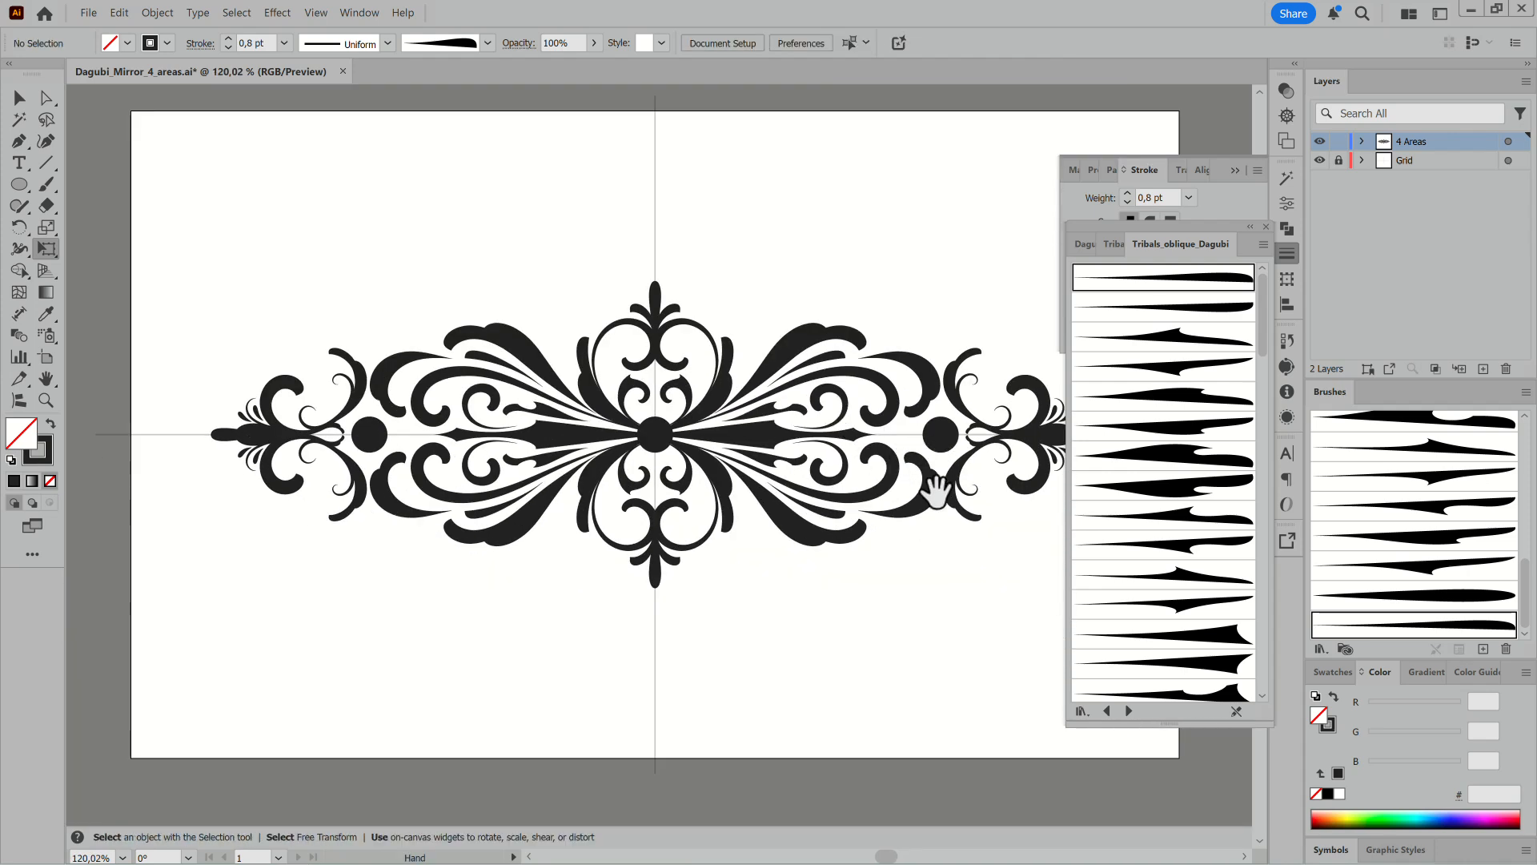
pyautogui.moveTo(937, 541); pyautogui.dragTo(852, 586)
pyautogui.moveTo(821, 405); pyautogui.dragTo(1000, 456)
pyautogui.keyDown('ctrl'); pyautogui.click(829, 432); pyautogui.keyUp('ctrl')
pyautogui.hotkey('ctrl', 'shift', 'a')
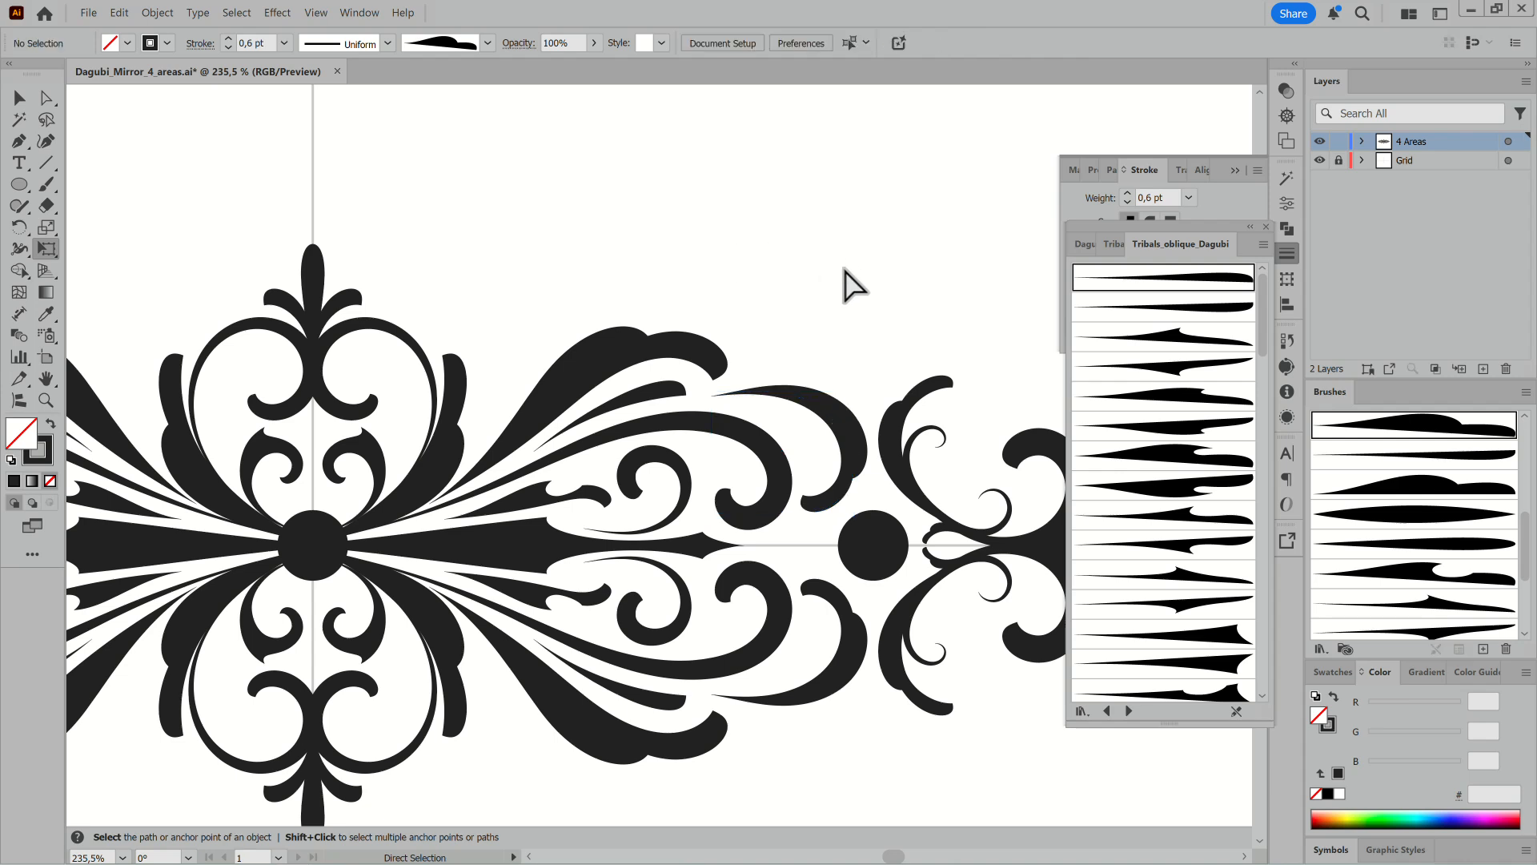
# Paint a thin 0.2 pt curl growing from the upper edge of the large scalloped leaf with the elliptical brush tapered at both ends.
pyautogui.keyDown('ctrl'); pyautogui.click(937, 447); pyautogui.keyUp('ctrl')
pyautogui.hotkey('ctrl', 'shift', 'a')
pyautogui.moveTo(524, 342); pyautogui.dragTo(693, 401)
pyautogui.moveTo(693, 401)
pyautogui.mouseDown()
pyautogui.moveTo(841, 456)
pyautogui.moveTo(889, 456)
pyautogui.mouseUp()
pyautogui.click(50, 185)
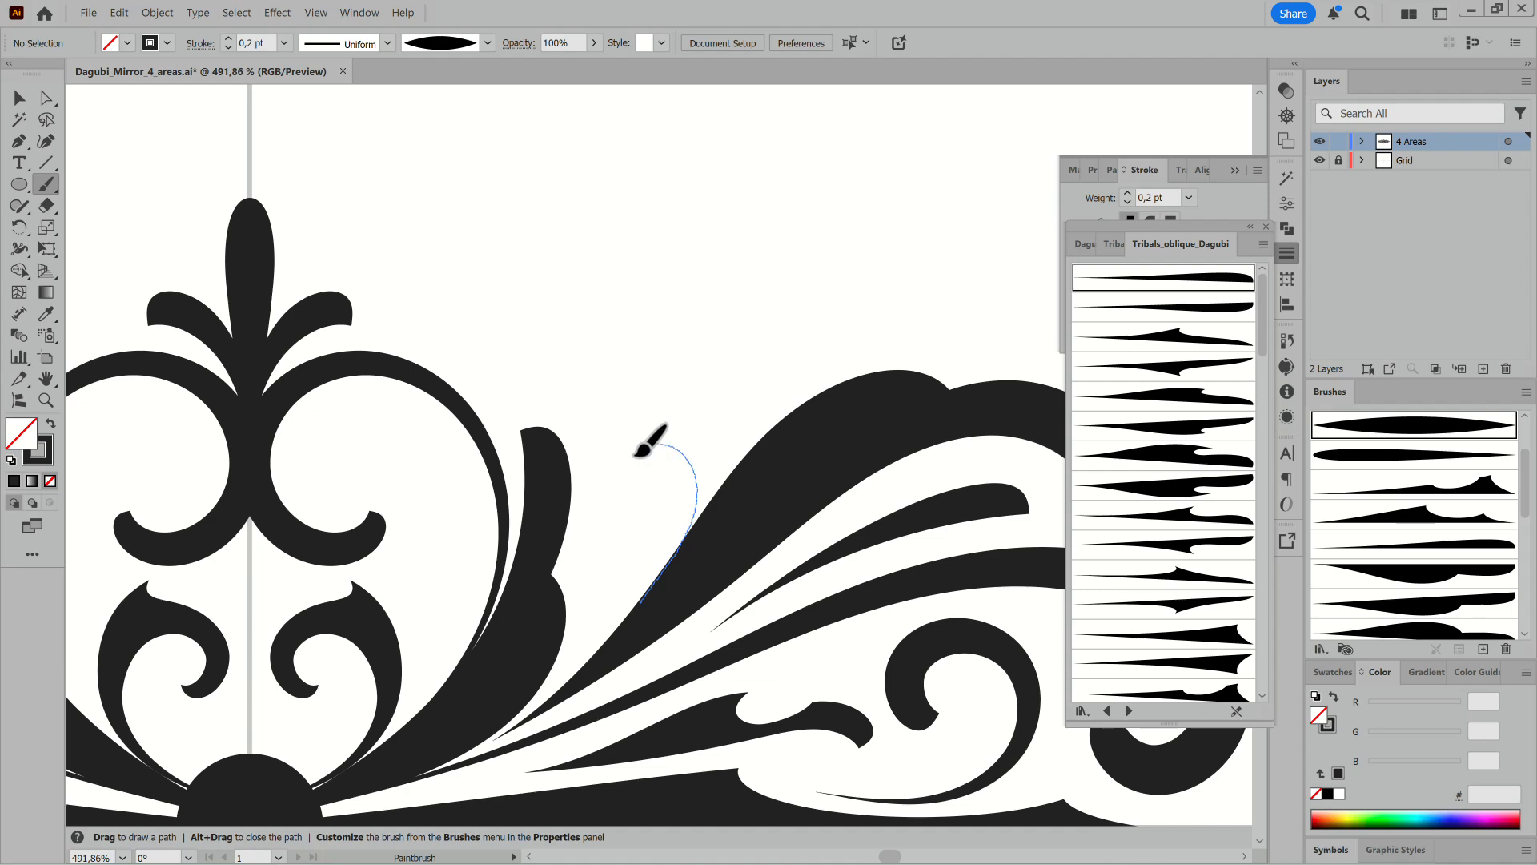
pyautogui.moveTo(655, 488); pyautogui.dragTo(655, 487)
# Paint a slender 0.1 pt tendril between the new small curl and the large scalloped leaf, replacing a first 0.2 pt attempt.
pyautogui.moveTo(778, 535); pyautogui.dragTo(353, 553)
pyautogui.moveTo(803, 583); pyautogui.dragTo(1145, 583)
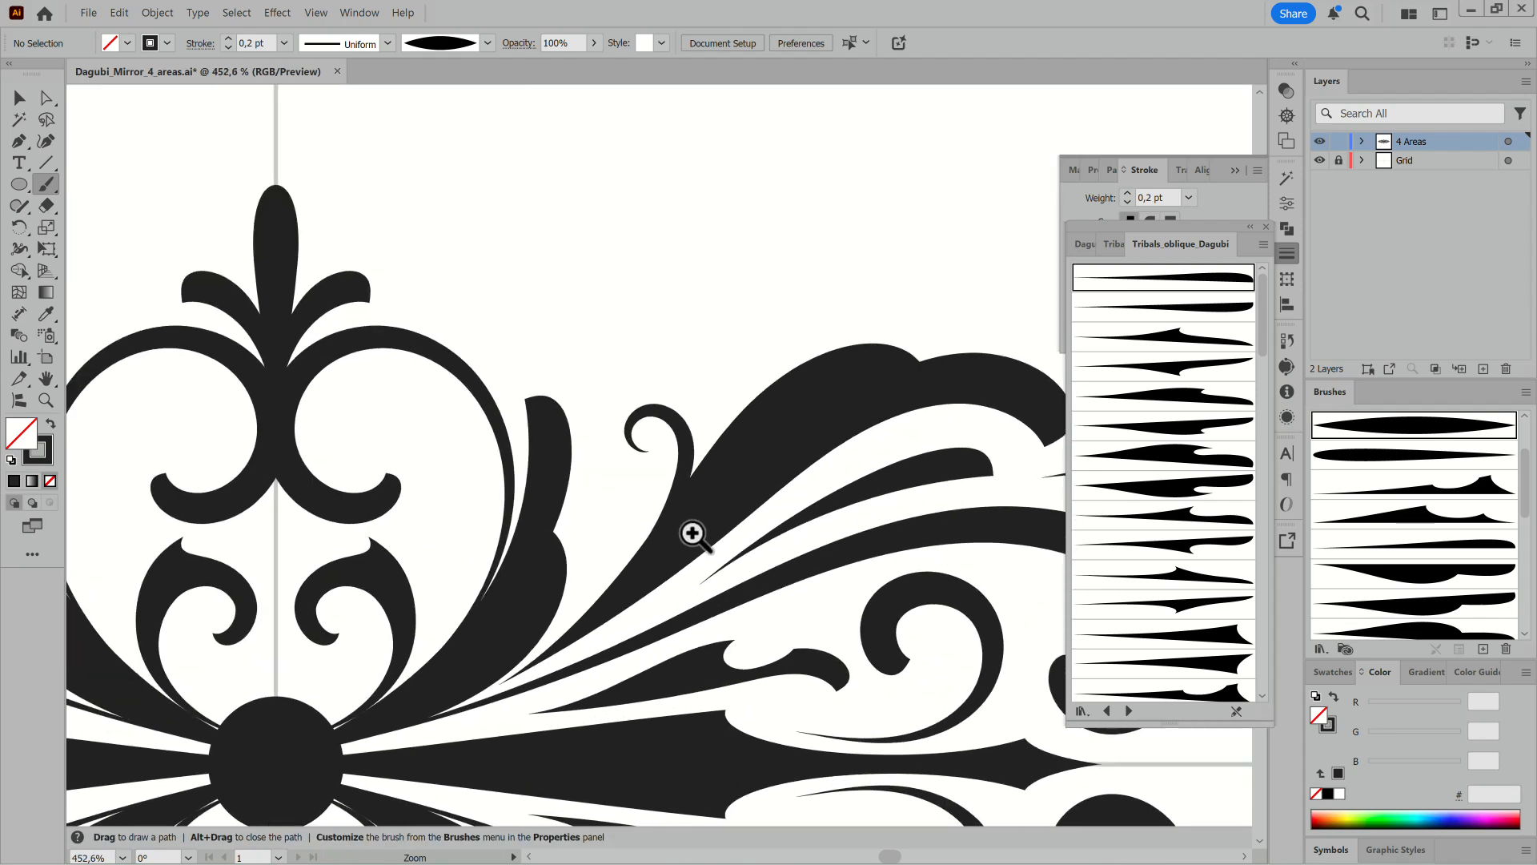
pyautogui.moveTo(690, 531)
pyautogui.mouseDown()
pyautogui.moveTo(771, 532)
pyautogui.moveTo(591, 607)
pyautogui.mouseUp()
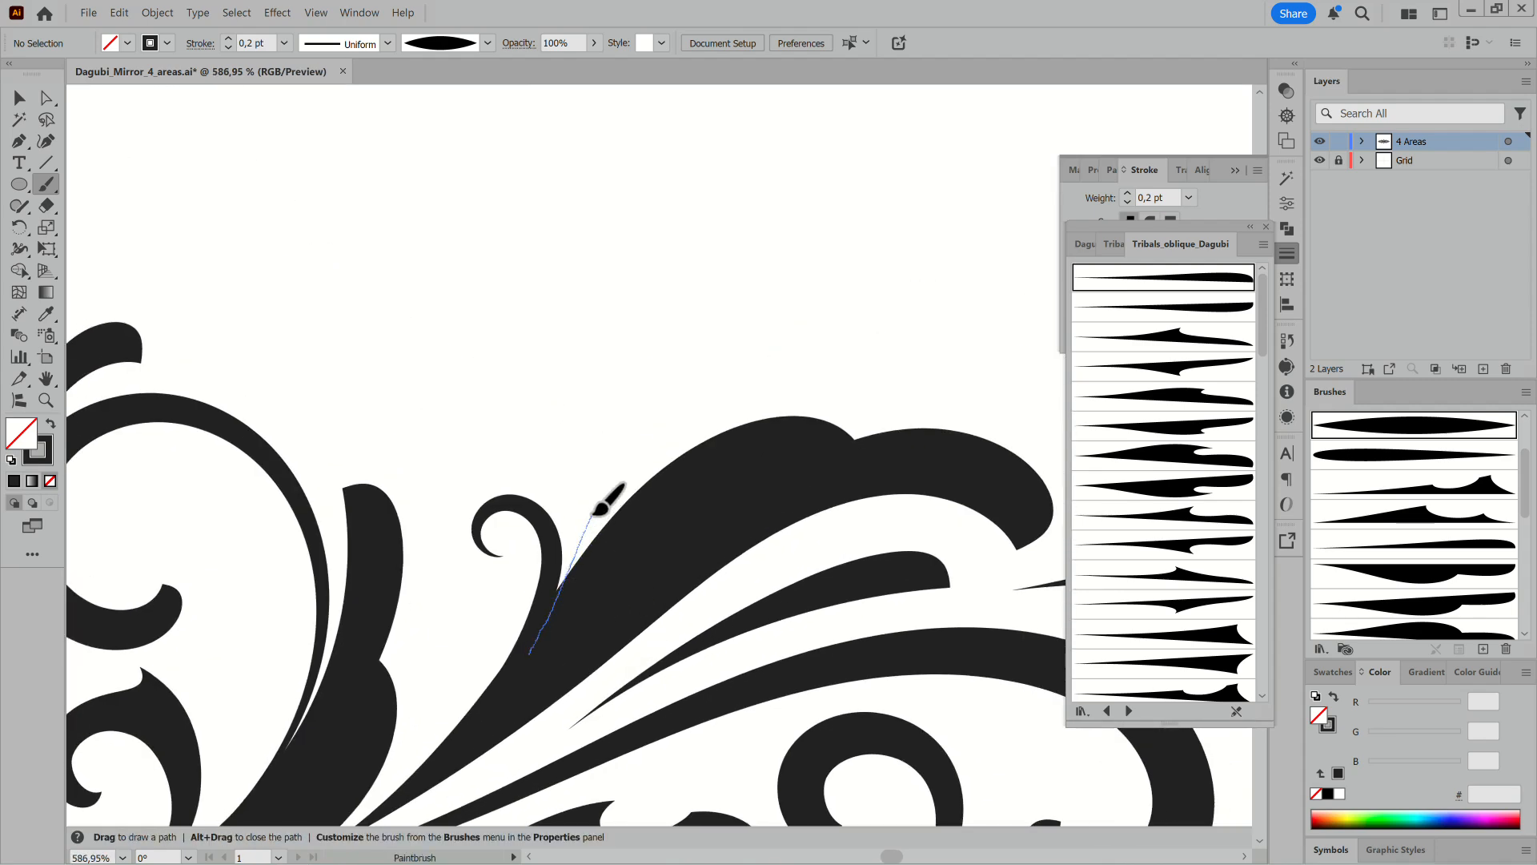
pyautogui.moveTo(672, 422); pyautogui.dragTo(674, 422)
pyautogui.hotkey('ctrl', 'z')
pyautogui.click(228, 50)
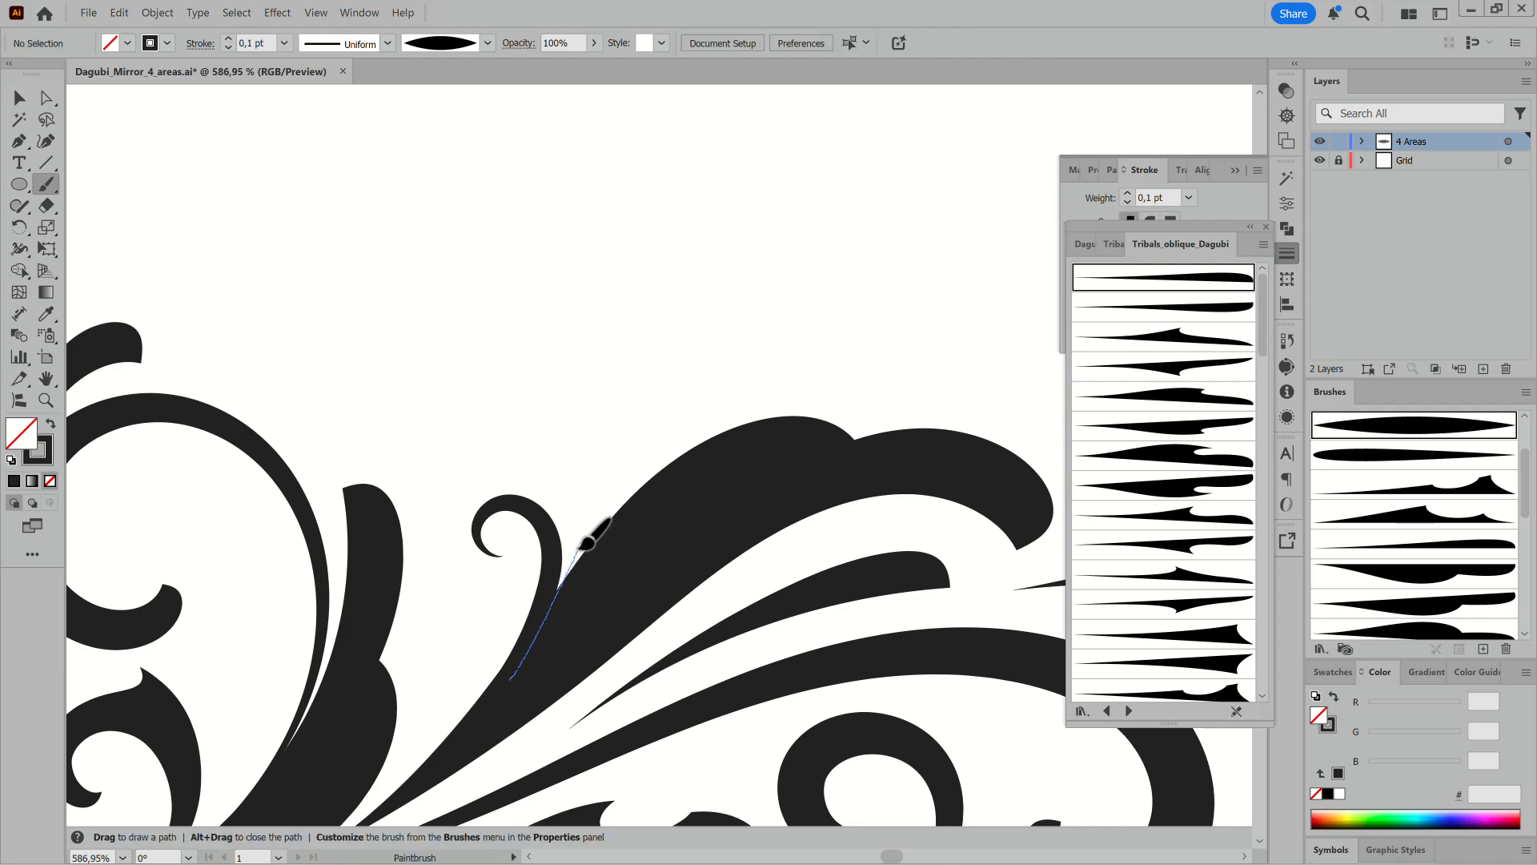
pyautogui.moveTo(675, 419); pyautogui.dragTo(699, 433)
# Paint a small 0.1 pt spiral branching off the inner edge of the long curled branch below the large leaf.
pyautogui.moveTo(755, 577)
pyautogui.mouseDown()
pyautogui.moveTo(683, 651)
pyautogui.moveTo(611, 422)
pyautogui.mouseUp()
pyautogui.moveTo(793, 399); pyautogui.dragTo(895, 513)
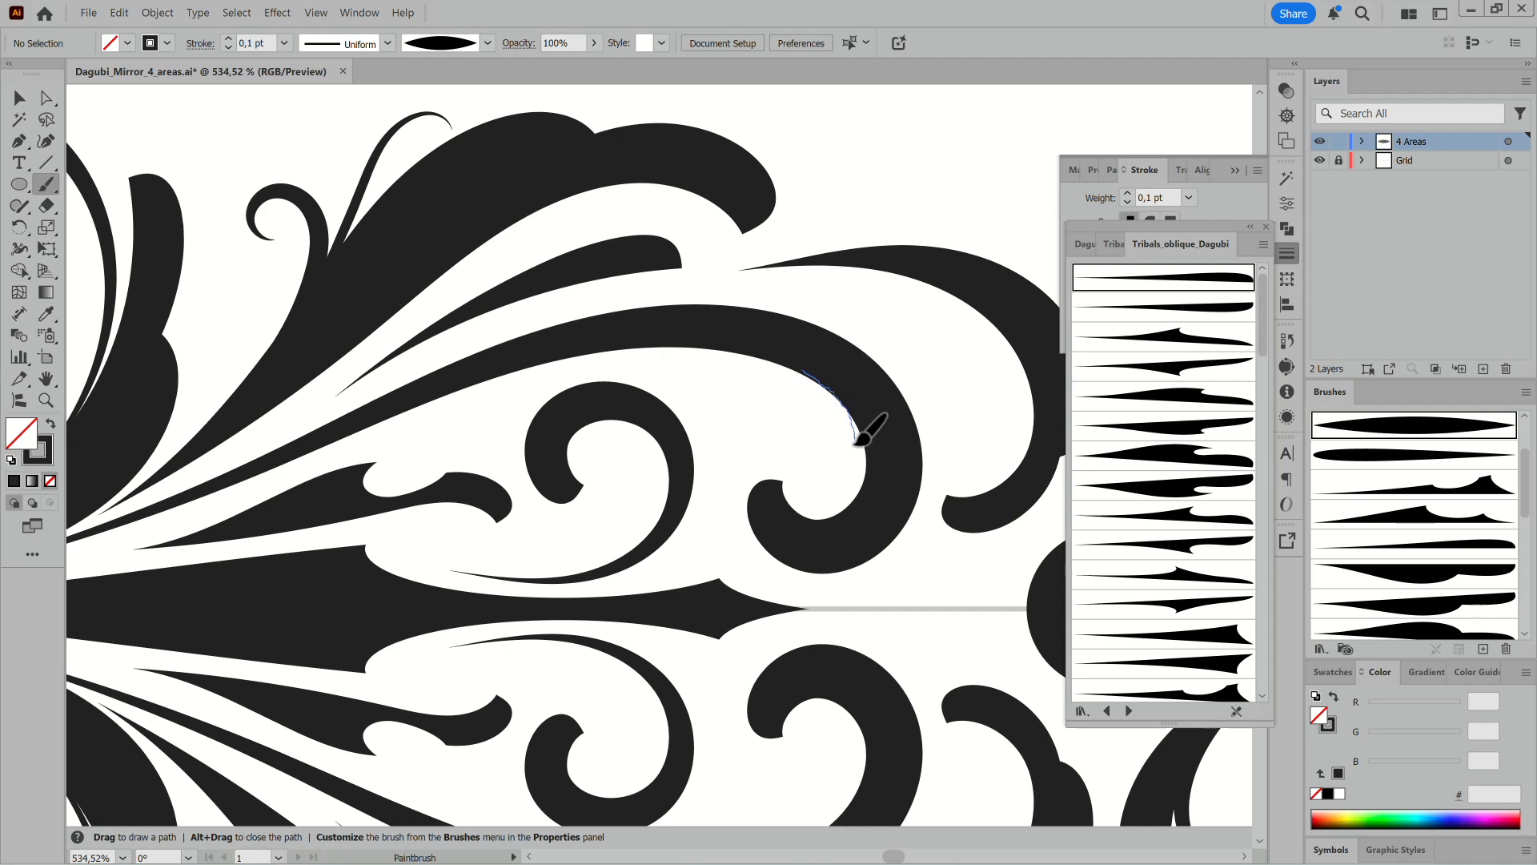
pyautogui.moveTo(815, 461); pyautogui.dragTo(821, 441)
# Paint a thin 0.1 pt spiral inside the outer scalloped curl, nudge it slightly downward, and deselect it.
pyautogui.moveTo(964, 459)
pyautogui.mouseDown()
pyautogui.moveTo(734, 434)
pyautogui.moveTo(740, 398)
pyautogui.mouseUp()
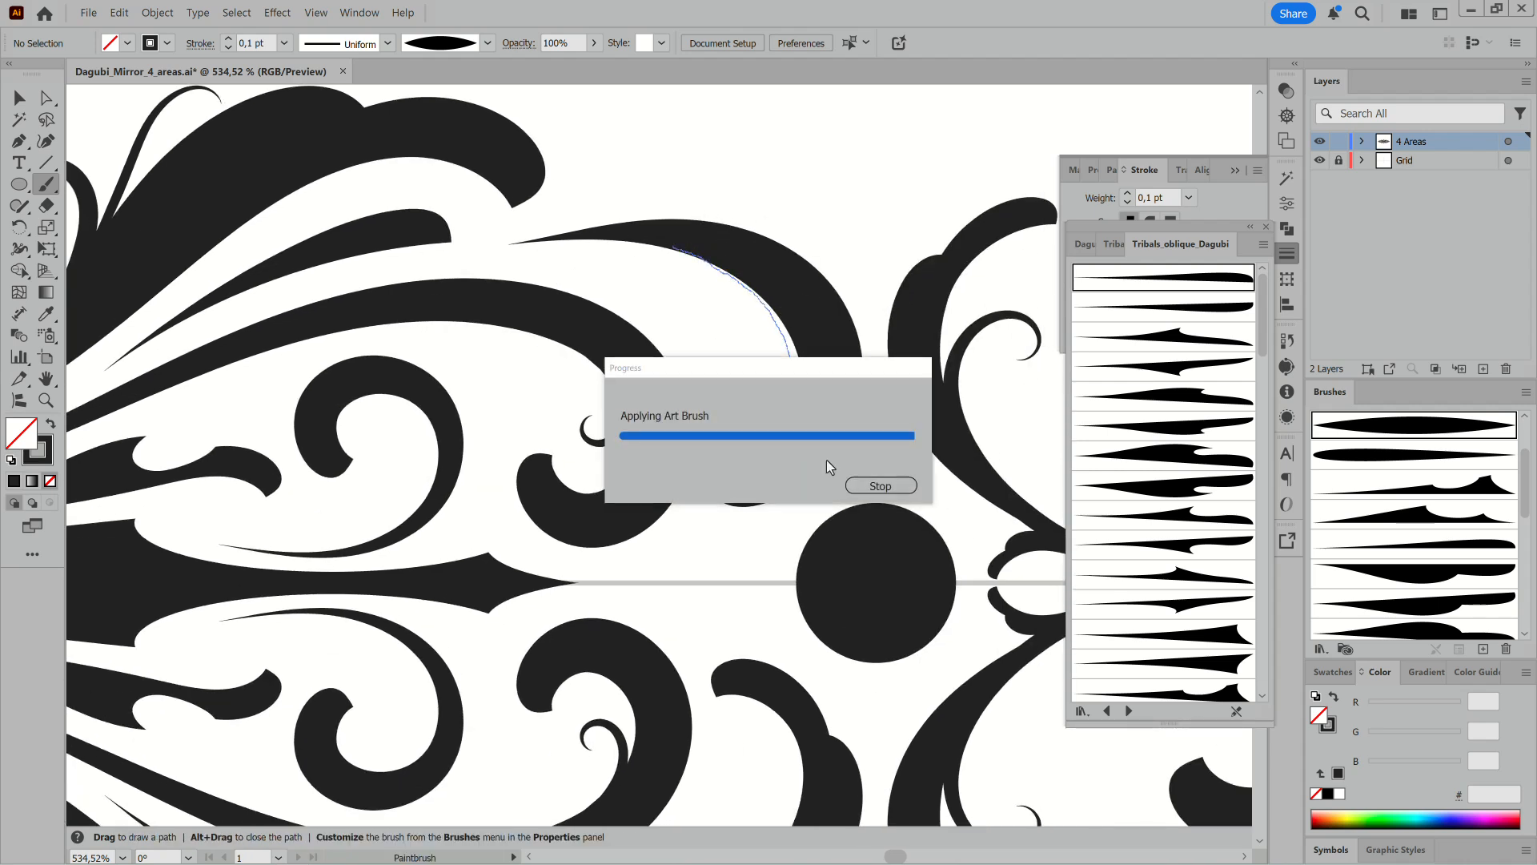
pyautogui.press('v')
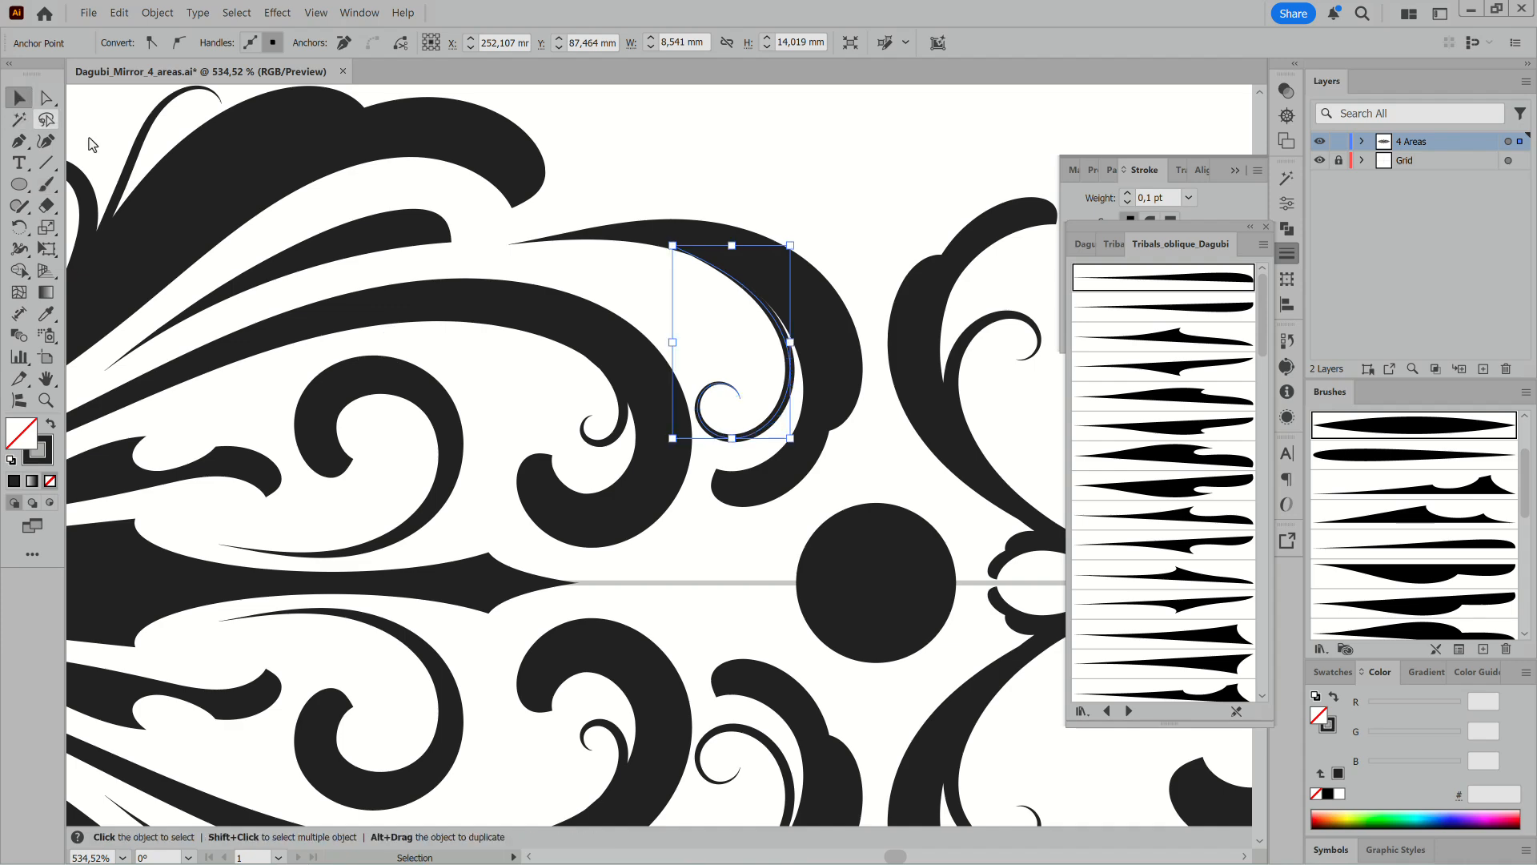
pyautogui.moveTo(765, 410); pyautogui.dragTo(765, 416)
pyautogui.click(899, 210)
# Paint a short 0.3 pt stroke with the scalloped brush and place it on the horizontal axis, ending at the small outer circle.
pyautogui.moveTo(895, 566); pyautogui.dragTo(608, 559)
pyautogui.moveTo(899, 619); pyautogui.dragTo(813, 492)
pyautogui.scroll(4, 811, 492)
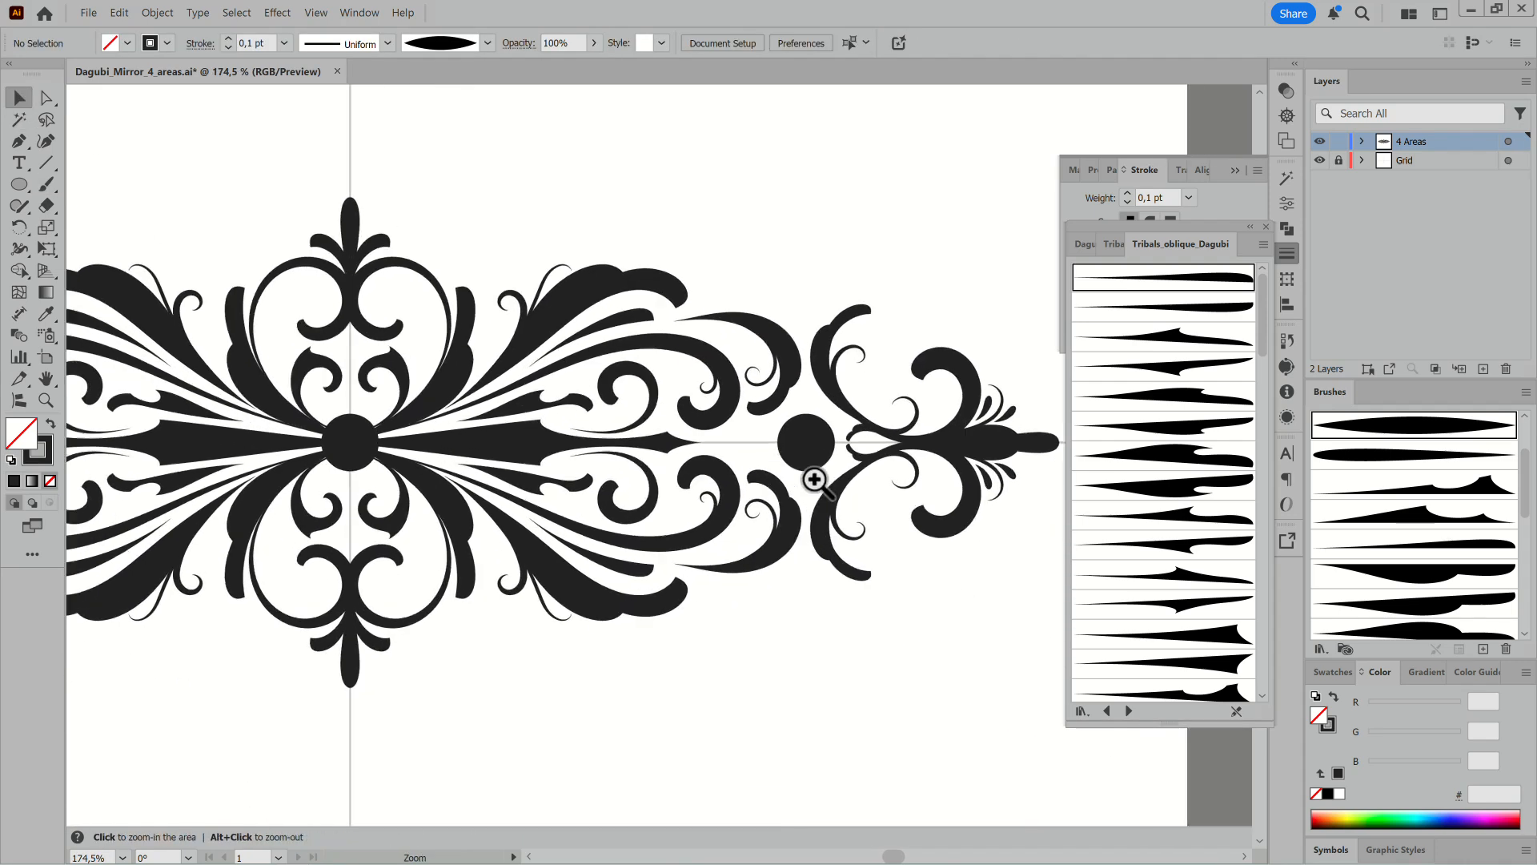
pyautogui.click(1413, 573)
pyautogui.click(46, 185)
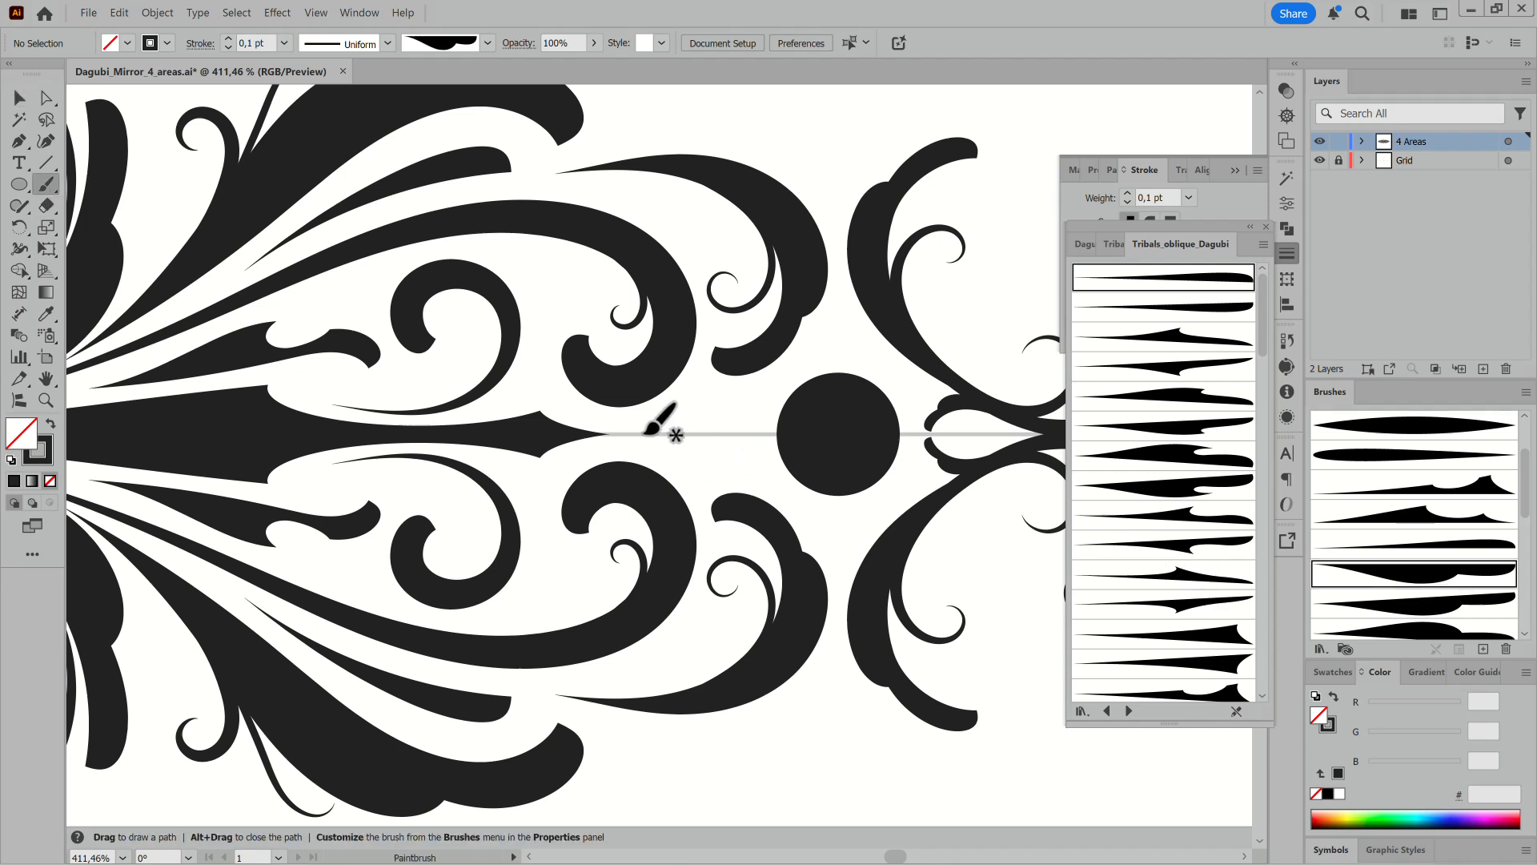
pyautogui.press('ctrl')
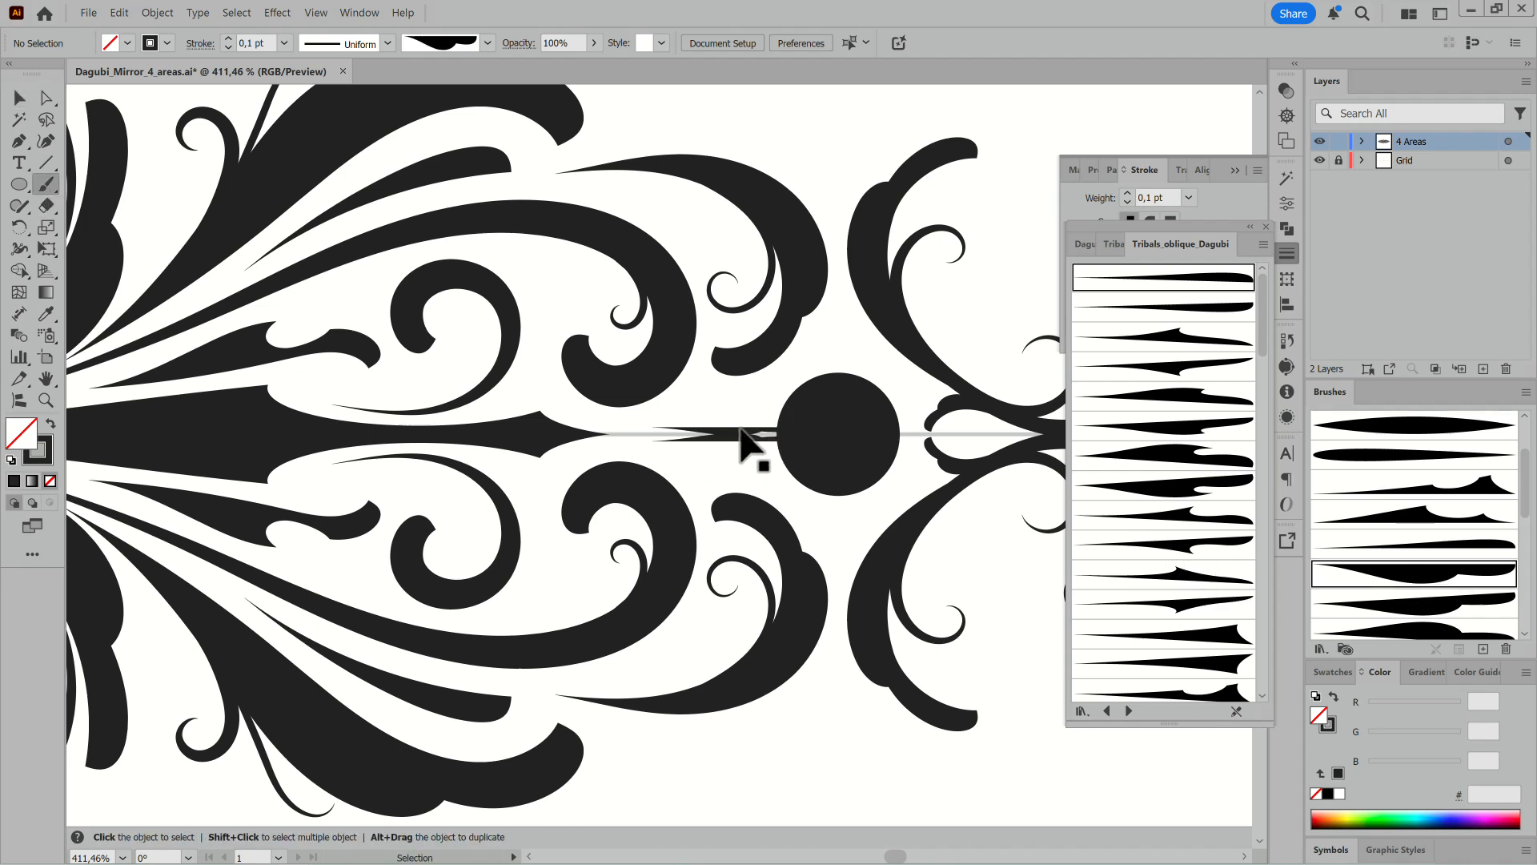
pyautogui.moveTo(713, 427); pyautogui.dragTo(687, 486)
pyautogui.hotkey('ctrl', 'z')
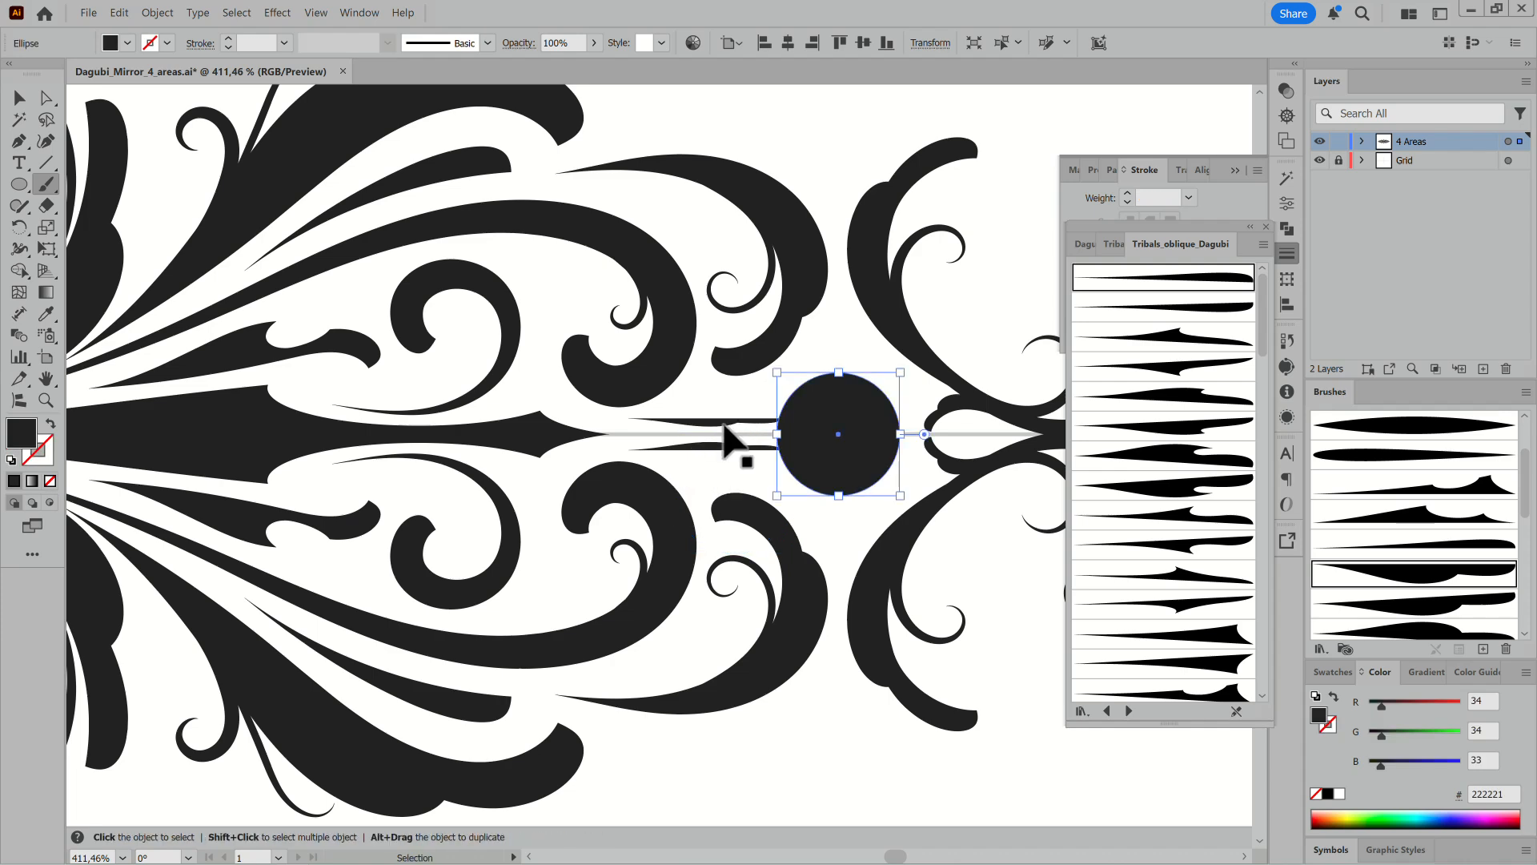
pyautogui.moveTo(722, 428); pyautogui.dragTo(722, 420)
pyautogui.click(228, 38)
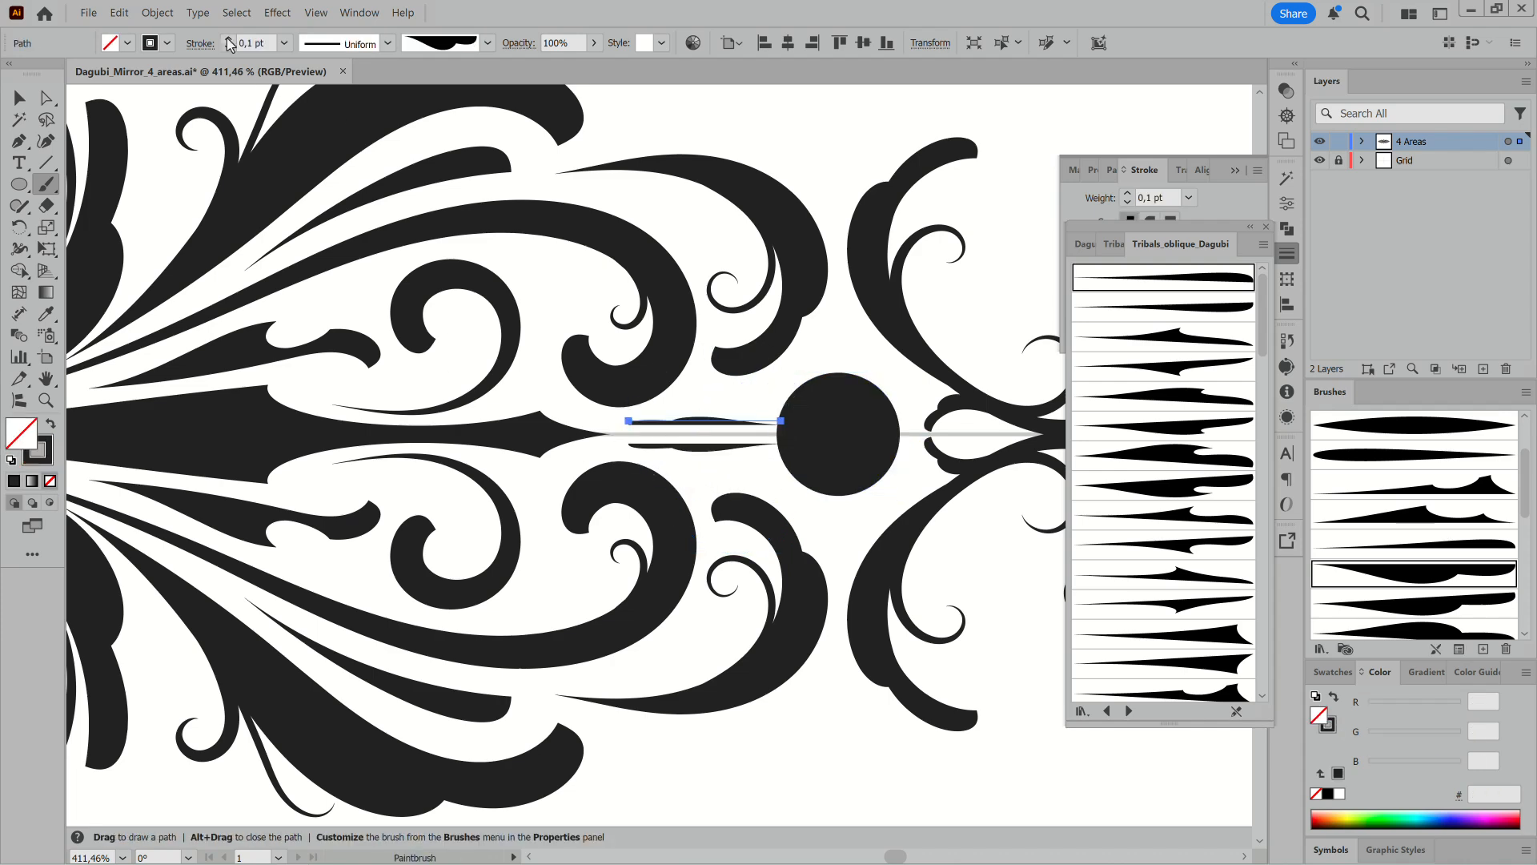
pyautogui.click(228, 38)
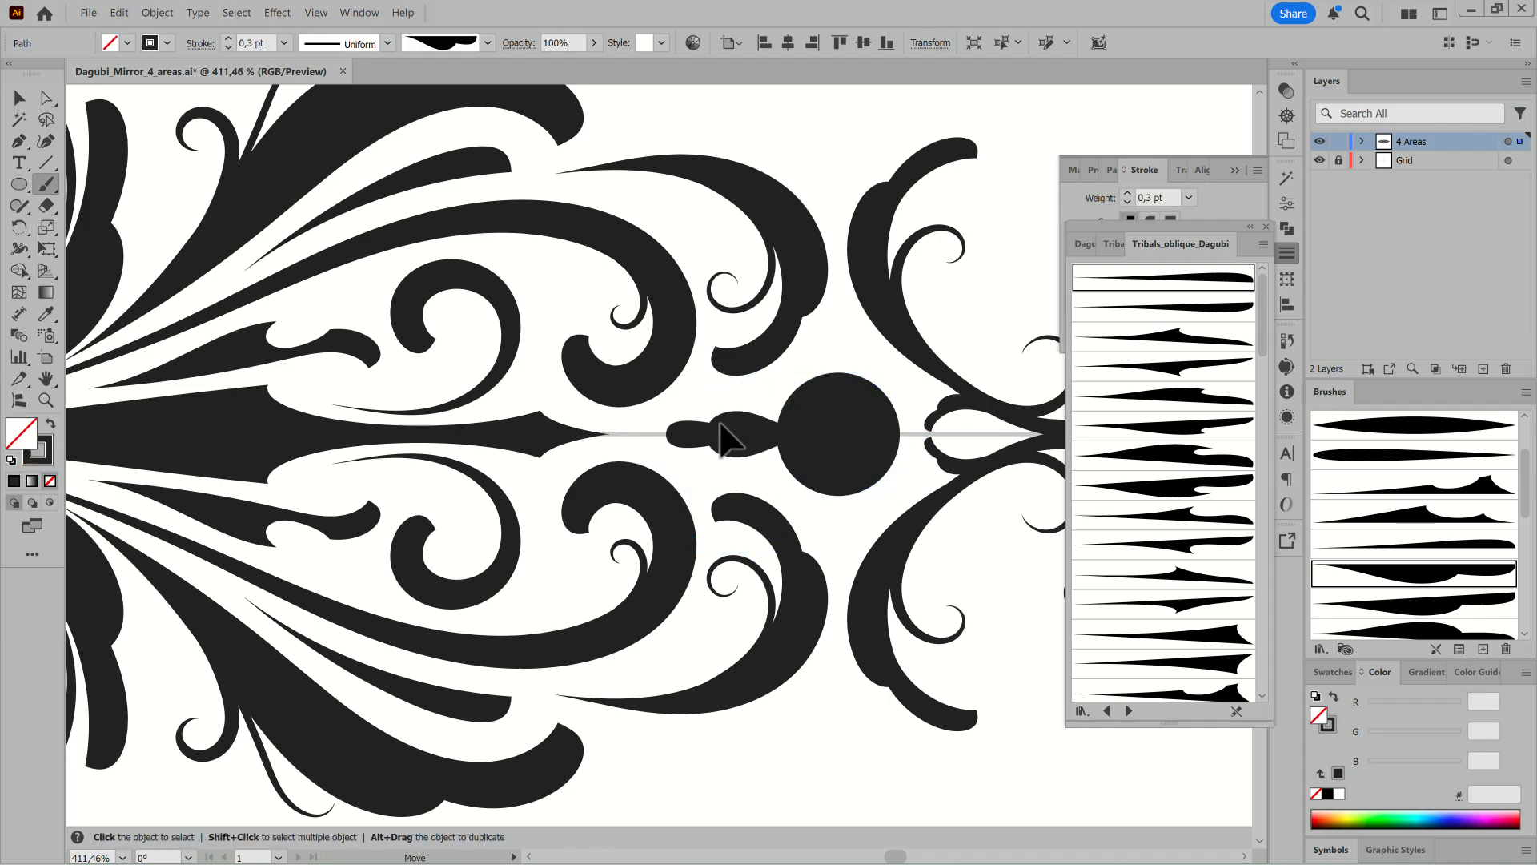
pyautogui.keyDown('ctrl'); pyautogui.click(843, 121); pyautogui.keyUp('ctrl')
pyautogui.moveTo(893, 529); pyautogui.dragTo(535, 529)
pyautogui.moveTo(776, 711); pyautogui.dragTo(807, 651)
pyautogui.hotkey('ctrl', '0')
pyautogui.scroll(6, 704, 490)
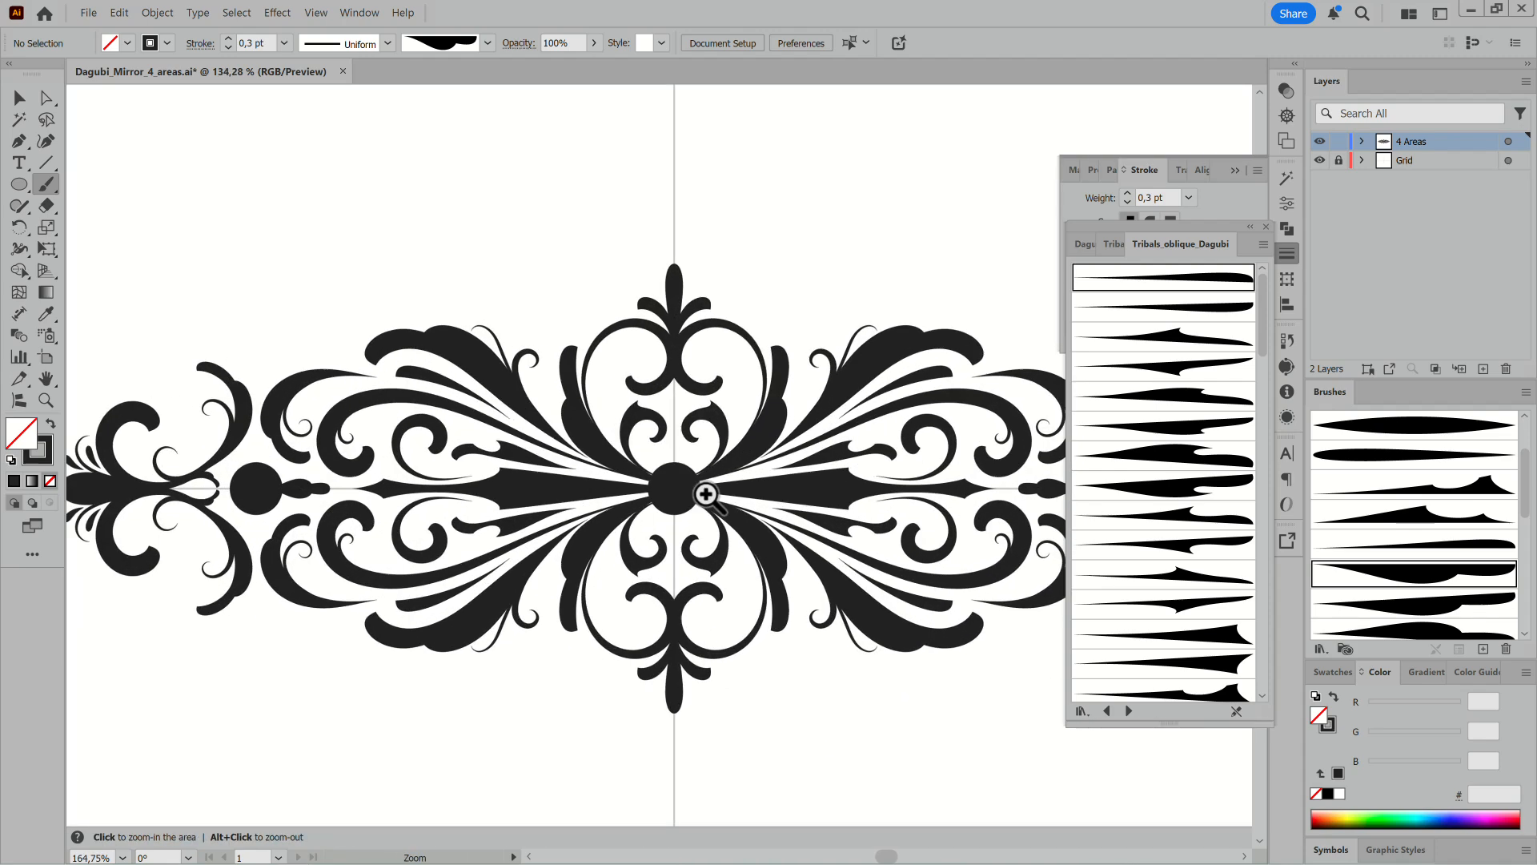
pyautogui.click(761, 301)
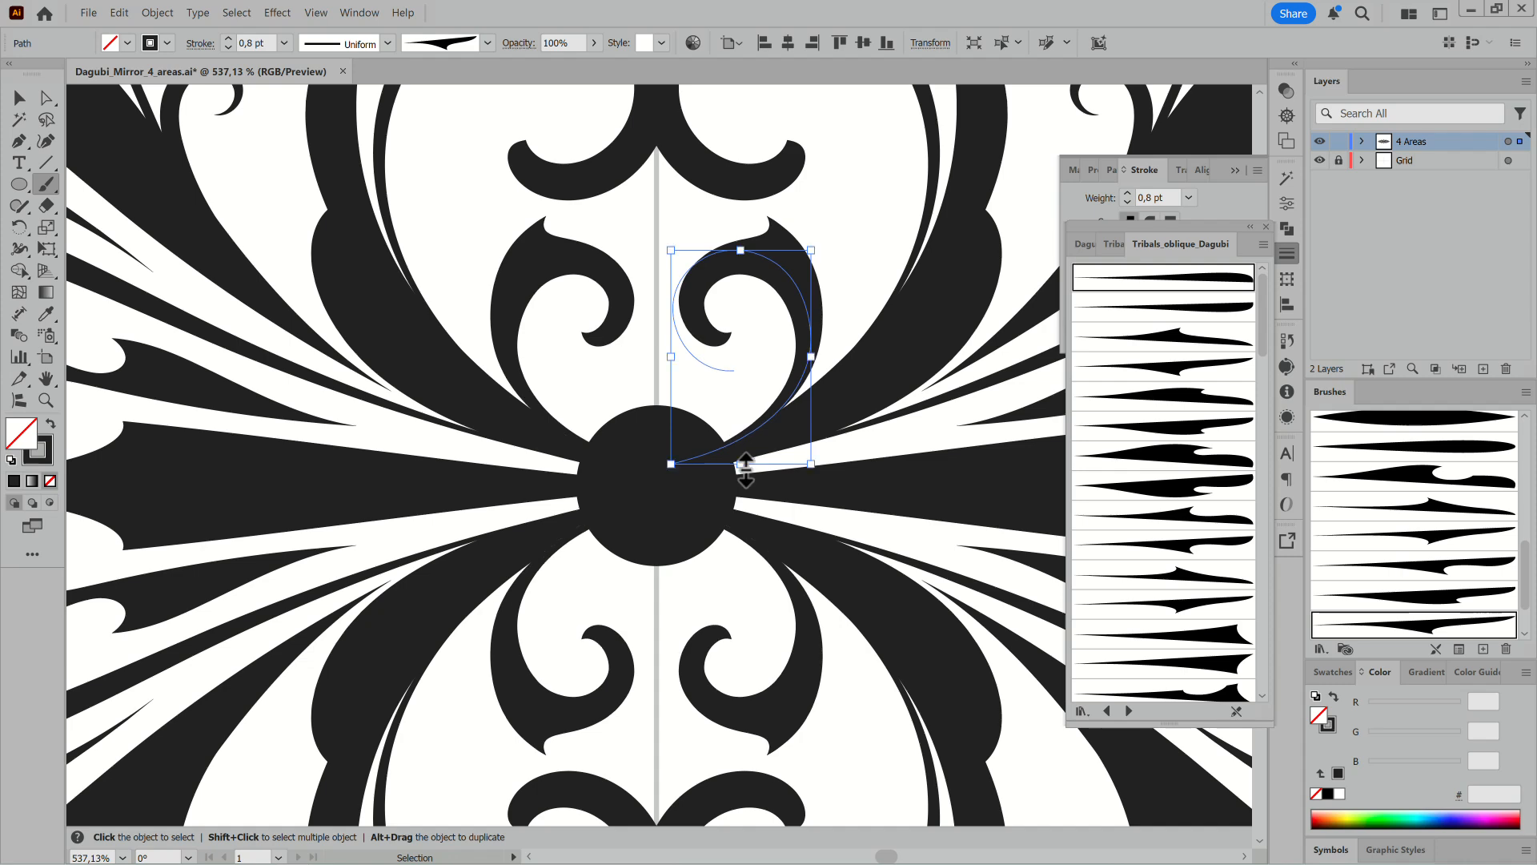
pyautogui.scroll(-5, 745, 465)
# Duplicate the 4 Areas layer, lock and hide the original, and expand the appearance of the brush strokes on the copy.
pyautogui.moveTo(1470, 151); pyautogui.dragTo(1484, 369)
pyautogui.click(1508, 142)
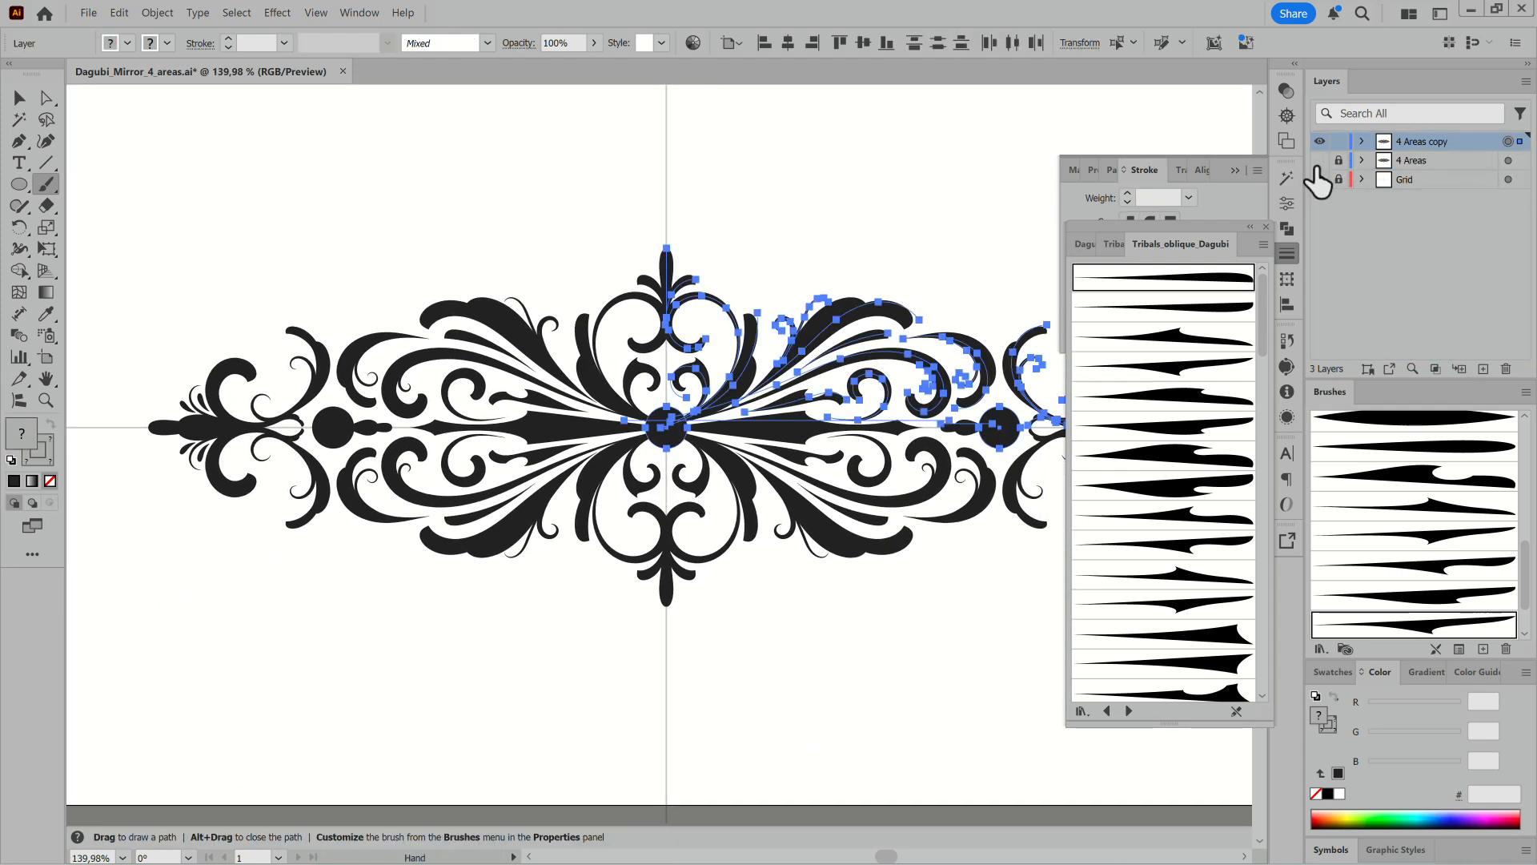
pyautogui.click(157, 12)
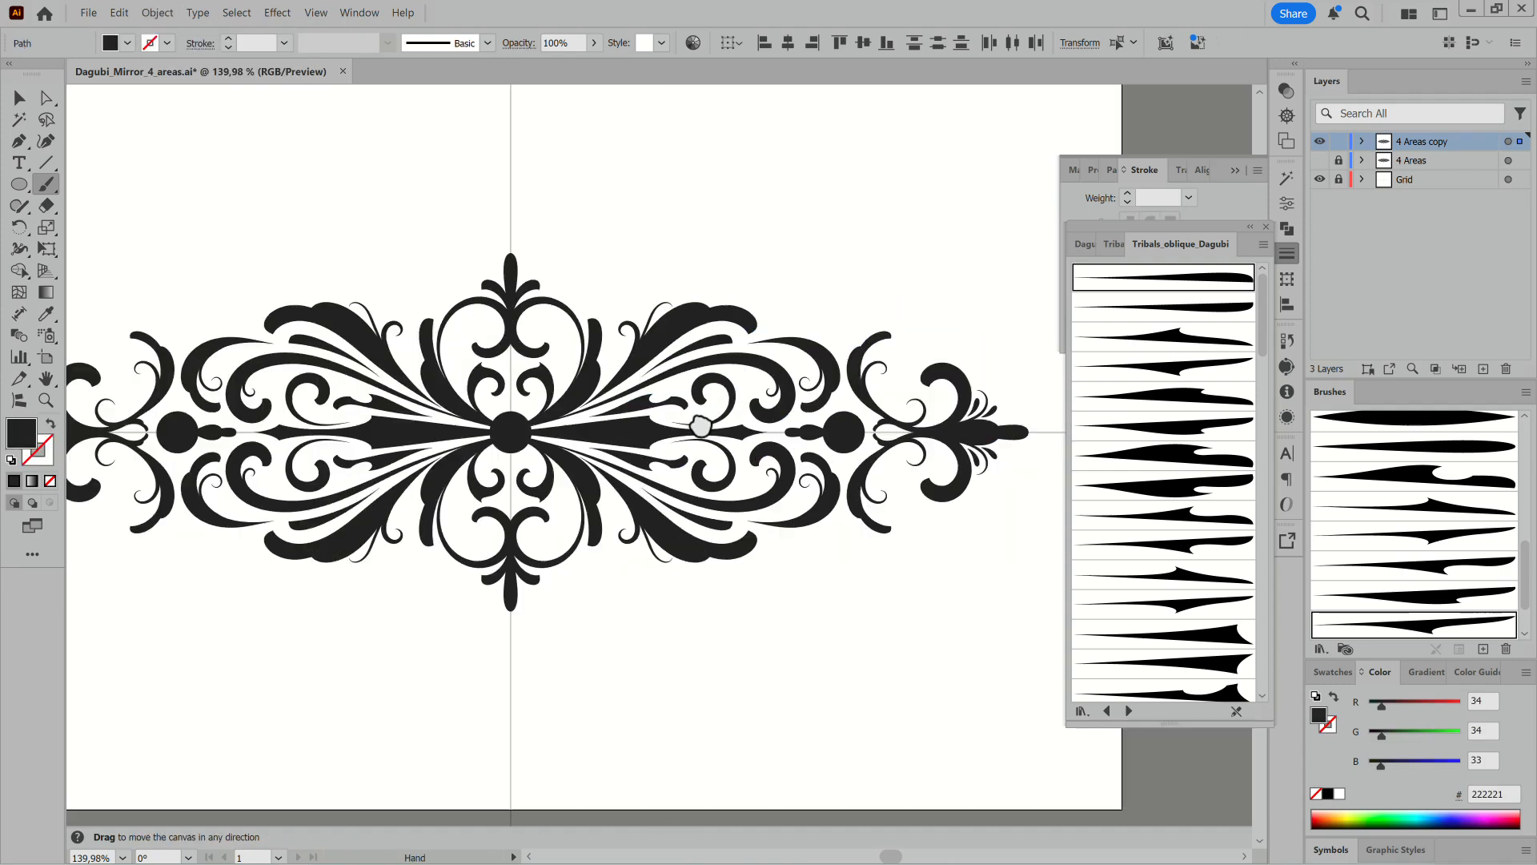
# Simplify the expanded paths with Simplify Curve at 98% and a corner point angle threshold of 25°.
pyautogui.moveTo(701, 426); pyautogui.dragTo(685, 445)
pyautogui.moveTo(690, 432); pyautogui.dragTo(705, 503)
pyautogui.click(157, 12)
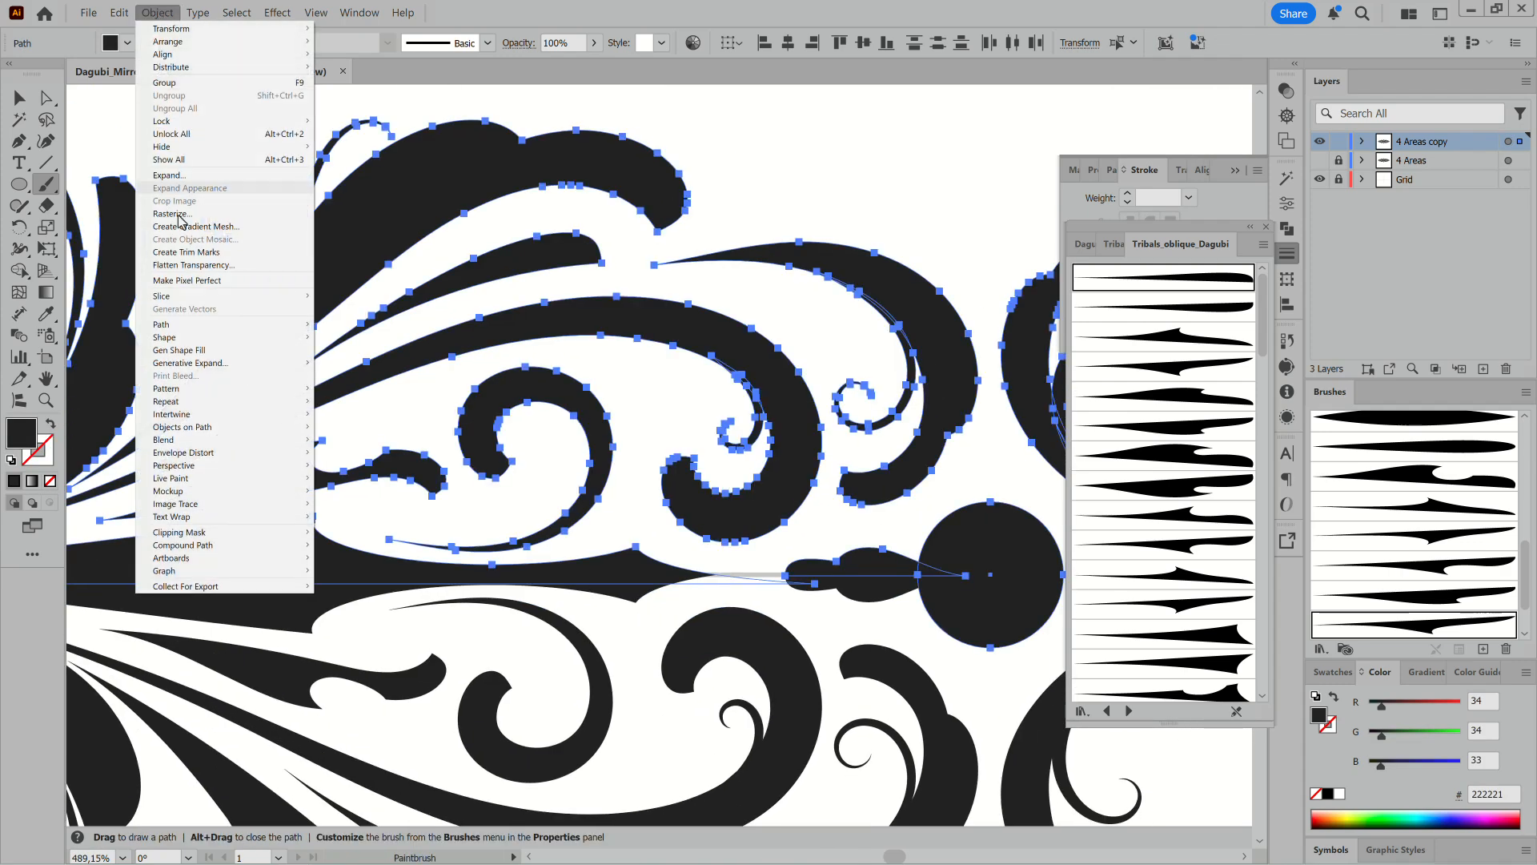
pyautogui.moveTo(289, 325)
pyautogui.click(385, 394)
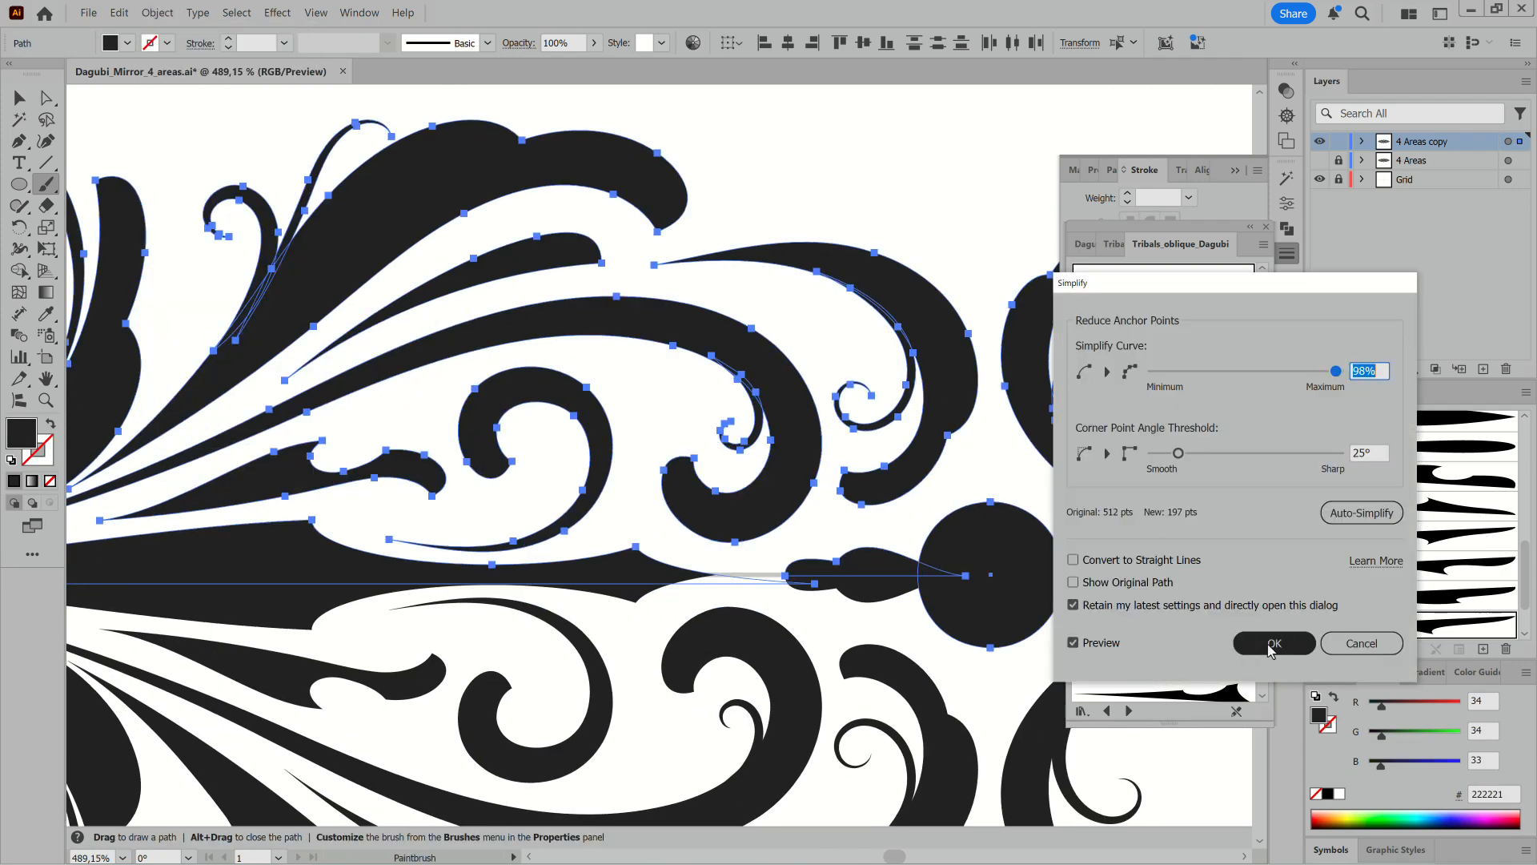
pyautogui.click(1271, 645)
# Unlock all objects, target the whole 4 Areas copy layer, and expand its mirrored appearance.
pyautogui.scroll(-5, 965, 535)
pyautogui.moveTo(646, 483); pyautogui.dragTo(817, 420)
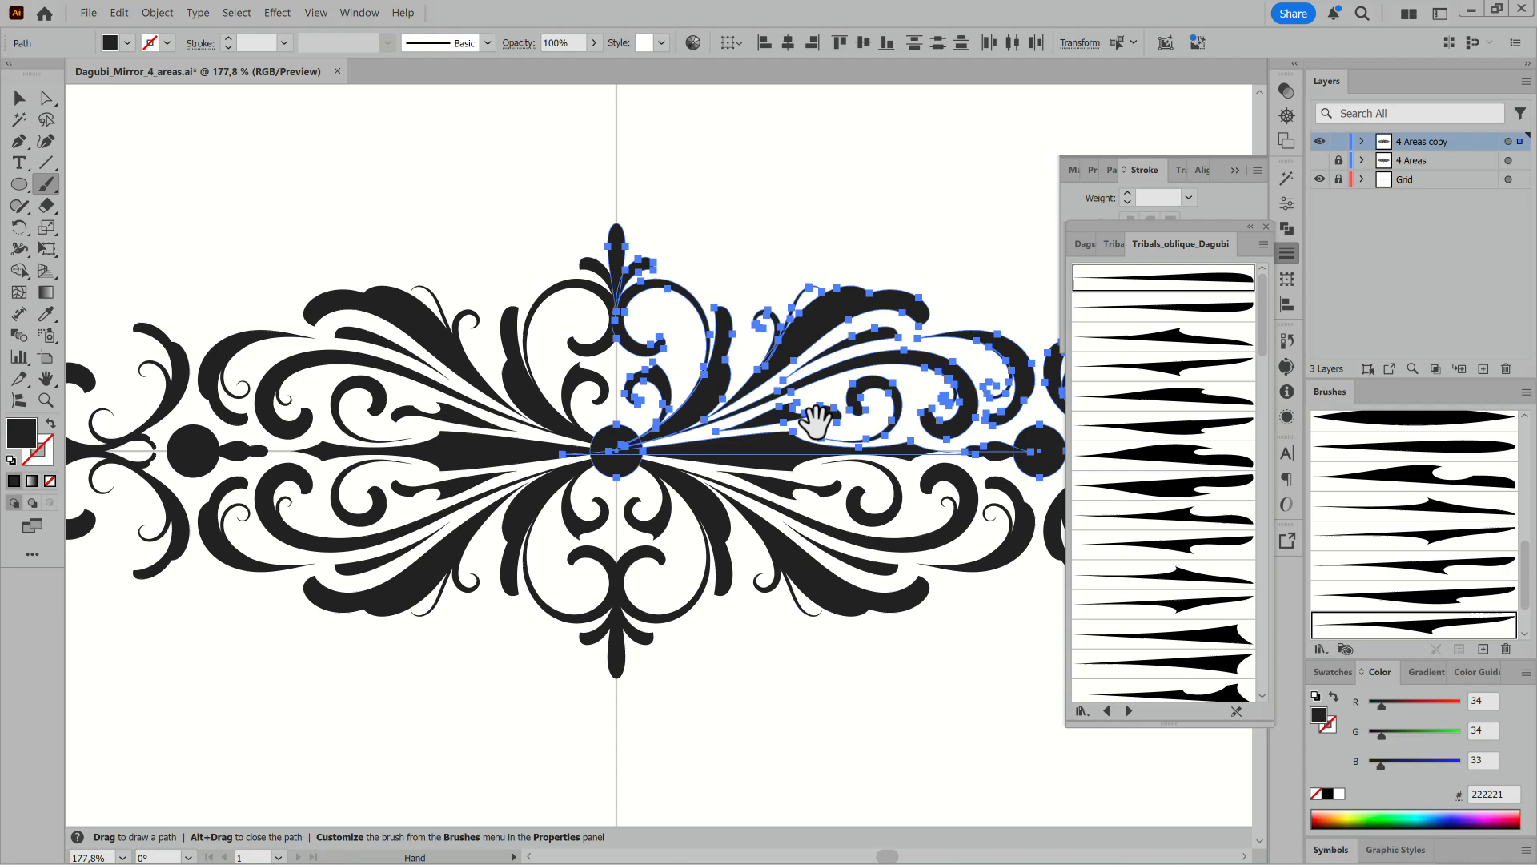
pyautogui.click(152, 13)
pyautogui.click(177, 133)
pyautogui.click(1507, 141)
pyautogui.click(169, 15)
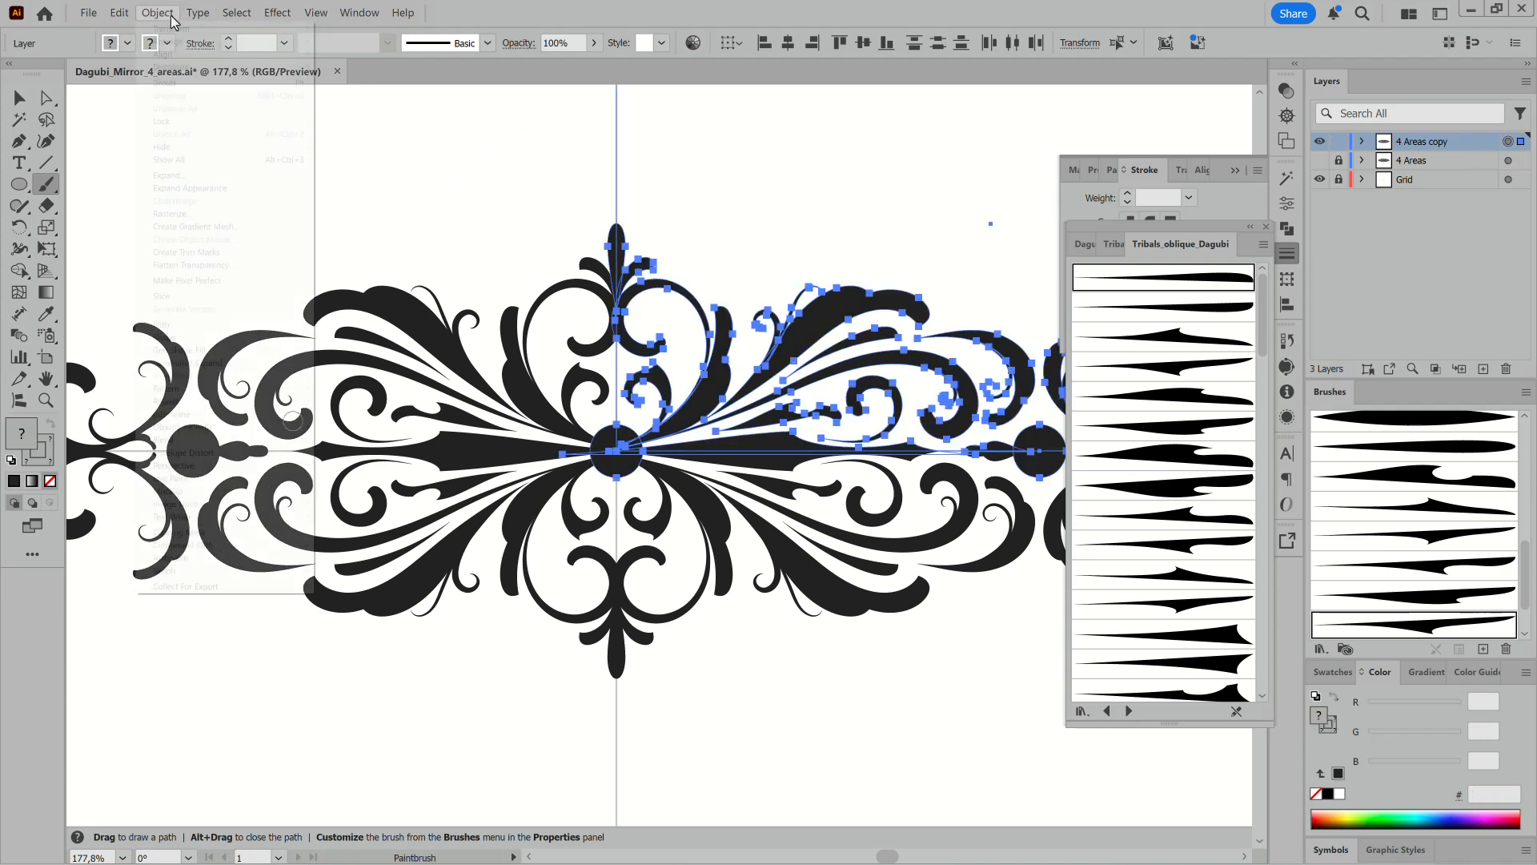
pyautogui.click(185, 189)
# Merge all the expanded ornament shapes with the Pathfinder Merge operation.
pyautogui.scroll(-2, 826, 427)
pyautogui.moveTo(927, 456); pyautogui.dragTo(817, 435)
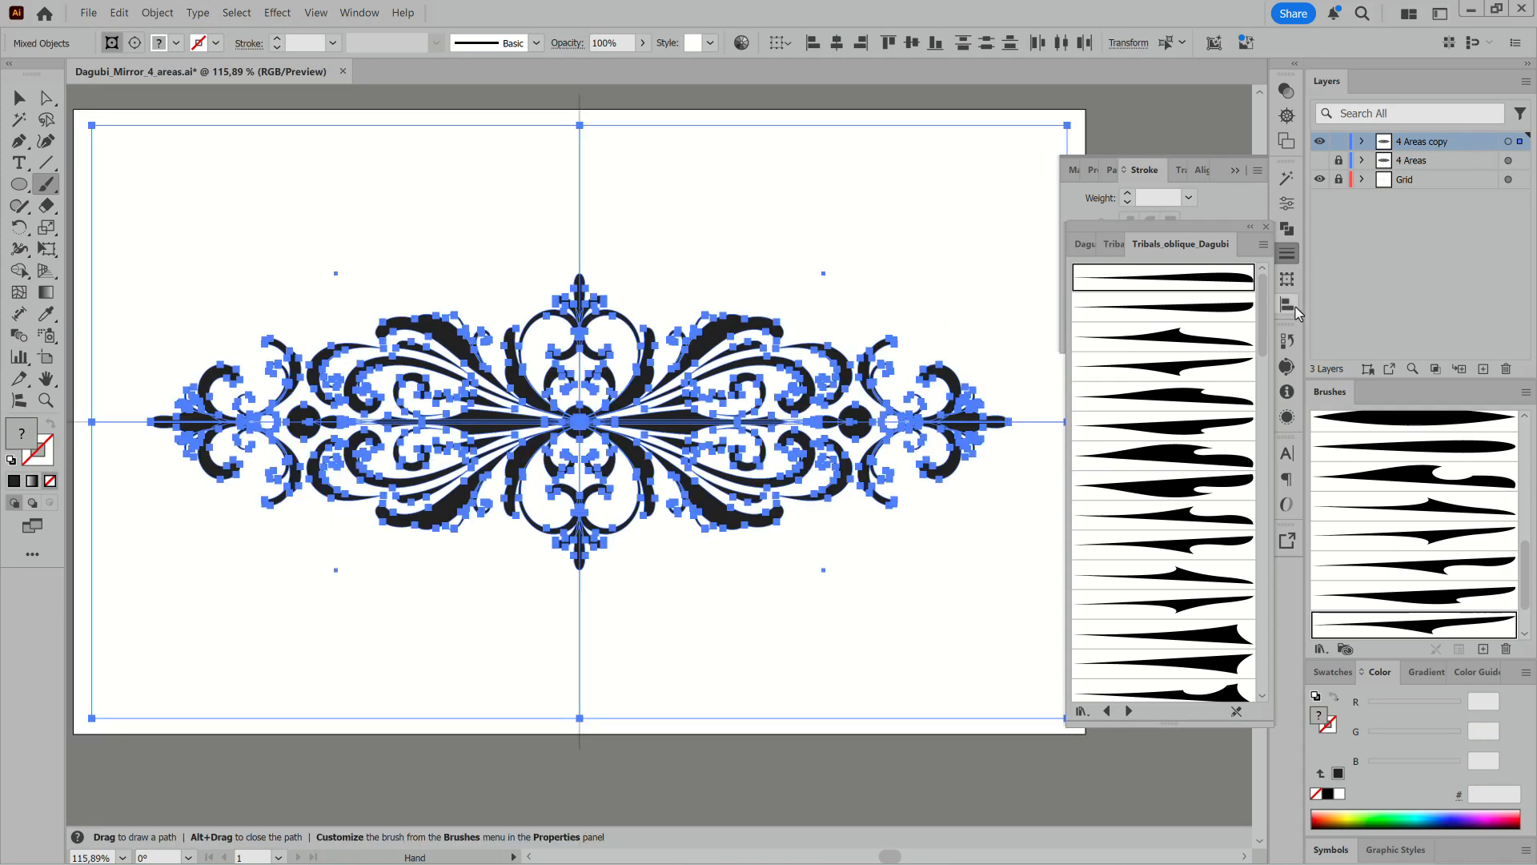
pyautogui.click(1286, 229)
pyautogui.click(1146, 266)
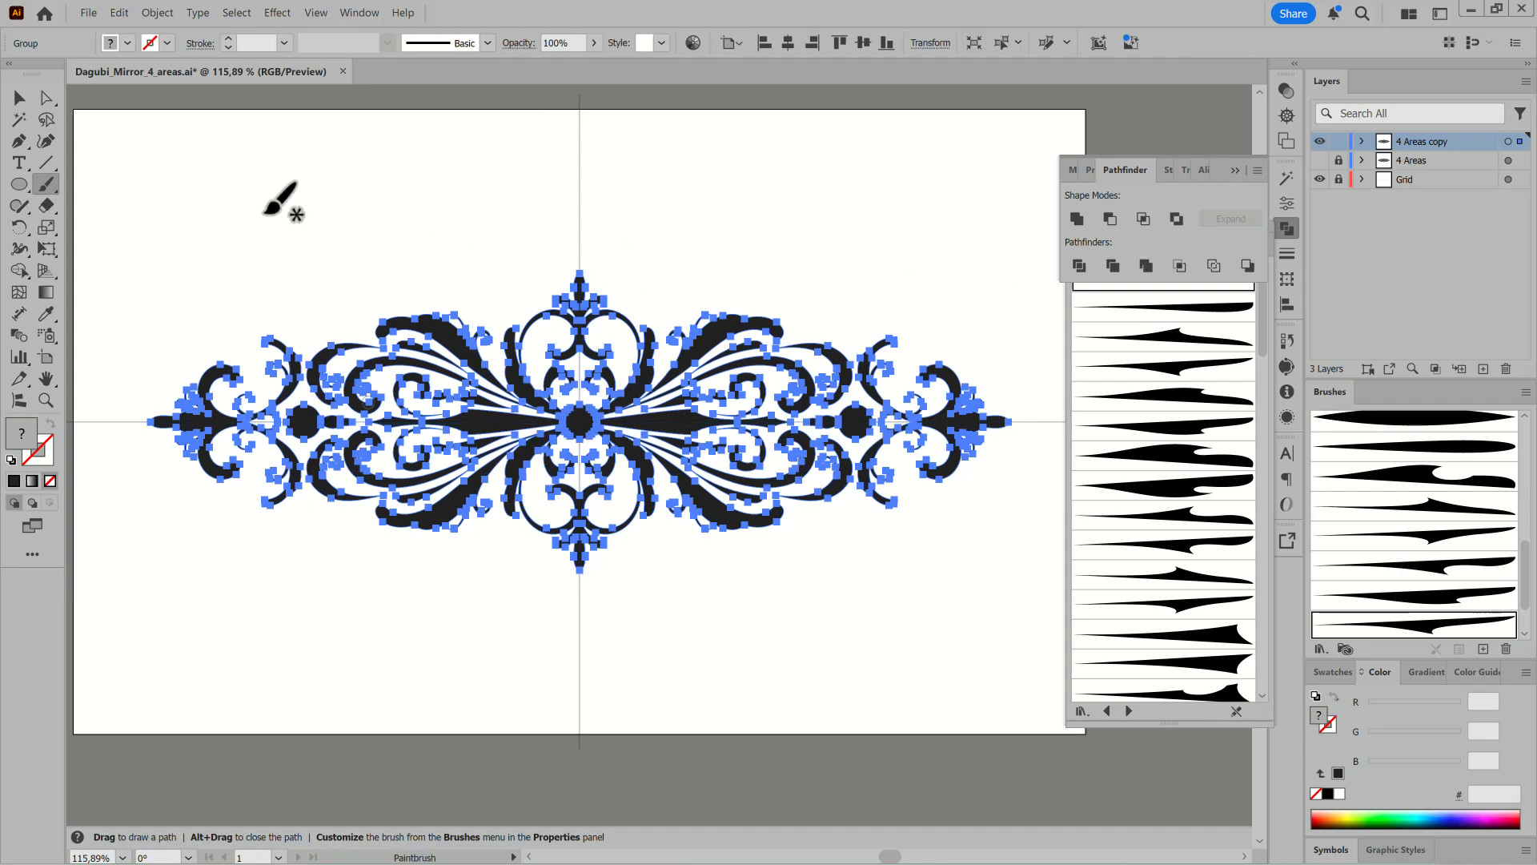
# Select the dark ornament shapes with the Magic Wand, invert the selection, and remove the unfilled leftover objects.
pyautogui.click(20, 119)
pyautogui.click(649, 216)
pyautogui.click(720, 328)
pyautogui.click(232, 15)
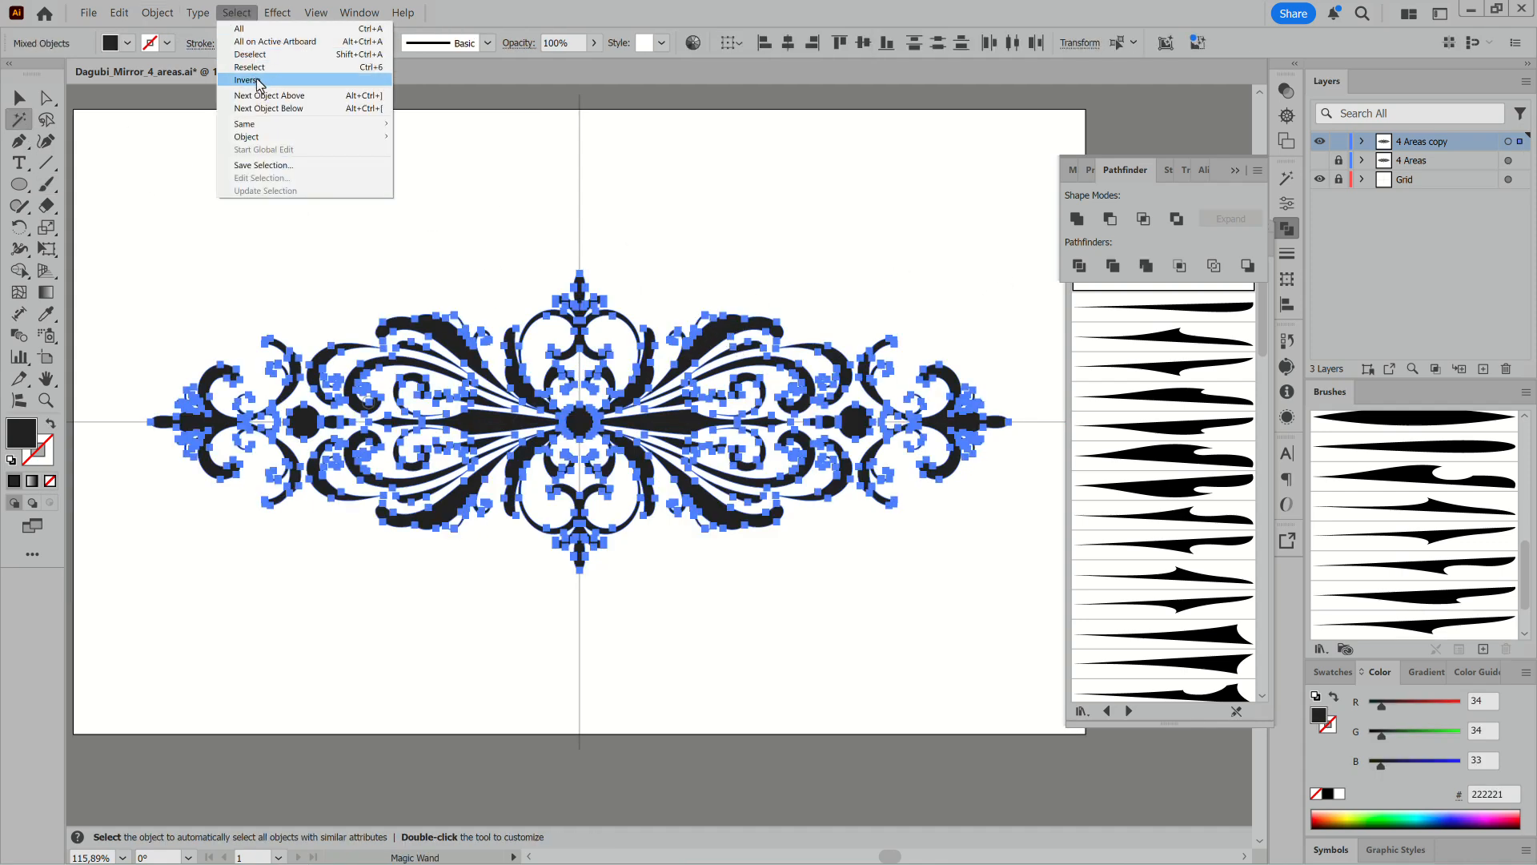
pyautogui.click(244, 85)
pyautogui.click(120, 13)
pyautogui.click(136, 65)
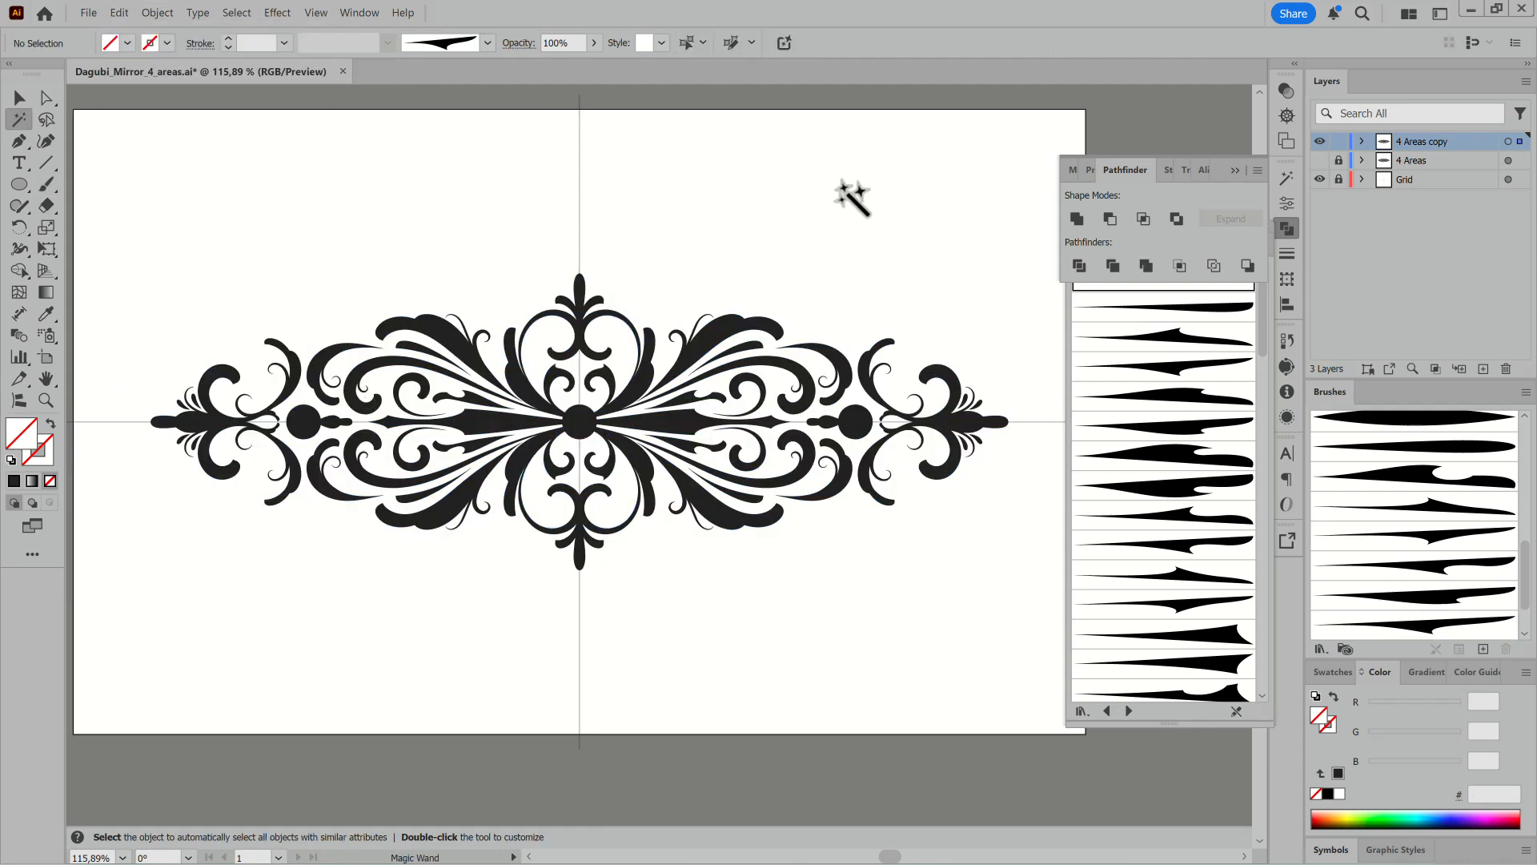
# Delete the leftover blank group beneath the ornament group in the 4 Areas copy layer.
pyautogui.click(1404, 198)
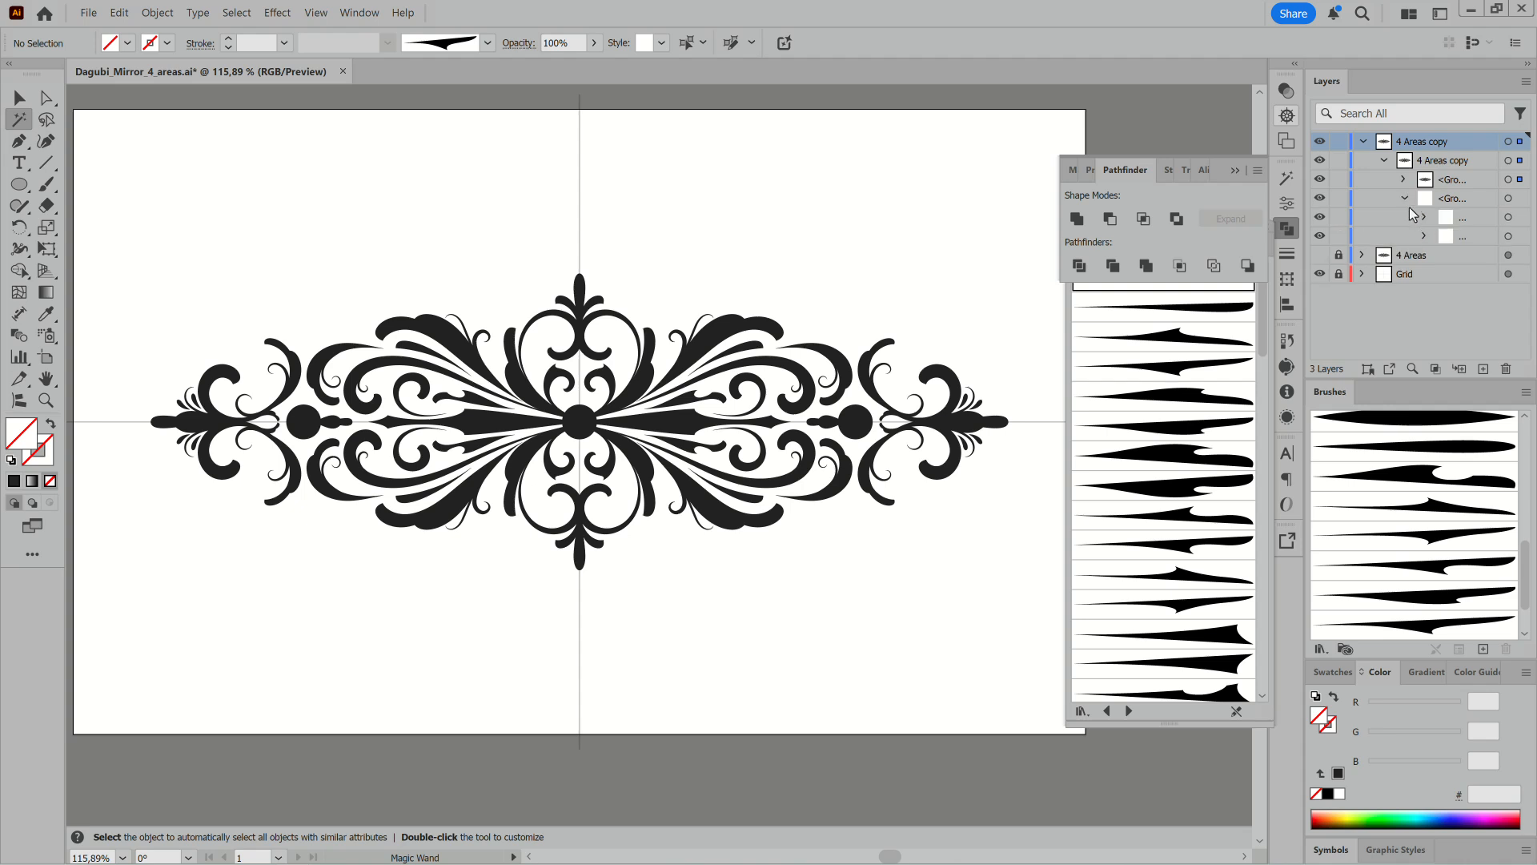
pyautogui.click(1520, 197)
pyautogui.click(1505, 369)
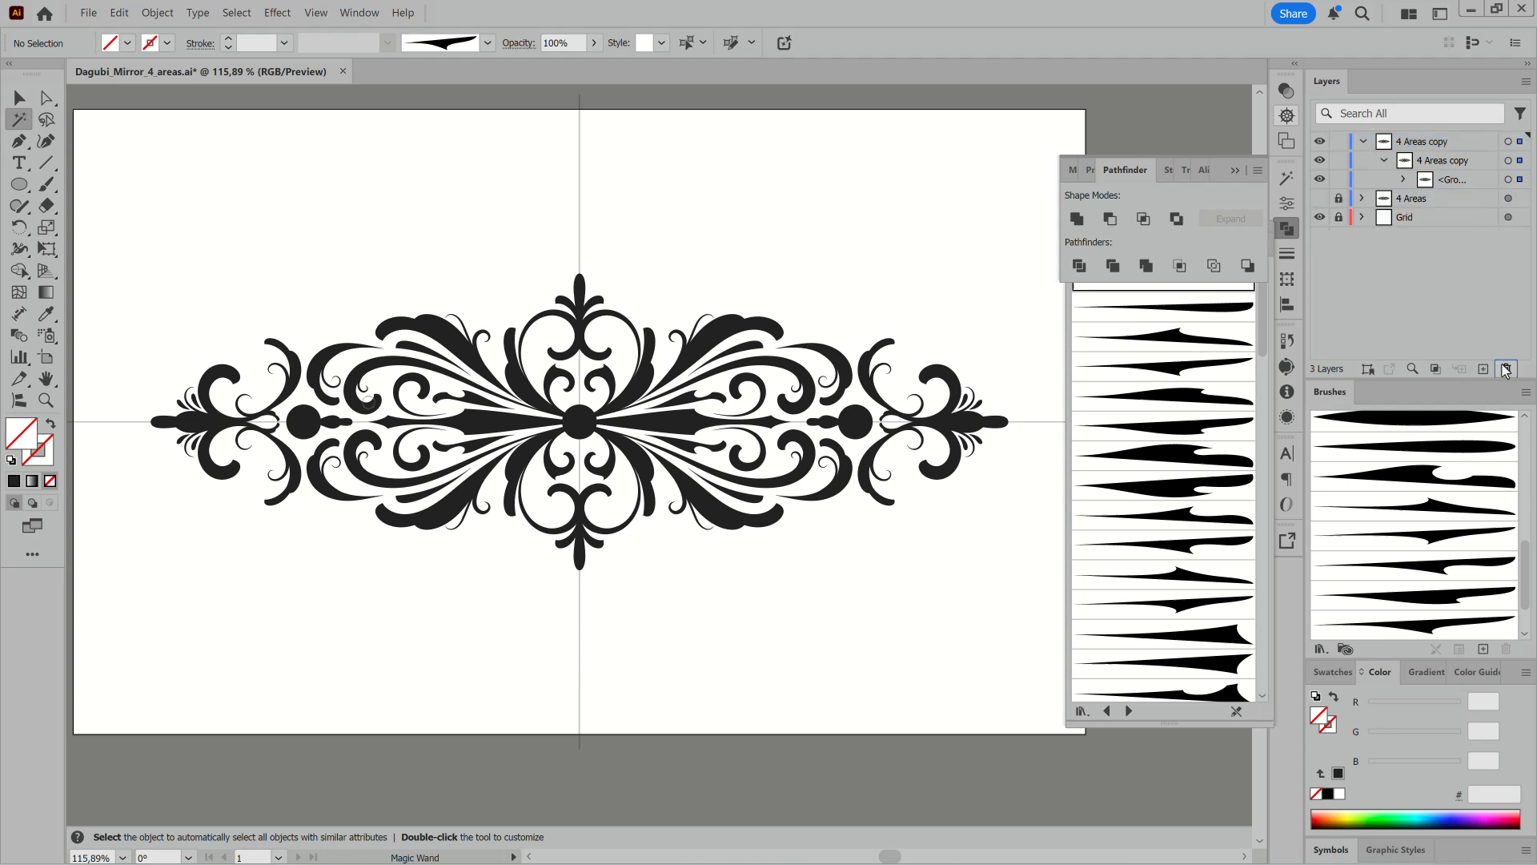
# Try to ungroup the ornament artwork on the 4 Areas copy layer.
pyautogui.click(1508, 141)
pyautogui.click(157, 13)
pyautogui.click(200, 94)
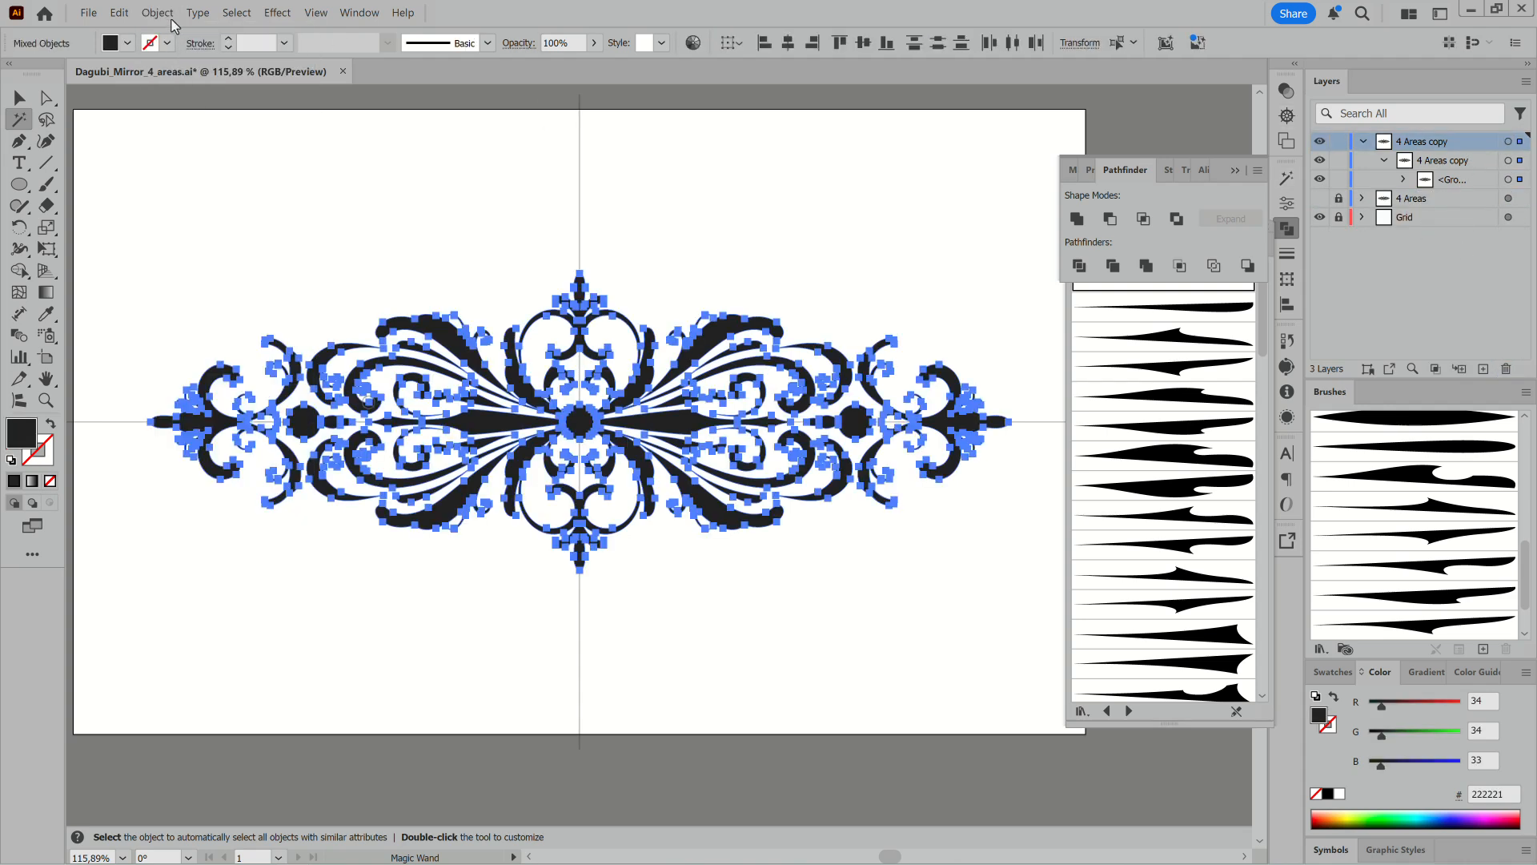
pyautogui.click(170, 16)
pyautogui.click(1437, 163)
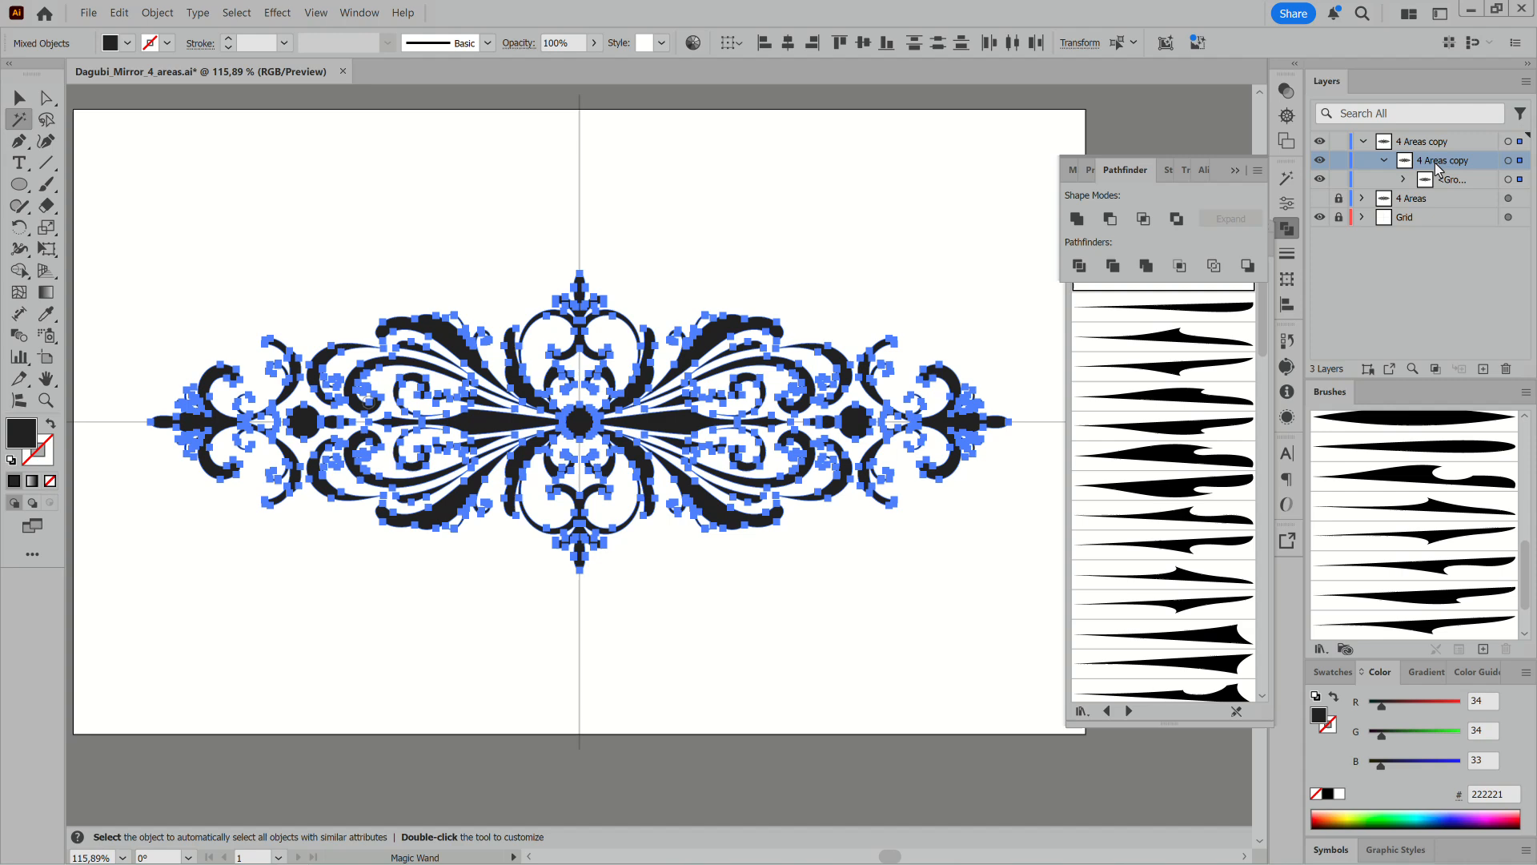
pyautogui.click(1491, 144)
pyautogui.click(157, 15)
pyautogui.click(157, 14)
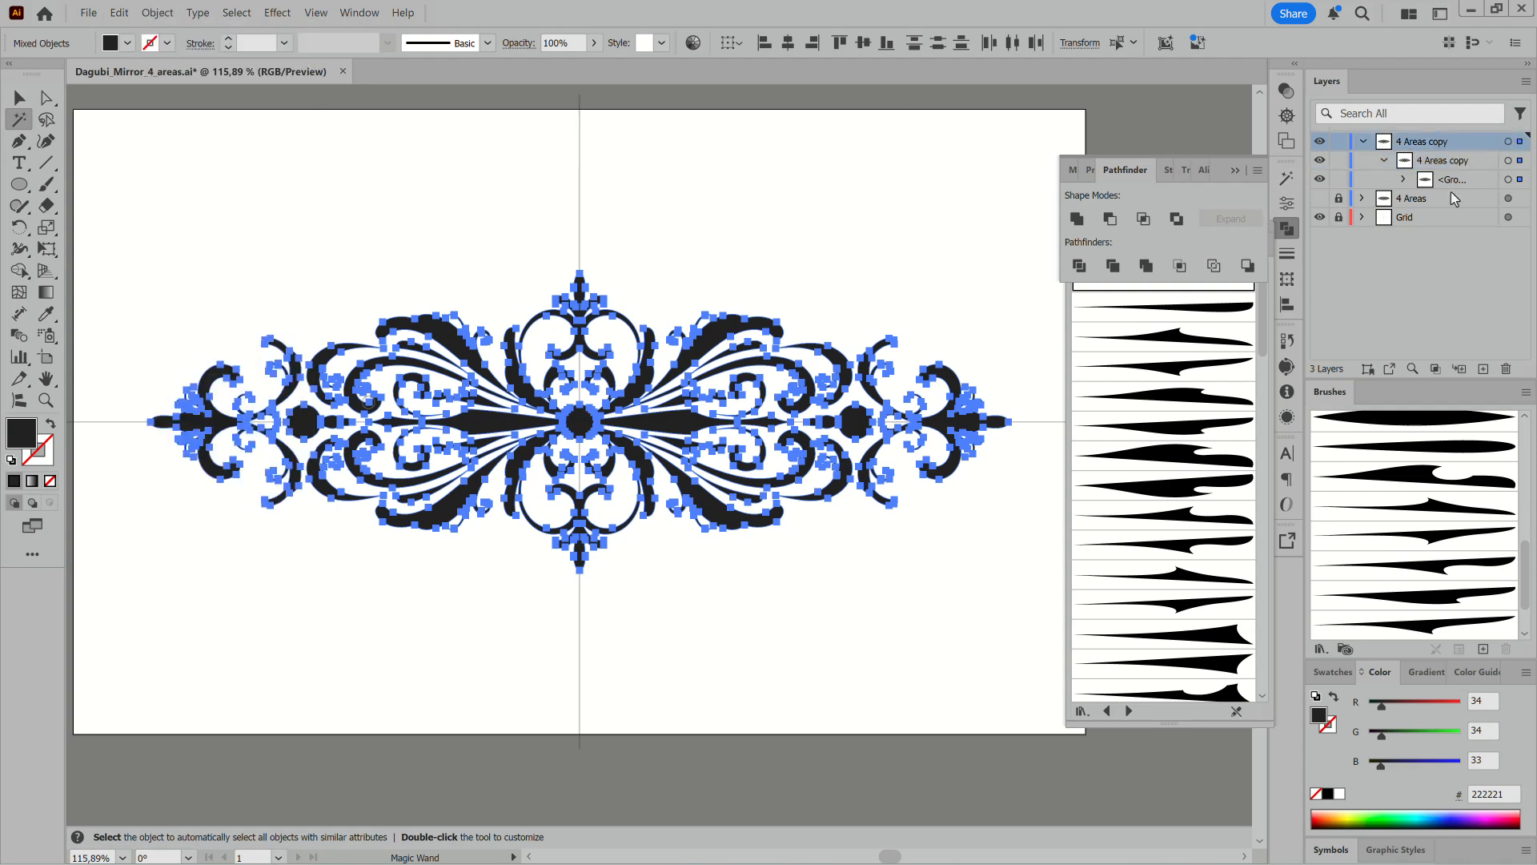
# Move the ornament group directly into the top-level 4 Areas copy layer, remove the nested sublayer, and deselect the artwork.
pyautogui.moveTo(1449, 181); pyautogui.dragTo(1452, 150)
pyautogui.click(1455, 160)
pyautogui.click(900, 129)
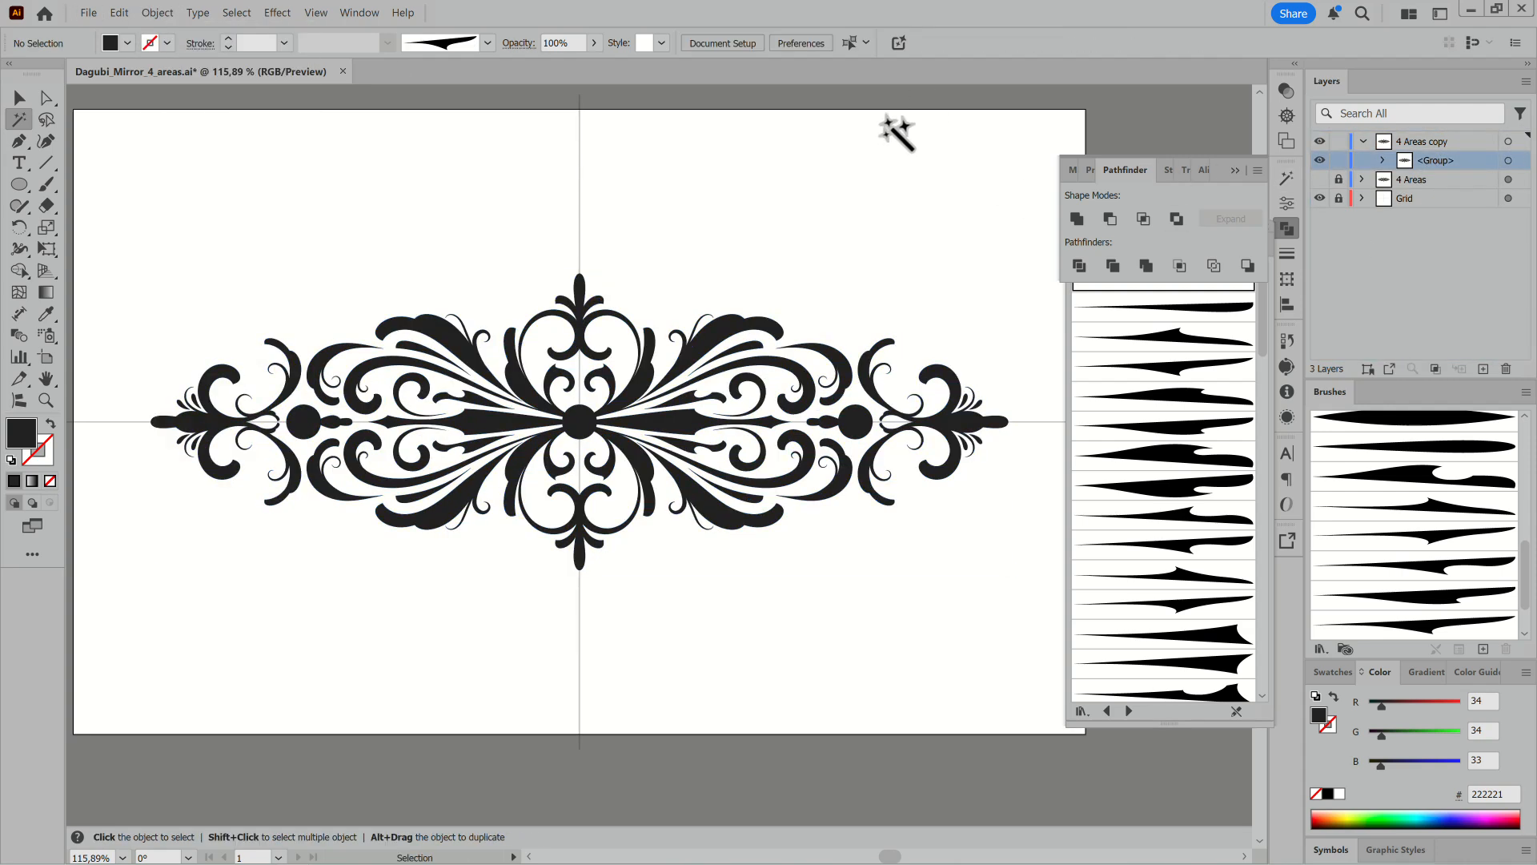
# Fill the ornament group with a gold linear gradient from the Metals swatch library, angled at -45°.
pyautogui.click(1508, 161)
pyautogui.click(128, 43)
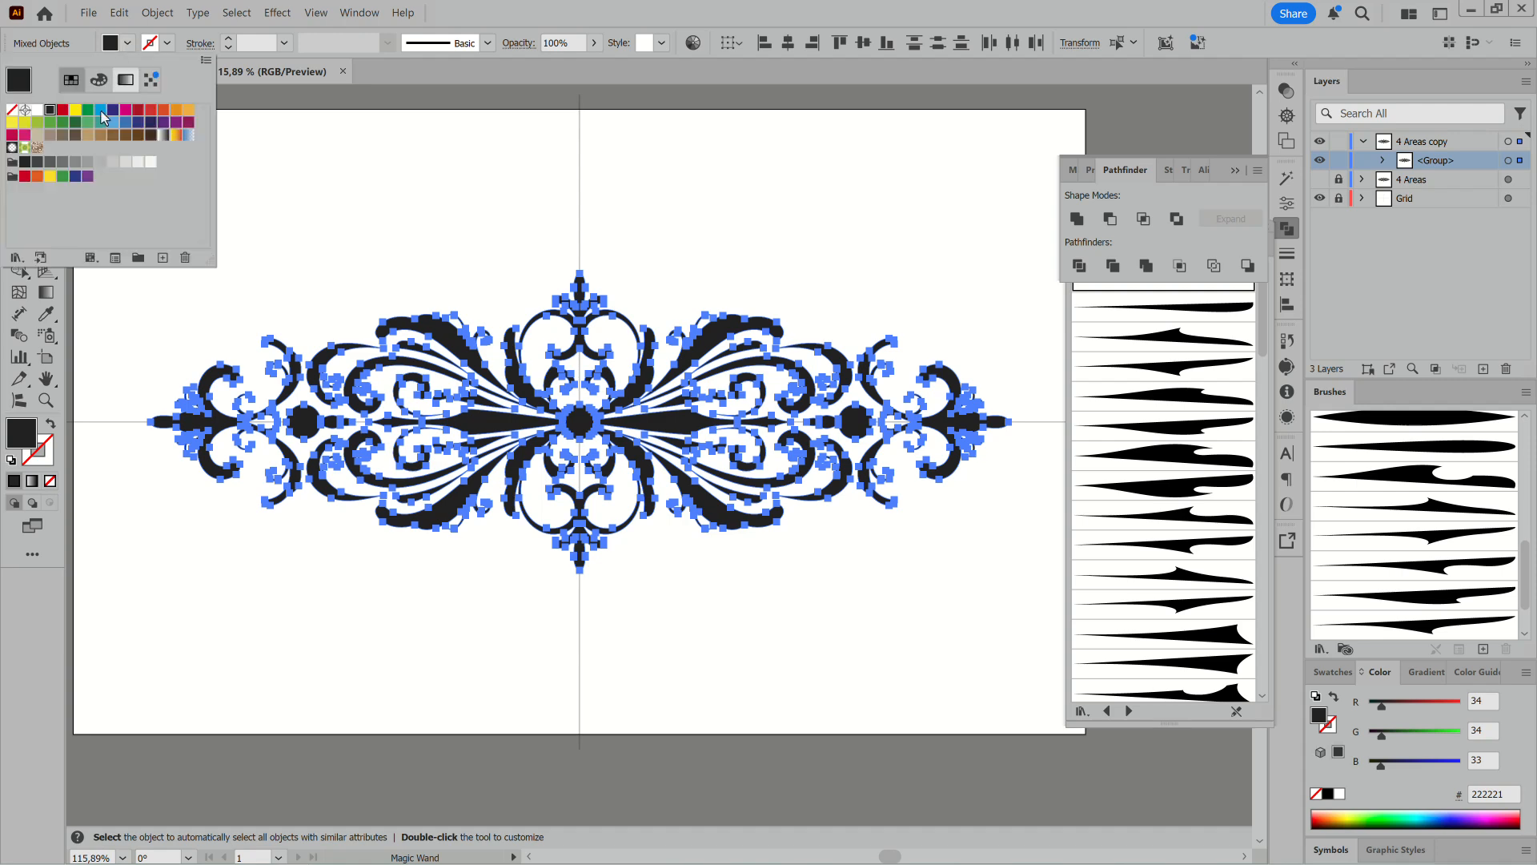
pyautogui.click(16, 257)
pyautogui.moveTo(64, 394)
pyautogui.click(151, 496)
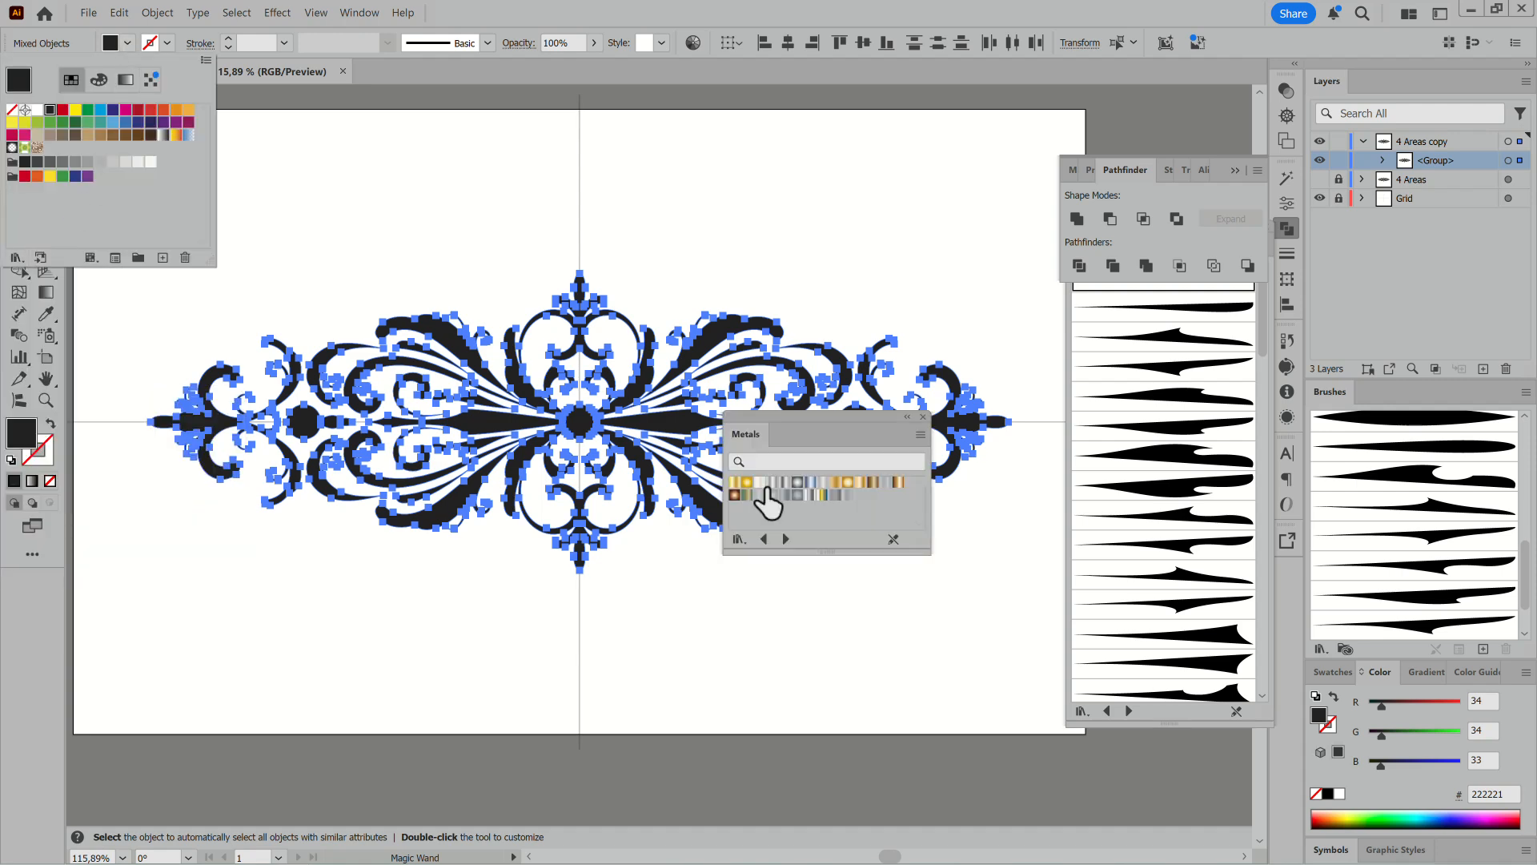
pyautogui.moveTo(842, 425); pyautogui.dragTo(958, 128)
pyautogui.click(973, 187)
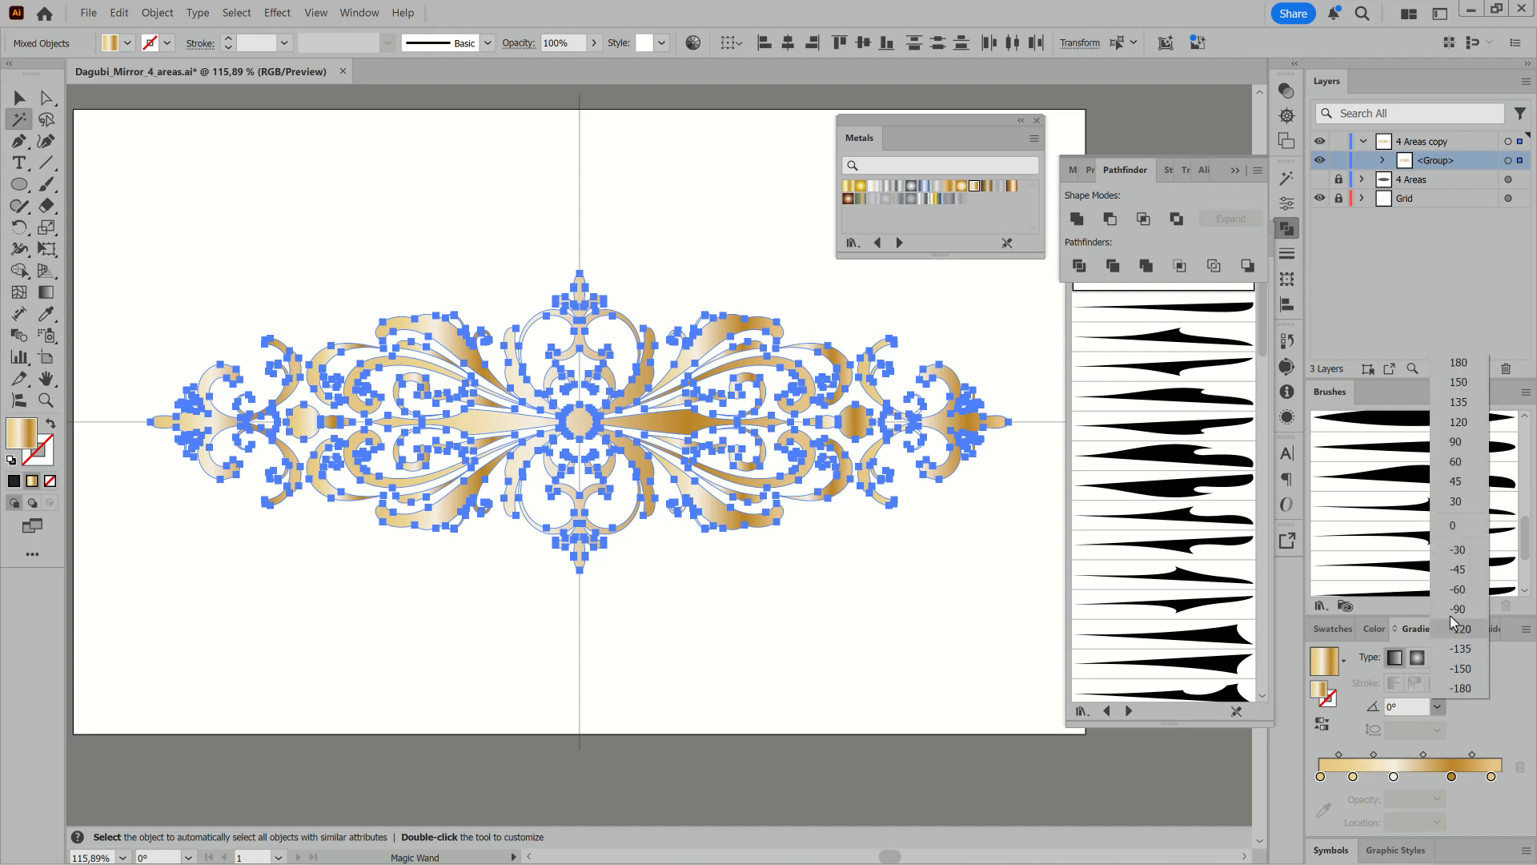
# Add a new layer beneath the 4 Areas copy layer and draw a dark grey rectangle slightly larger than the artboard.
pyautogui.click(1484, 368)
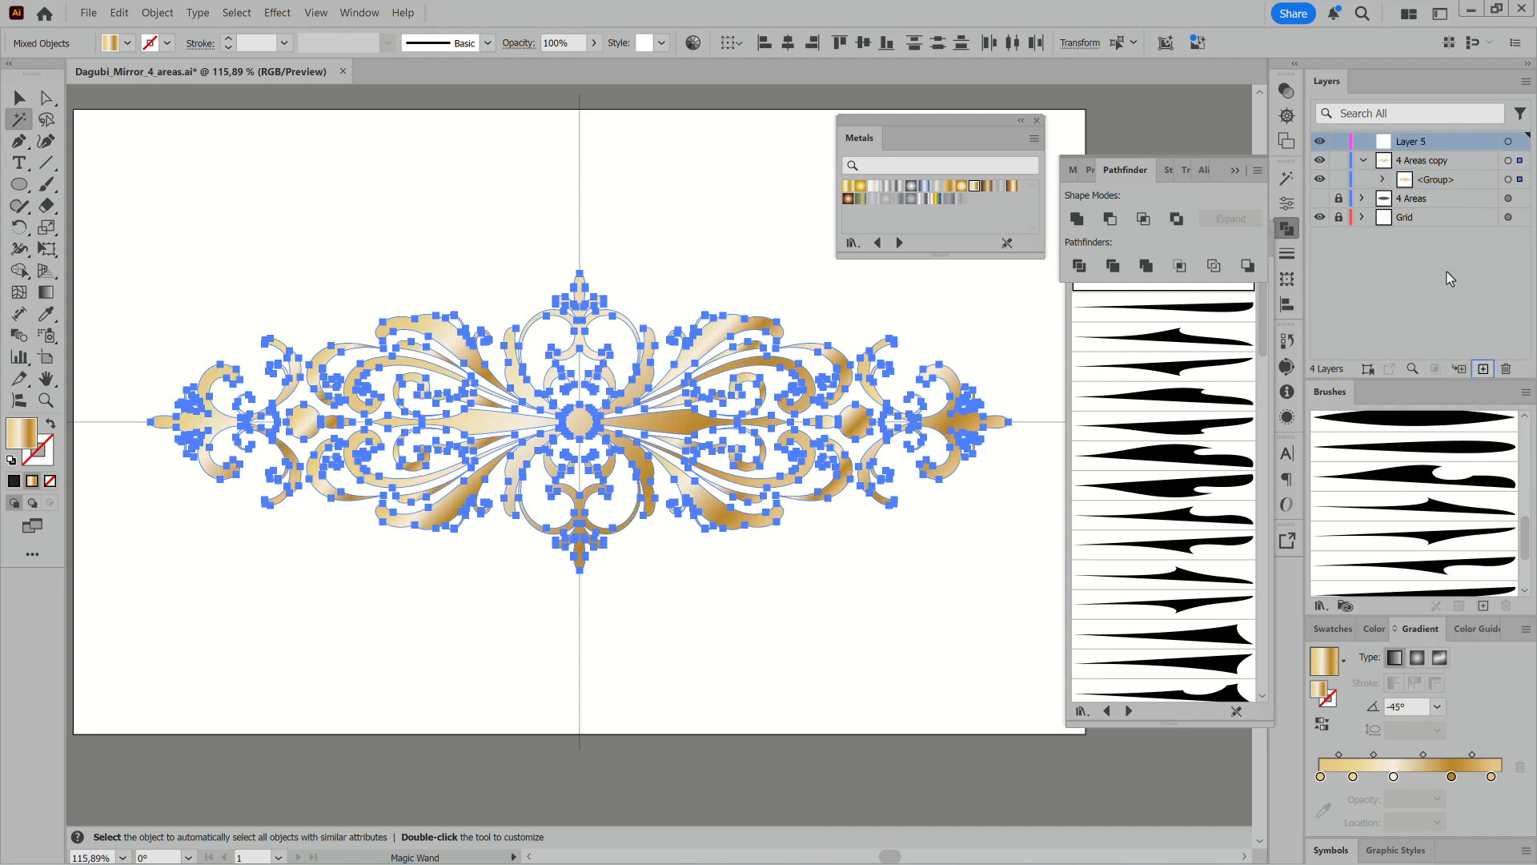
pyautogui.moveTo(1435, 171); pyautogui.dragTo(1433, 140)
pyautogui.press('m')
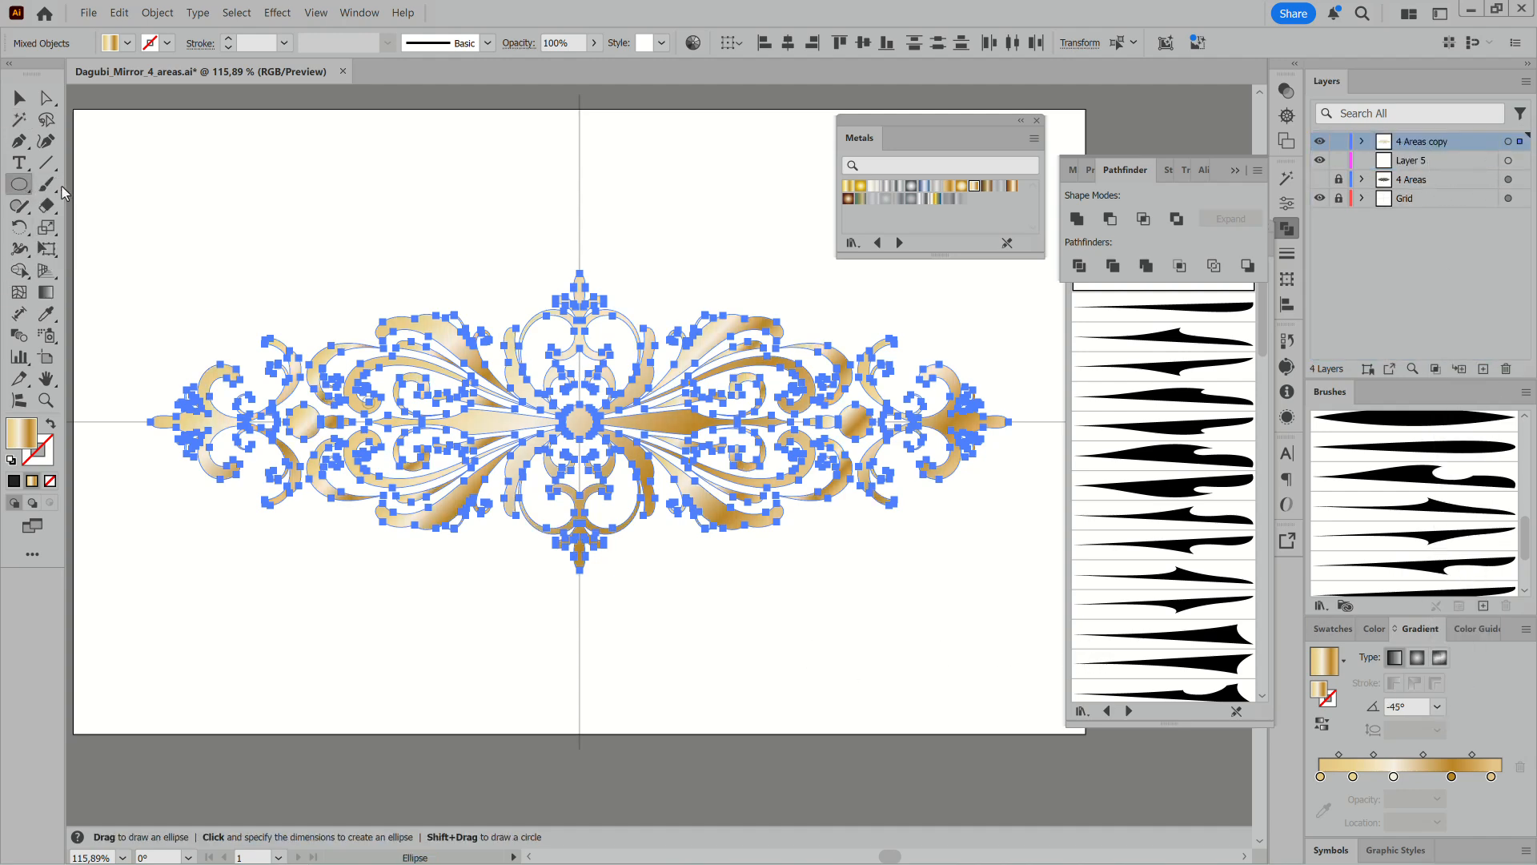
pyautogui.scroll(-2, 742, 570)
pyautogui.moveTo(241, 262); pyautogui.dragTo(975, 727)
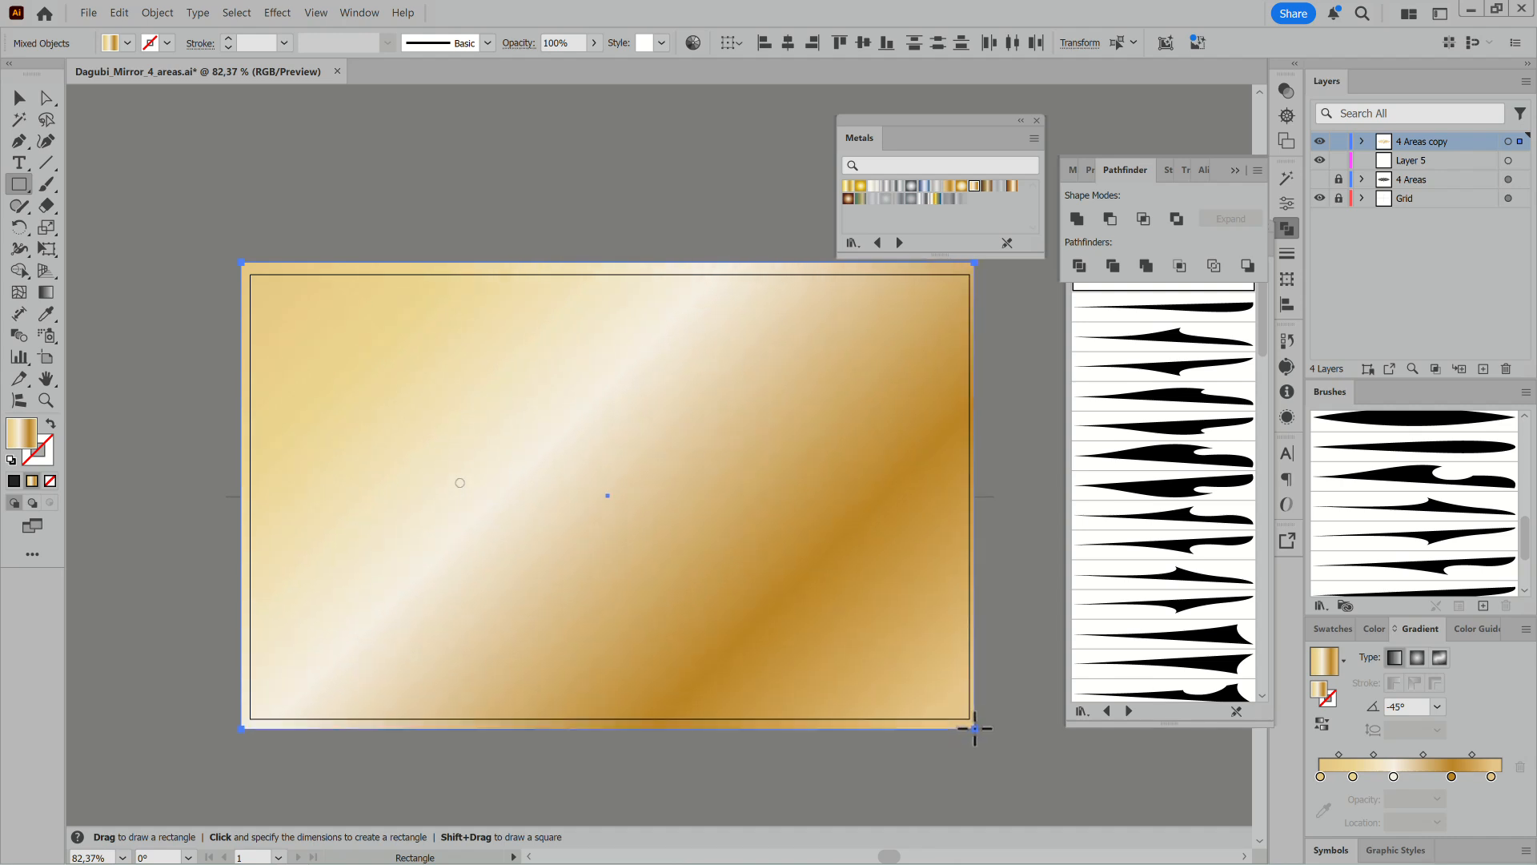
pyautogui.click(1342, 717)
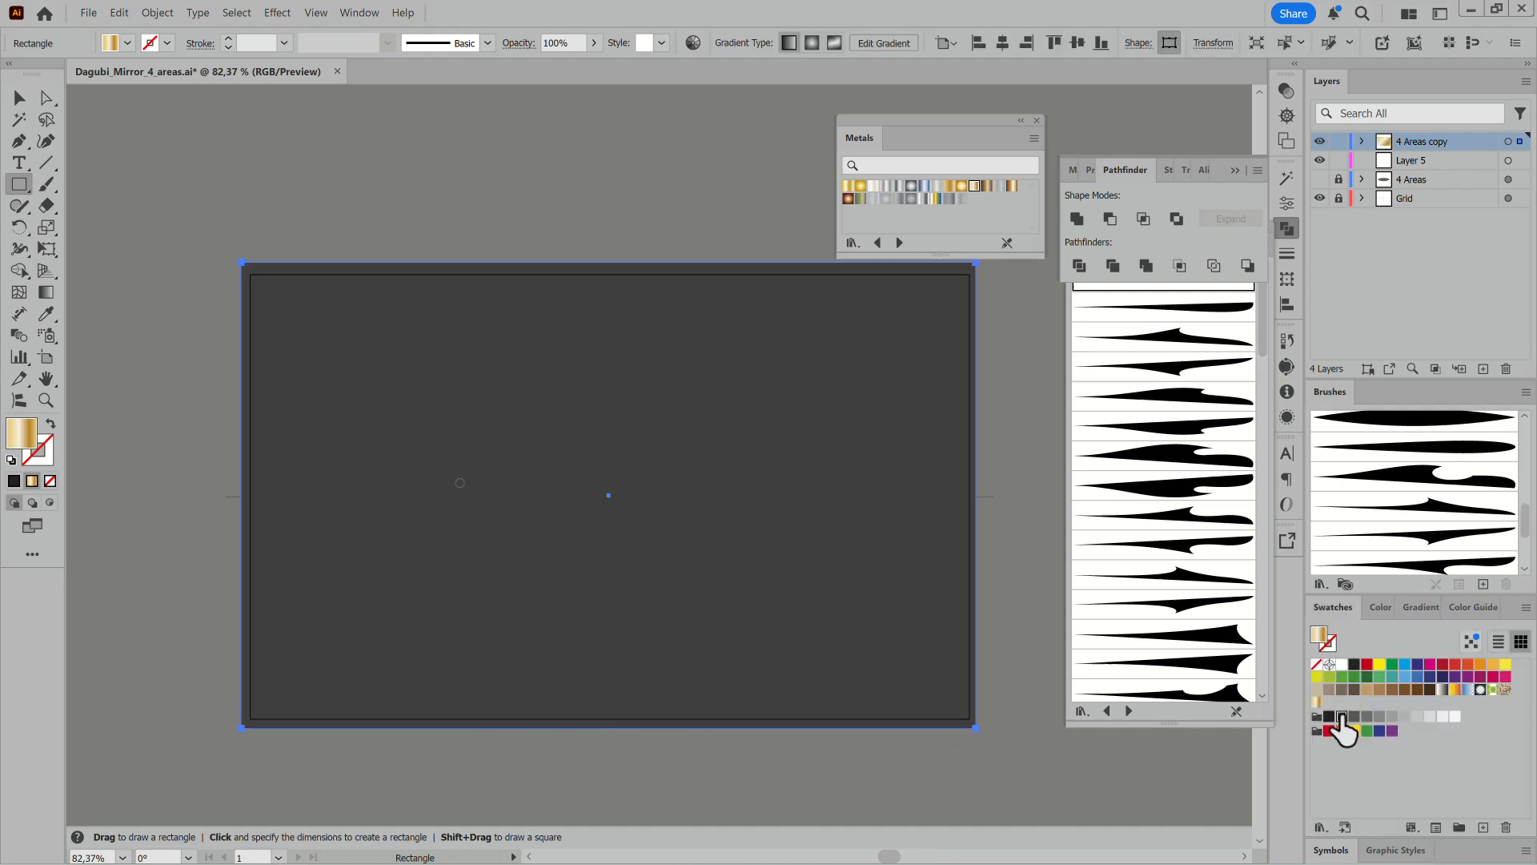
# Move the grey rectangle into the empty layer beneath the ornament and lock that layer.
pyautogui.click(1362, 142)
pyautogui.moveTo(1421, 161); pyautogui.dragTo(1422, 198)
pyautogui.click(1363, 141)
pyautogui.click(1339, 161)
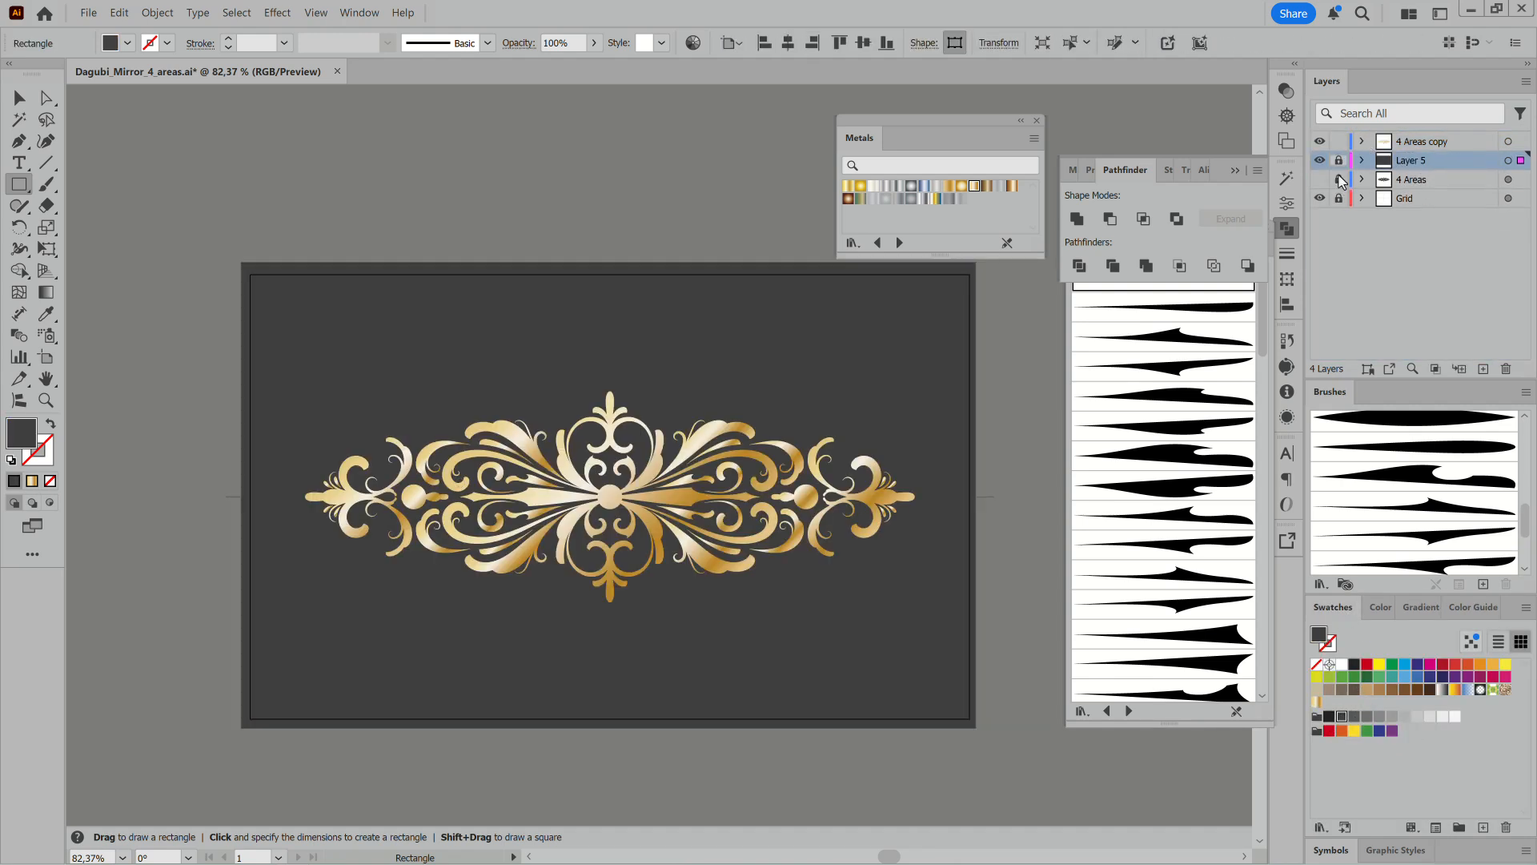
# Duplicate the 4 Areas copy layer, keeping the original copy locked and hidden.
pyautogui.moveTo(638, 566); pyautogui.dragTo(704, 601)
pyautogui.moveTo(920, 508); pyautogui.dragTo(916, 558)
pyautogui.moveTo(1415, 141); pyautogui.dragTo(1483, 368)
pyautogui.click(1339, 160)
pyautogui.click(1321, 160)
# Make the duplicated ornament a single compound path and hide the selection edges.
pyautogui.click(1519, 143)
pyautogui.click(1517, 143)
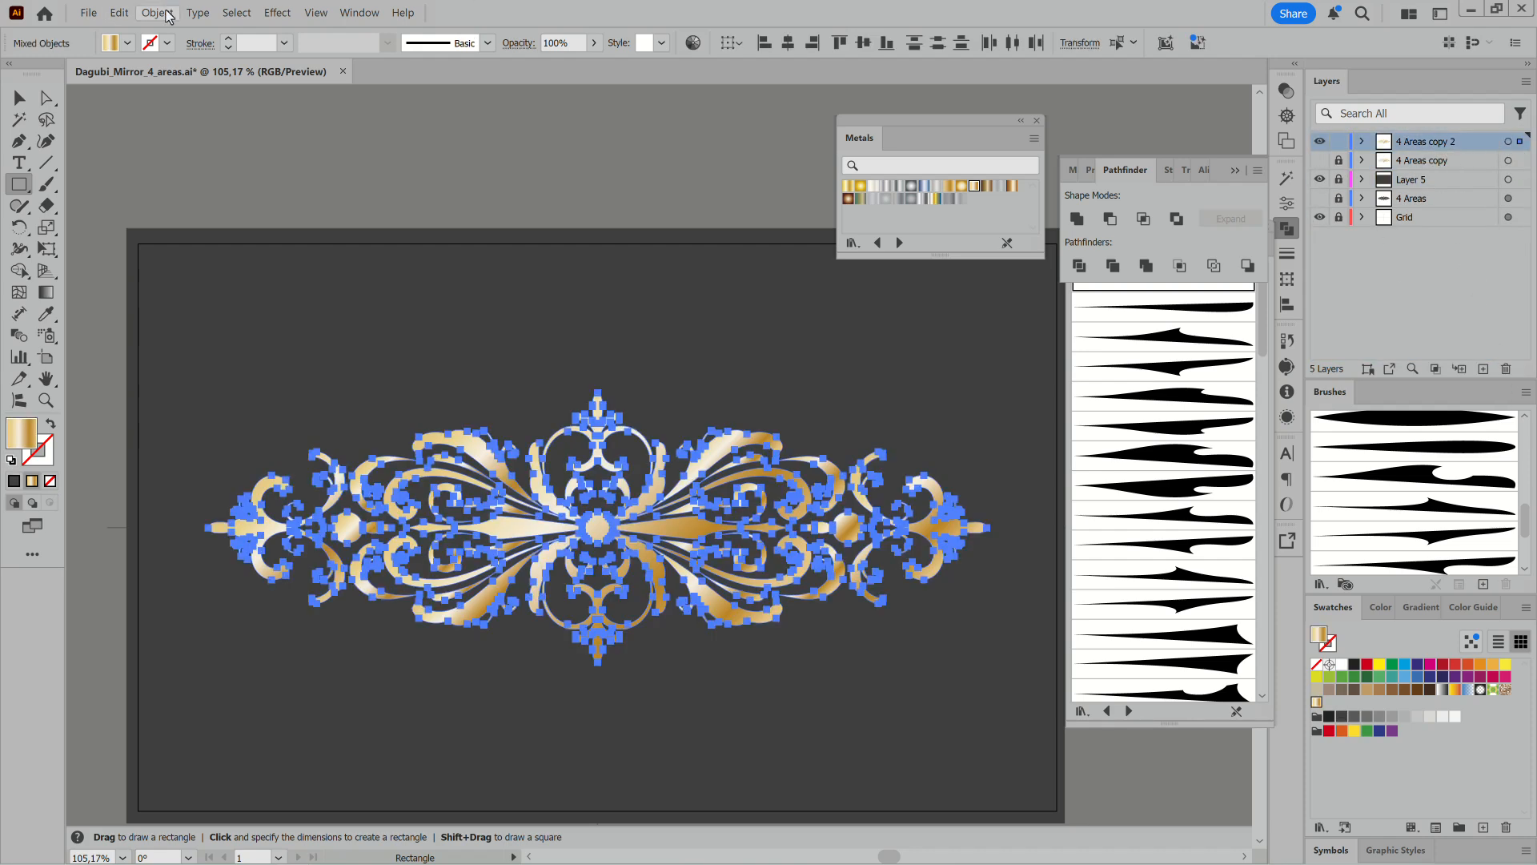
pyautogui.click(157, 13)
pyautogui.click(350, 545)
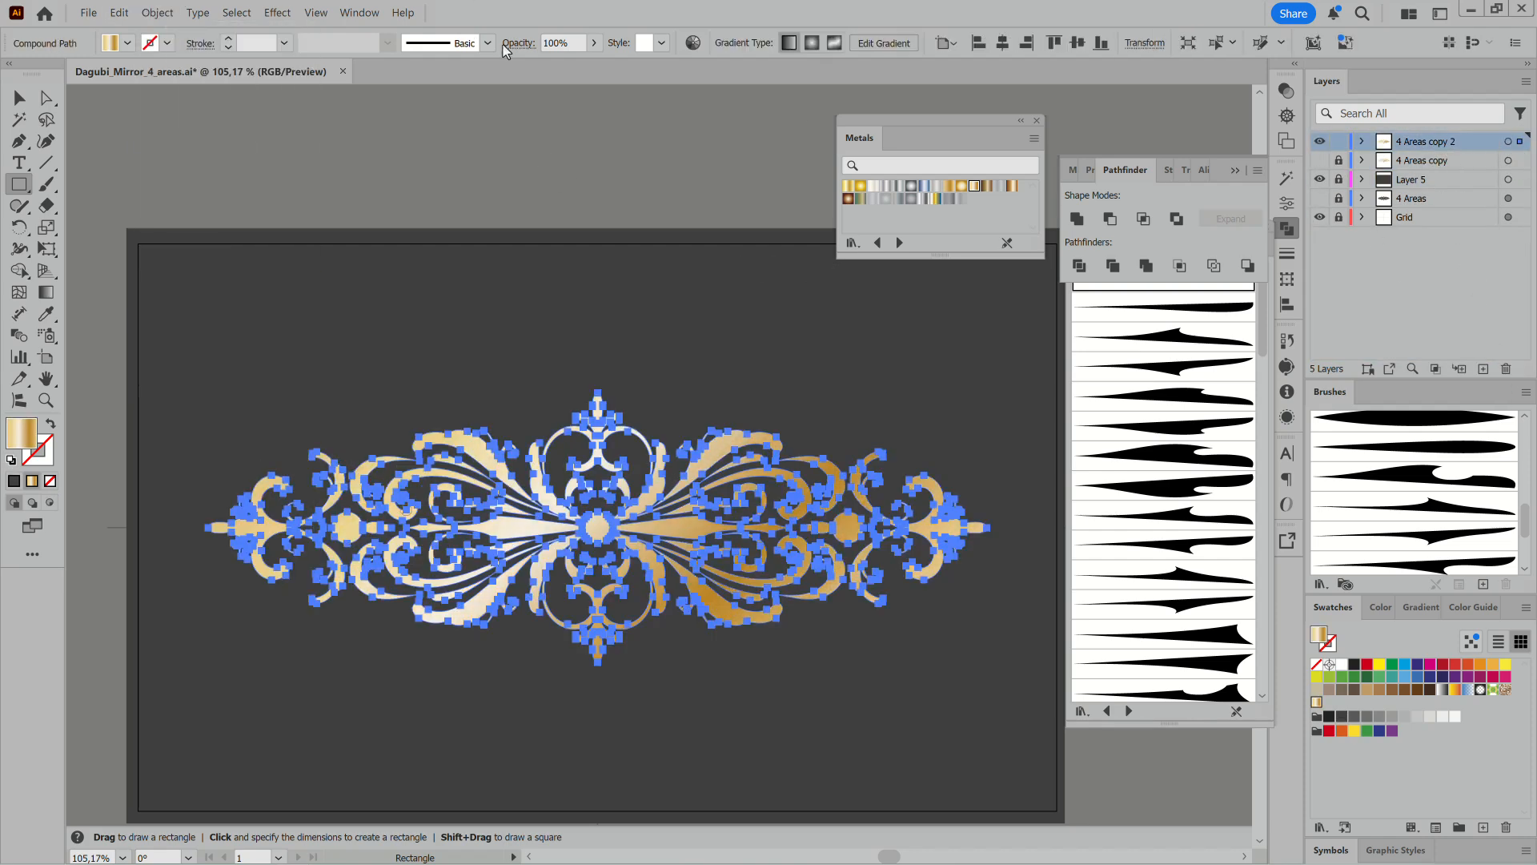
pyautogui.click(315, 12)
pyautogui.click(362, 362)
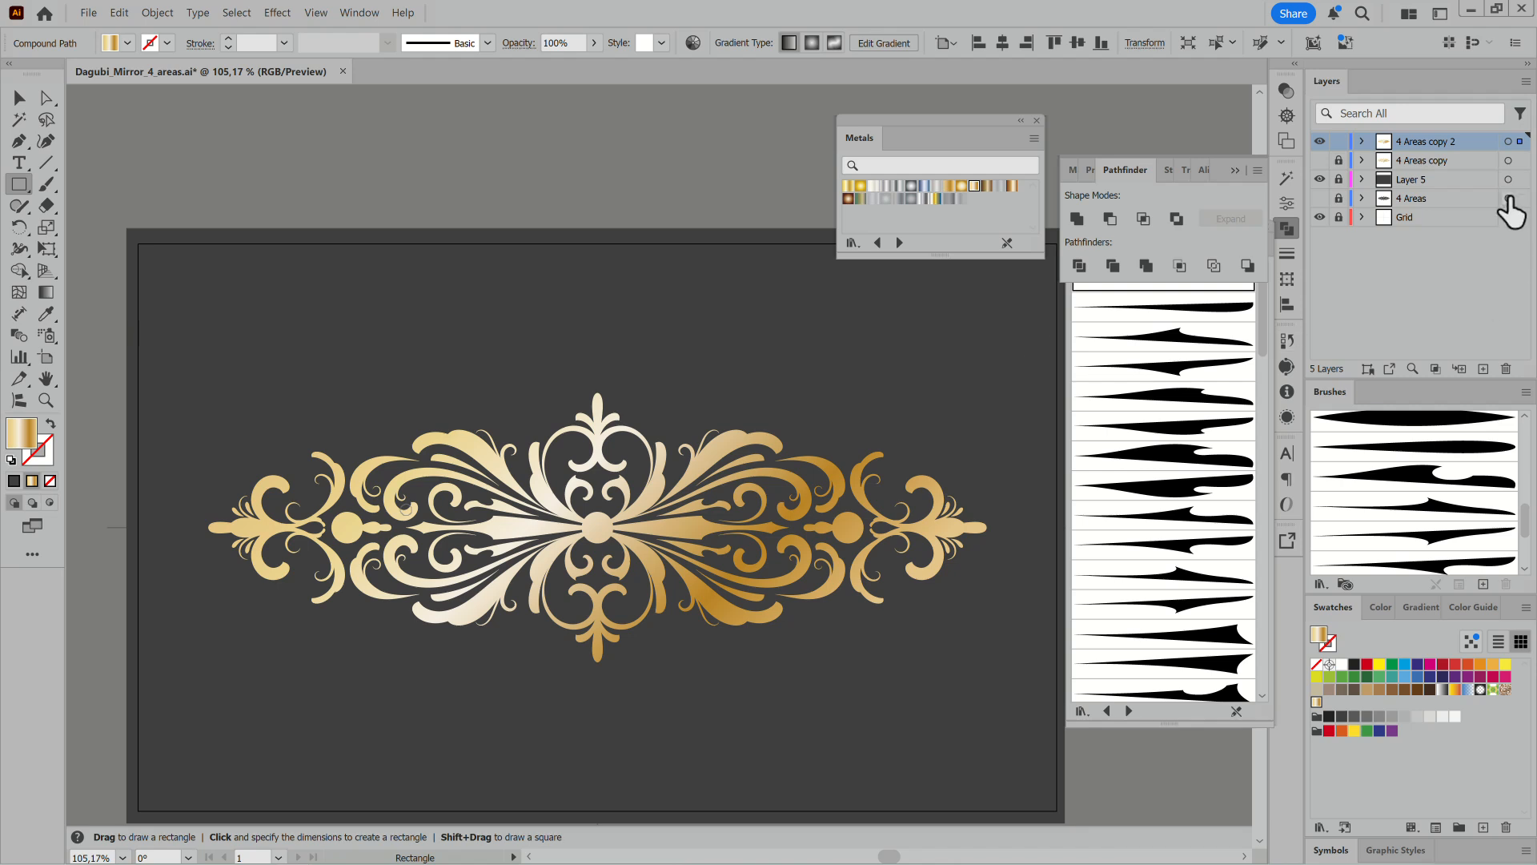
# Try the bronze and bright gold Metals gradients as the ornament's fill.
pyautogui.click(1013, 186)
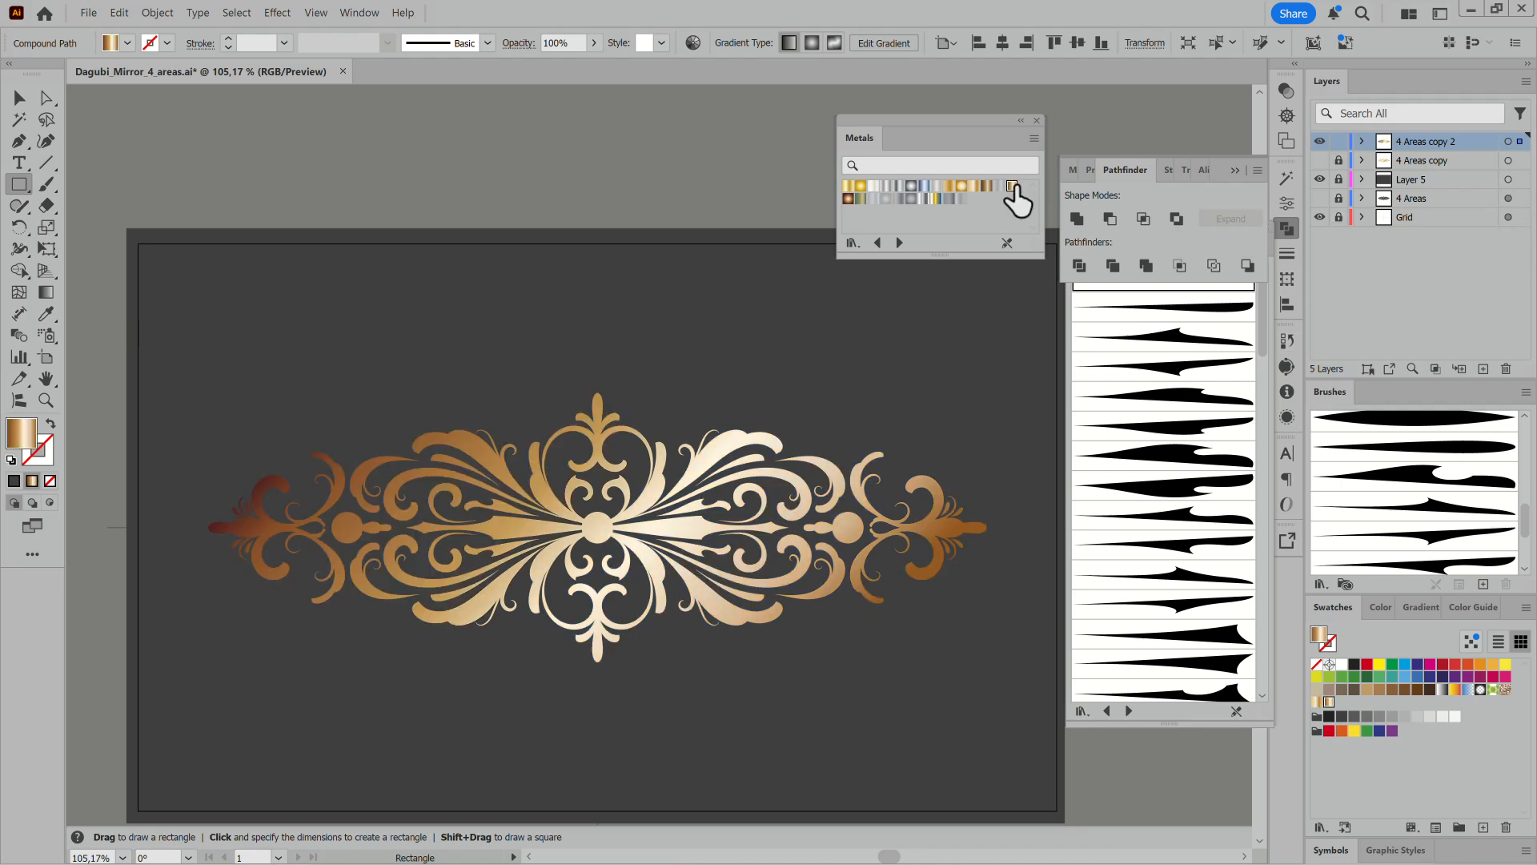
pyautogui.click(848, 186)
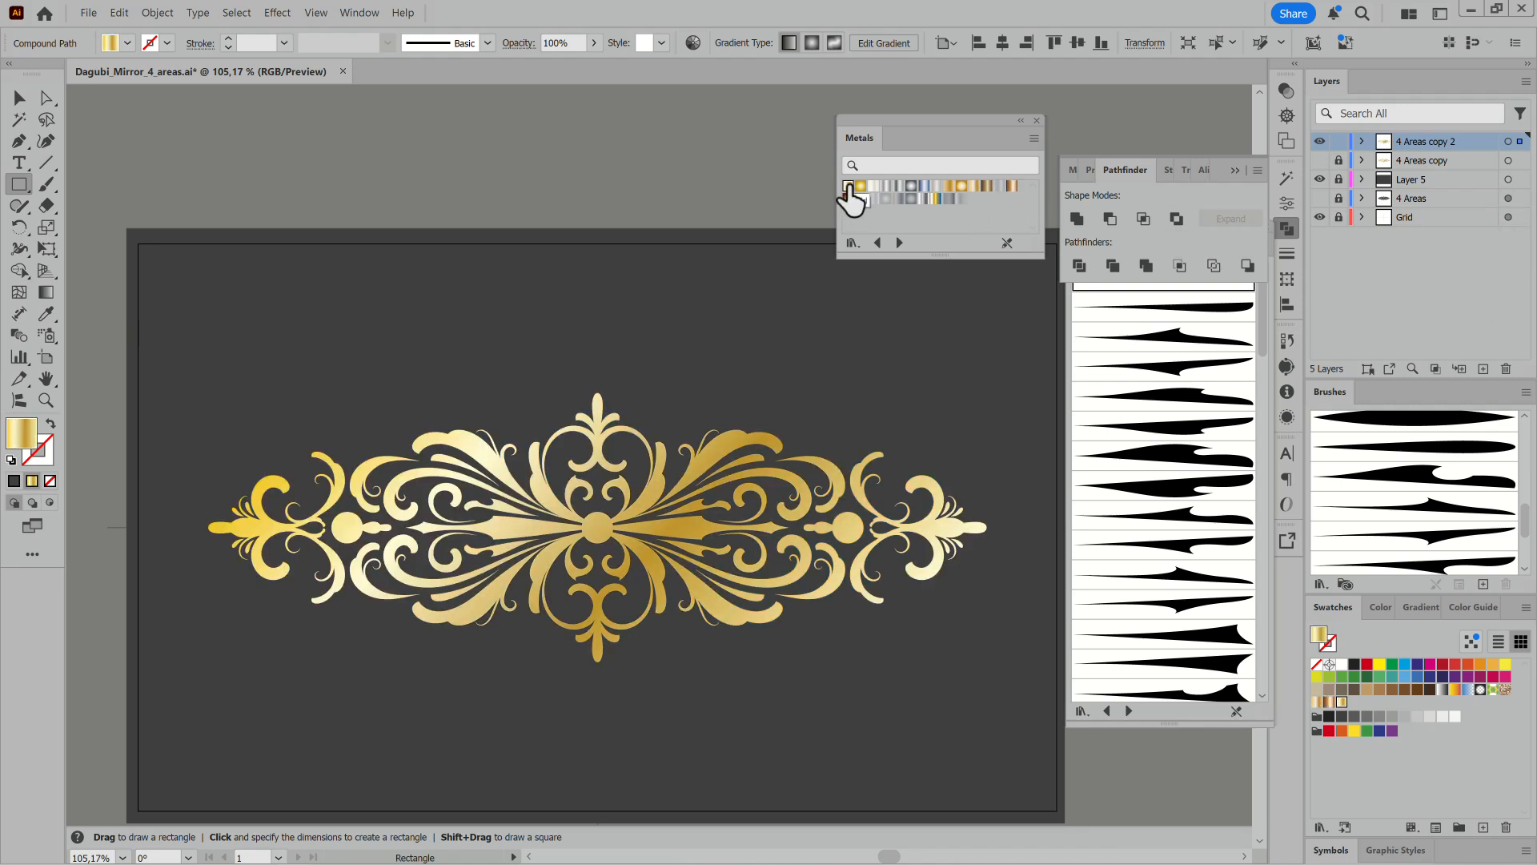
# Give the ornament a 1 pt stroke with the bronze Metals gradient, angled at 45°.
pyautogui.click(1329, 645)
pyautogui.click(1012, 186)
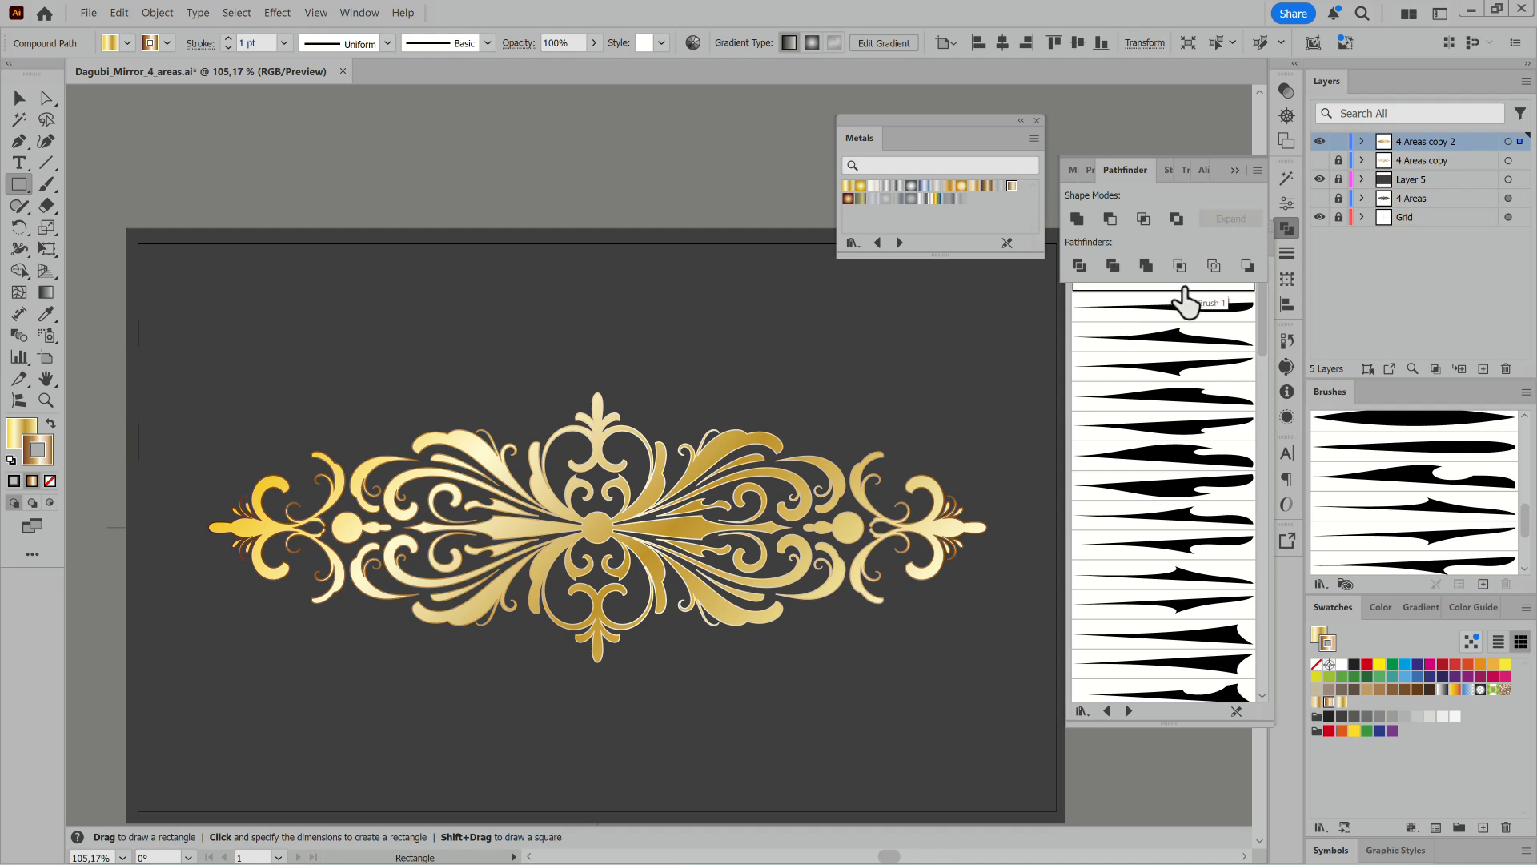
pyautogui.click(1412, 608)
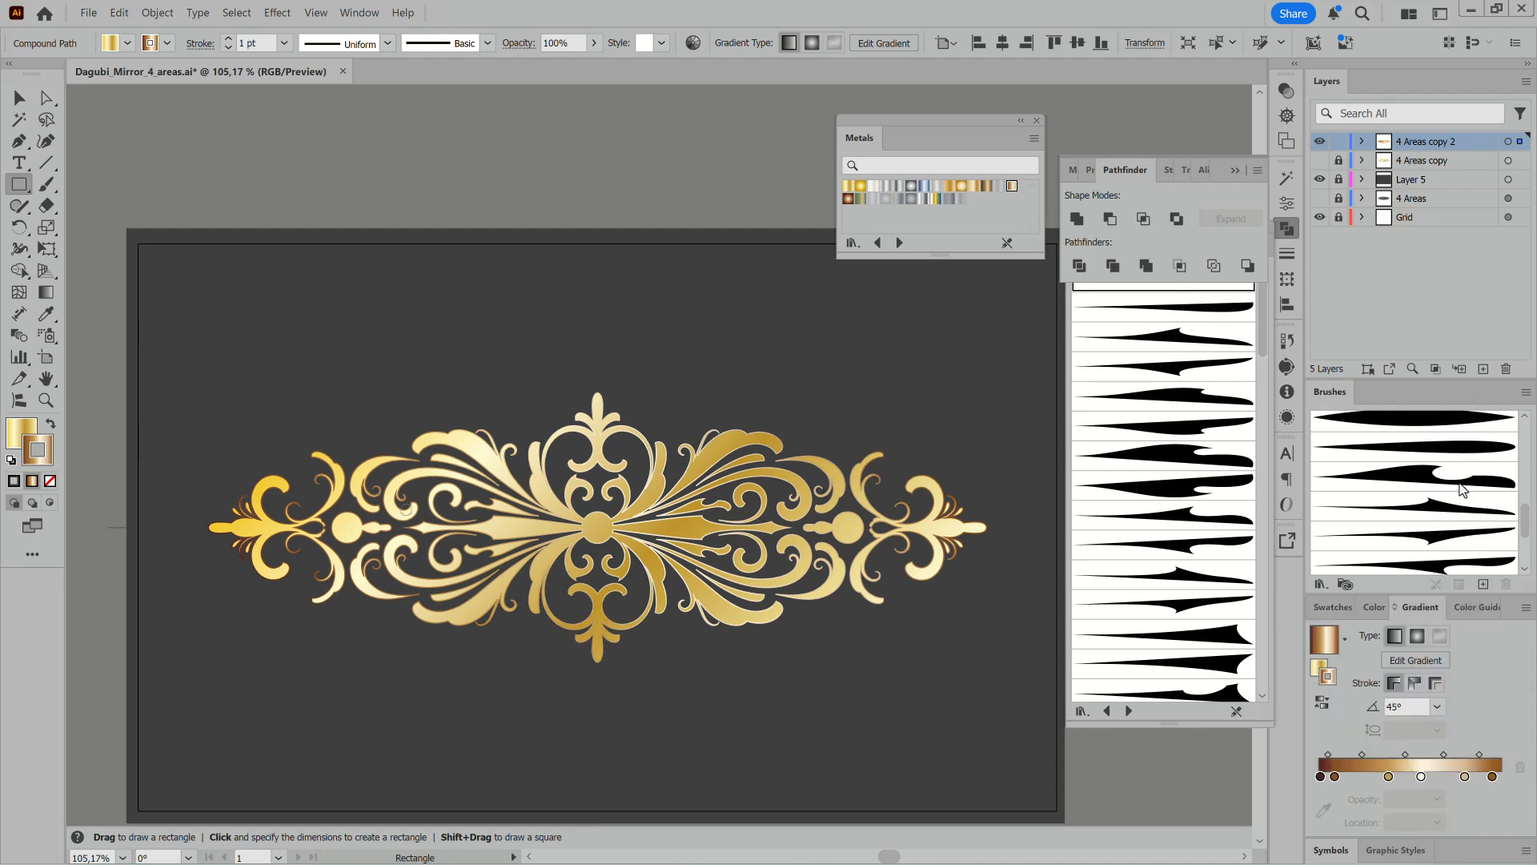
# Change the ornament's fill to the softer gold and cream Metals gradient.
pyautogui.click(1318, 662)
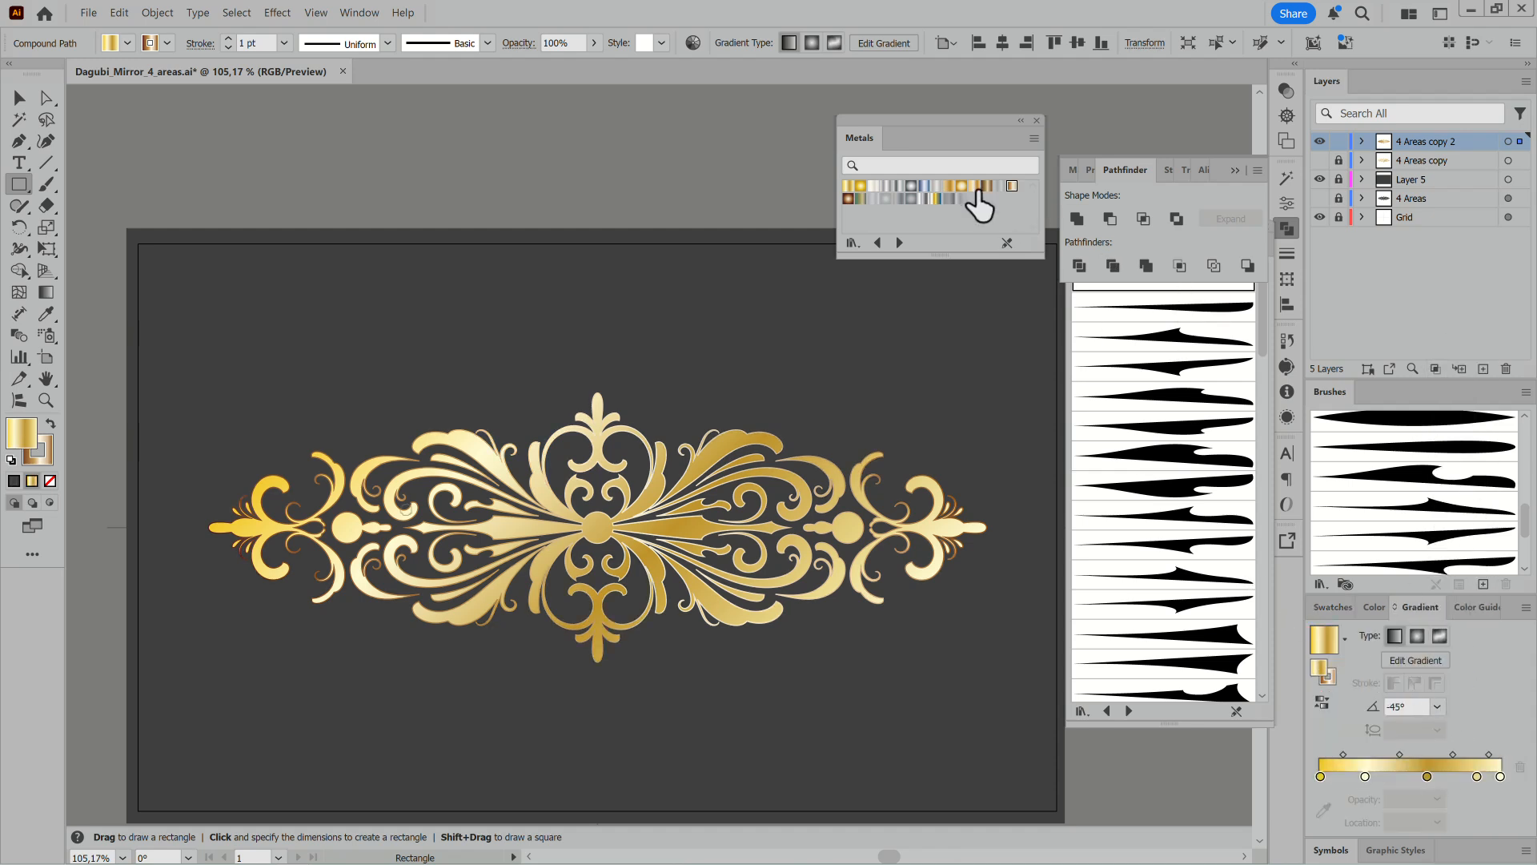
pyautogui.click(949, 187)
pyautogui.click(974, 187)
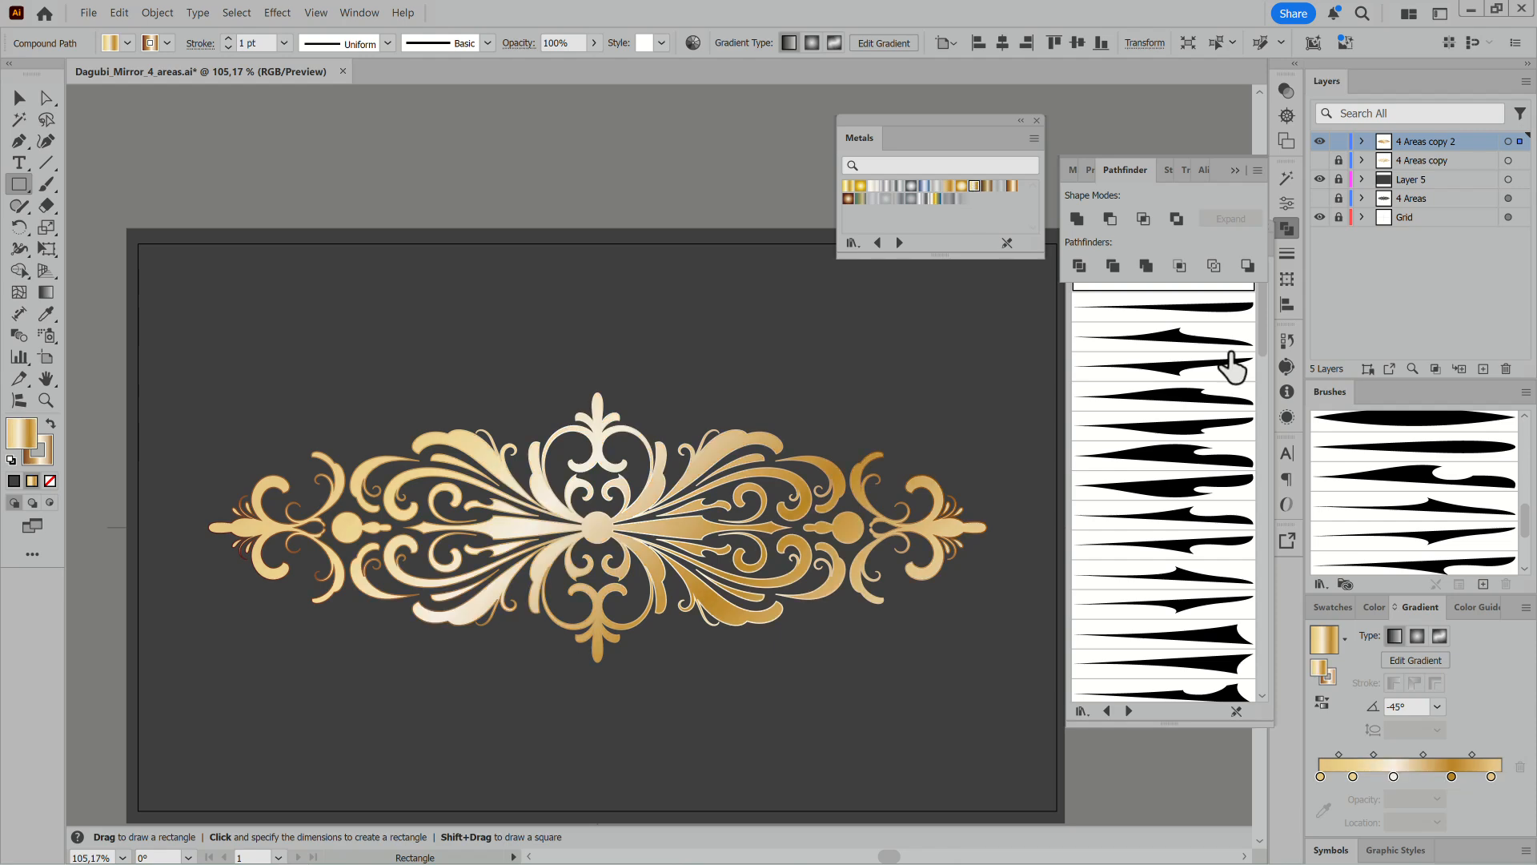
# Set the ornament's stroke to round corners, inside alignment and a weight of 0.5 pt.
pyautogui.moveTo(616, 546); pyautogui.dragTo(899, 686)
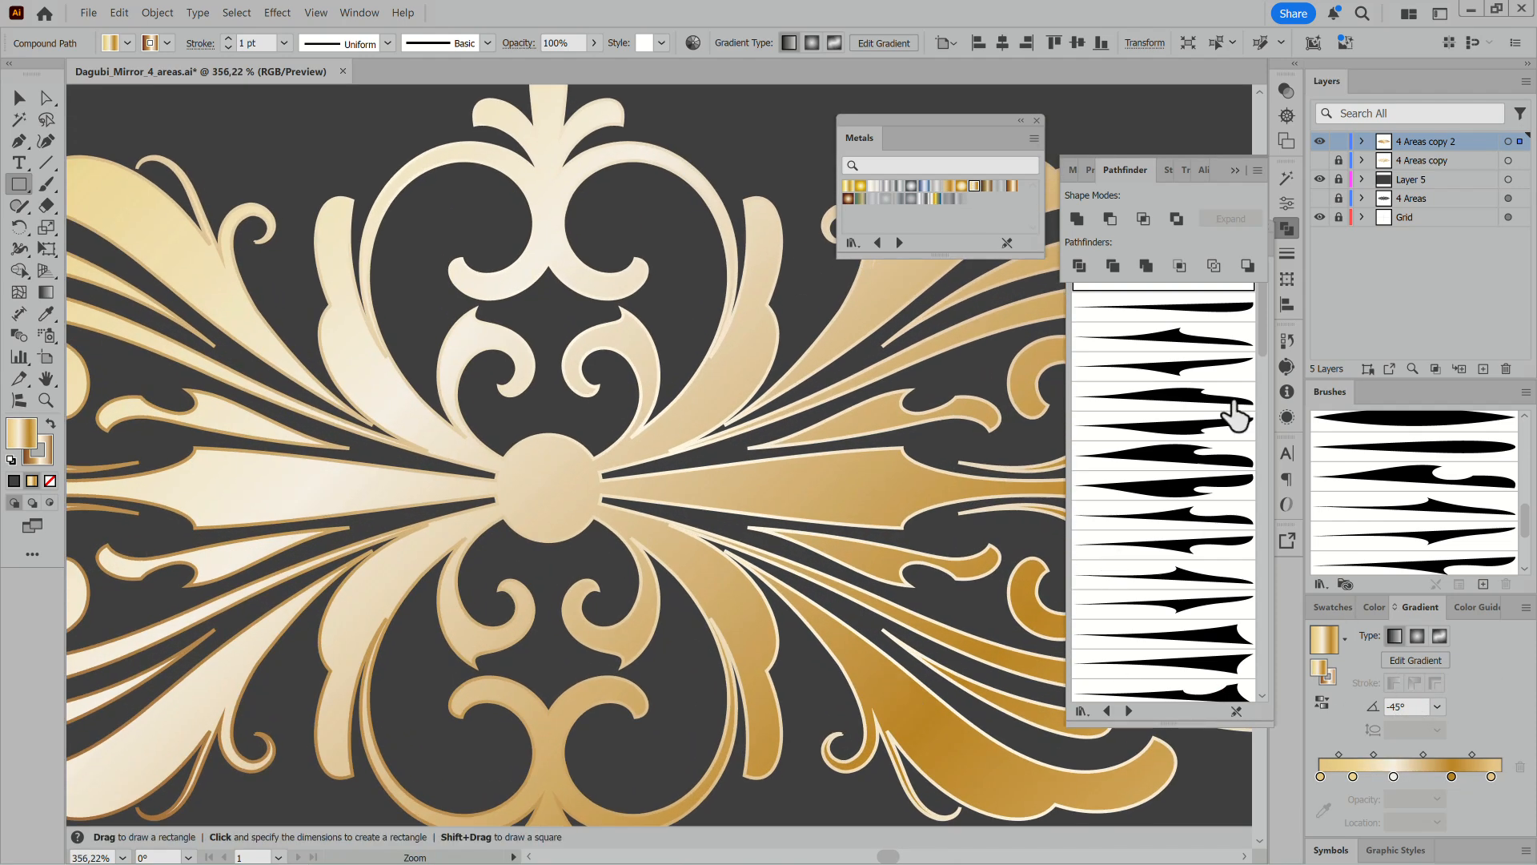
pyautogui.click(1287, 254)
pyautogui.click(1150, 247)
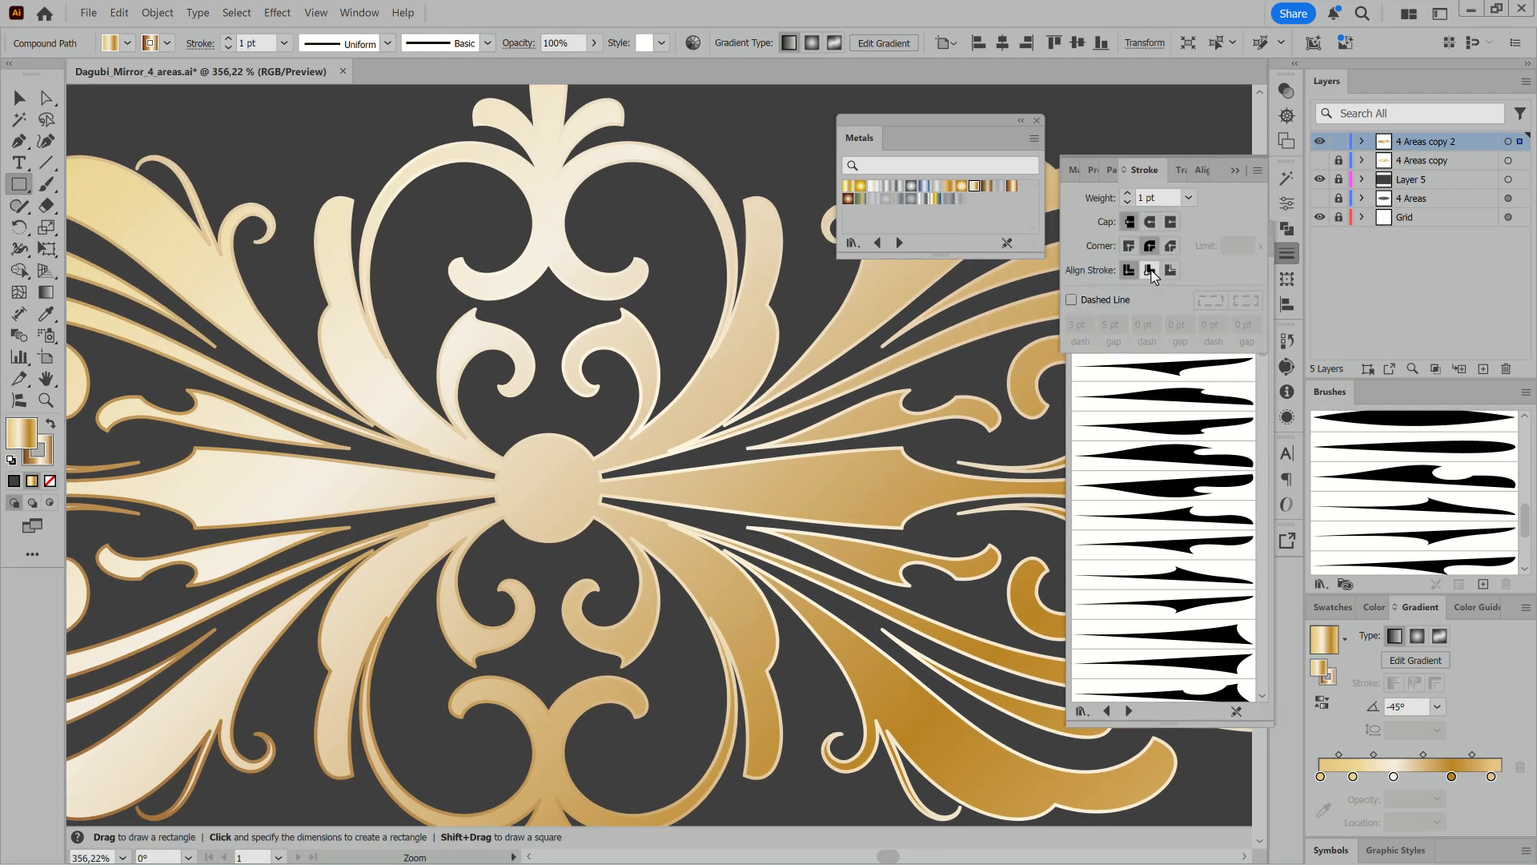
pyautogui.click(1151, 273)
pyautogui.scroll(-5, 884, 559)
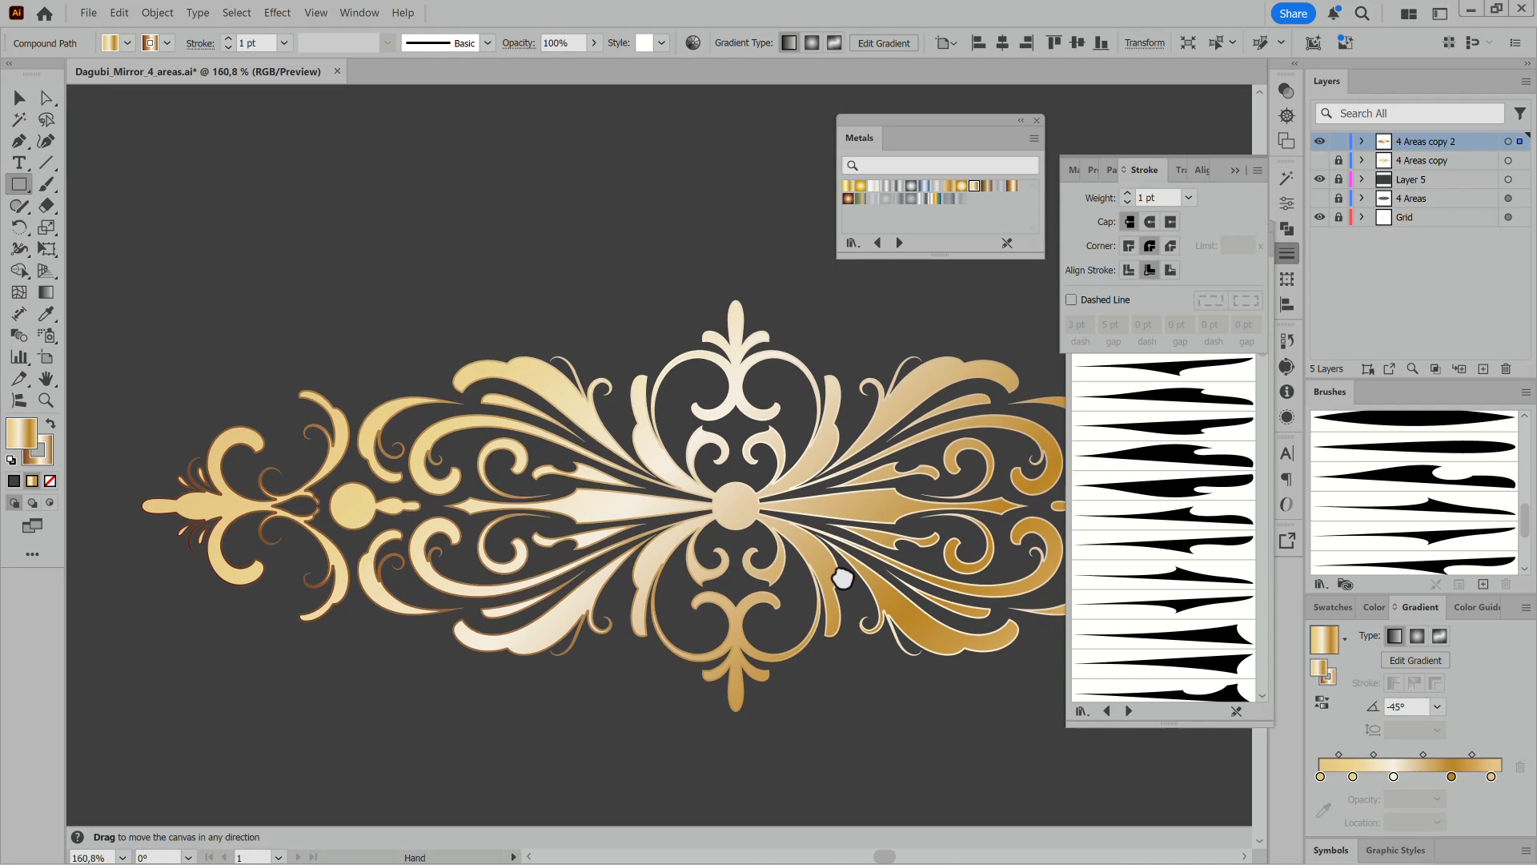
pyautogui.moveTo(842, 578); pyautogui.dragTo(841, 566)
pyautogui.click(1129, 202)
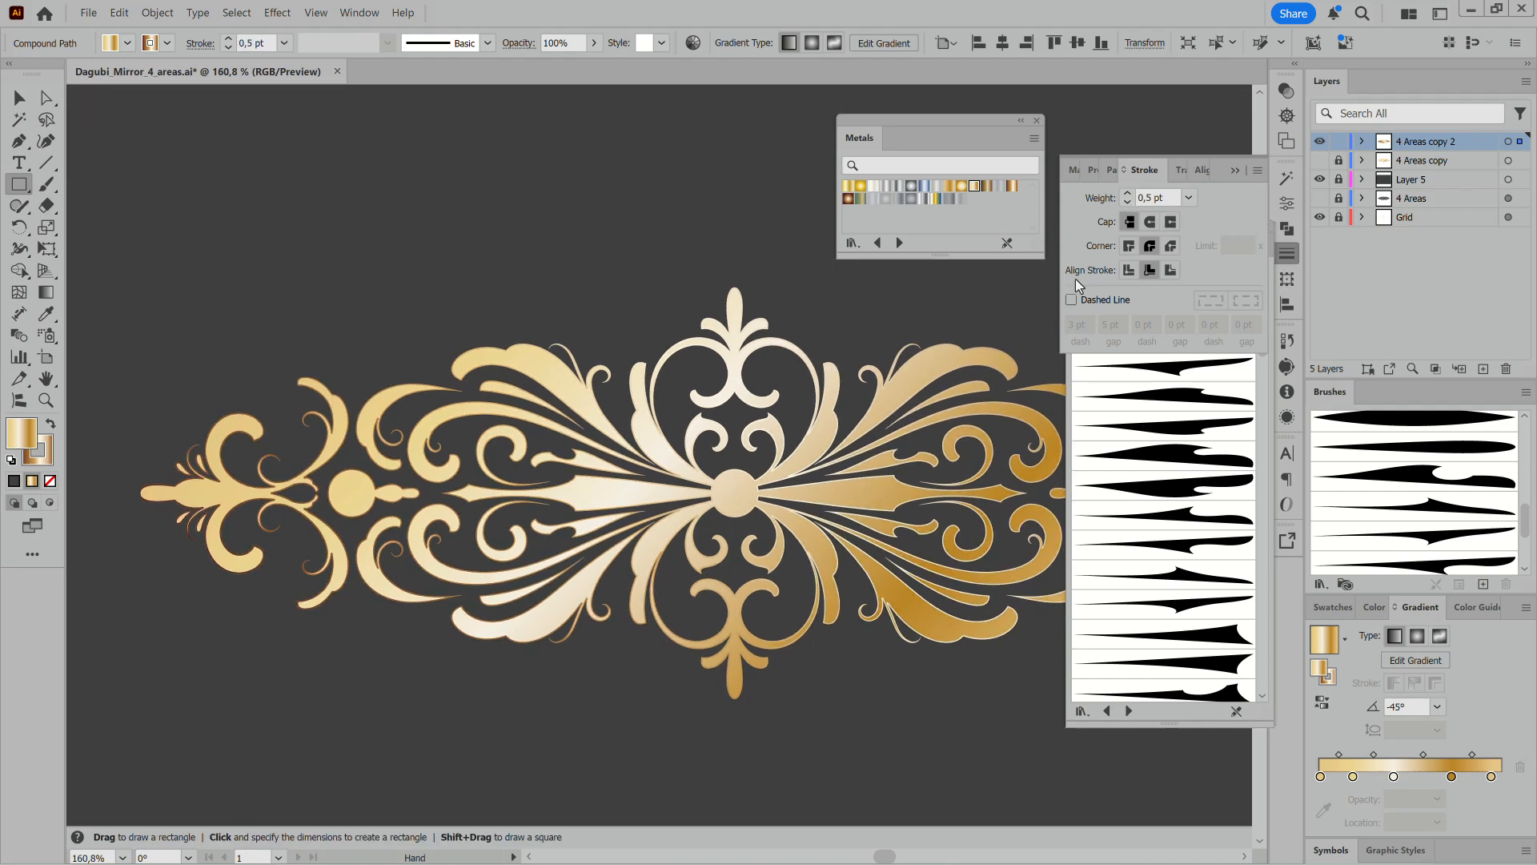
# Lock the 4 Areas copy 2 layer and fill the background rectangle with the darkest grey swatch.
pyautogui.scroll(-2, 905, 534)
pyautogui.moveTo(896, 538); pyautogui.dragTo(774, 483)
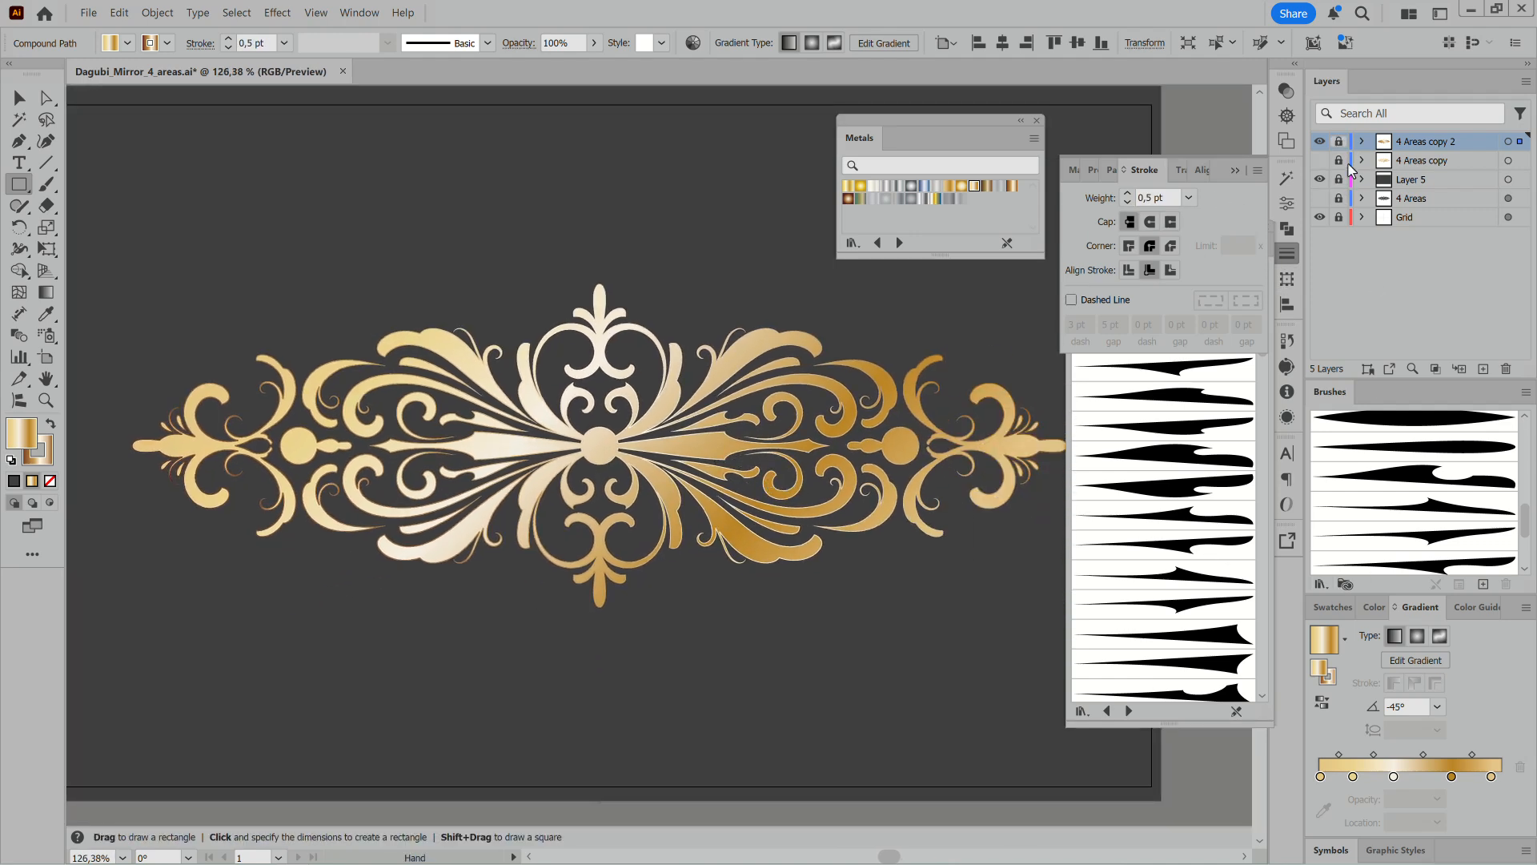
pyautogui.click(1508, 180)
pyautogui.click(1333, 628)
pyautogui.click(1329, 738)
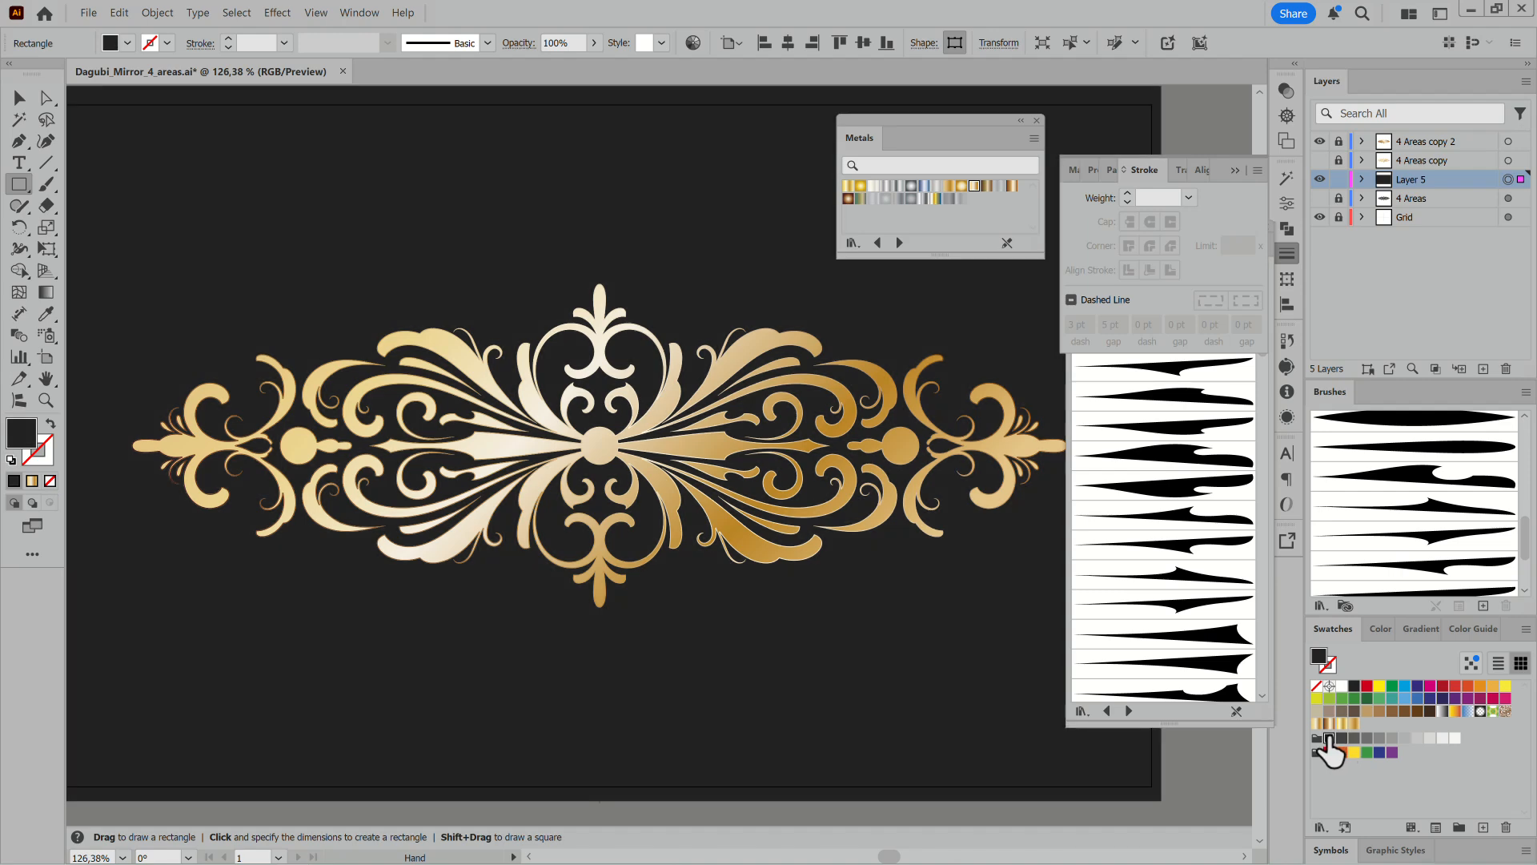
pyautogui.scroll(-2, 1011, 692)
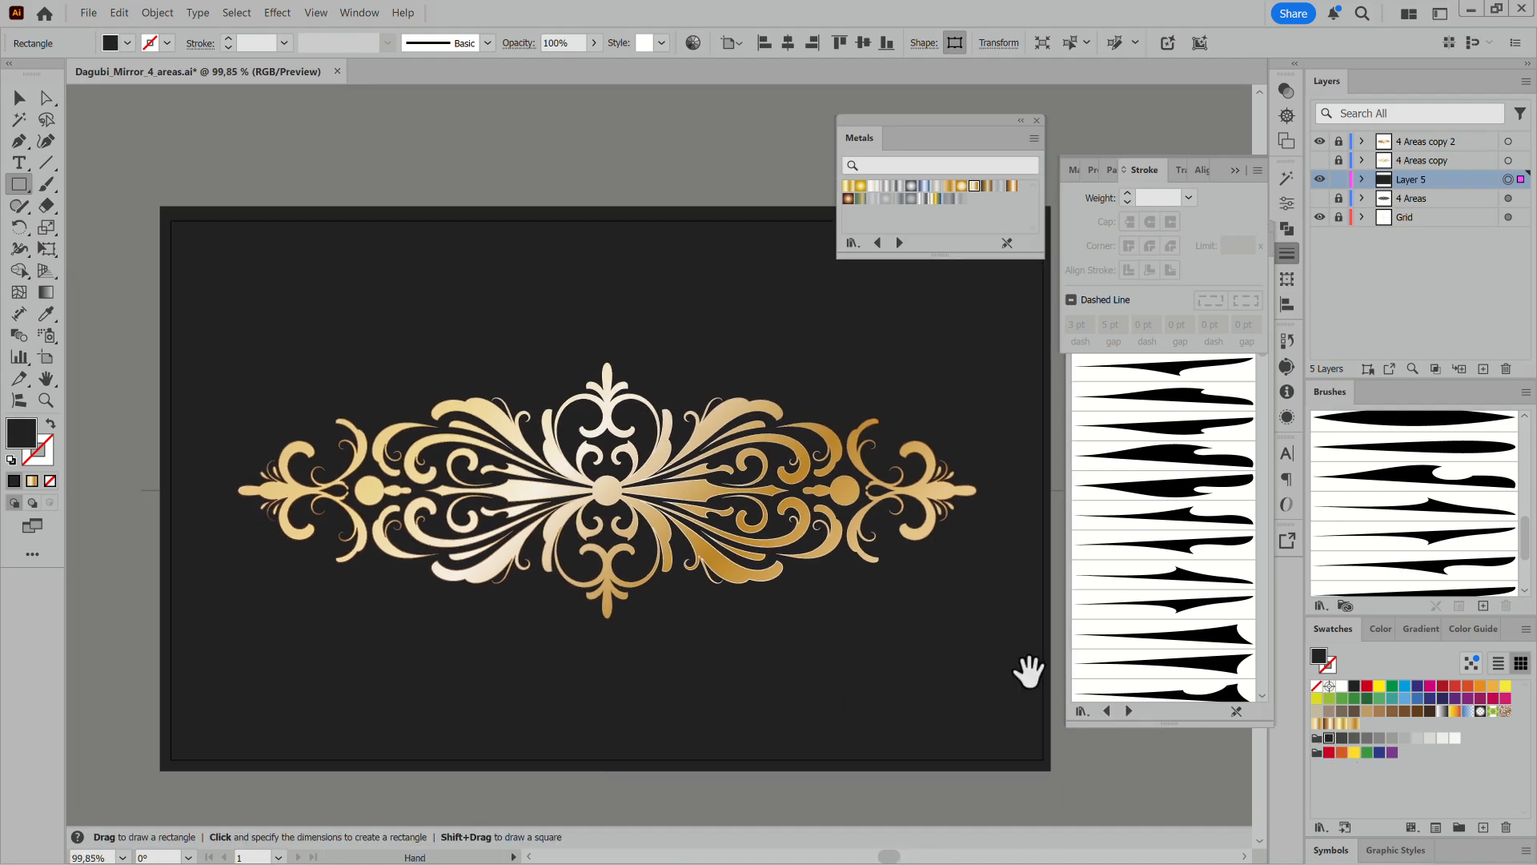
# Draw a tall tan ellipse about 36 × 170 mm on a new layer above the background rectangle.
pyautogui.moveTo(19, 184); pyautogui.dragTo(72, 229)
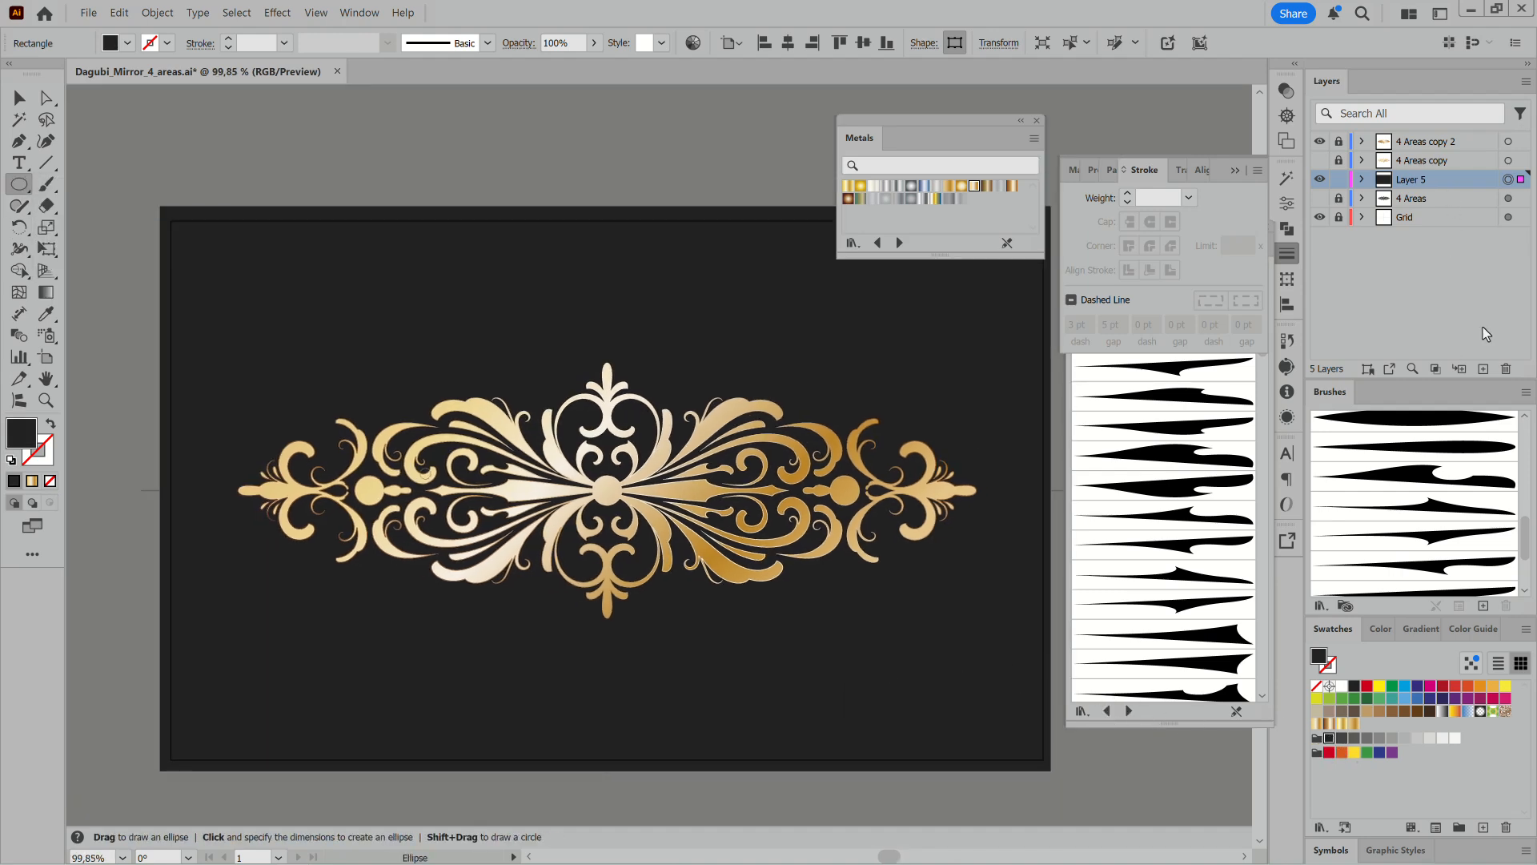
pyautogui.click(1484, 368)
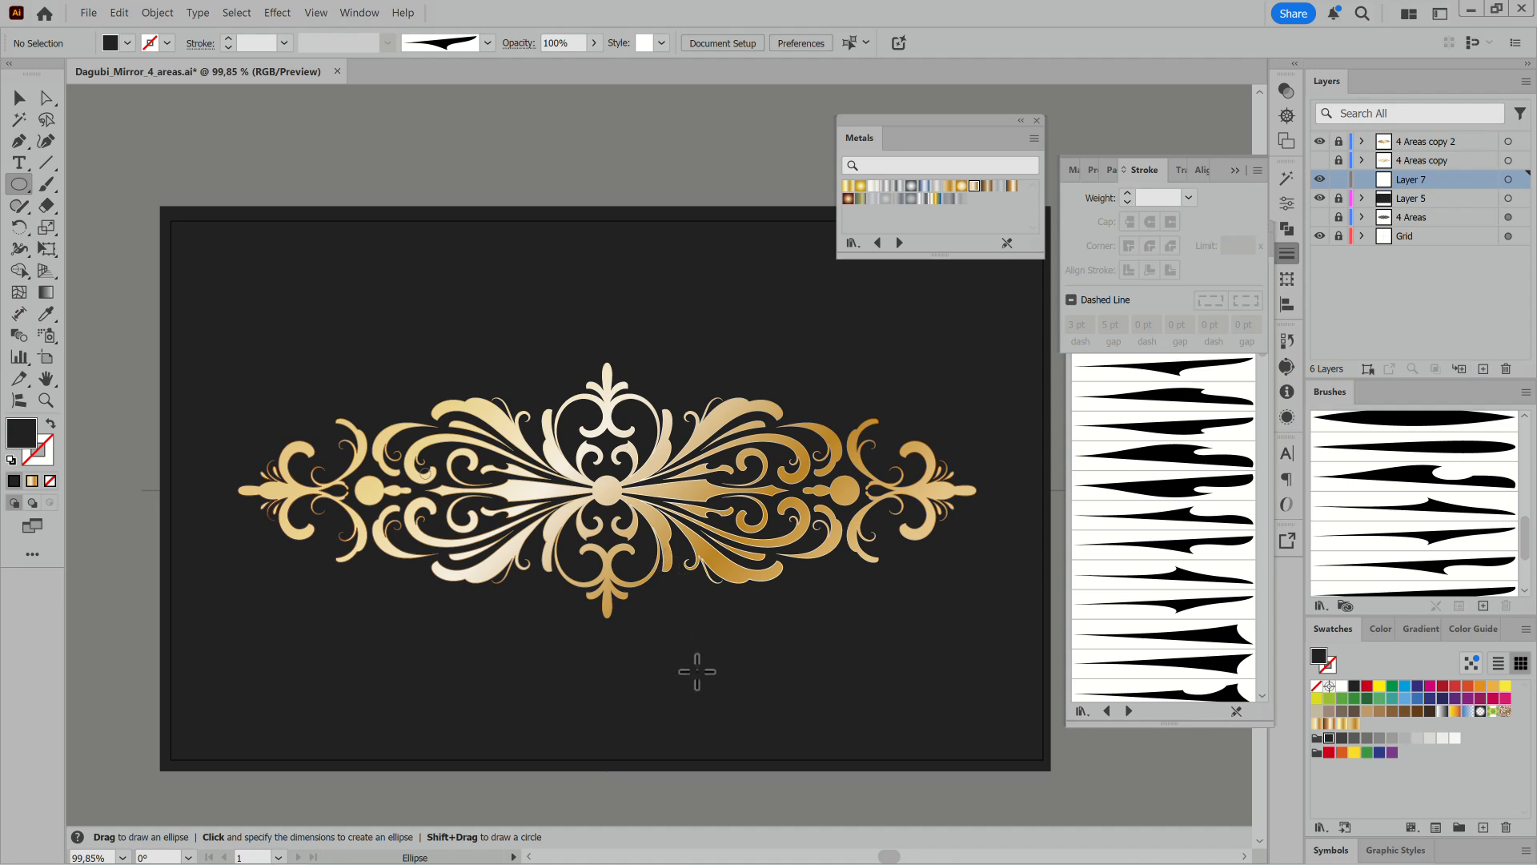
pyautogui.moveTo(695, 697); pyautogui.dragTo(695, 704)
pyautogui.click(1367, 710)
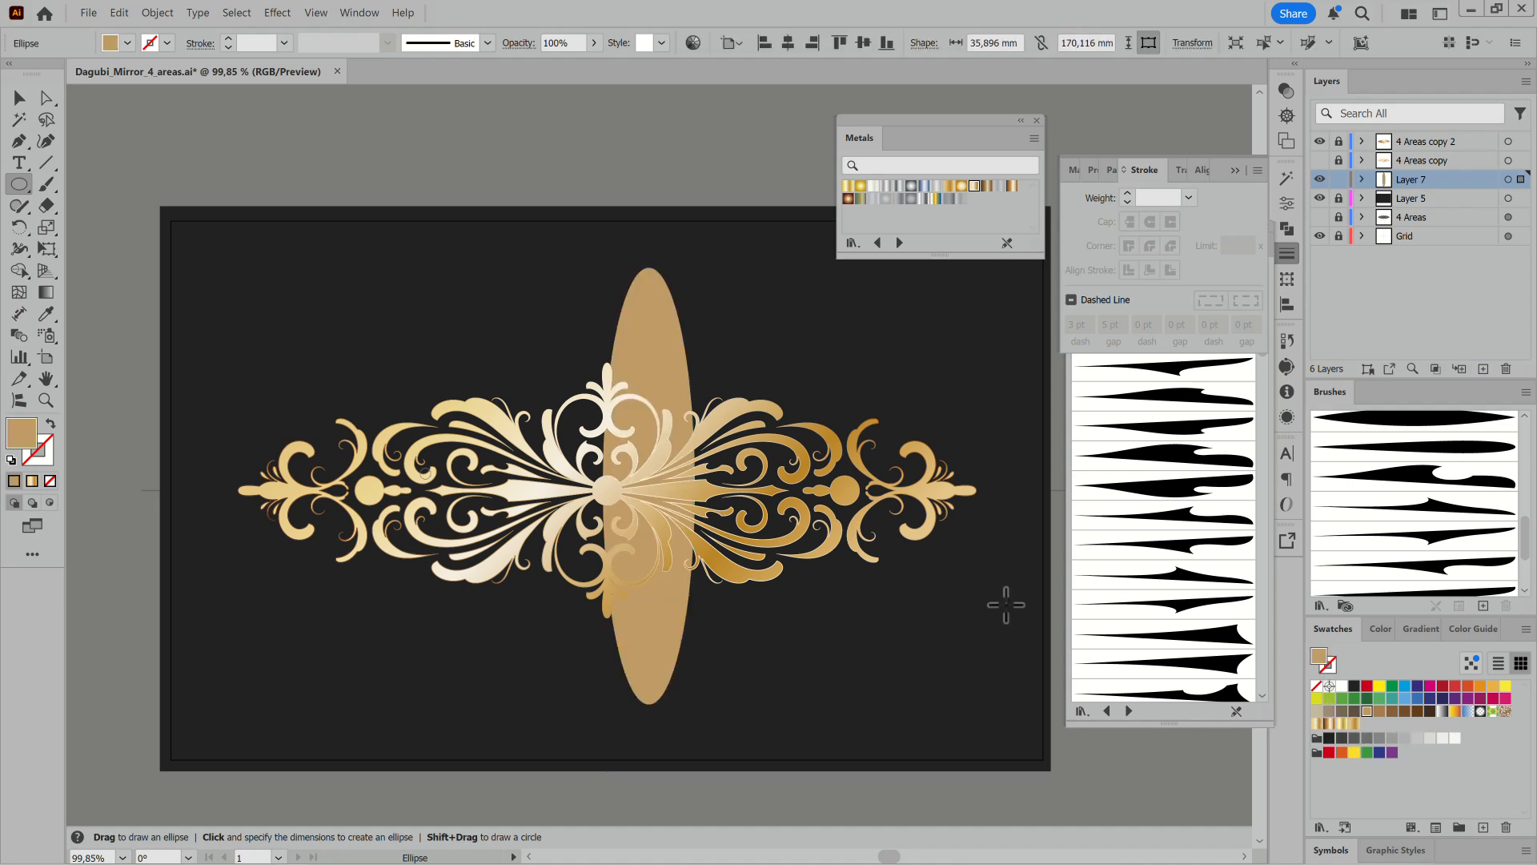
# Center the ellipse on the ornament and narrow it with Free Transform into a thin vertical ray.
pyautogui.click(47, 248)
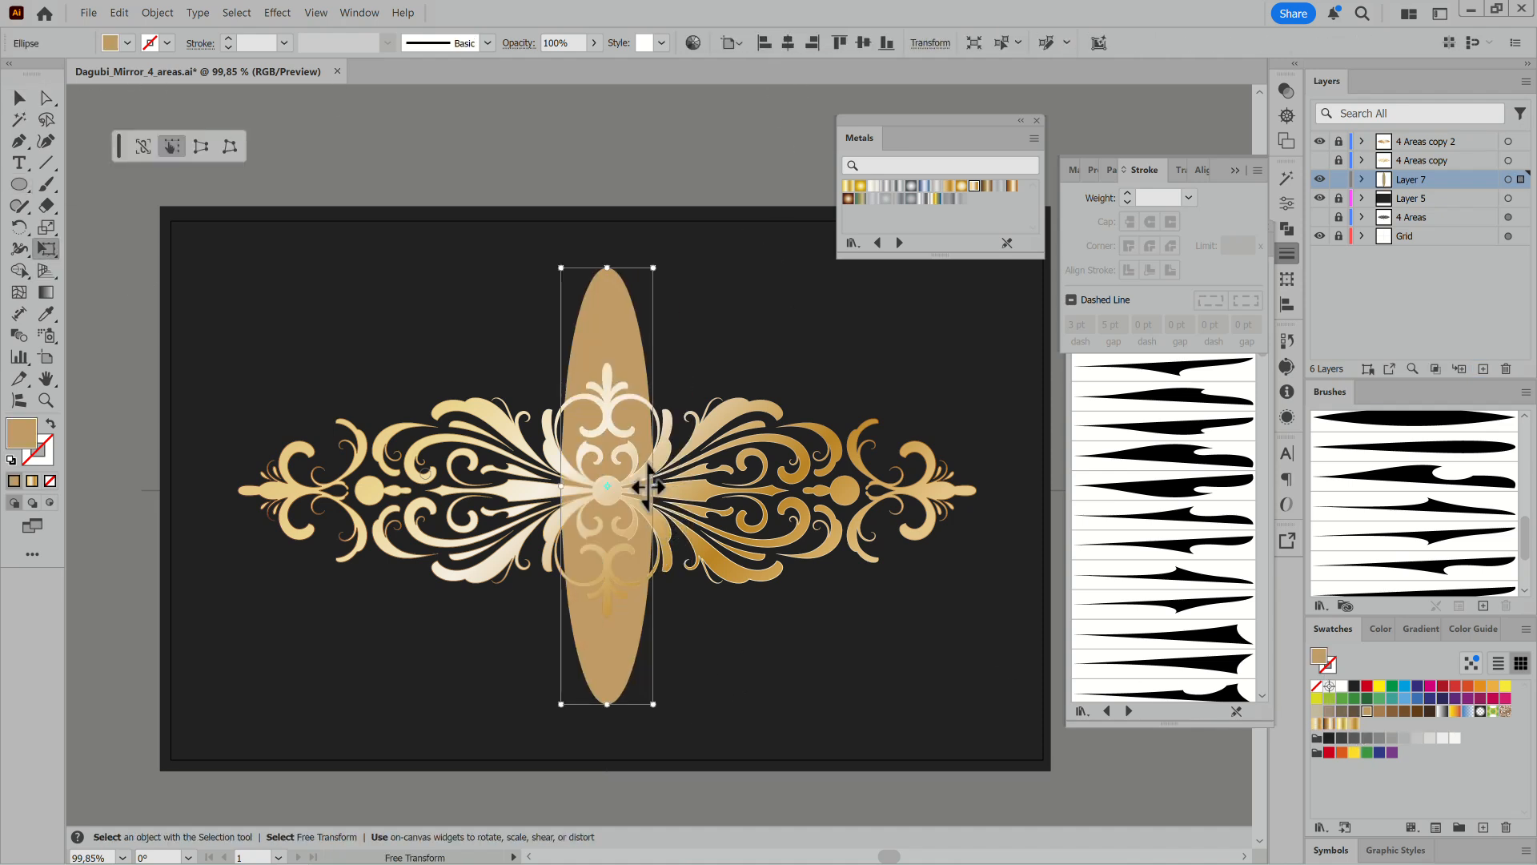
pyautogui.moveTo(650, 488); pyautogui.dragTo(611, 488)
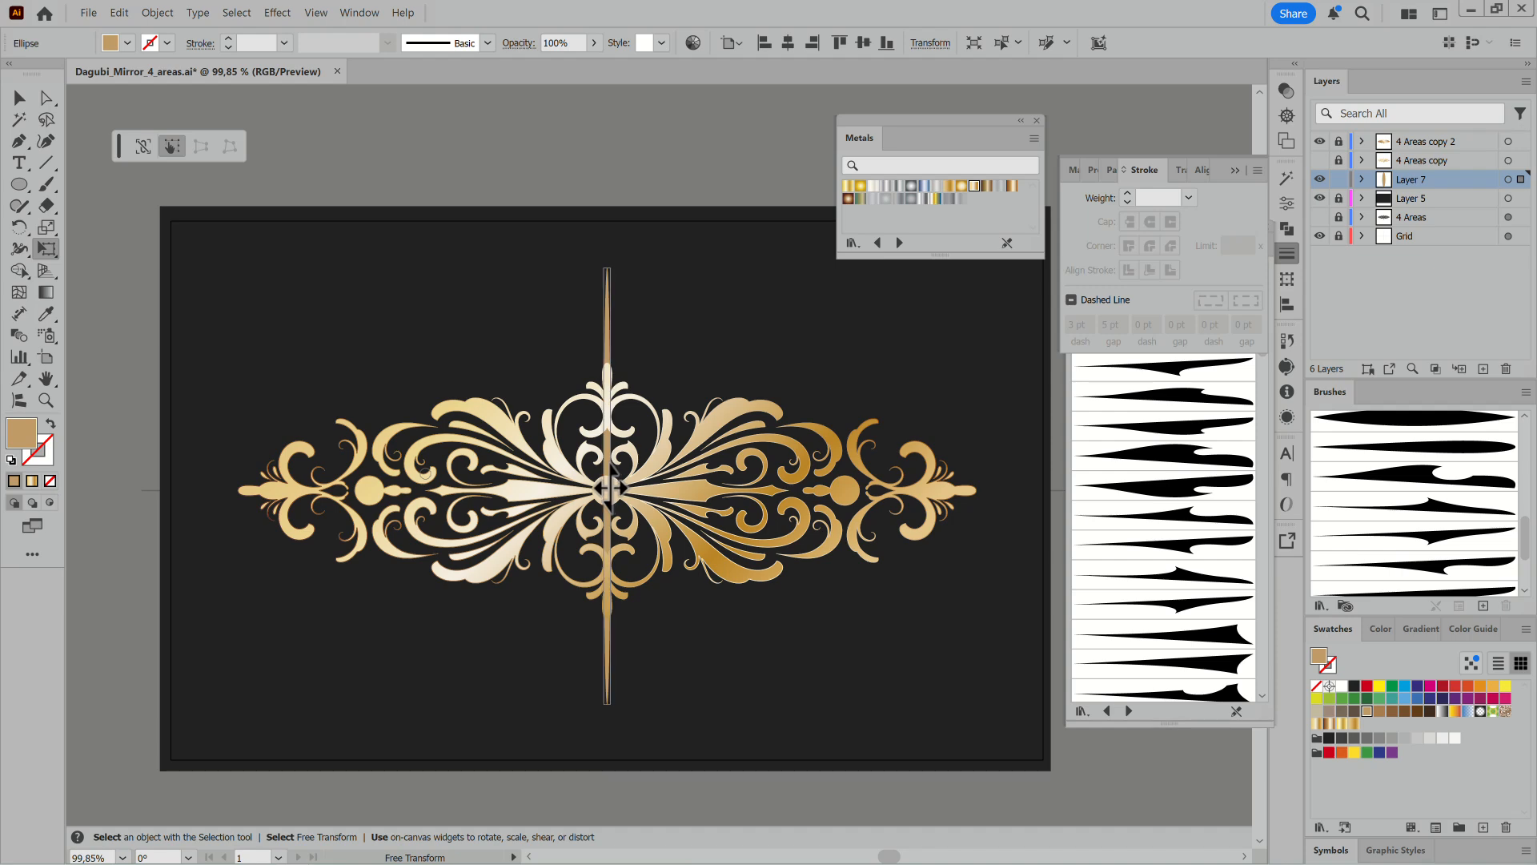
pyautogui.scroll(5, 651, 542)
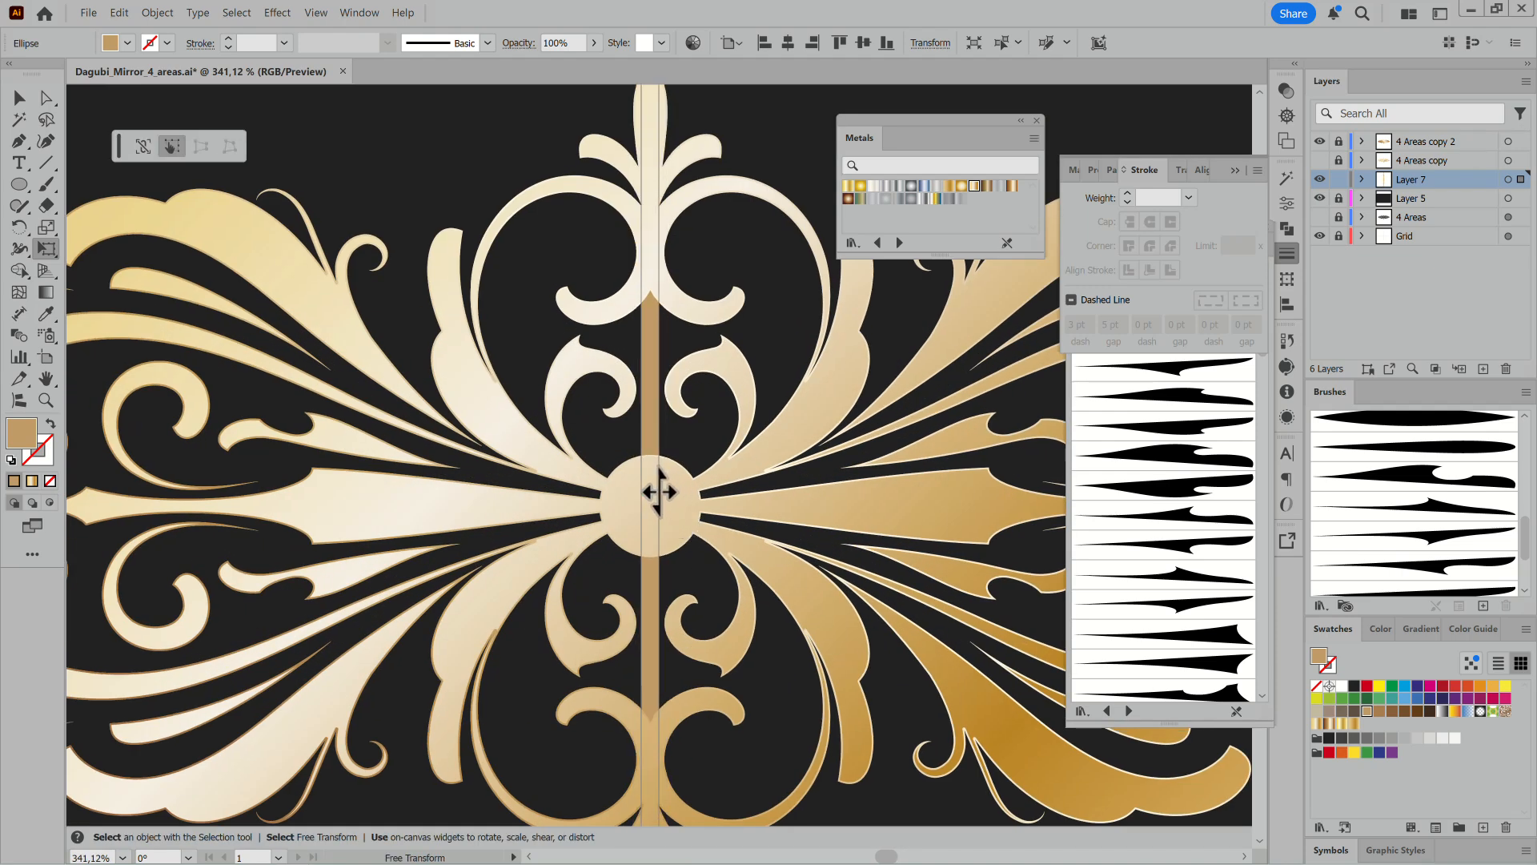
pyautogui.scroll(-4, 776, 511)
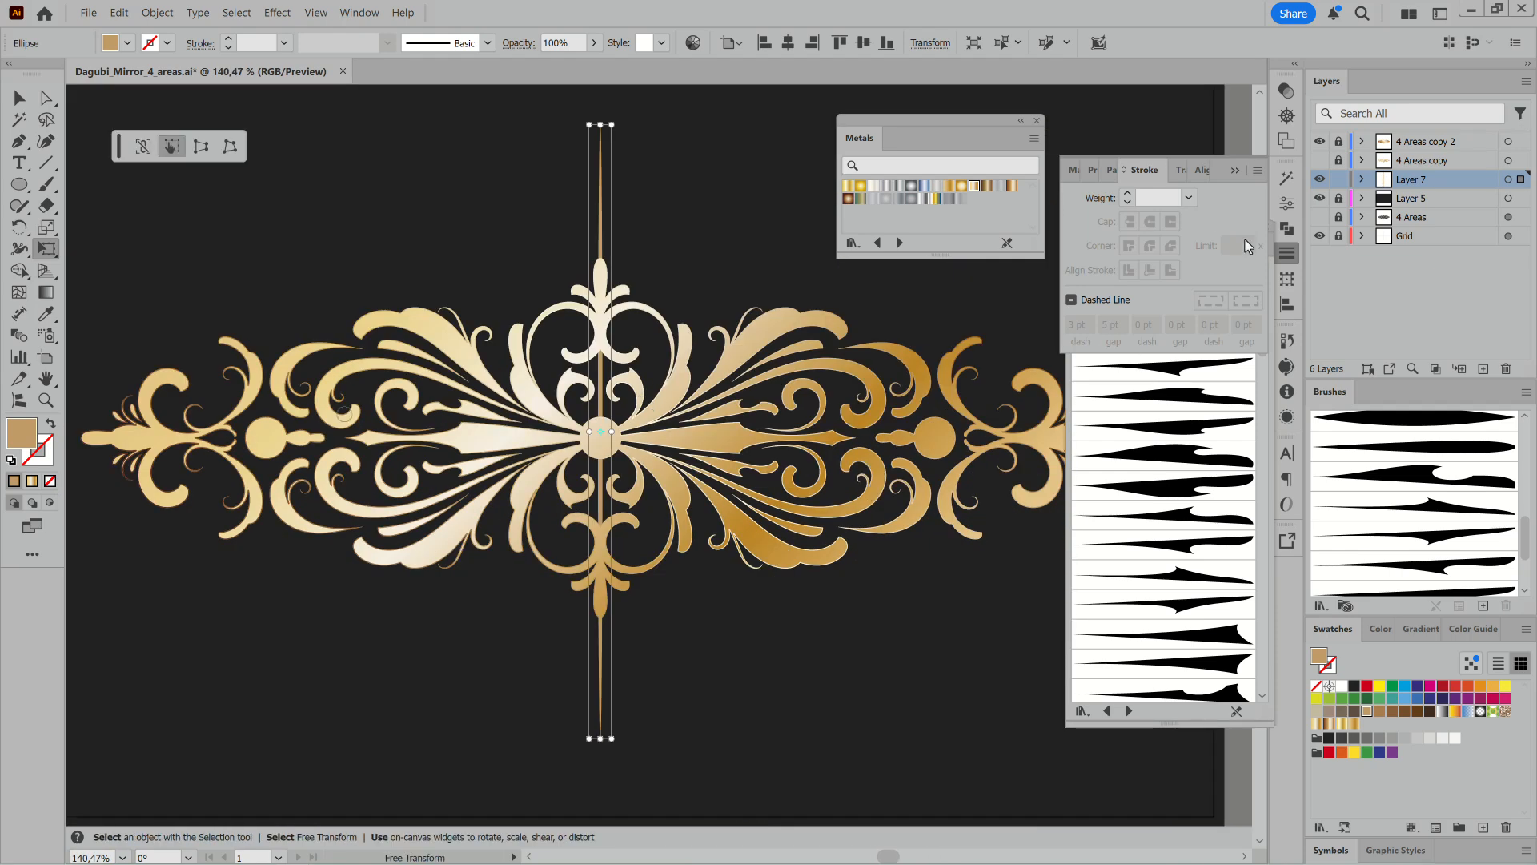
# Apply a Transform effect to the thin ellipse with a rotation angle of 360/30.
pyautogui.click(277, 13)
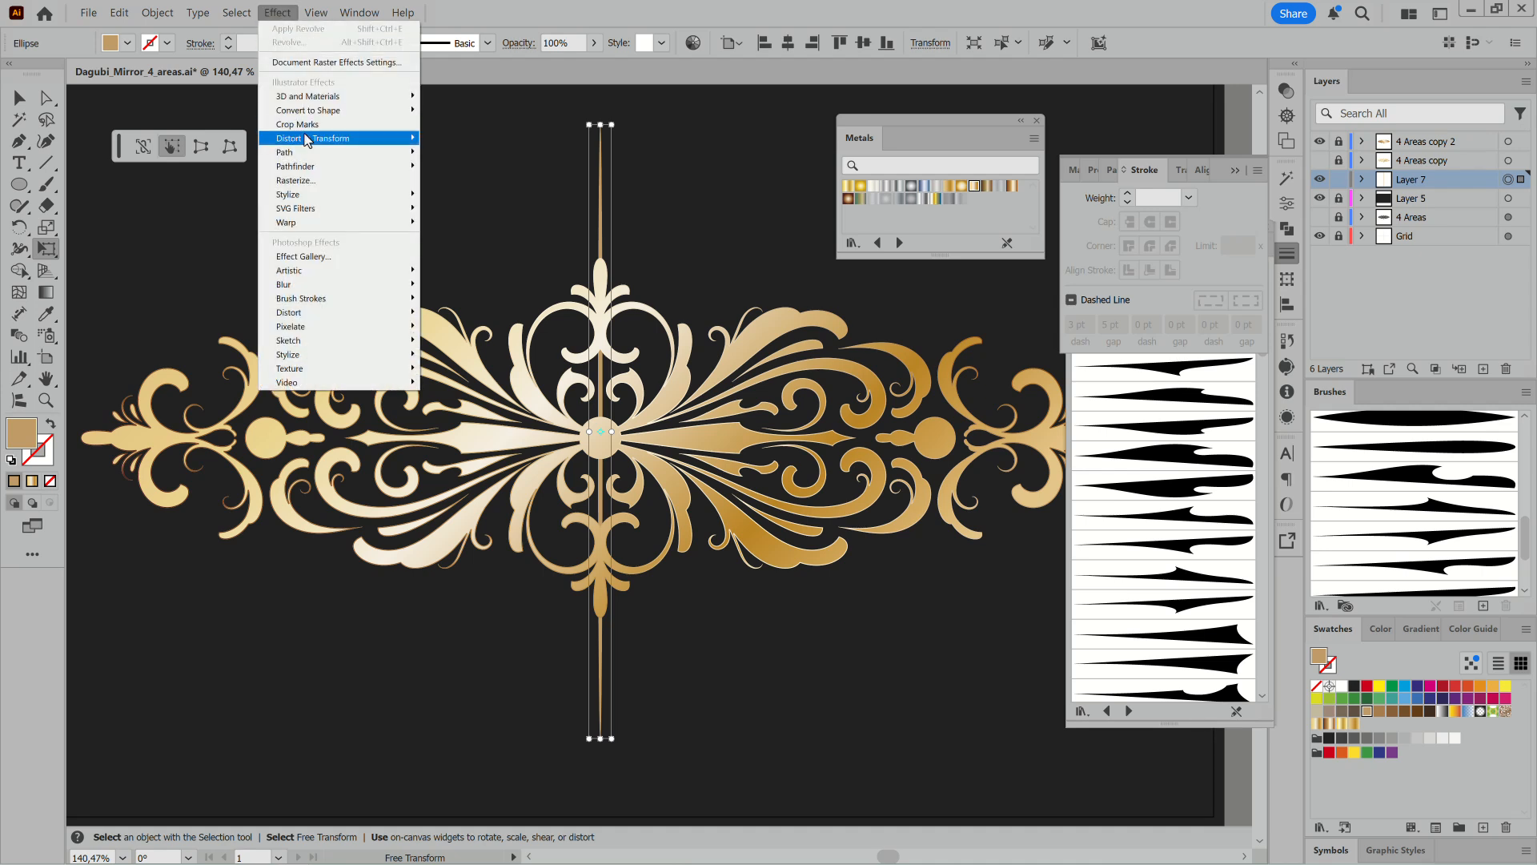
pyautogui.moveTo(371, 136)
pyautogui.click(472, 174)
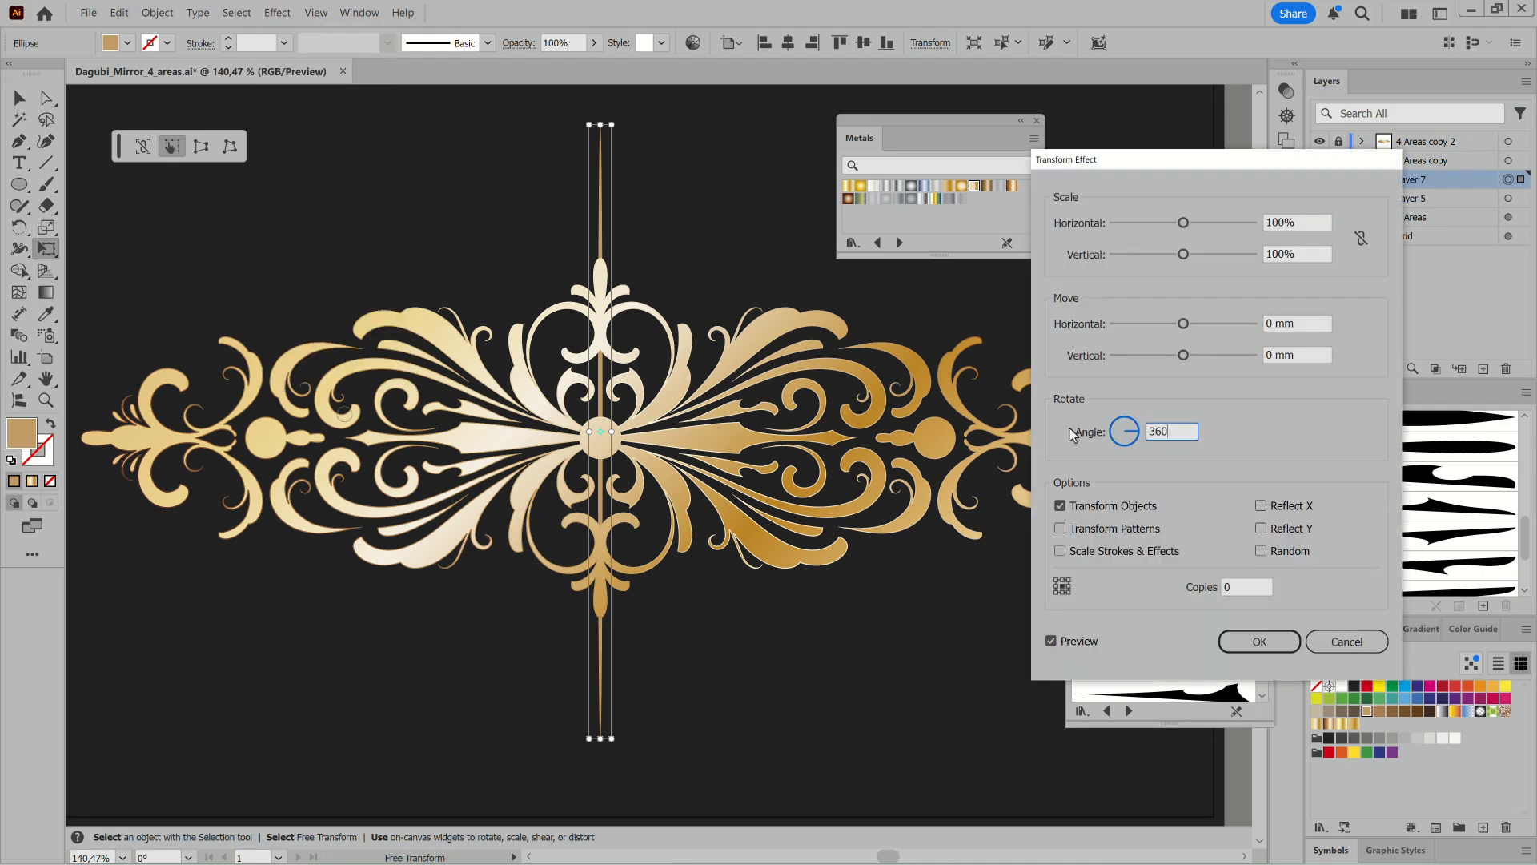
pyautogui.write('360/30')
pyautogui.press('Tab')
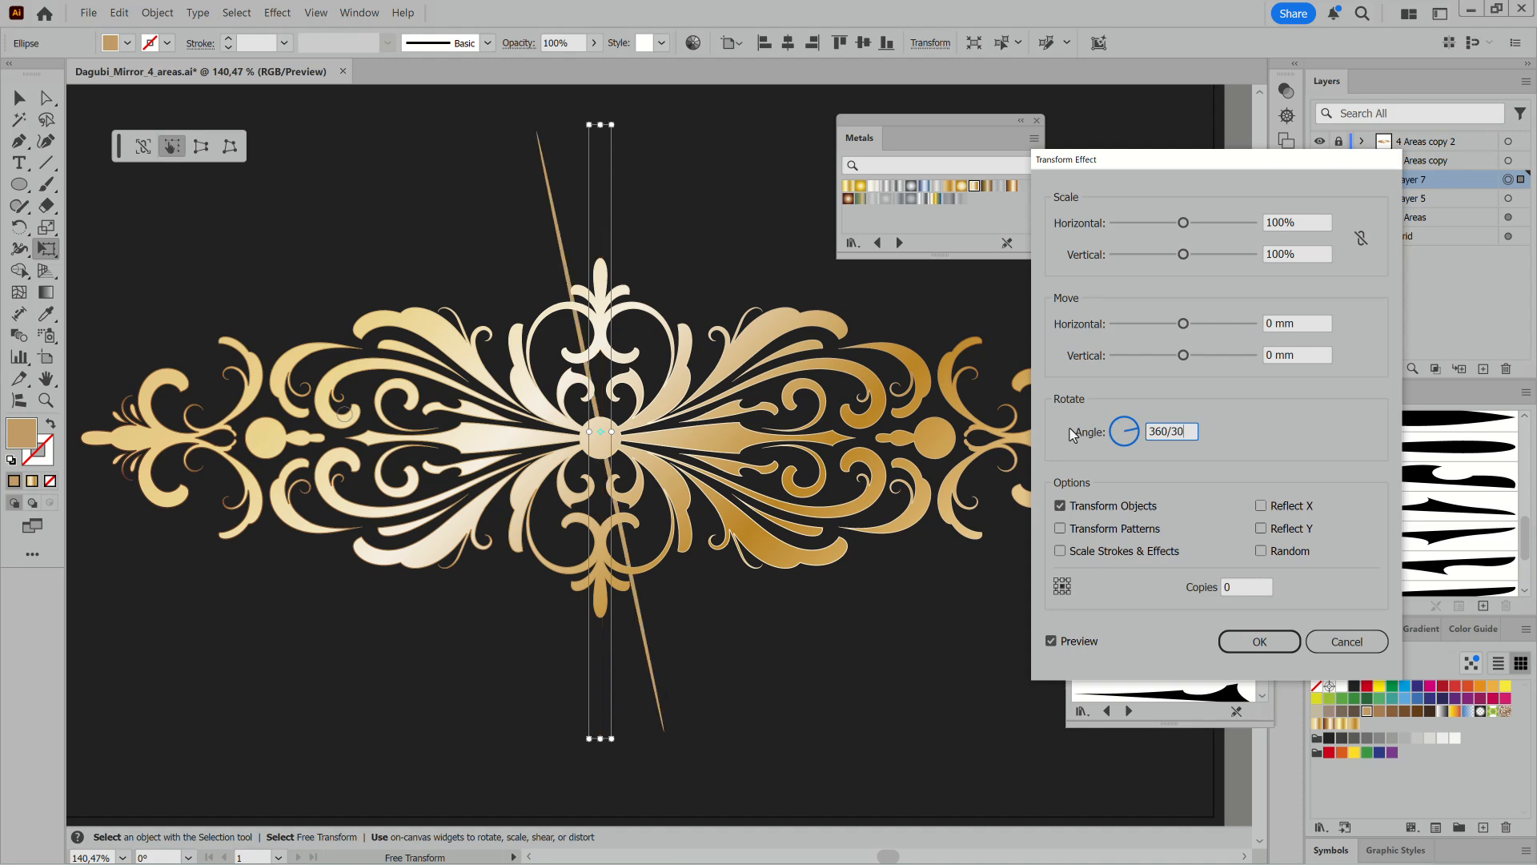
pyautogui.press('Return')
# Try rotation angles of 12°, 24° and 6° with various copy counts in the ray's Transform effect.
pyautogui.click(1287, 417)
pyautogui.click(1082, 414)
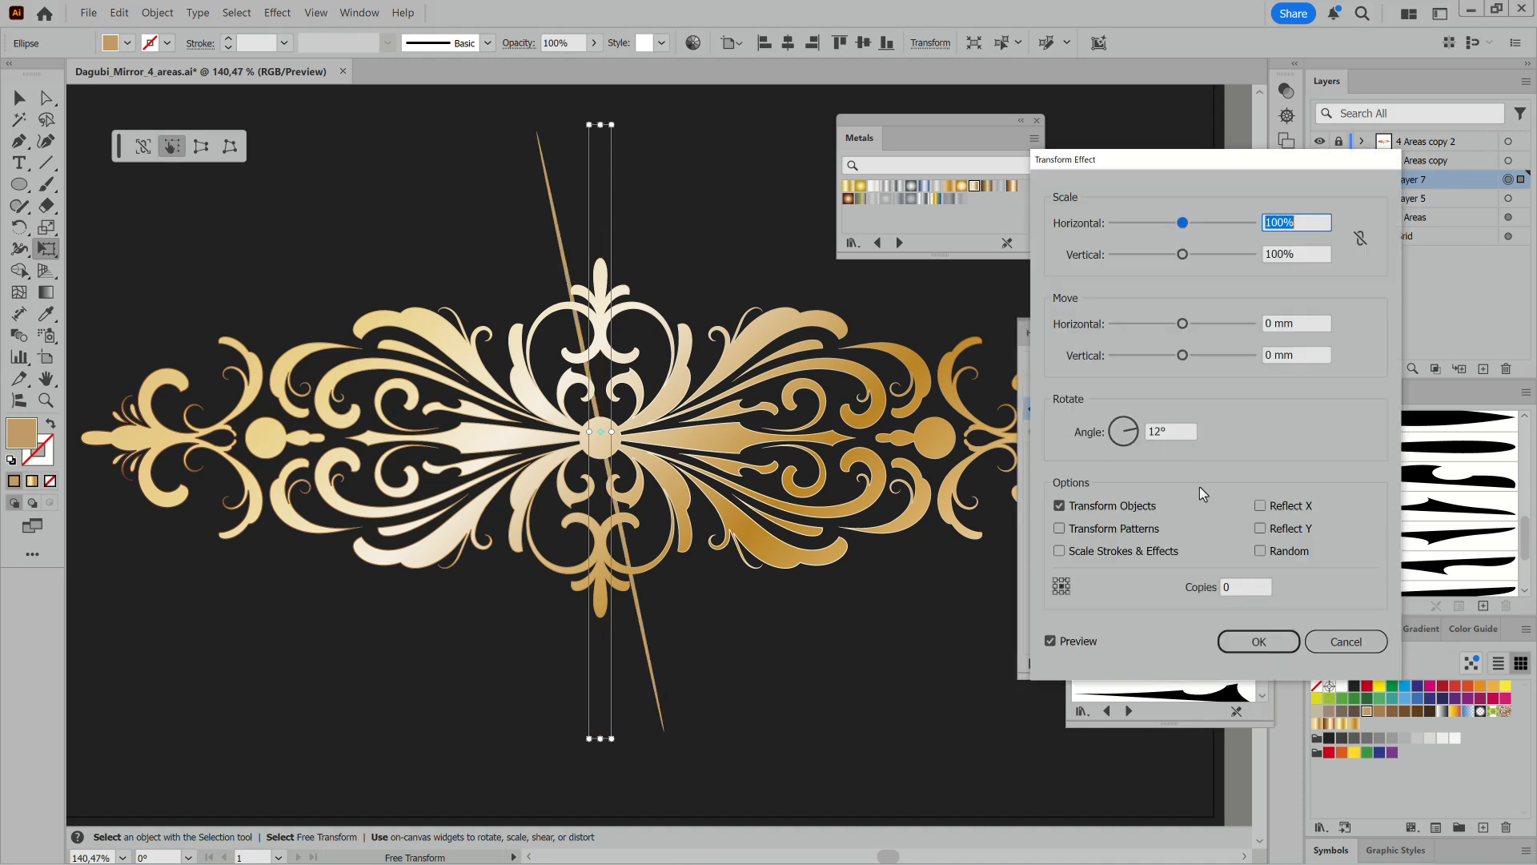
pyautogui.doubleClick(1247, 587)
pyautogui.write('2')
pyautogui.scroll(12, 1249, 583)
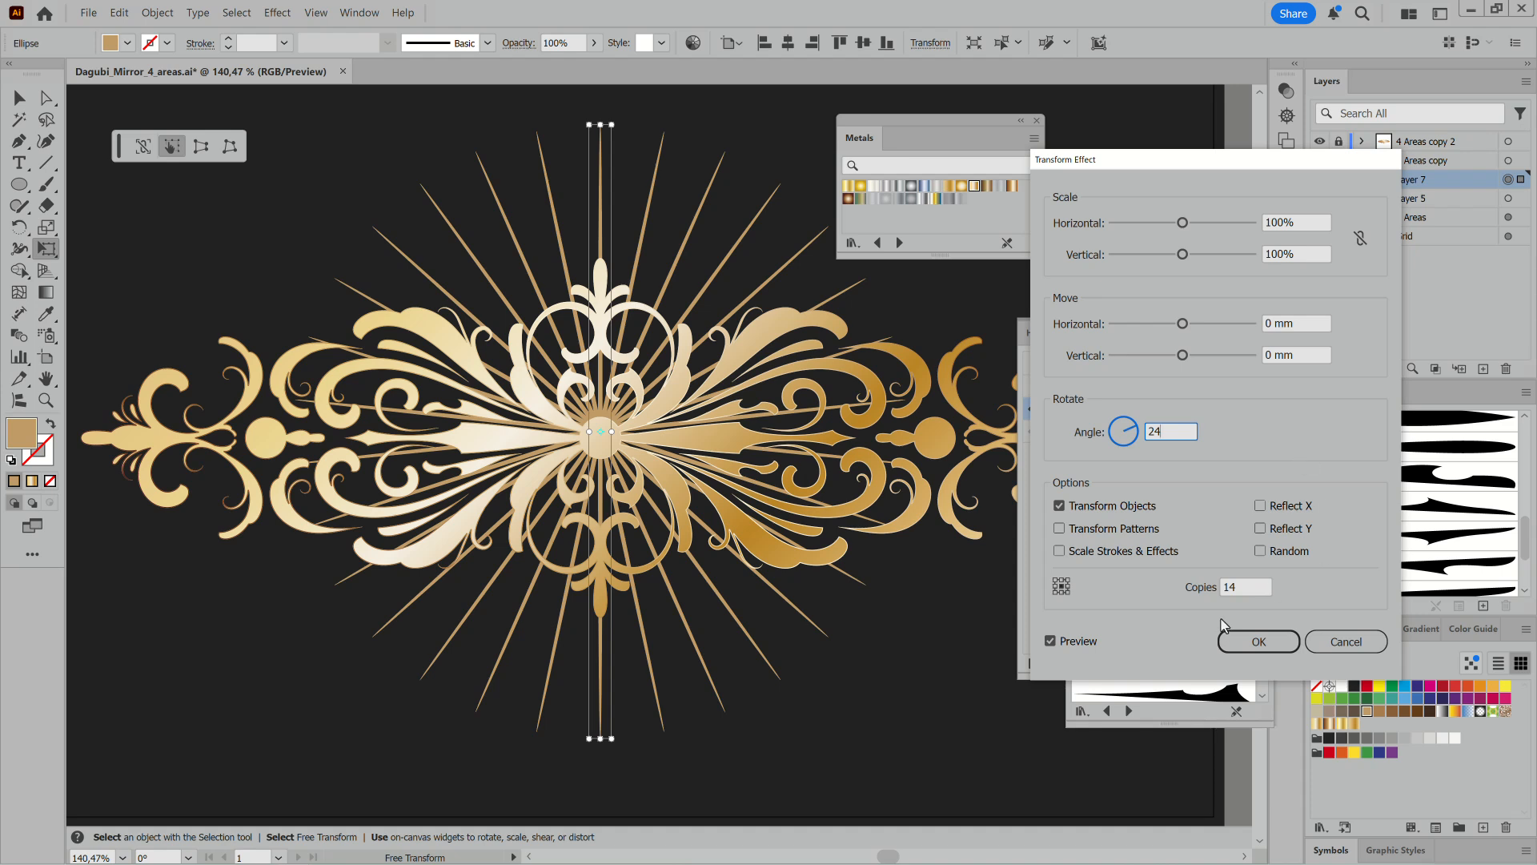
pyautogui.scroll(-8, 1248, 584)
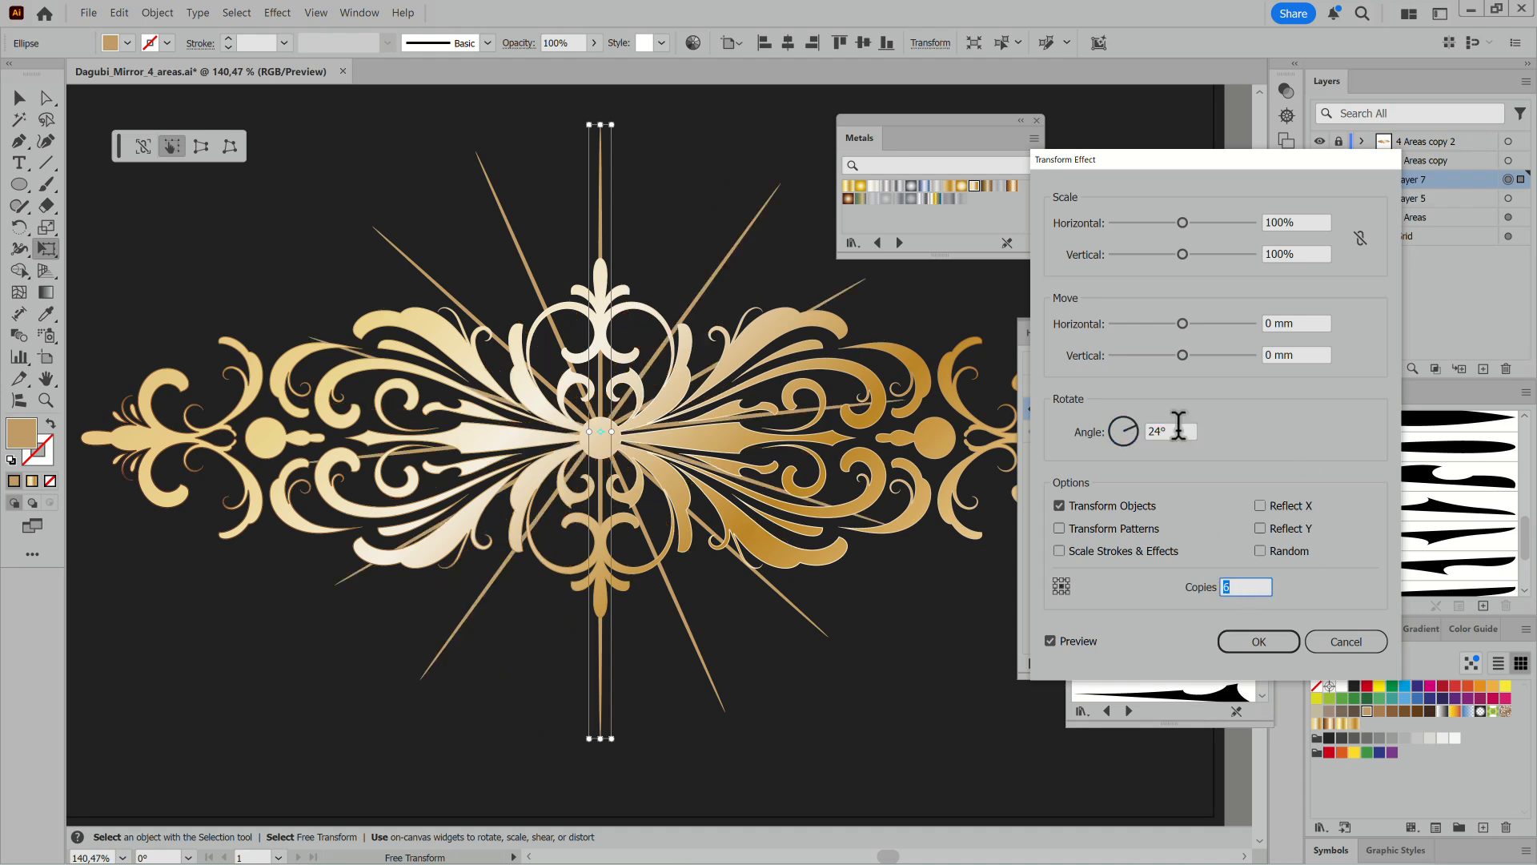
pyautogui.moveTo(1171, 428); pyautogui.dragTo(1089, 435)
pyautogui.write('6')
pyautogui.scroll(20, 1227, 583)
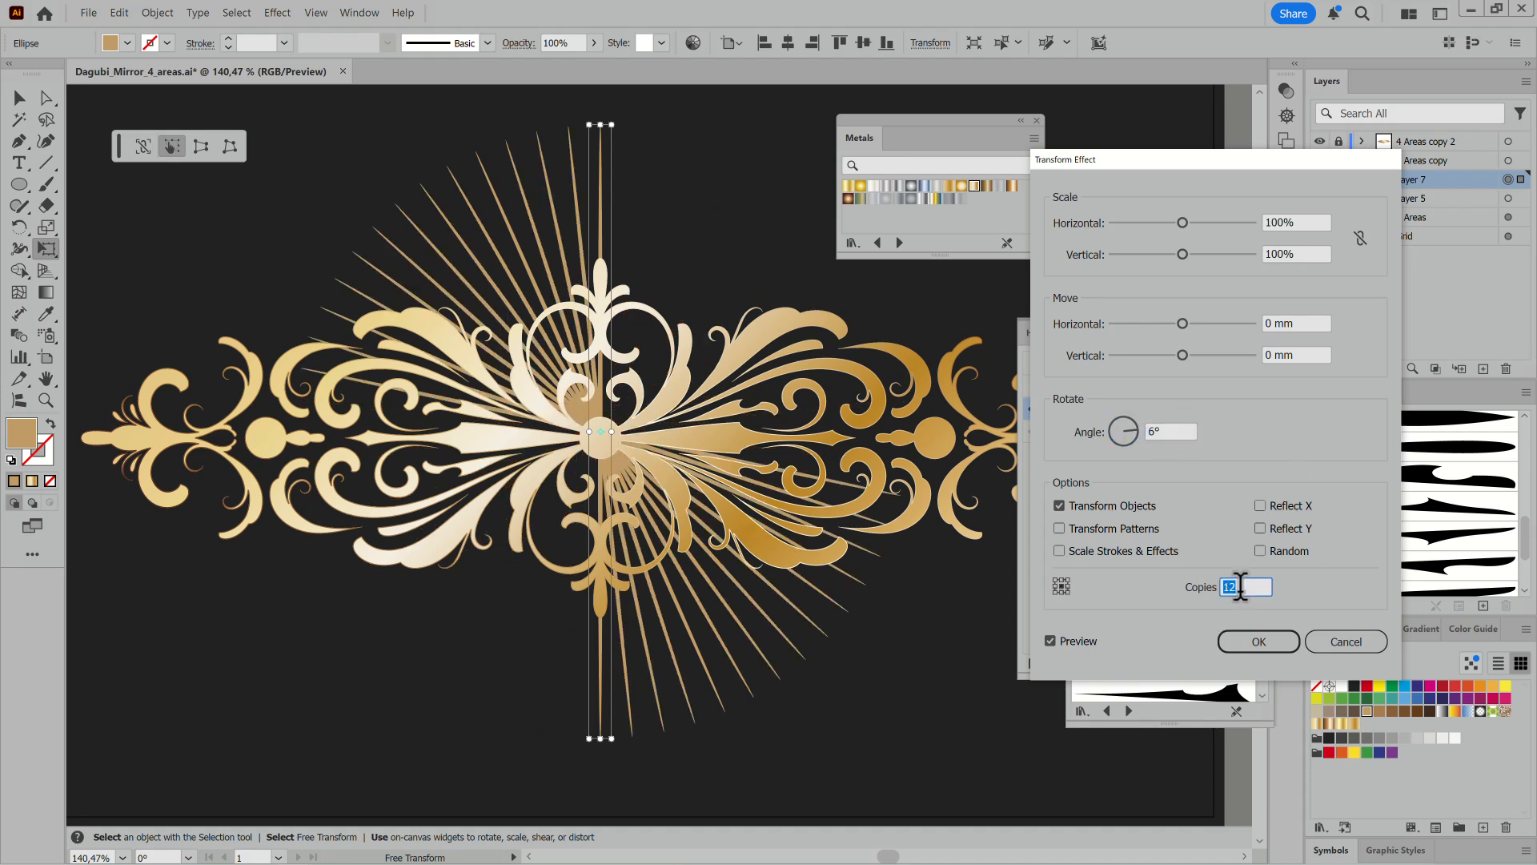
# Set the Transform effect's rotation angle to 3° and raise the number of copies until the rays form a full circle.
pyautogui.moveTo(1183, 430); pyautogui.dragTo(1088, 412)
pyautogui.write('3')
pyautogui.click(1249, 587)
pyautogui.scroll(20, 1249, 584)
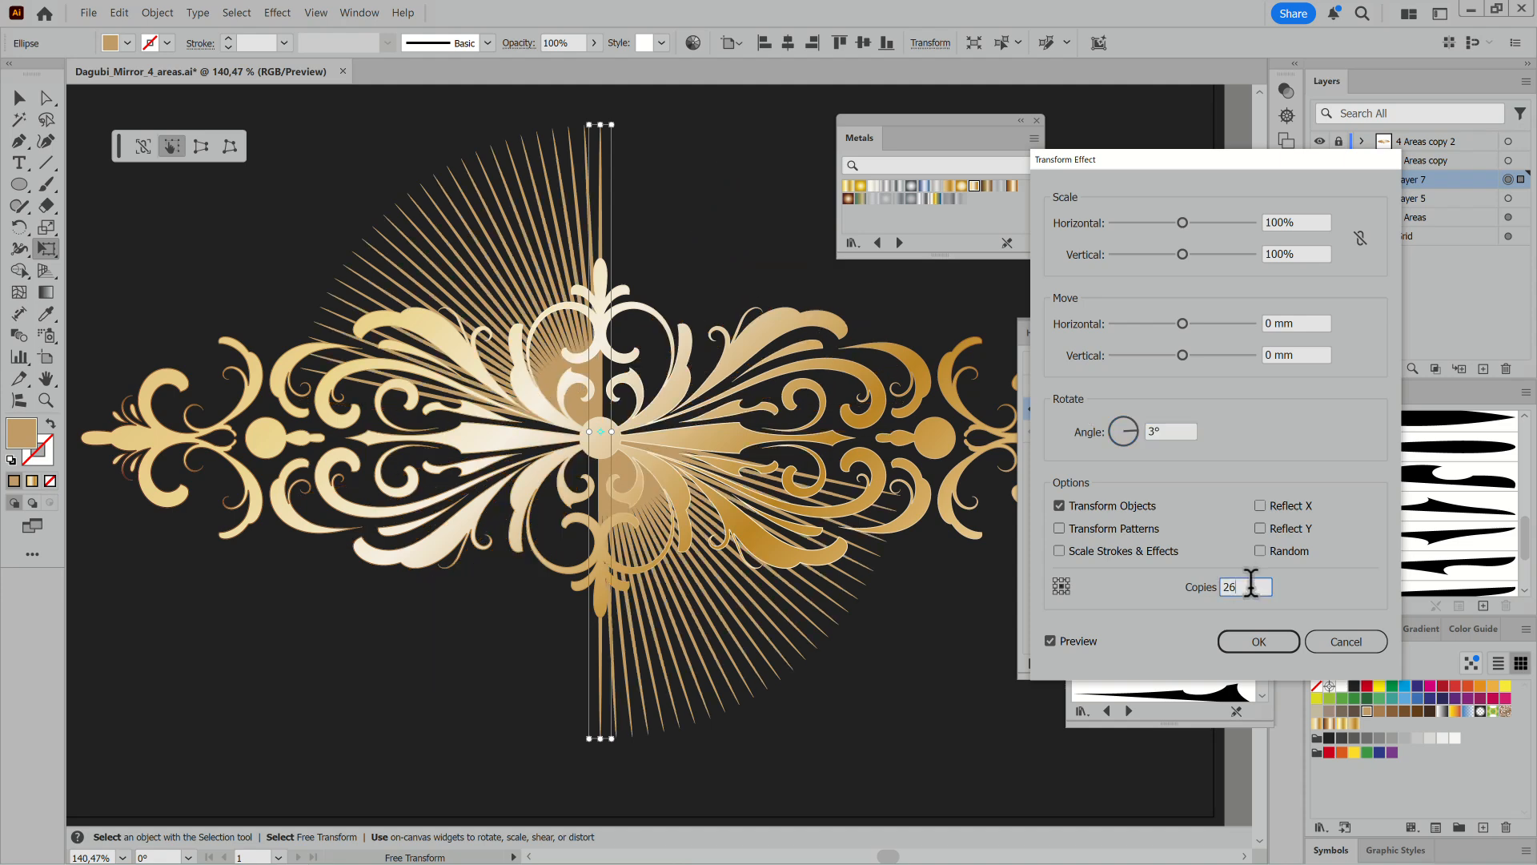
pyautogui.click(1266, 640)
# Fill the rays with a dark brown swatch and clear the Metals library and Appearance settings off the canvas.
pyautogui.click(1354, 712)
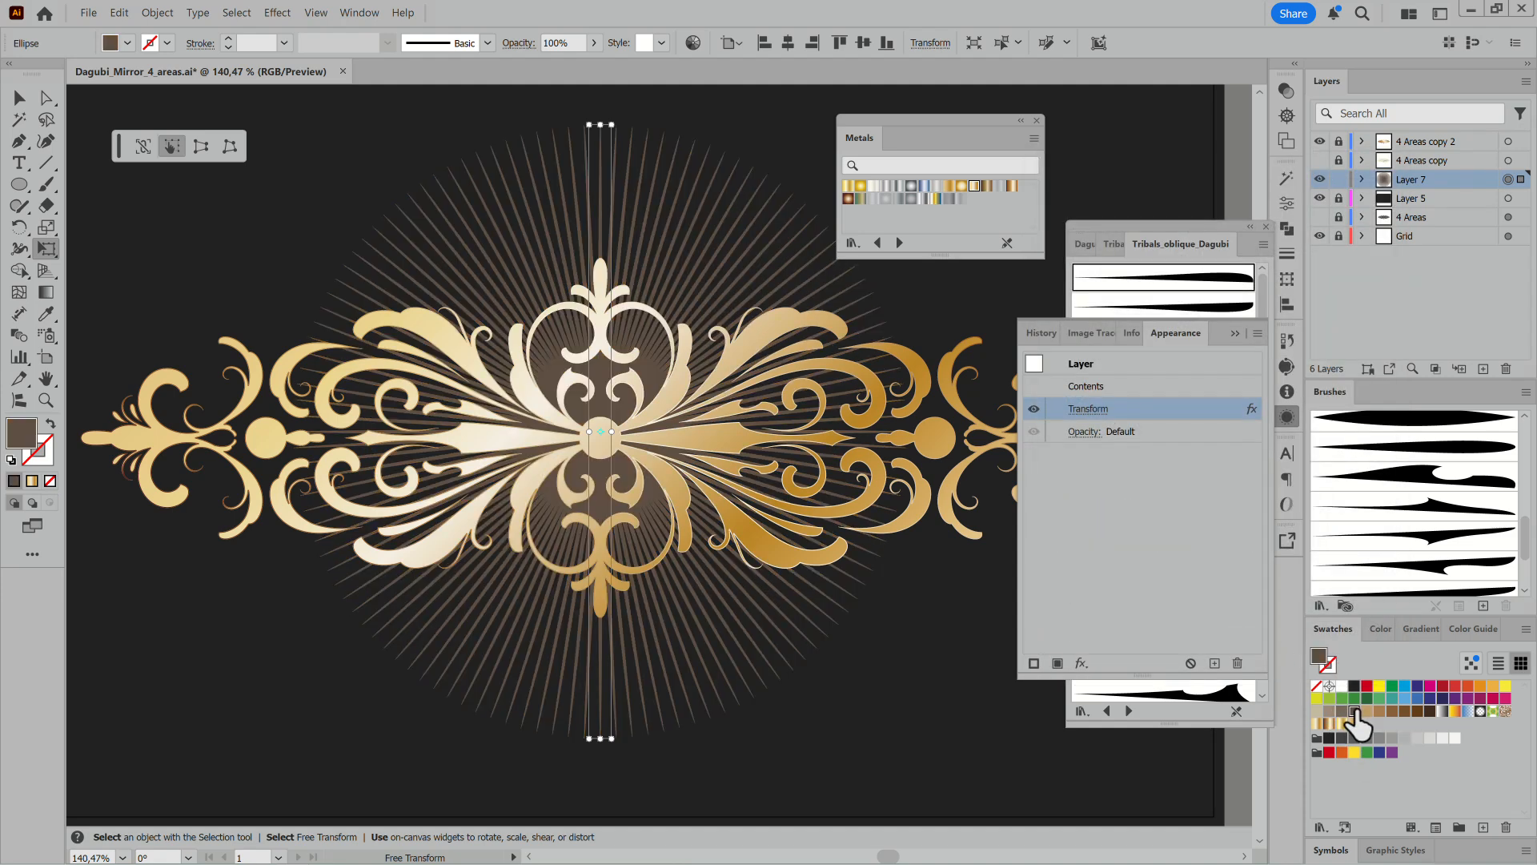
pyautogui.click(1036, 120)
pyautogui.click(1235, 333)
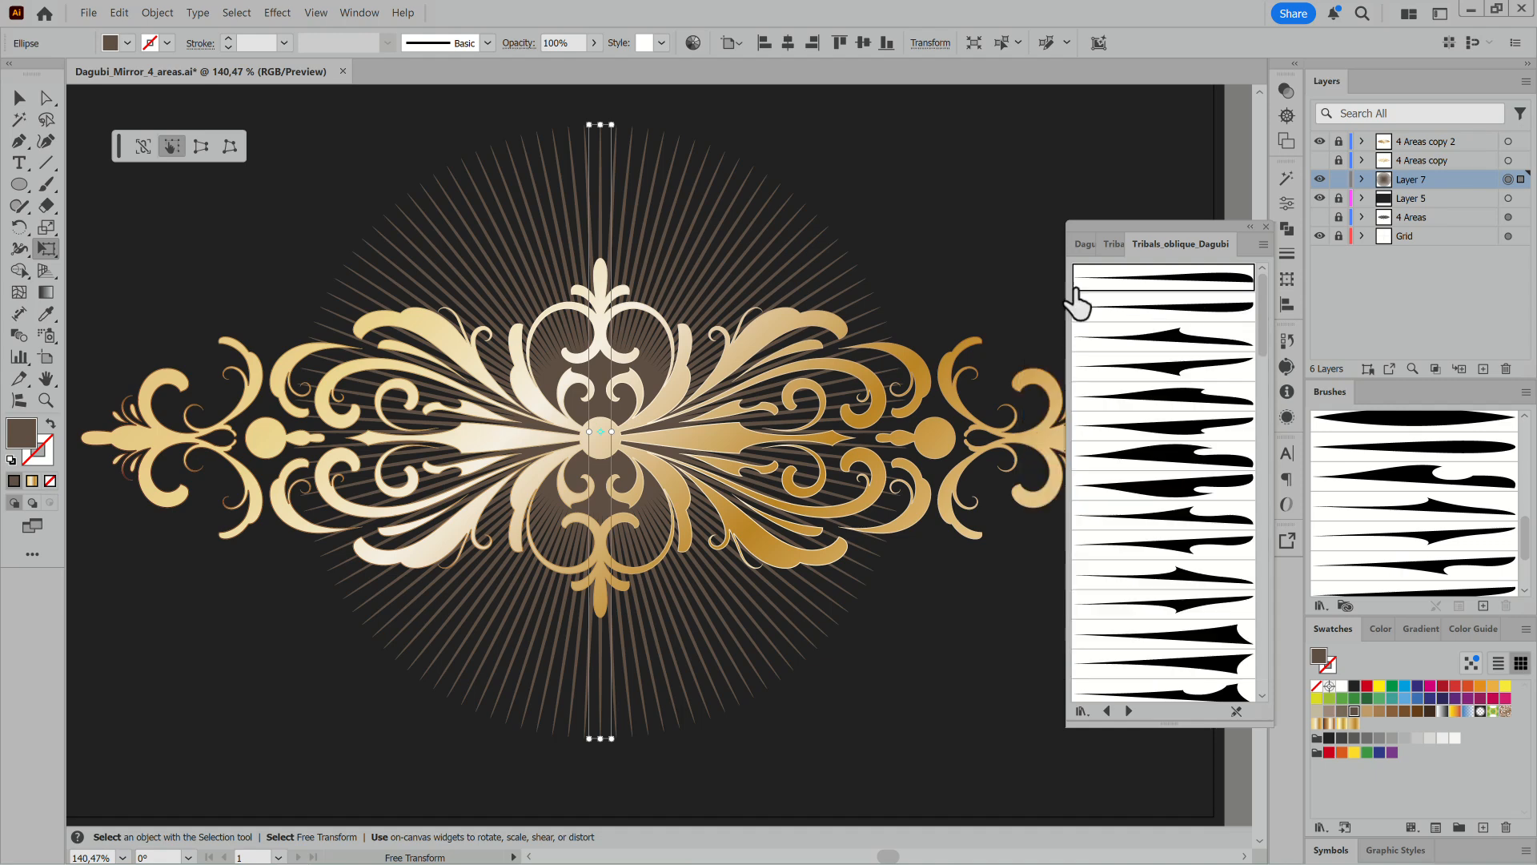
# Try the gold and bronze gradient swatches as the fill of the rays.
pyautogui.moveTo(847, 437); pyautogui.dragTo(831, 481)
pyautogui.click(1342, 724)
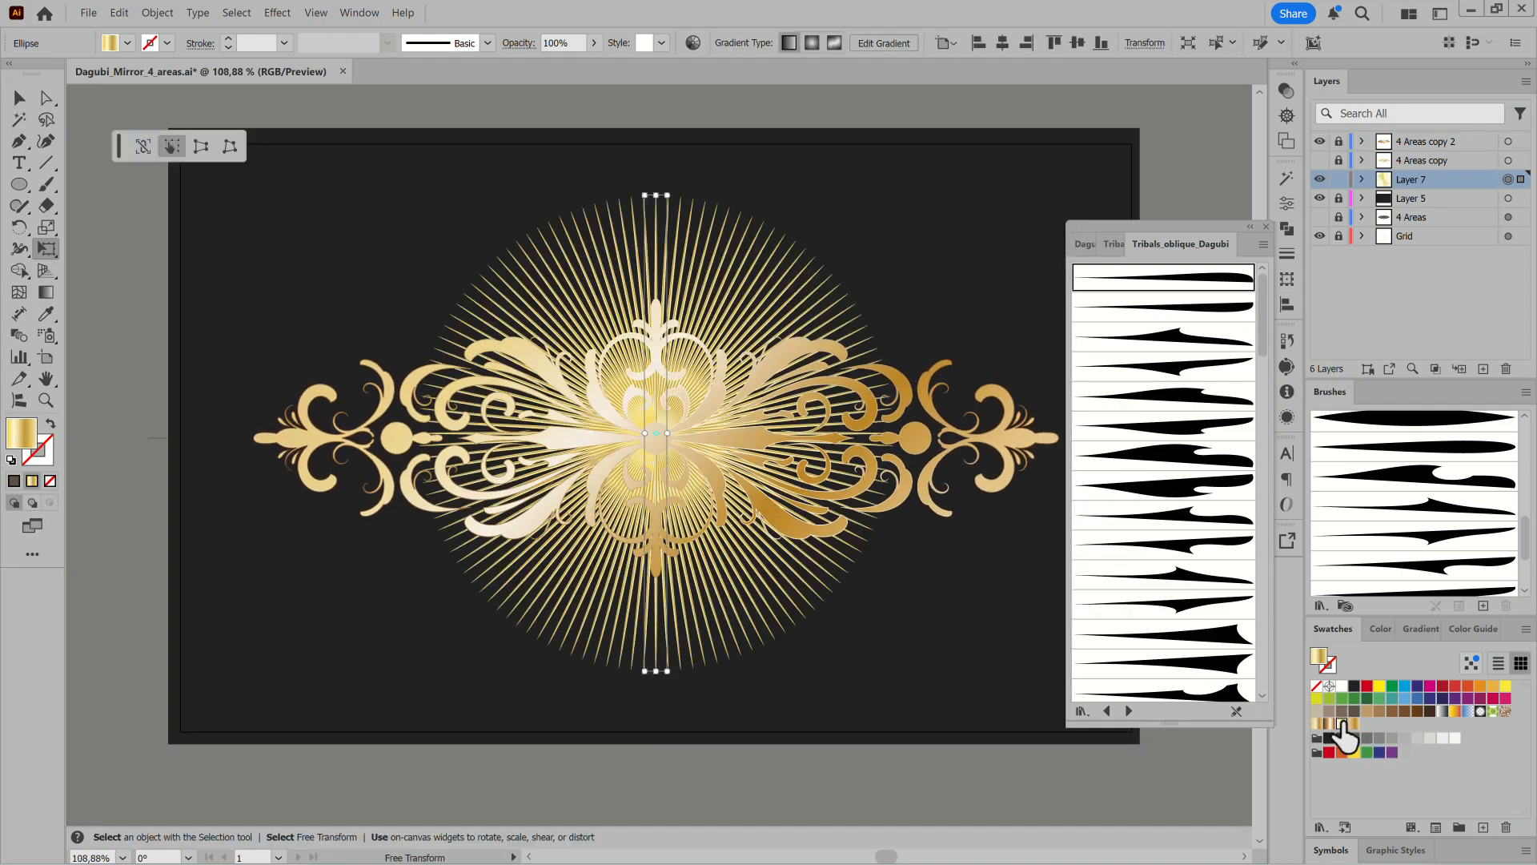
pyautogui.scroll(2, 707, 584)
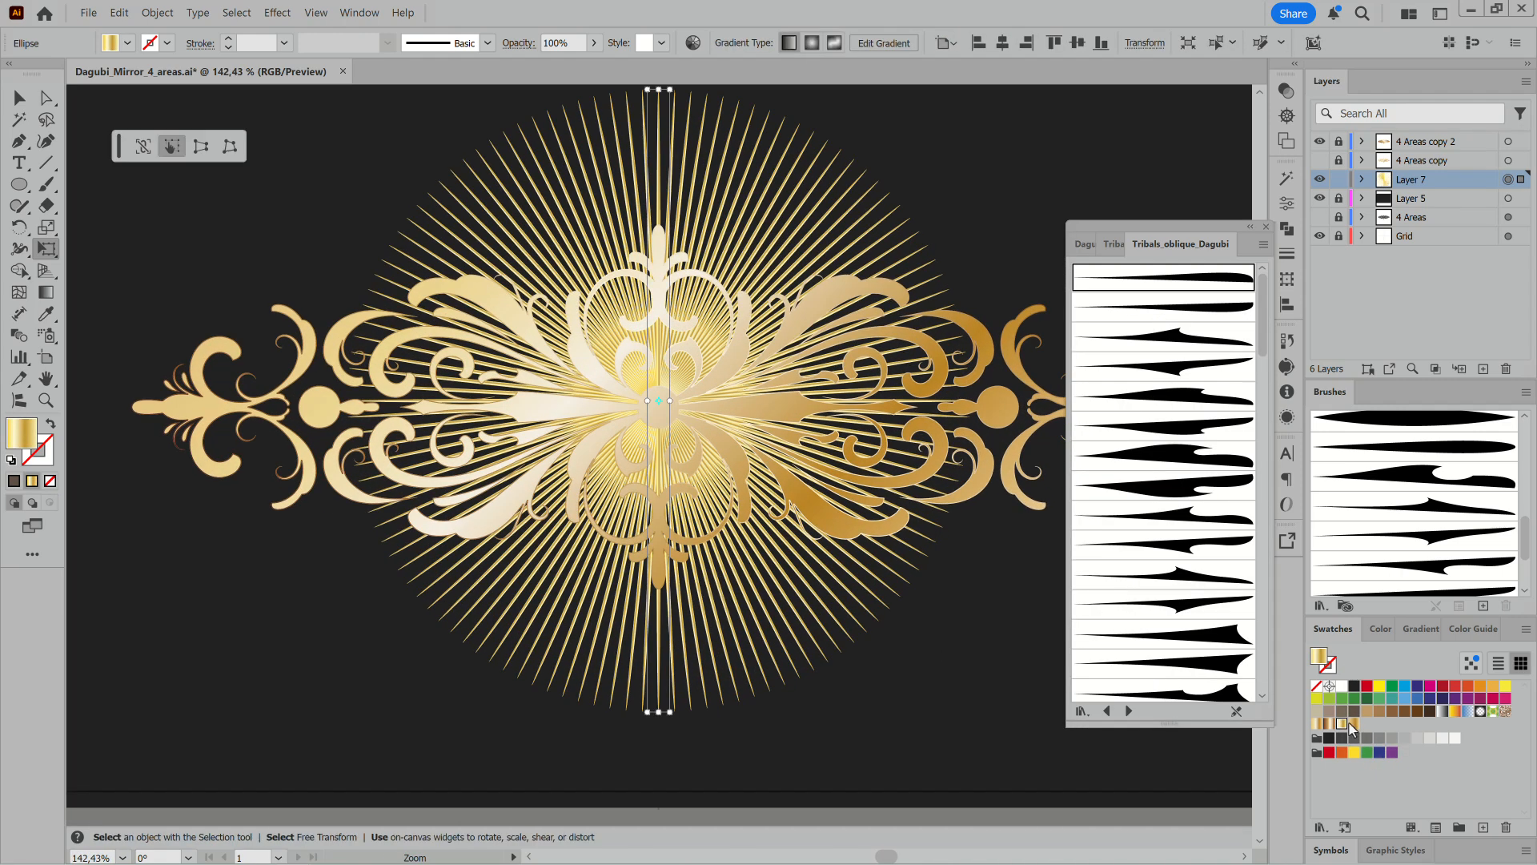
pyautogui.click(1354, 723)
pyautogui.click(1330, 724)
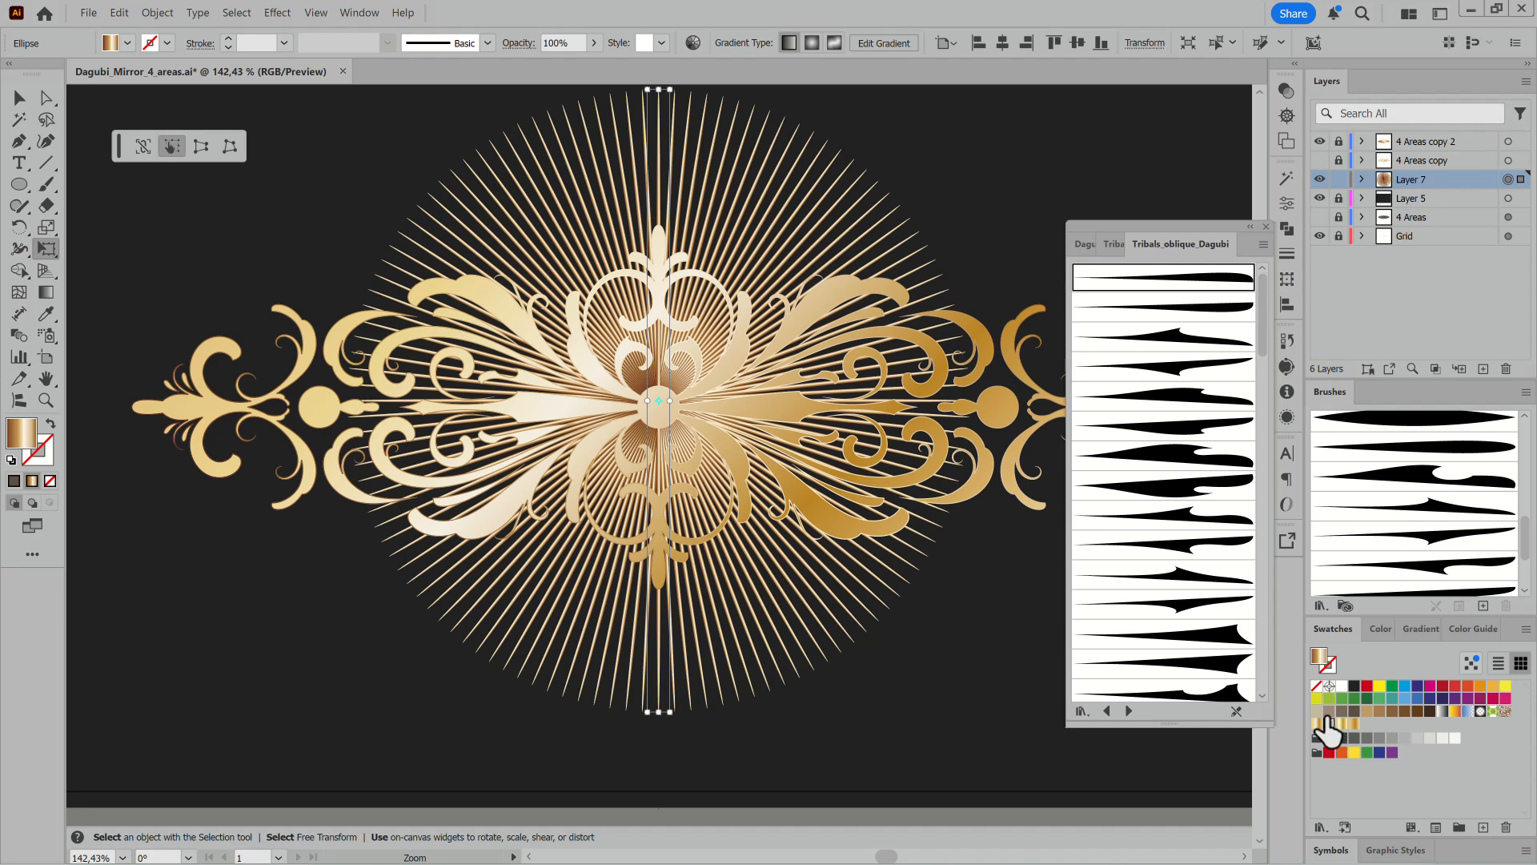
# Try a medium grey fill on the rays, settling on a muted grey-brown swatch.
pyautogui.scroll(2, 858, 426)
pyautogui.click(1367, 738)
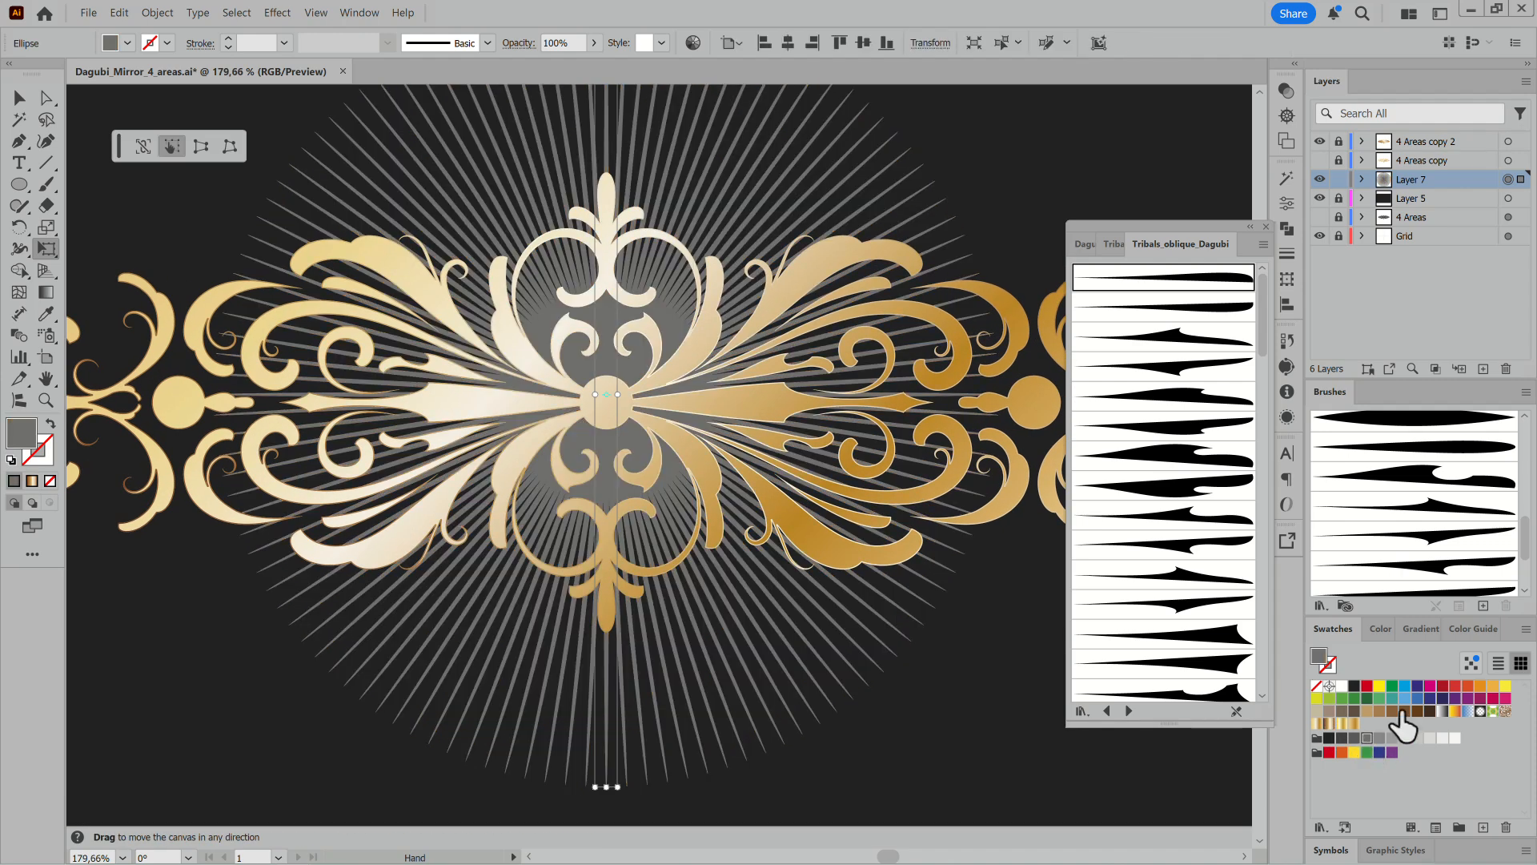
pyautogui.scroll(-3, 751, 560)
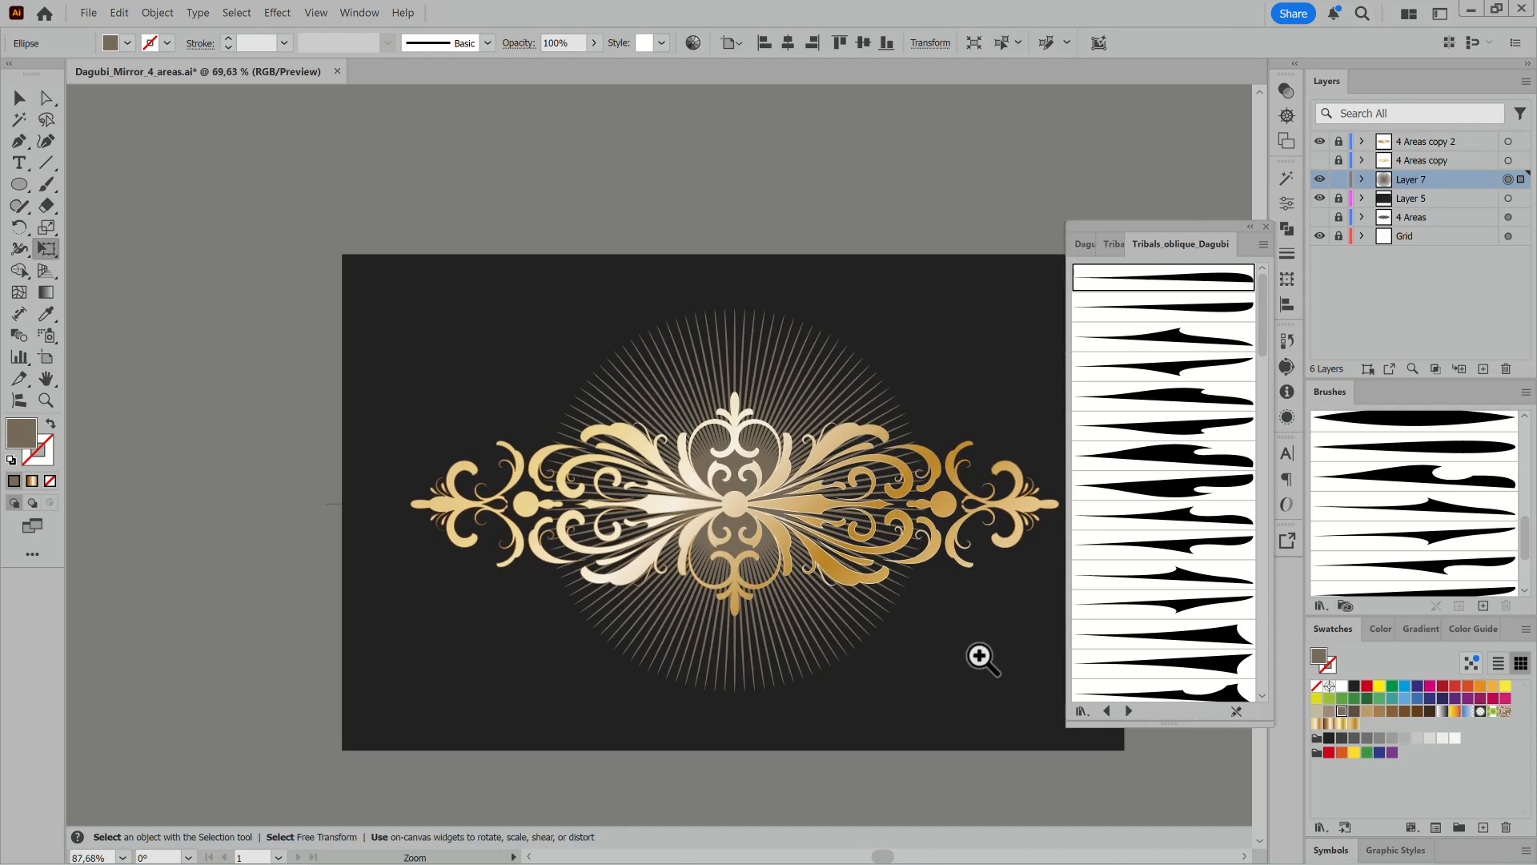